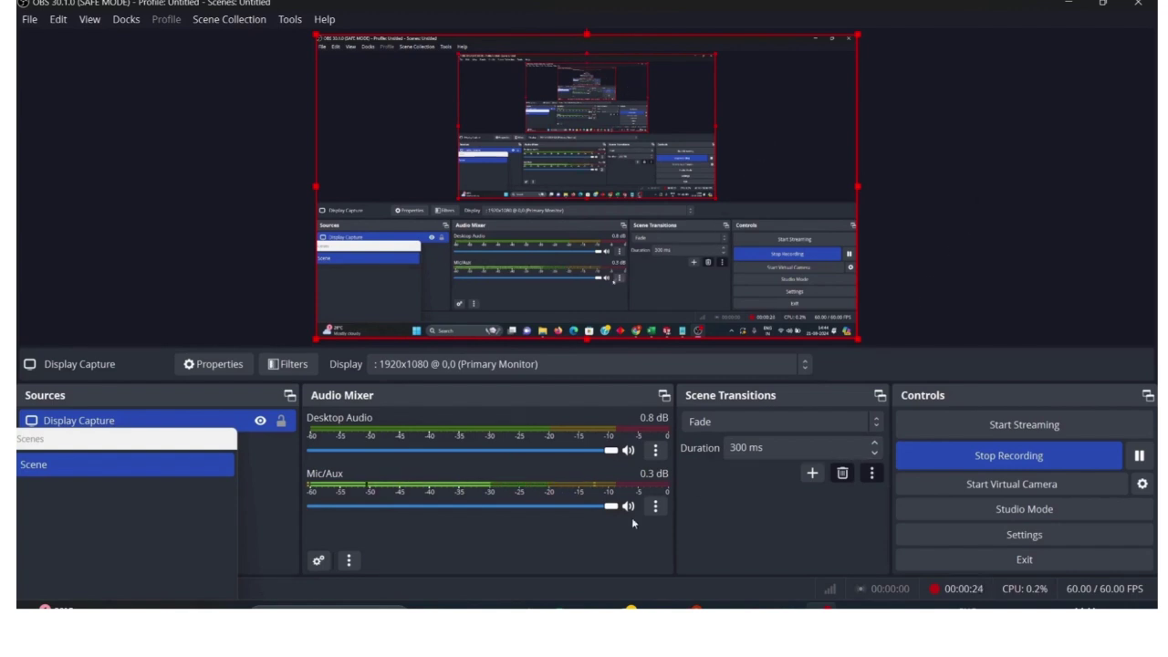
Switch to the browser, download the NACA 0012 coordinates as CSV from the Airfoil Tools plotter page, and open the file in Excel.
key("alt+Tab")
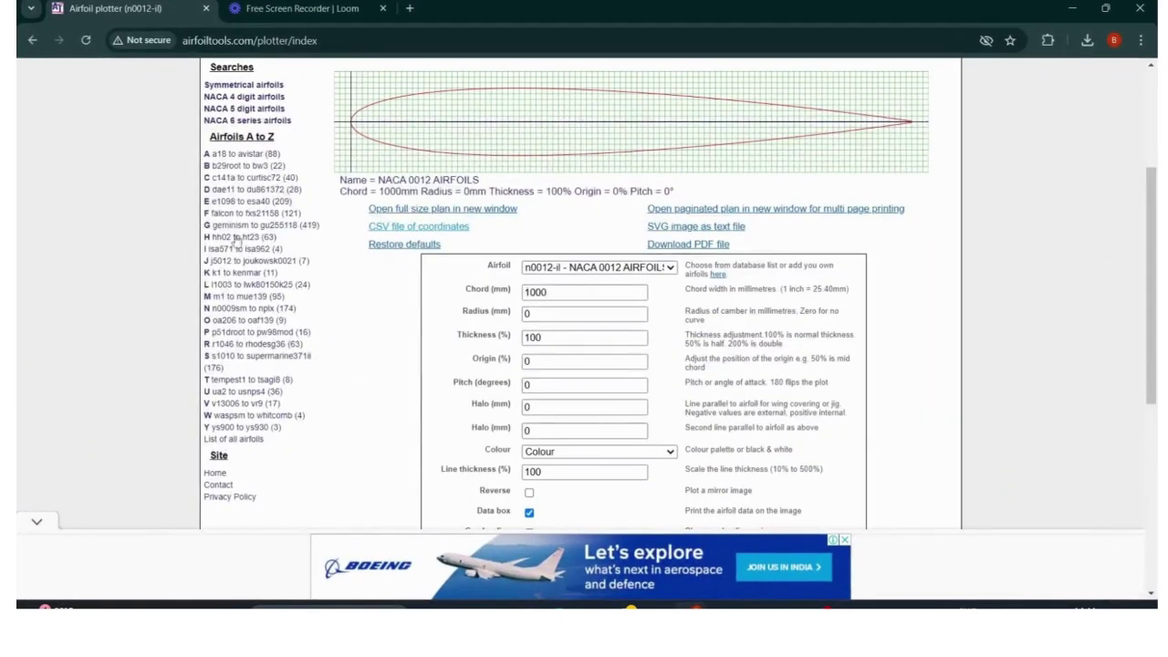
scroll(385, 171, "up", 3)
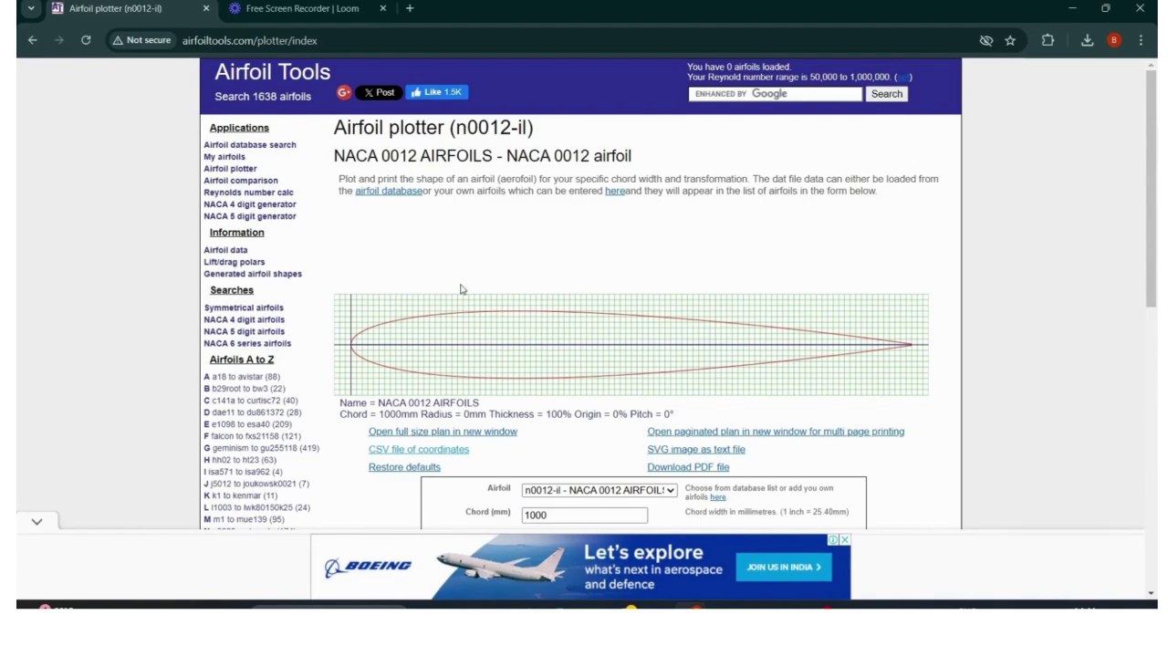
scroll(461, 290, "down", 3)
scroll(435, 255, "up", 3)
left_click(30, 40)
scroll(286, 183, "up", 4)
scroll(516, 205, "up", 1)
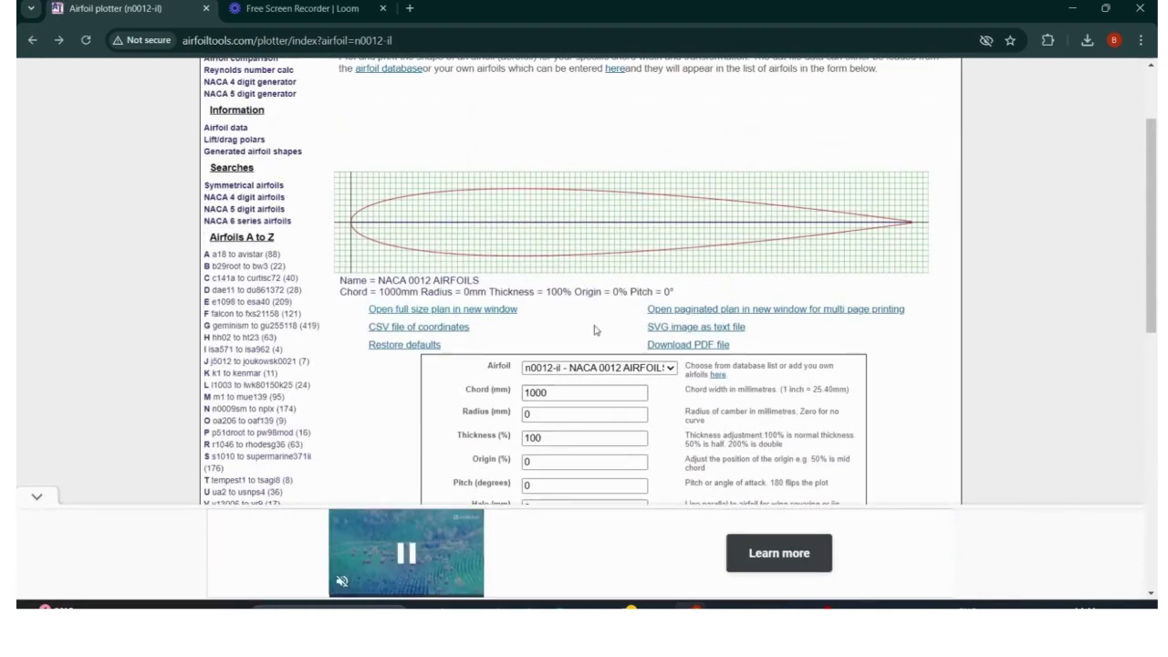
left_click(446, 327)
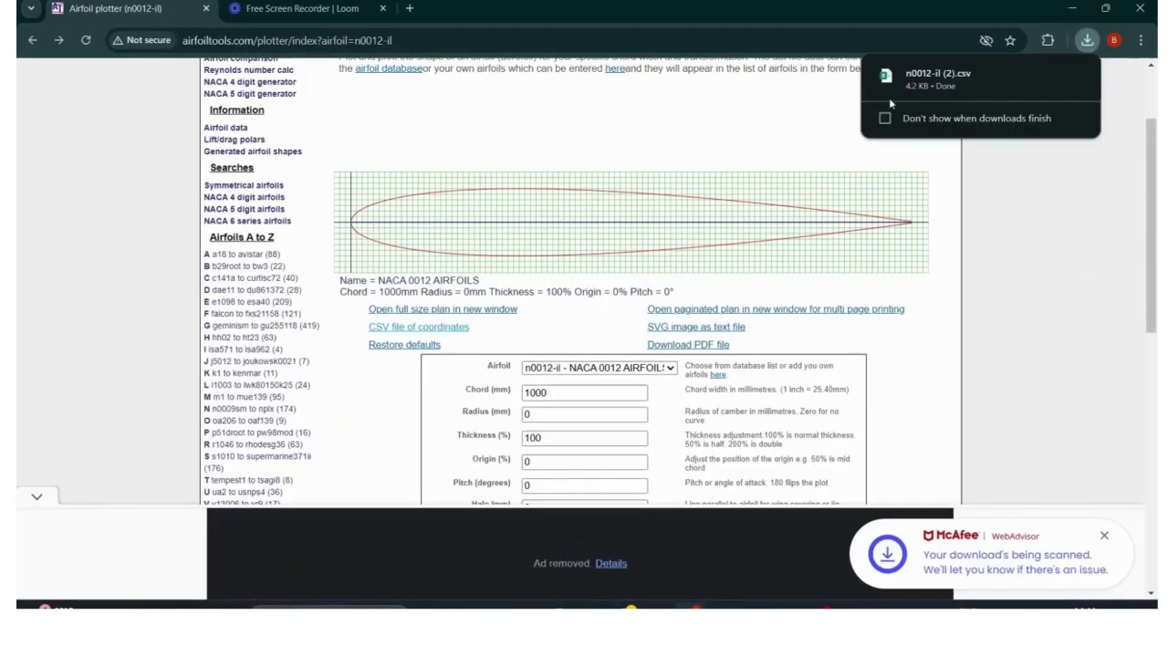
left_click(938, 82)
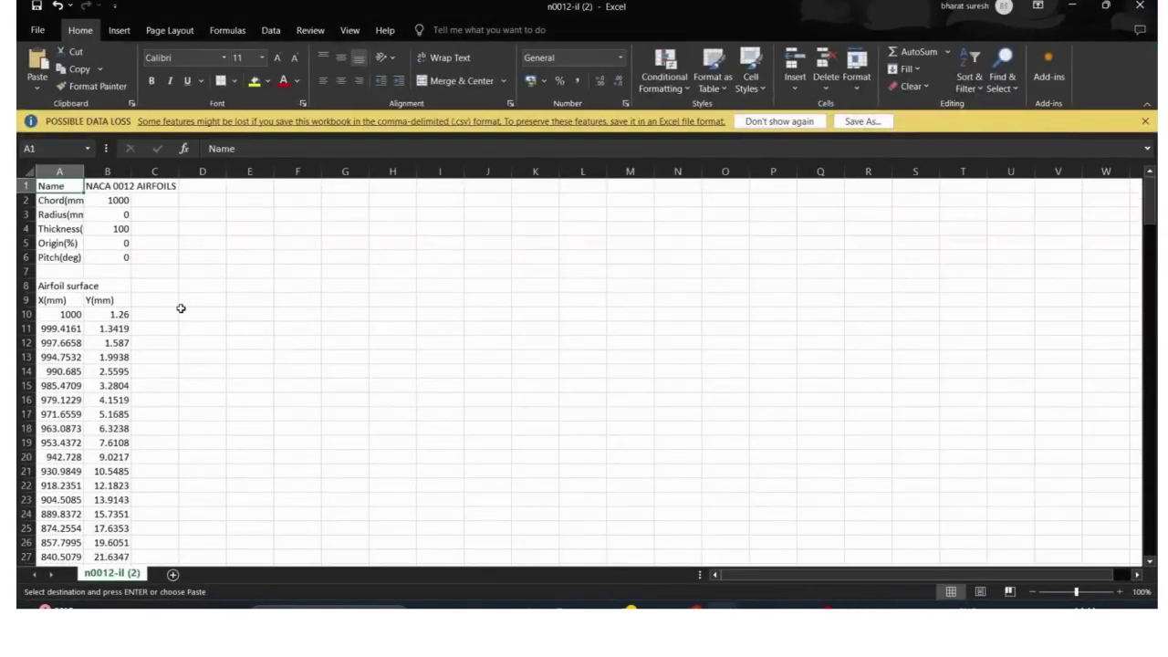
Add a "Z(mm)" heading in C9 beside the airfoil surface coordinates and enter 0 in C10.
left_click(148, 298)
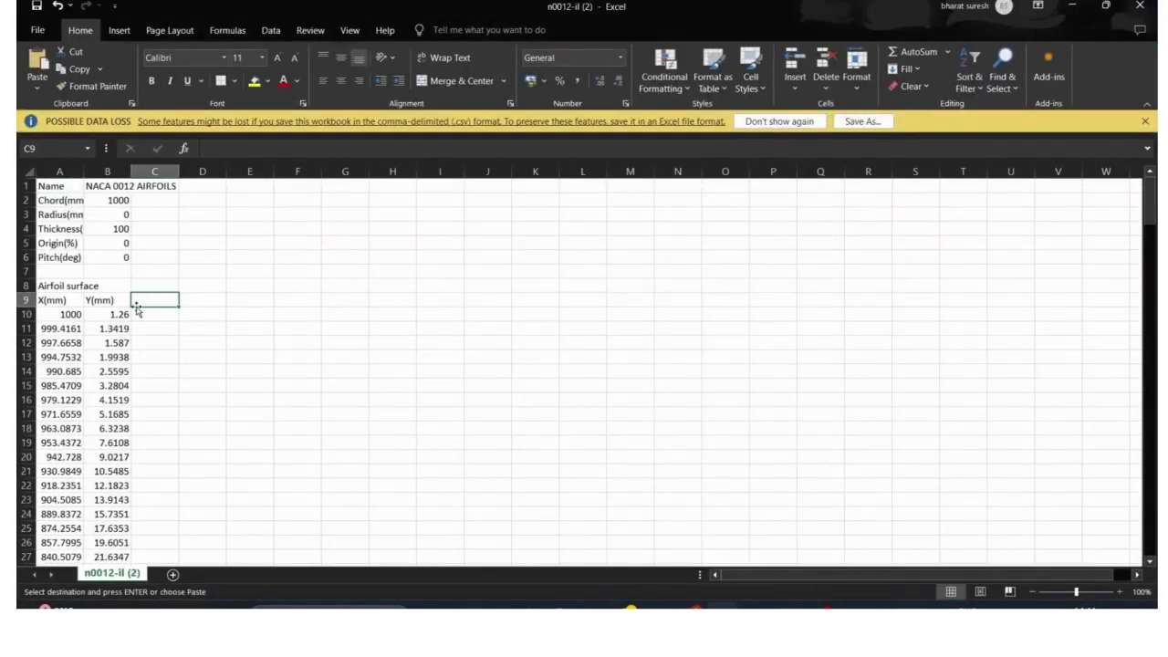
type("Z(mm")
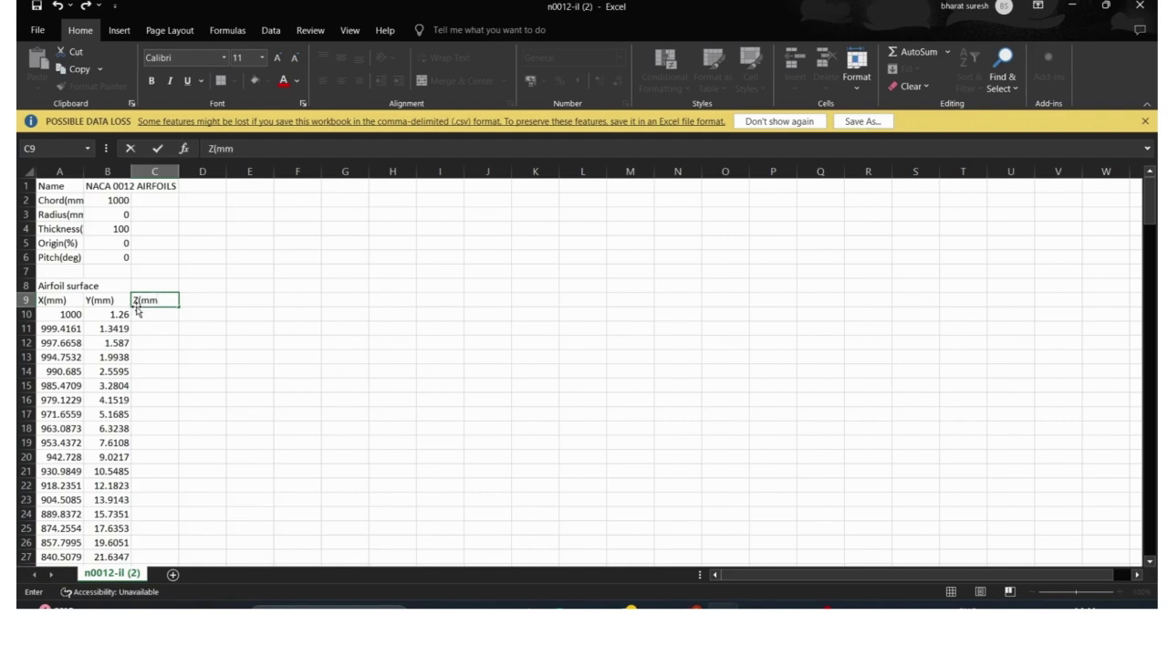
left_click(170, 317)
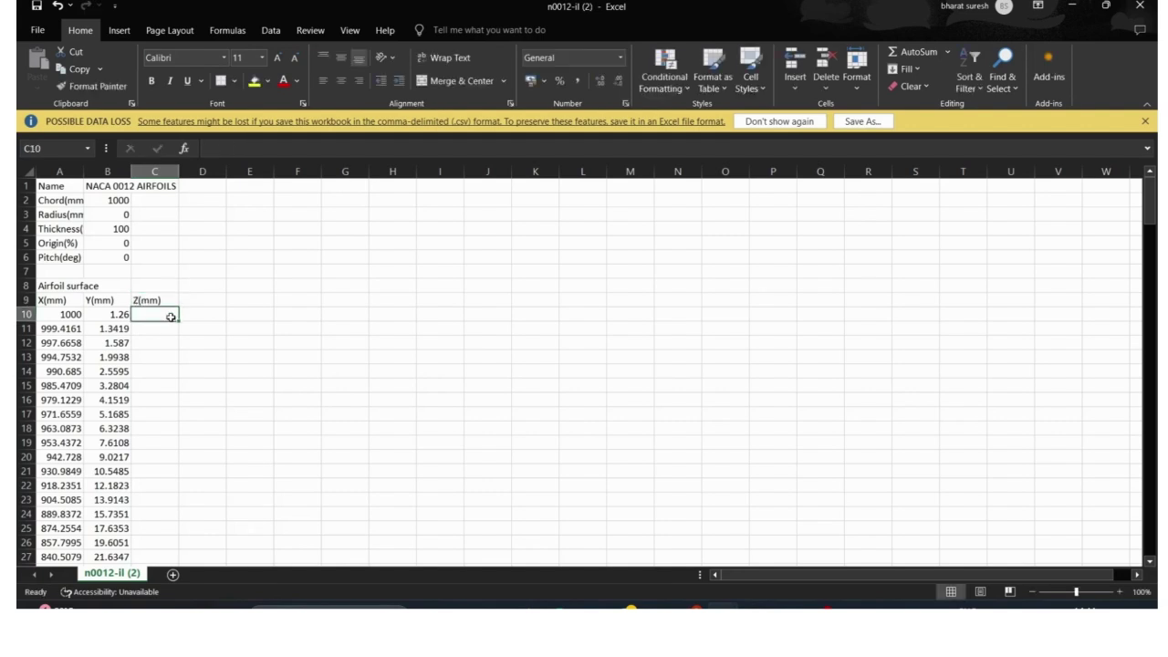
type("0")
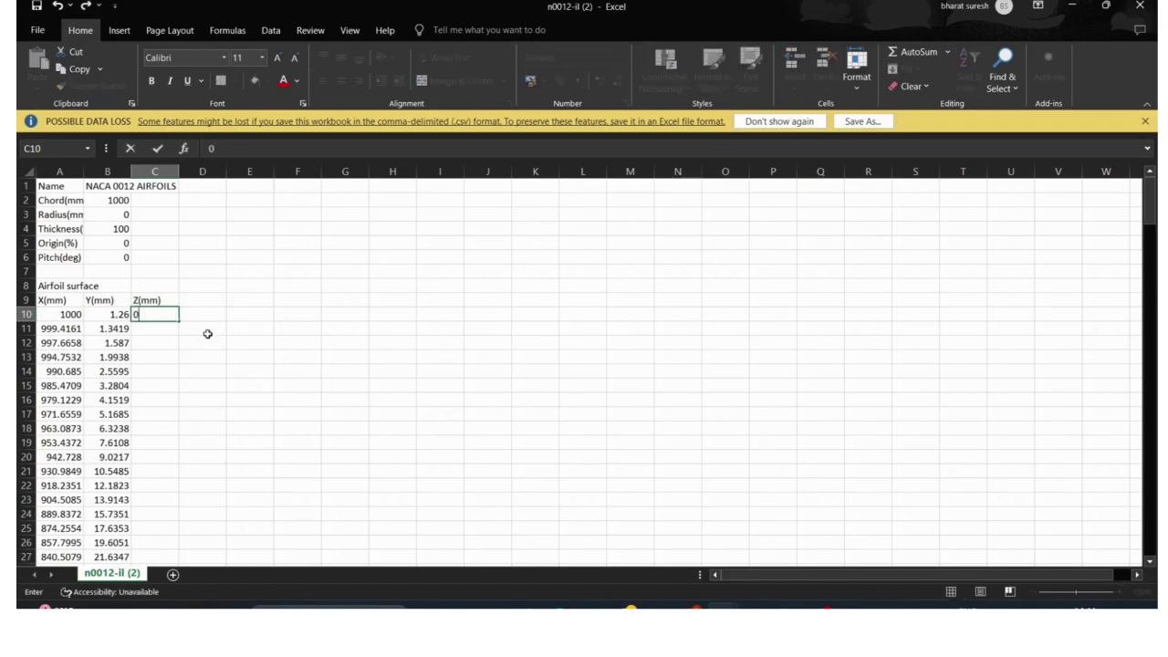
left_click(205, 315)
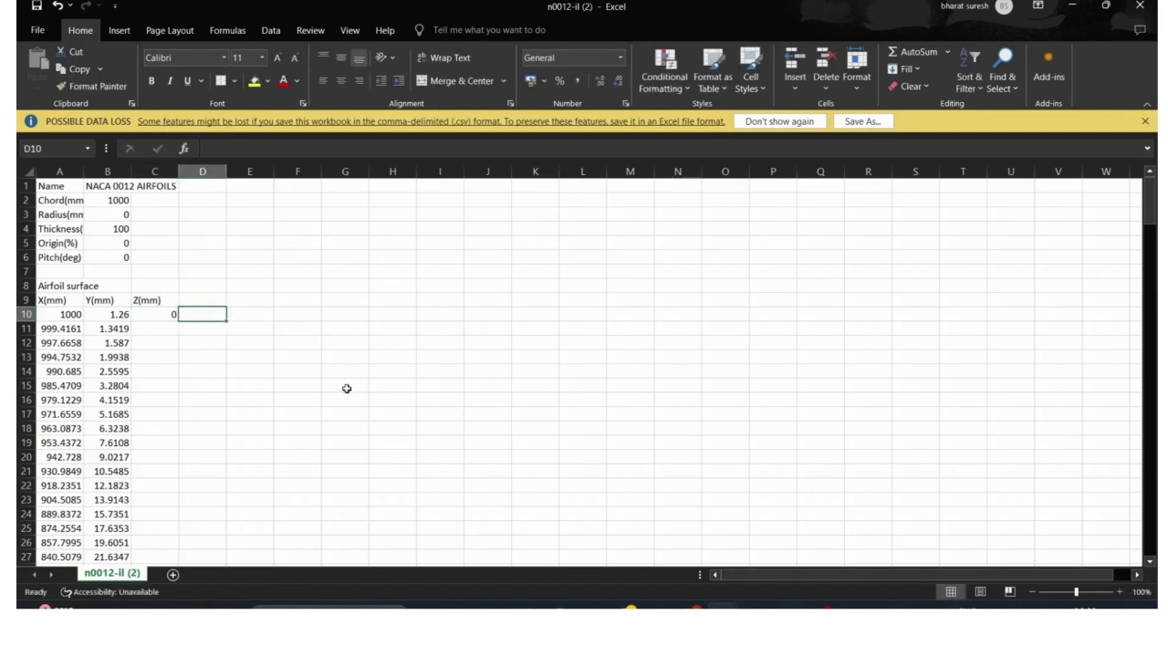
left_click(822, 610)
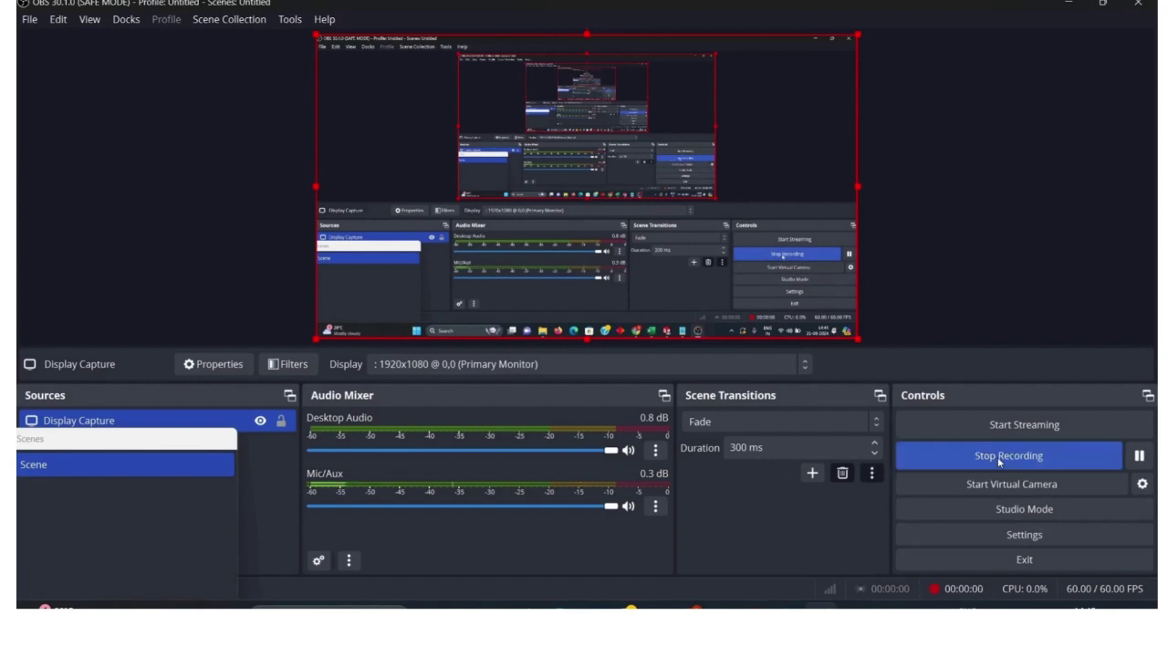
mouse_move(724, 612)
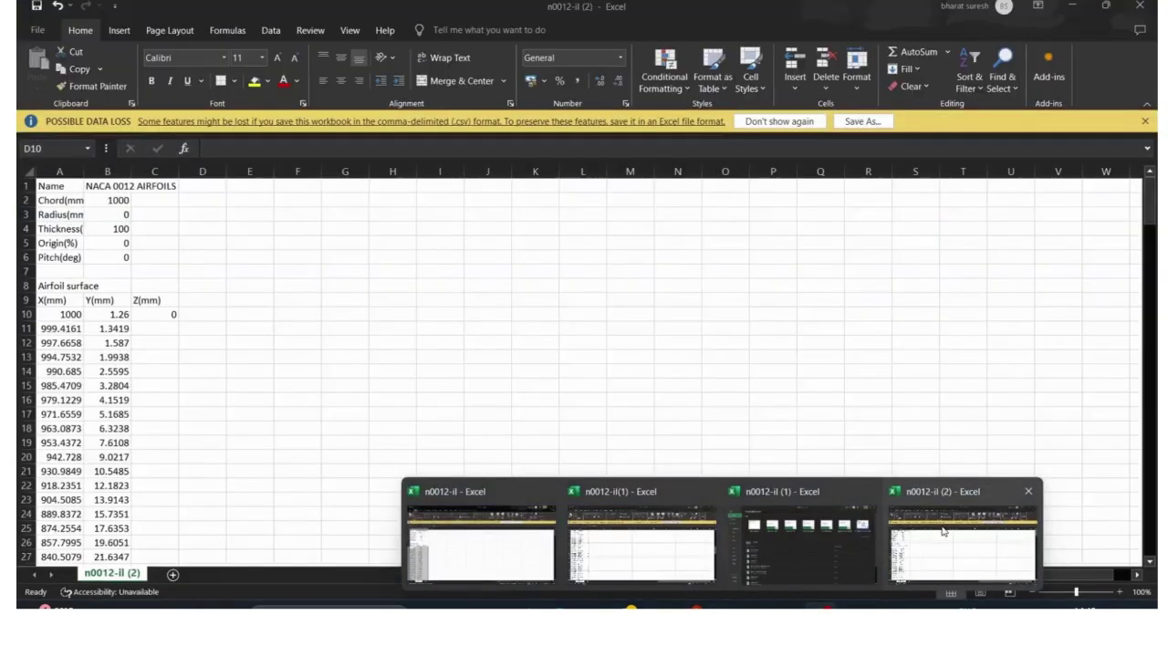
left_click(942, 529)
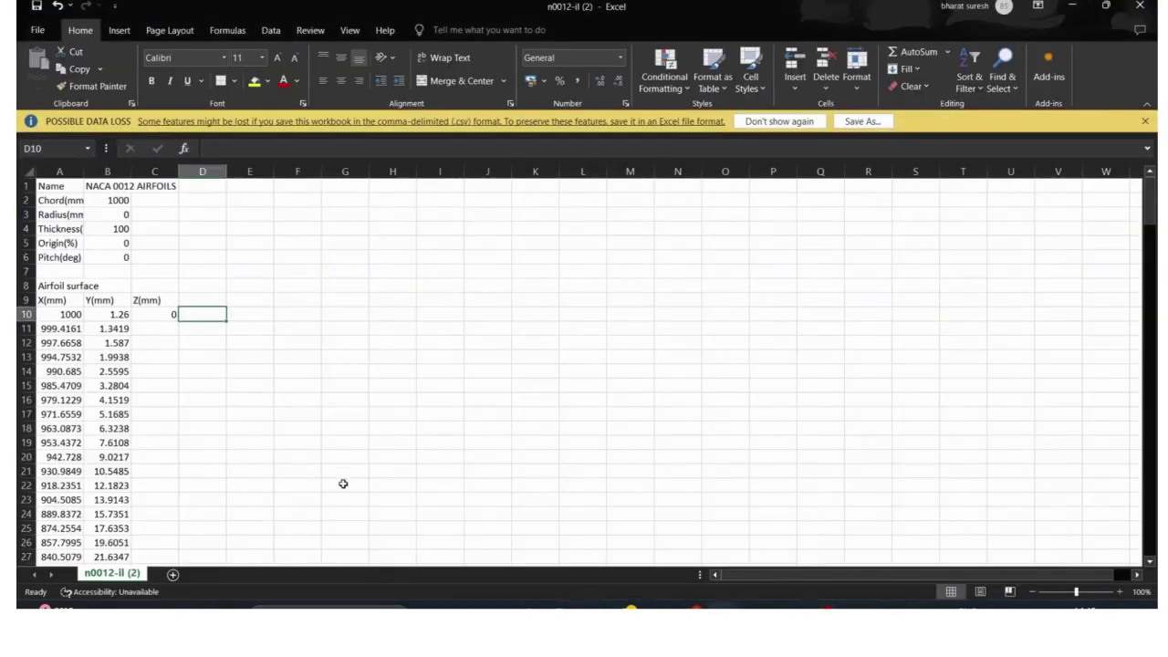
Copy the 0 in C10 down the Z(mm) column to row 140.
left_click(155, 315)
right_click(155, 315)
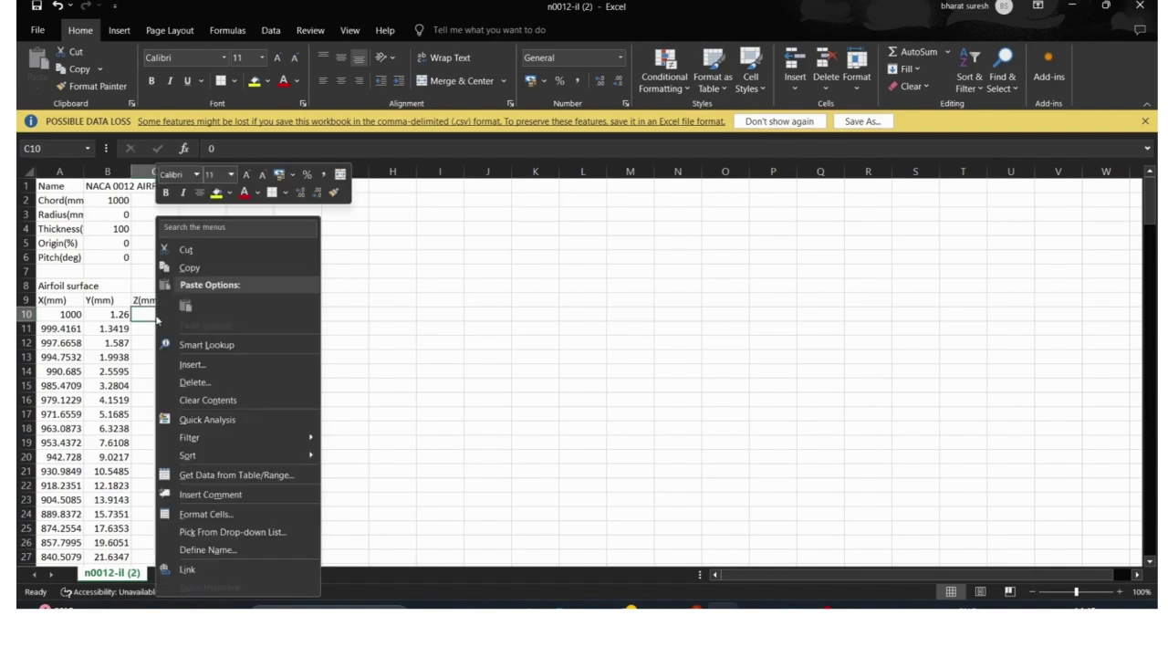
left_click(182, 267)
left_click_drag(169, 314, 157, 595)
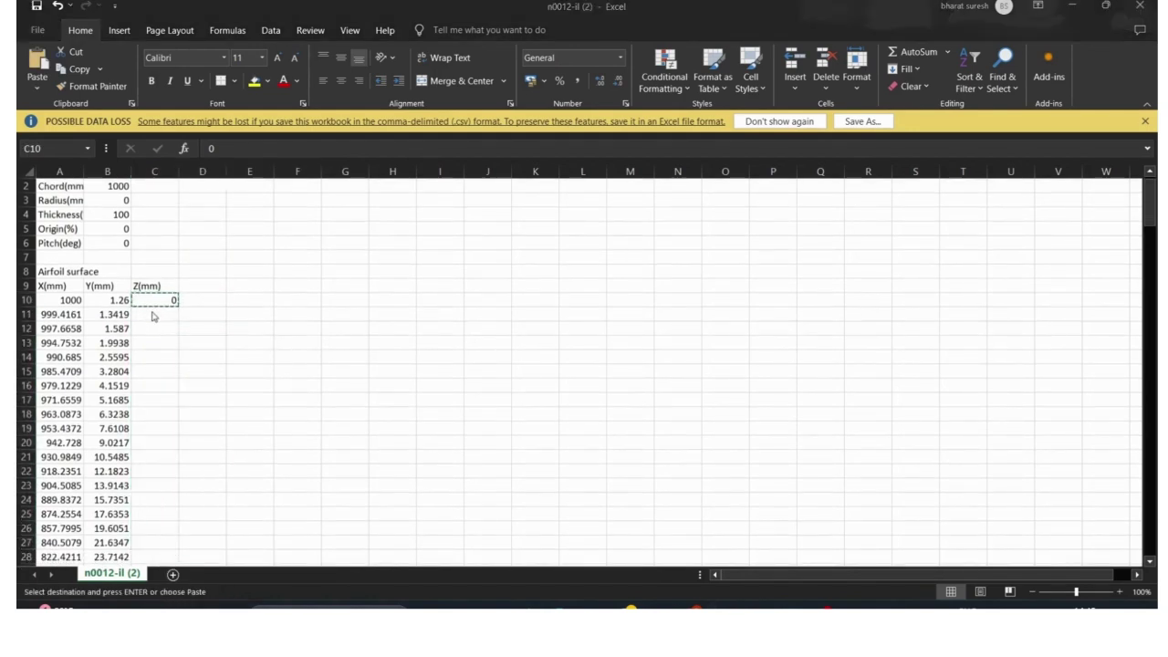
left_click_drag(170, 302, 152, 521)
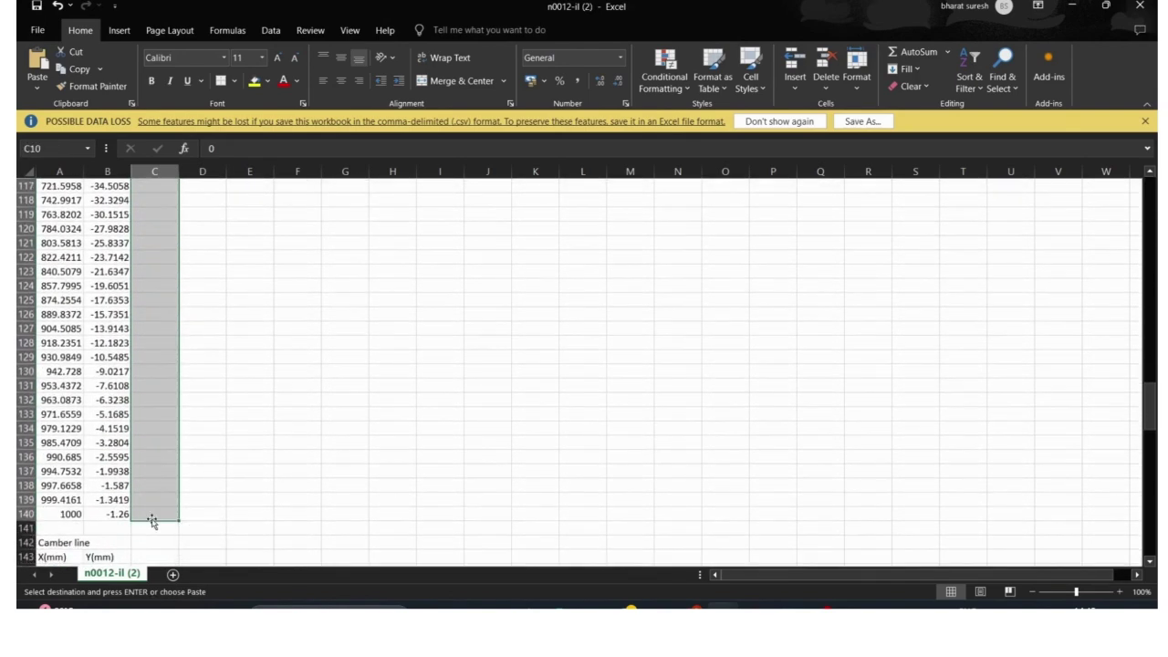
key("ctrl+v")
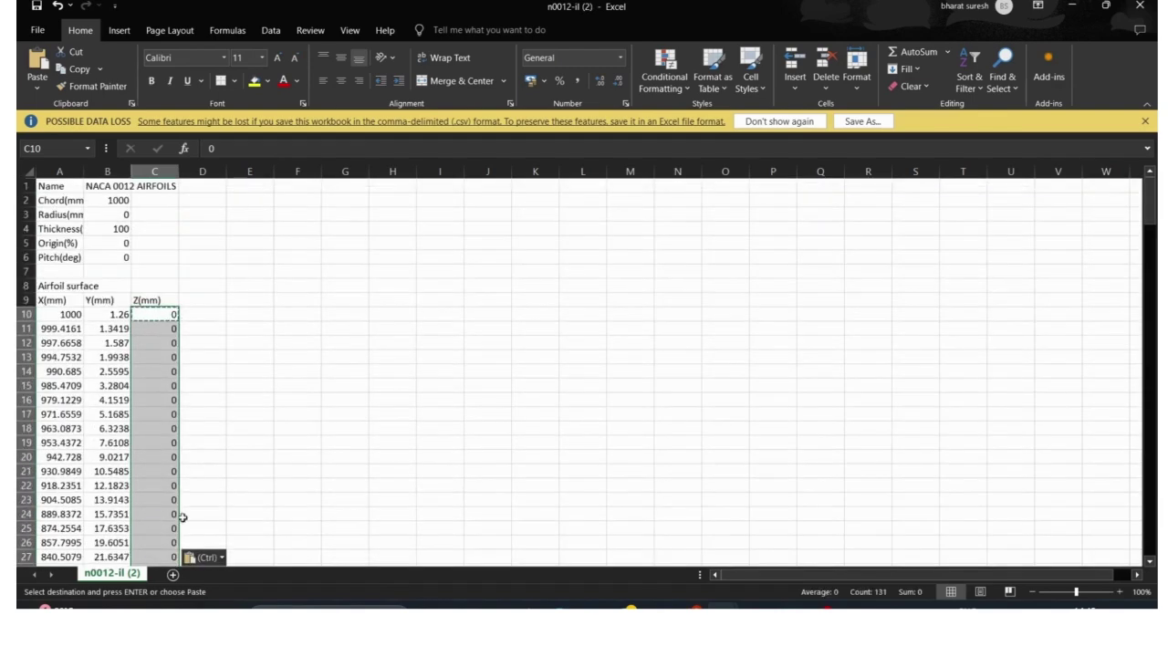
left_click(291, 484)
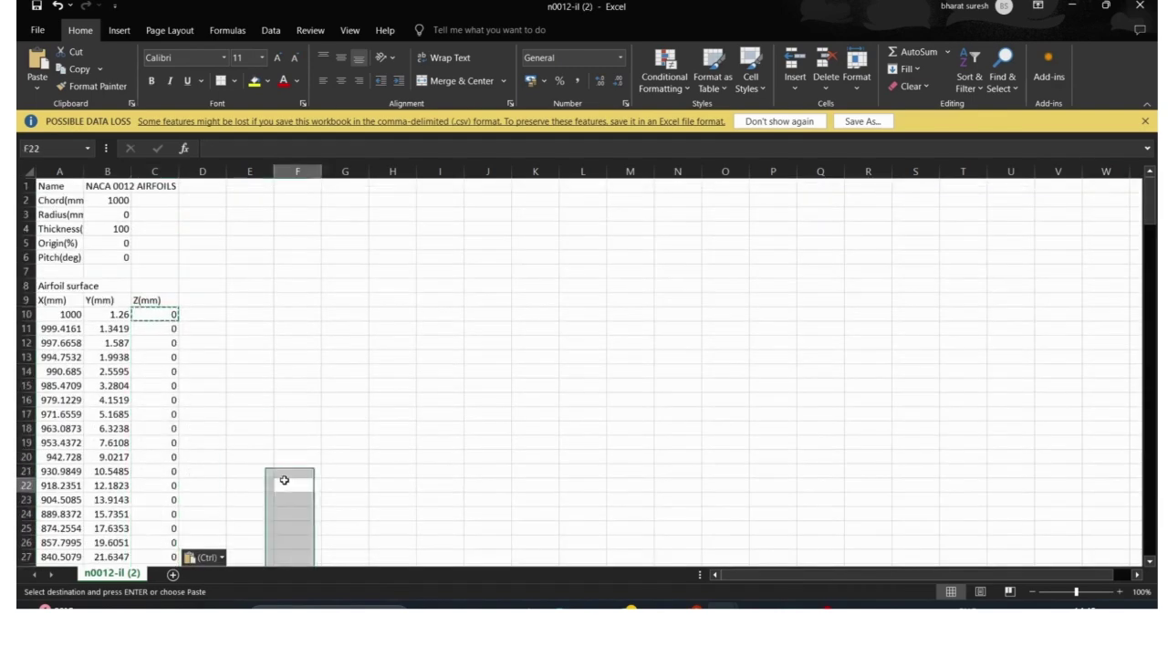
Create a new text document on the desktop and name it "aircraft final".
left_click(1071, 7)
left_click(1070, 7)
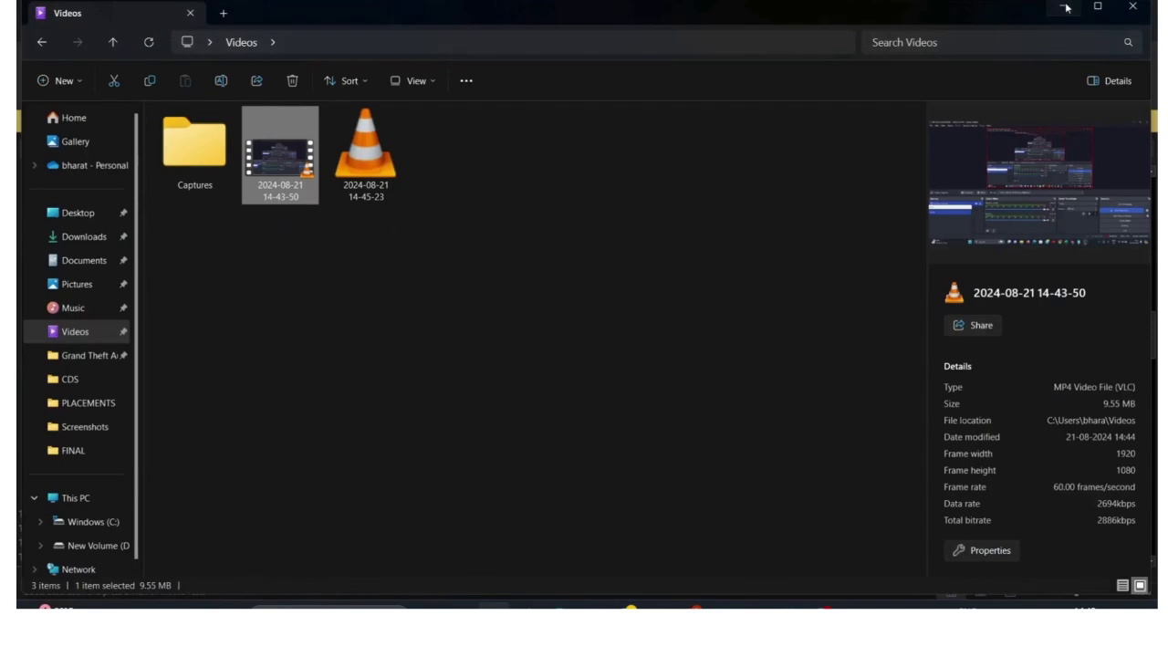
left_click(1068, 9)
left_click(1066, 11)
left_click(1068, 9)
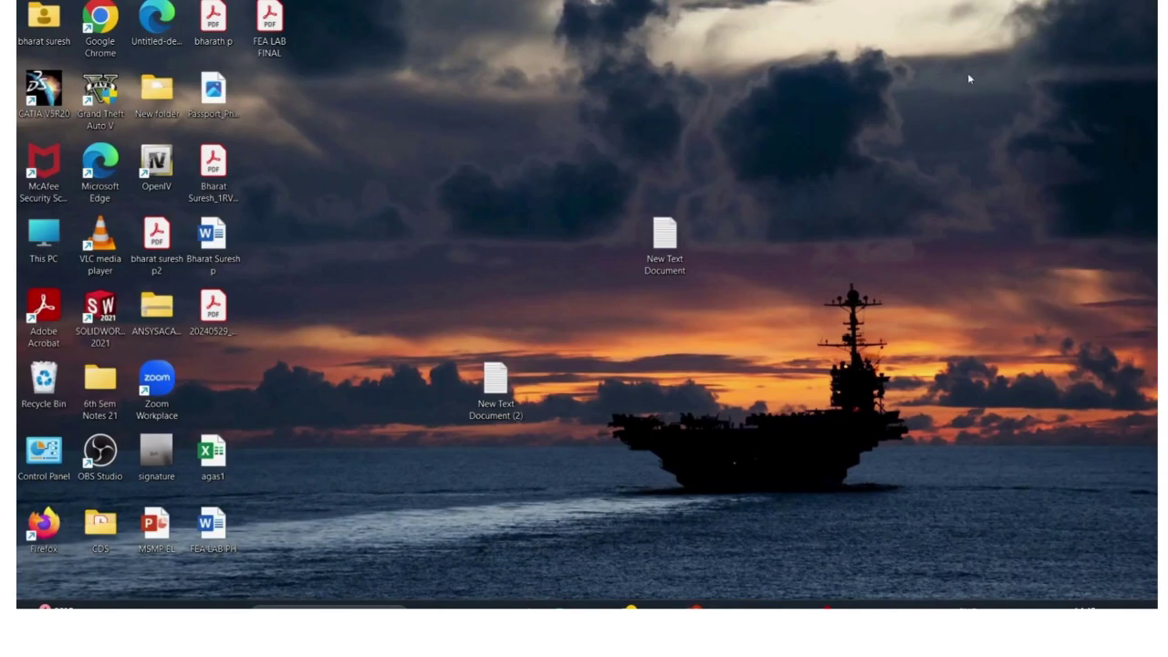
right_click(824, 179)
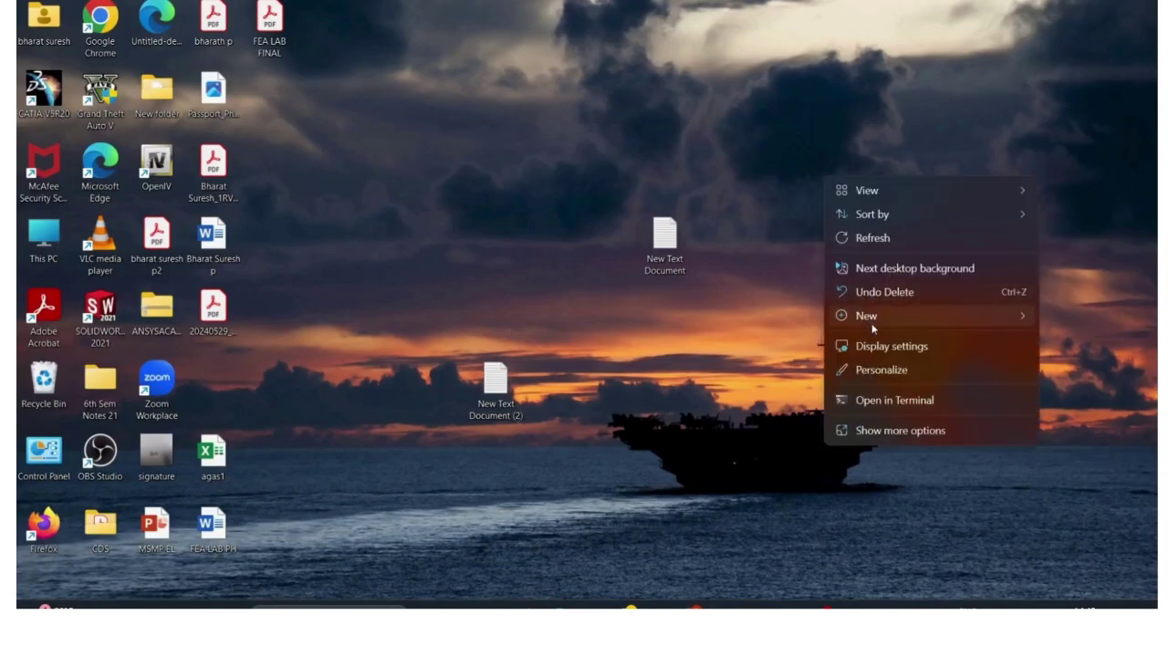
mouse_move(872, 327)
left_click(720, 279)
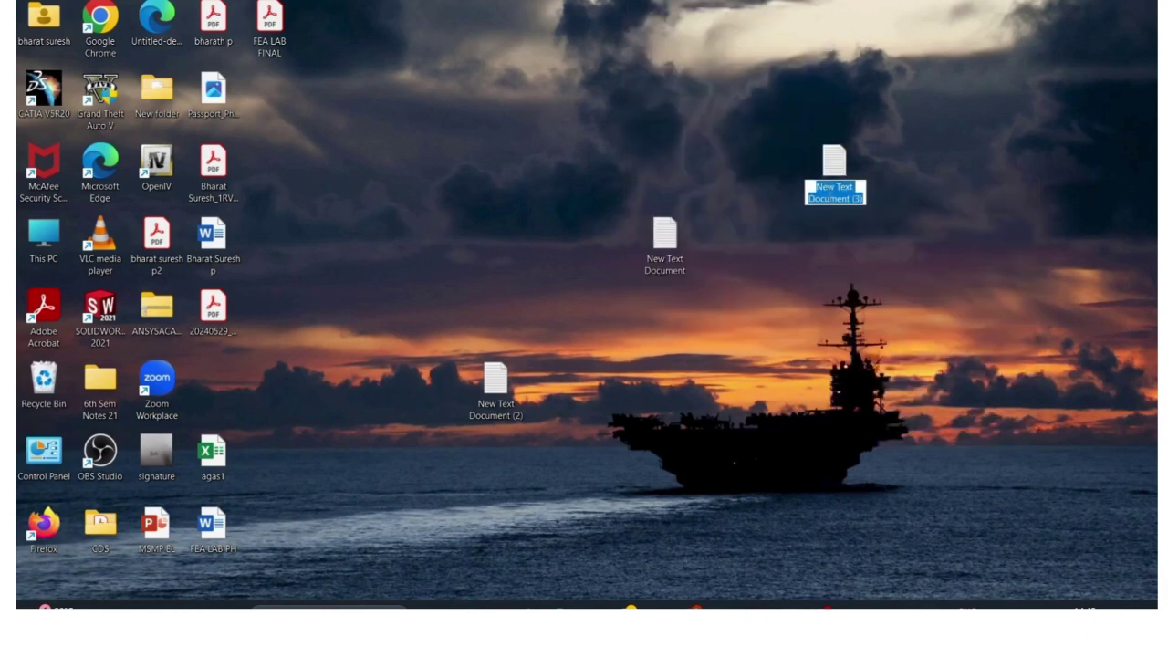
type("air")
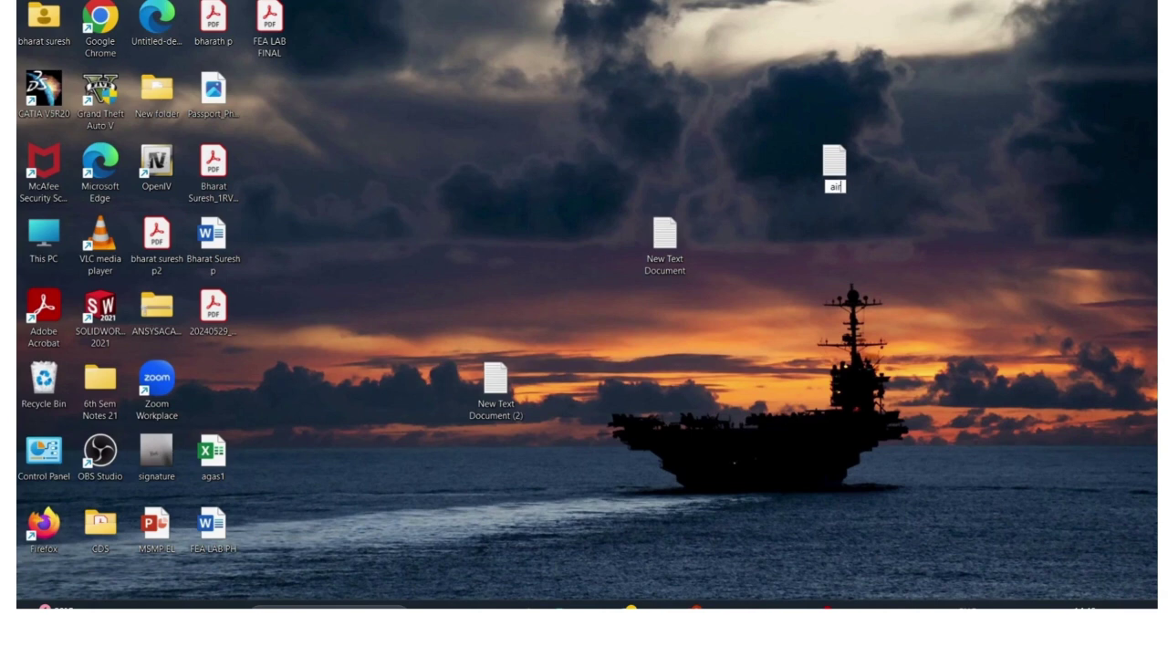
type("craft final")
key("Return")
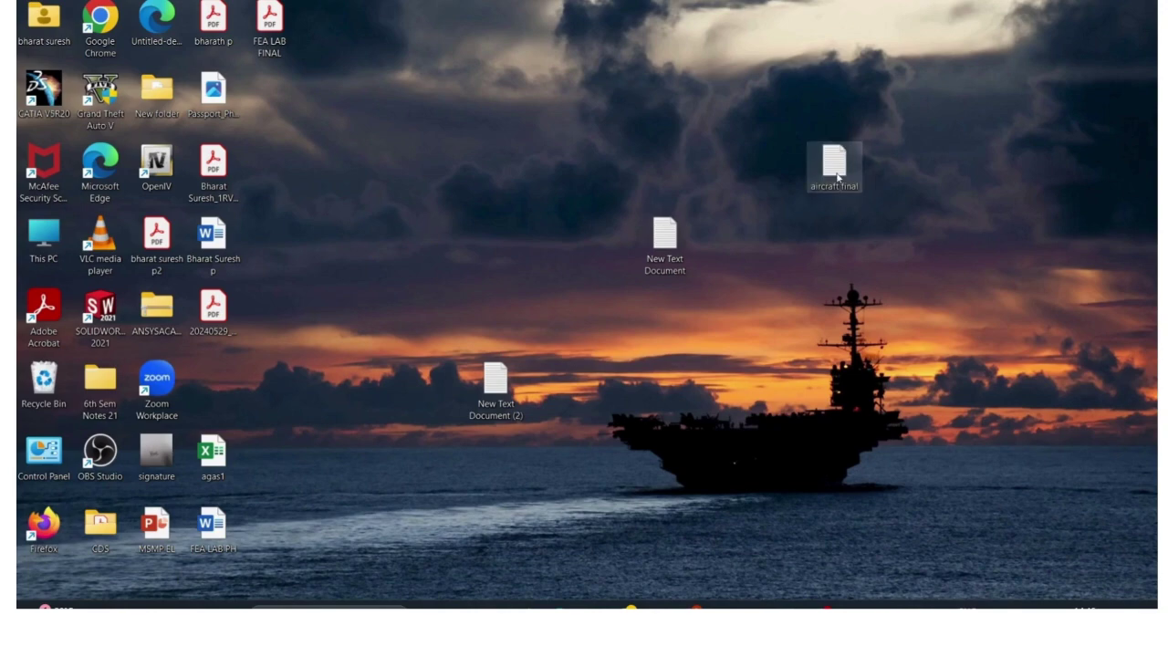
Copy the X, Y and Z coordinates in A10:C140 of the n0012-il (2) workbook into aircraft final.txt in Notepad and save the file.
double_click(838, 178)
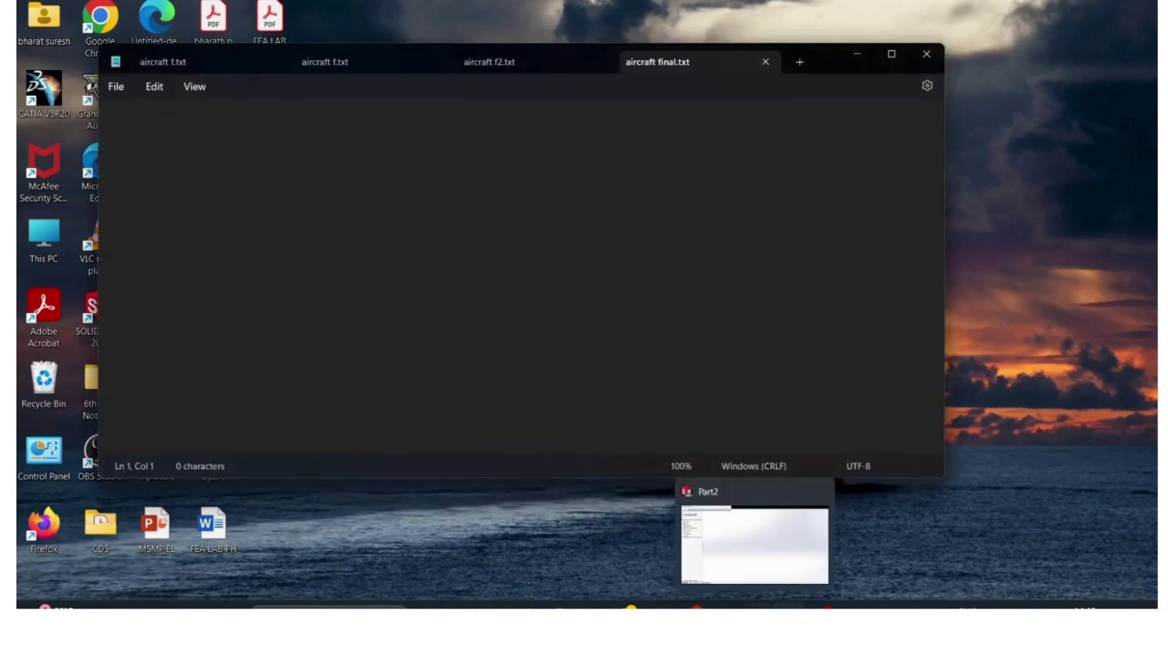
mouse_move(724, 607)
left_click(965, 535)
left_click_drag(67, 314, 154, 542)
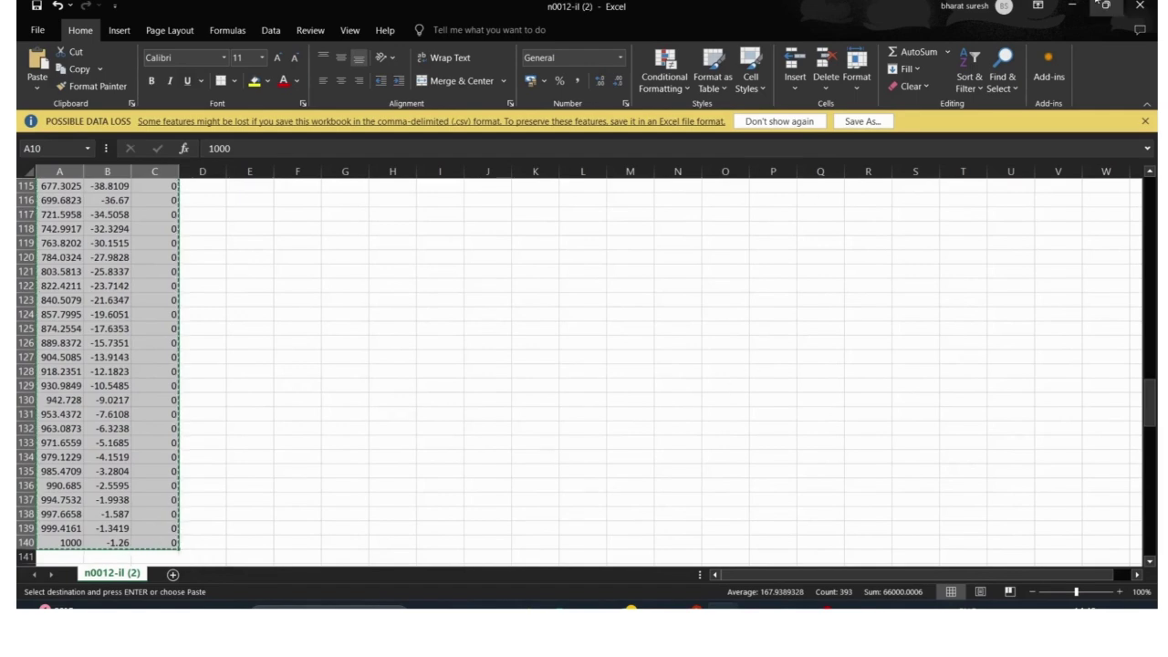
left_click(1074, 4)
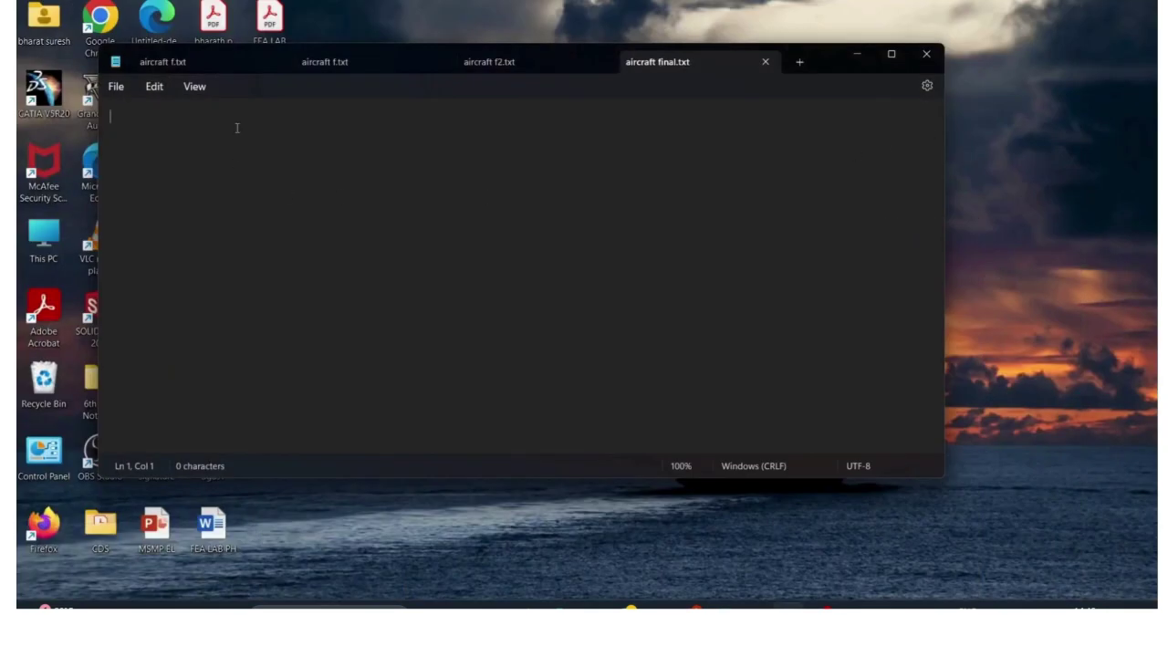
key("ctrl+v")
scroll(232, 123, "up", 20)
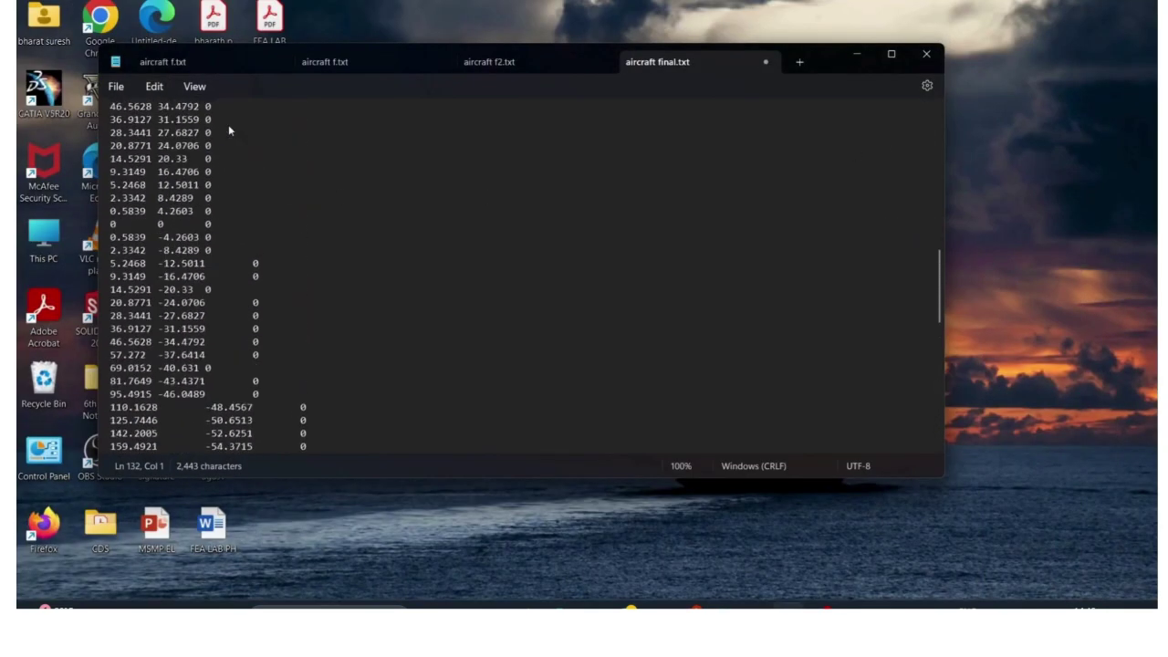
left_click(116, 85)
left_click(132, 185)
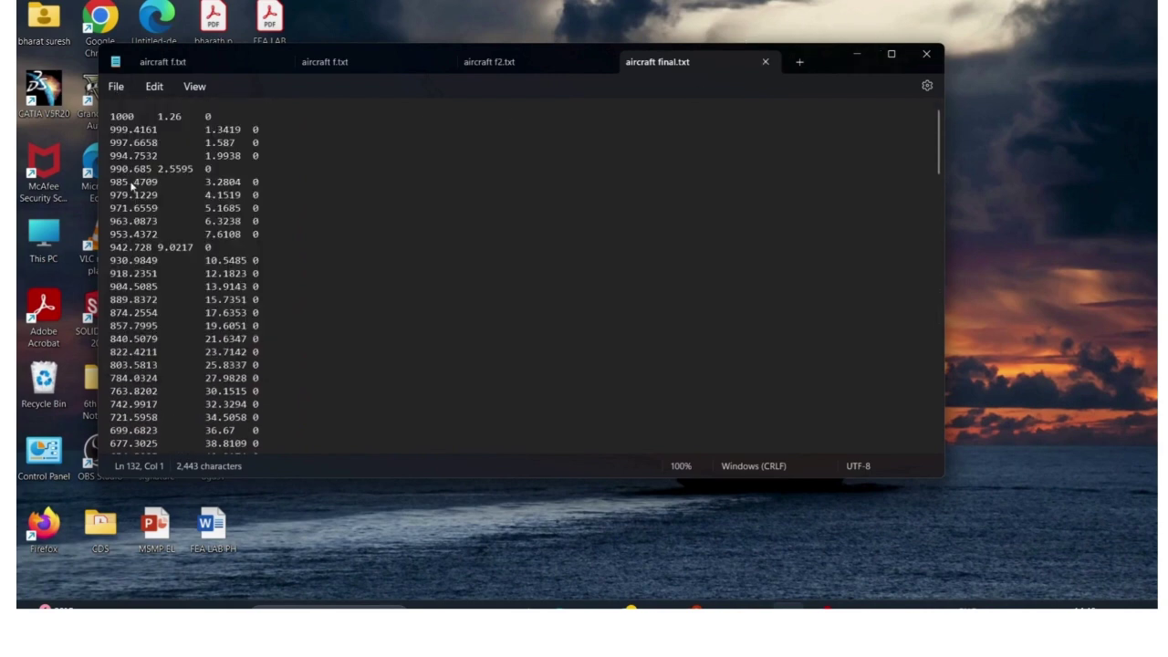
left_click(116, 85)
left_click(132, 186)
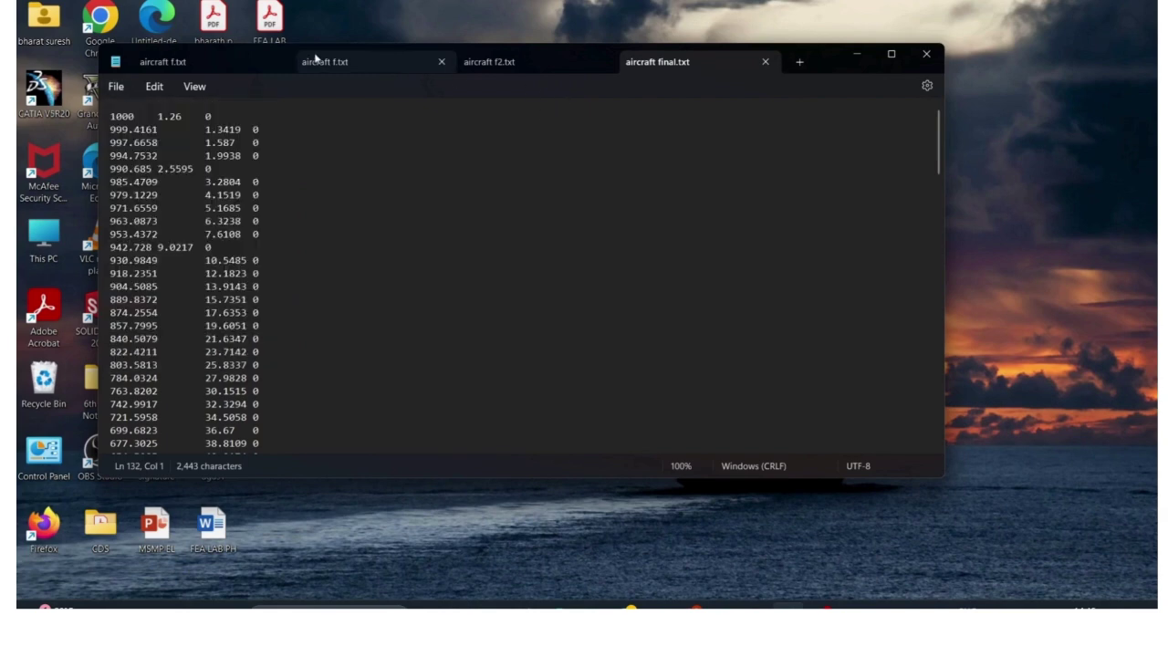
Close both aircraft f.txt documents without saving their changes, and close aircraft f2.txt, leaving only aircraft final.txt open.
left_click(279, 61)
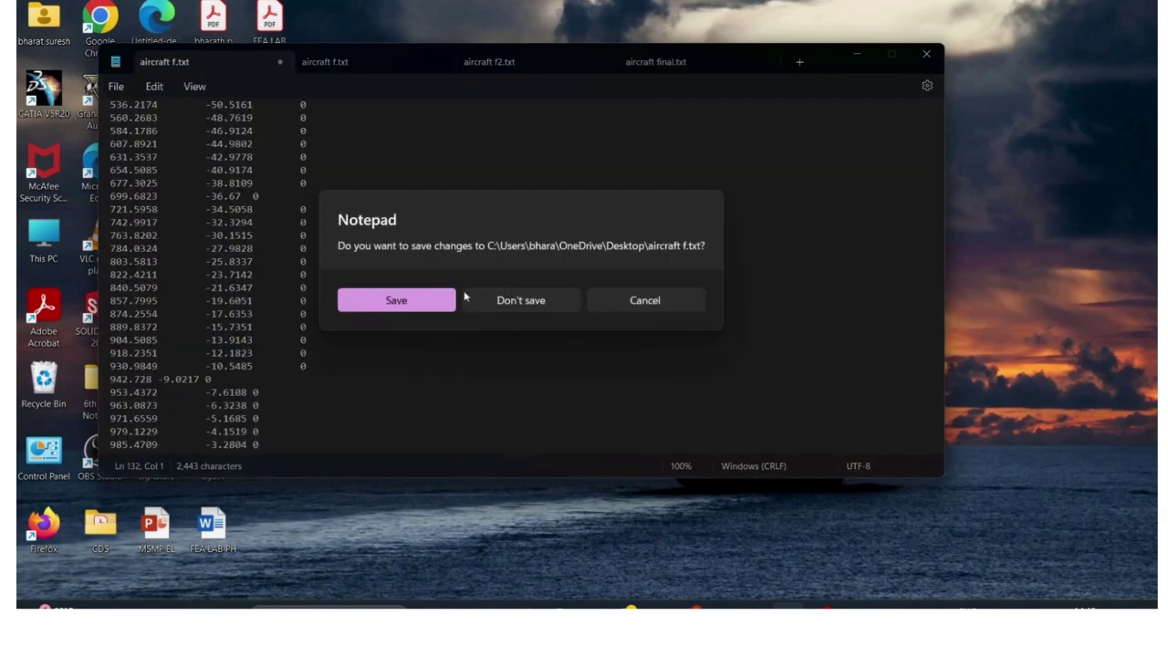
left_click(511, 372)
left_click(296, 61)
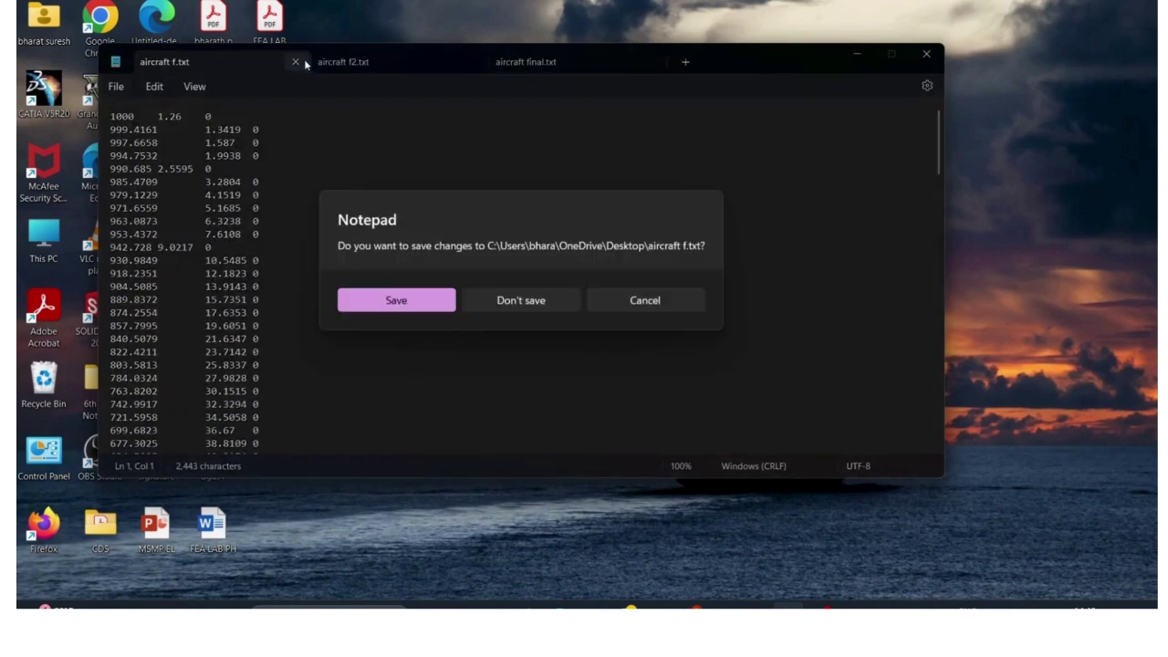
left_click(557, 303)
left_click(294, 61)
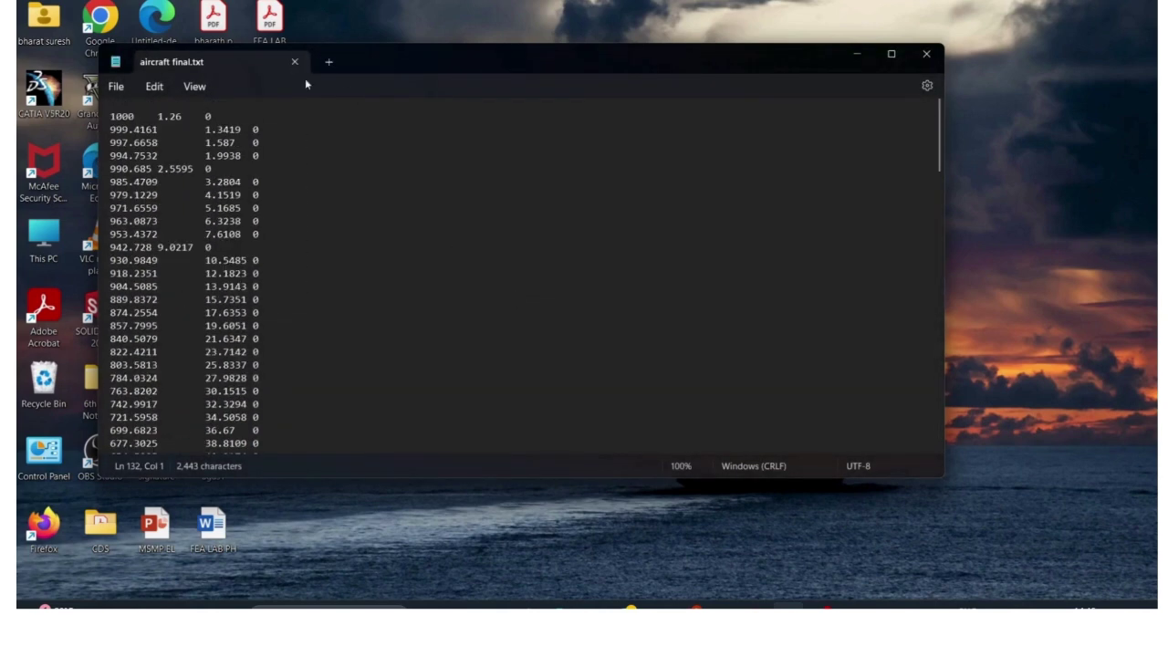
Minimize the text file and switch to the empty part Part2 in SOLIDWORKS.
left_click(857, 55)
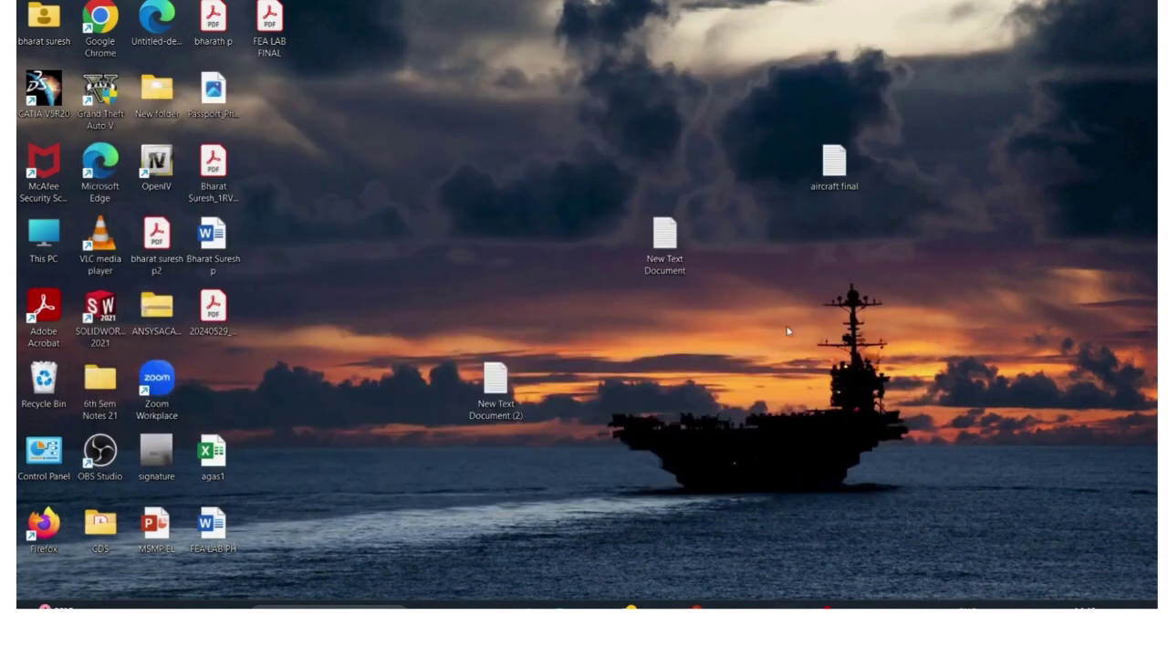
left_click(755, 607)
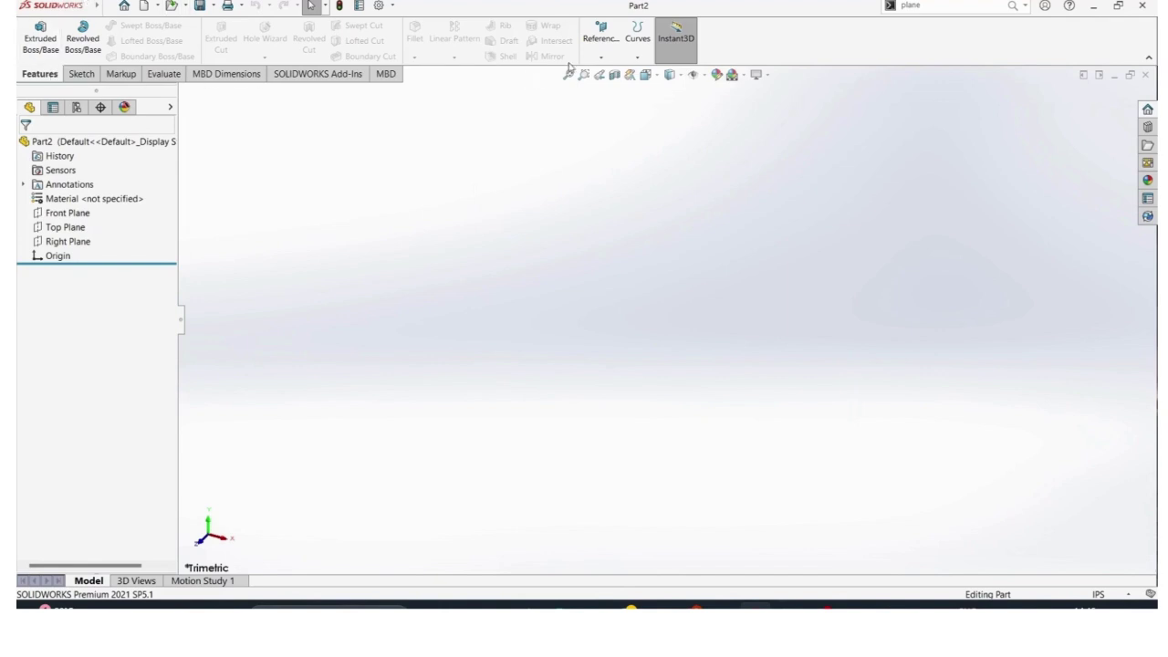
Create a curve through XYZ points from the text file aircraft final on the Desktop.
left_click(642, 58)
left_click(680, 70)
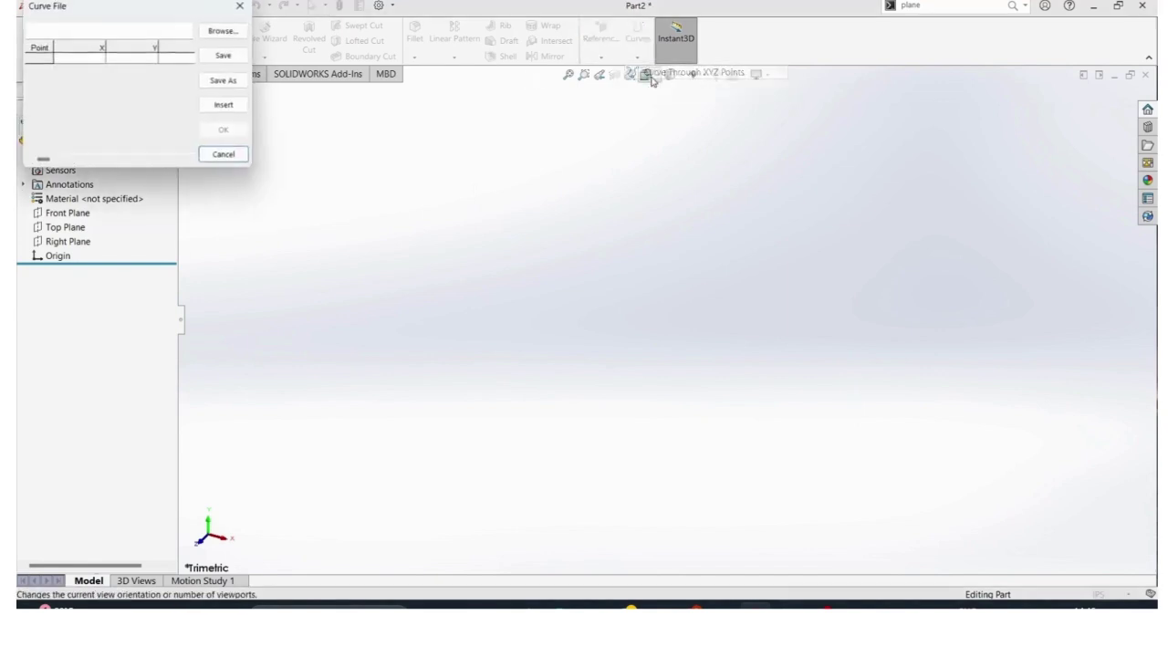
left_click(226, 30)
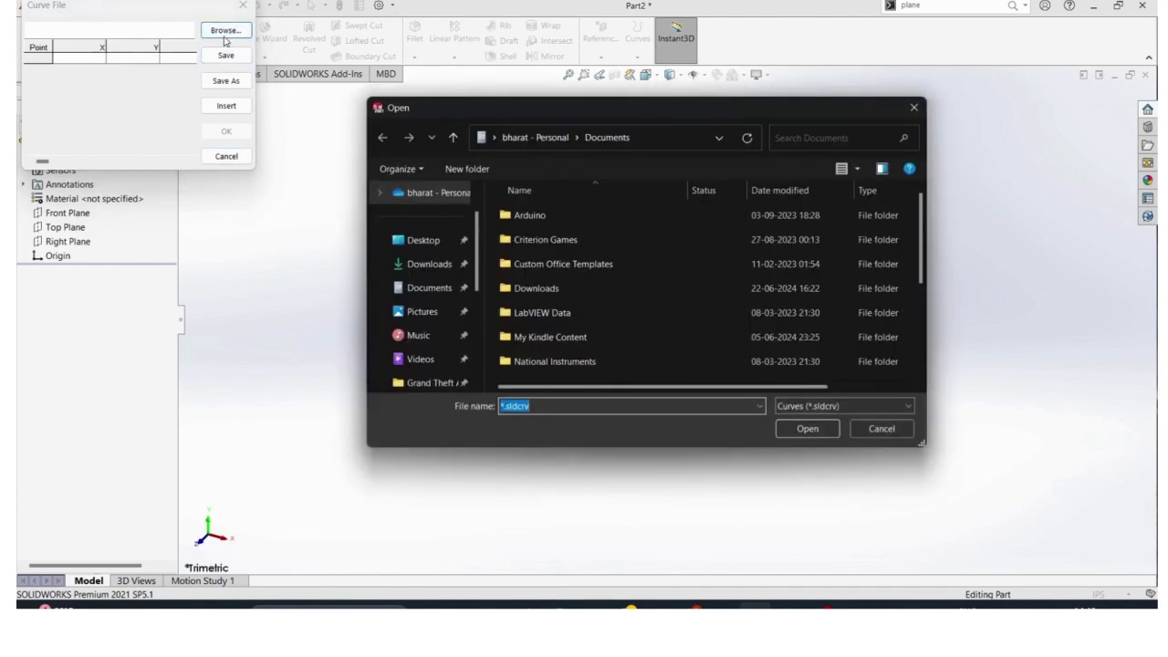
left_click(826, 428)
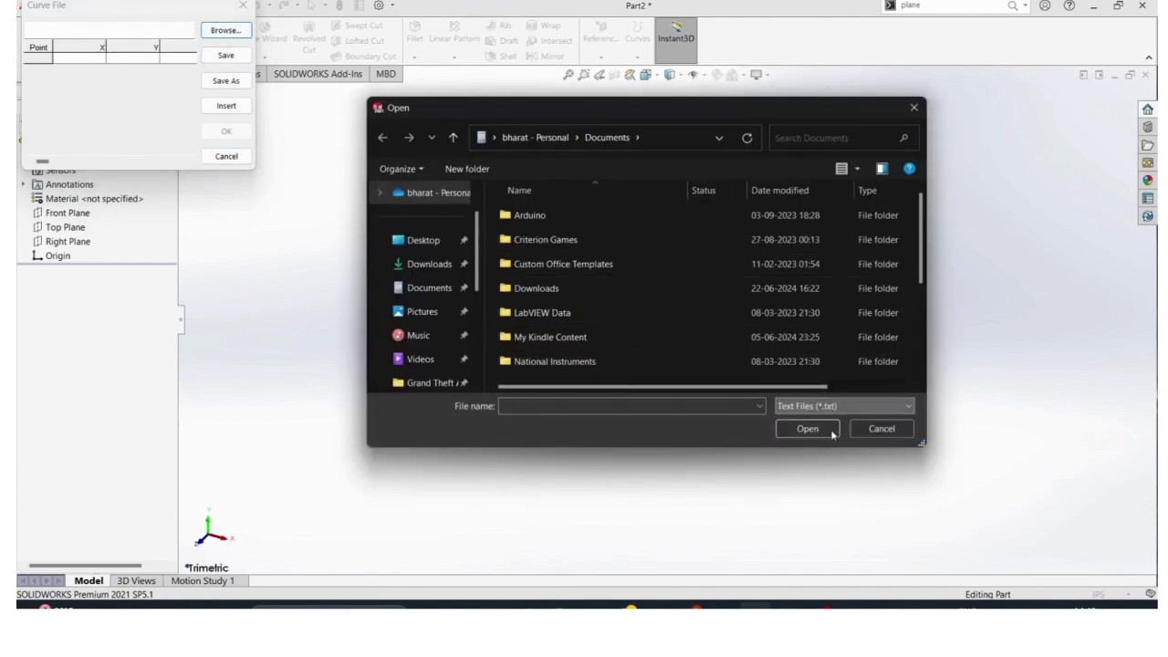
scroll(552, 299, "down", 2)
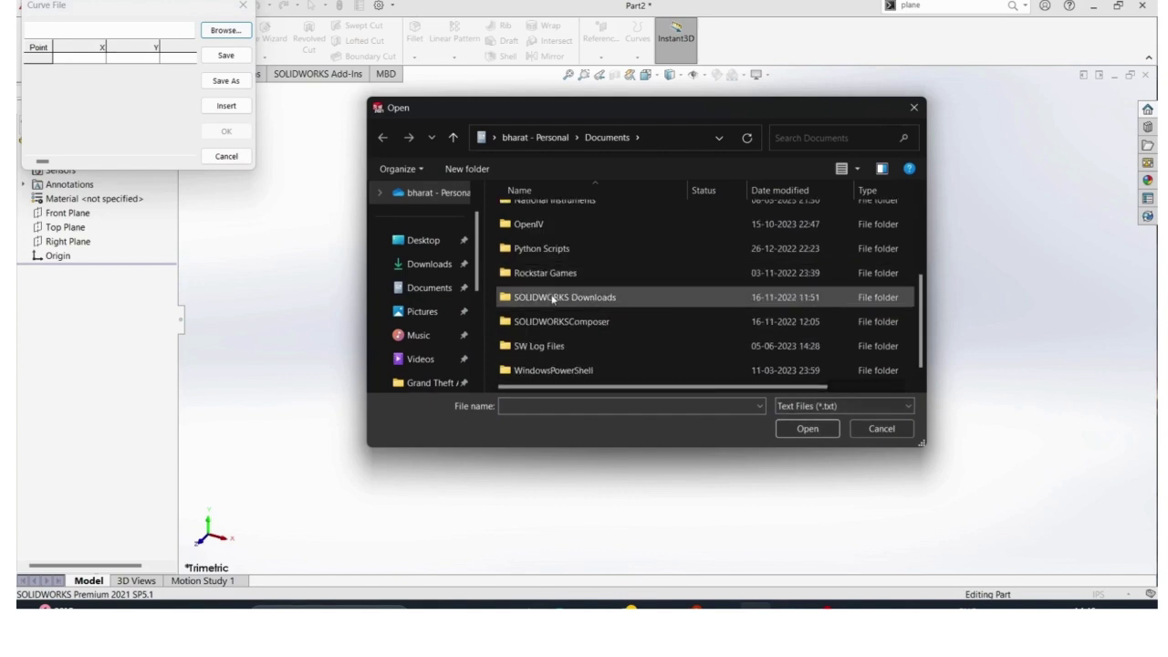
left_click(424, 240)
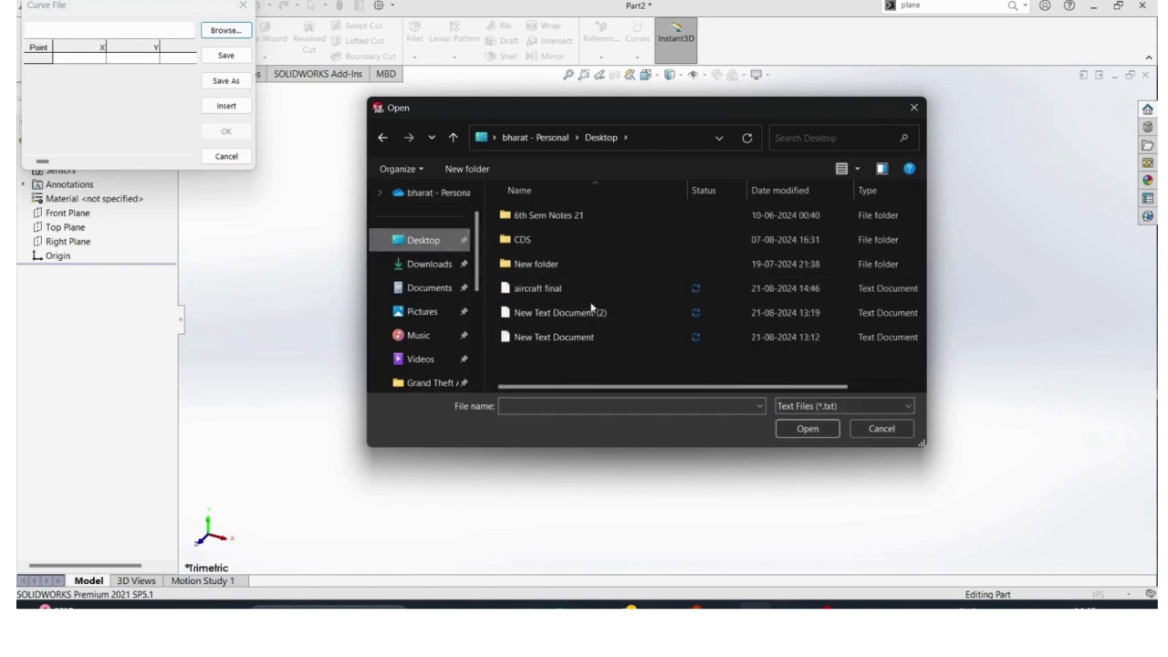
left_click(577, 290)
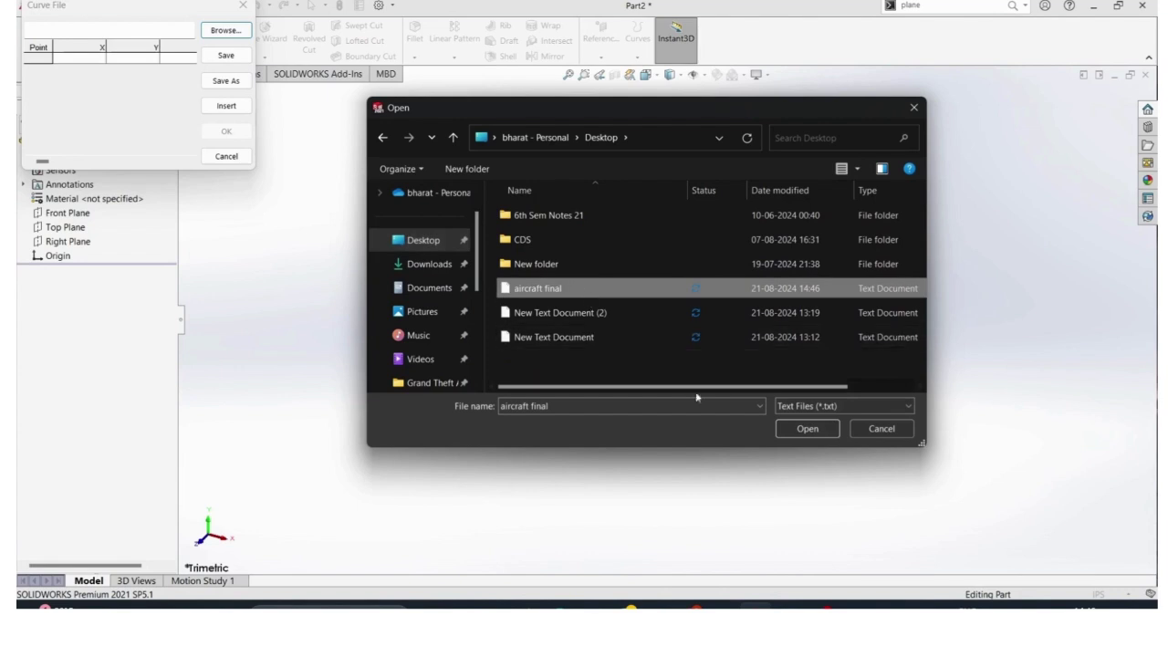
left_click(787, 428)
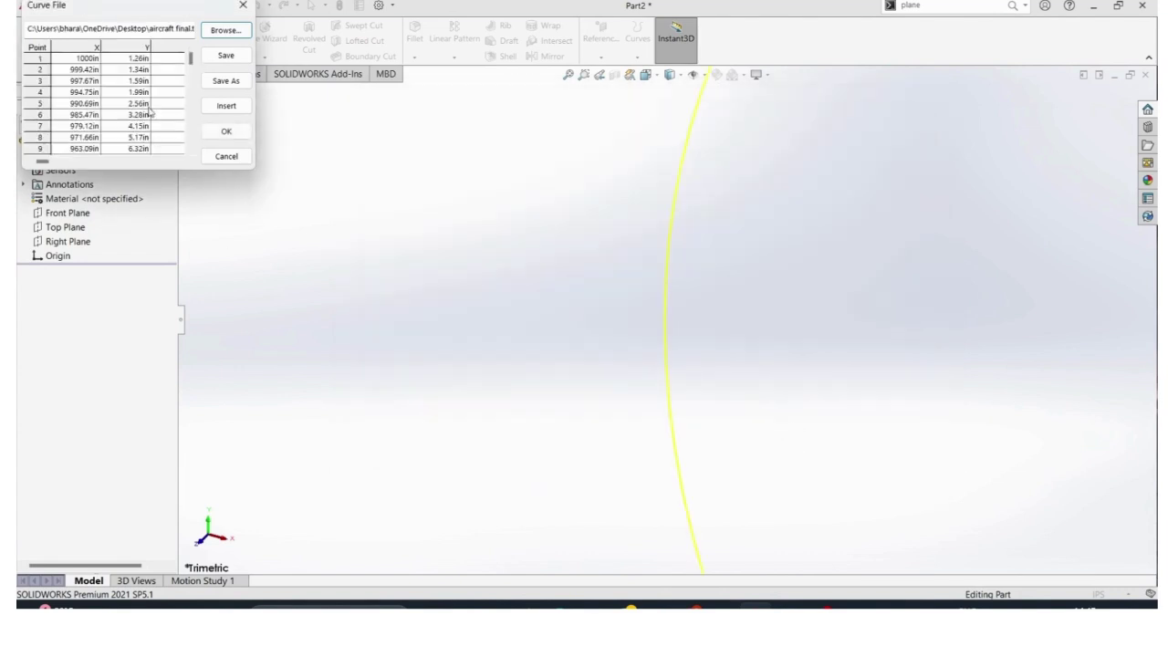
left_click(226, 131)
scroll(1001, 324, "up", 3)
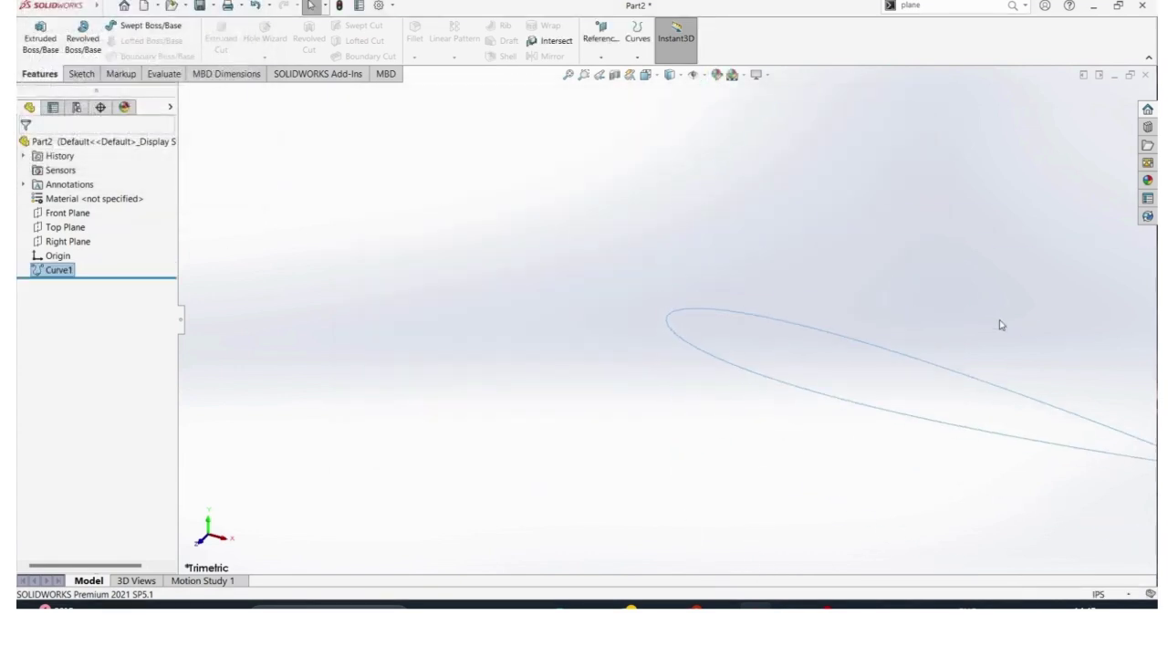
scroll(947, 341, "down", 2)
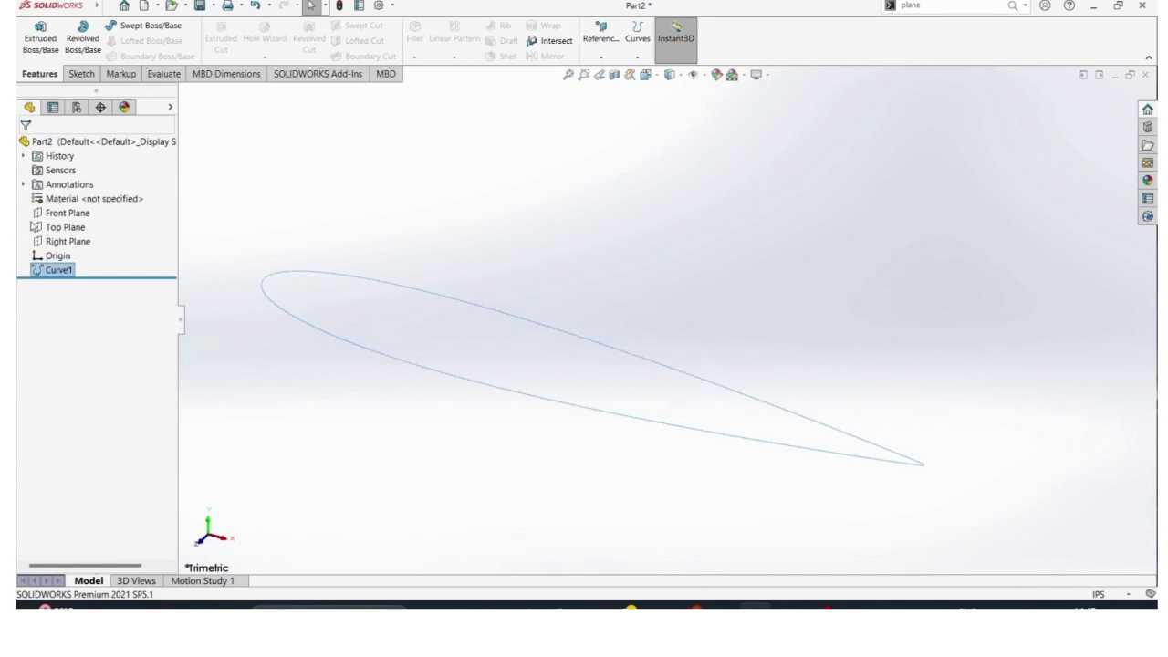
Start a new sketch on the Front Plane, with the airfoil curve's trailing edge in close view.
left_click(41, 214)
left_click(42, 200)
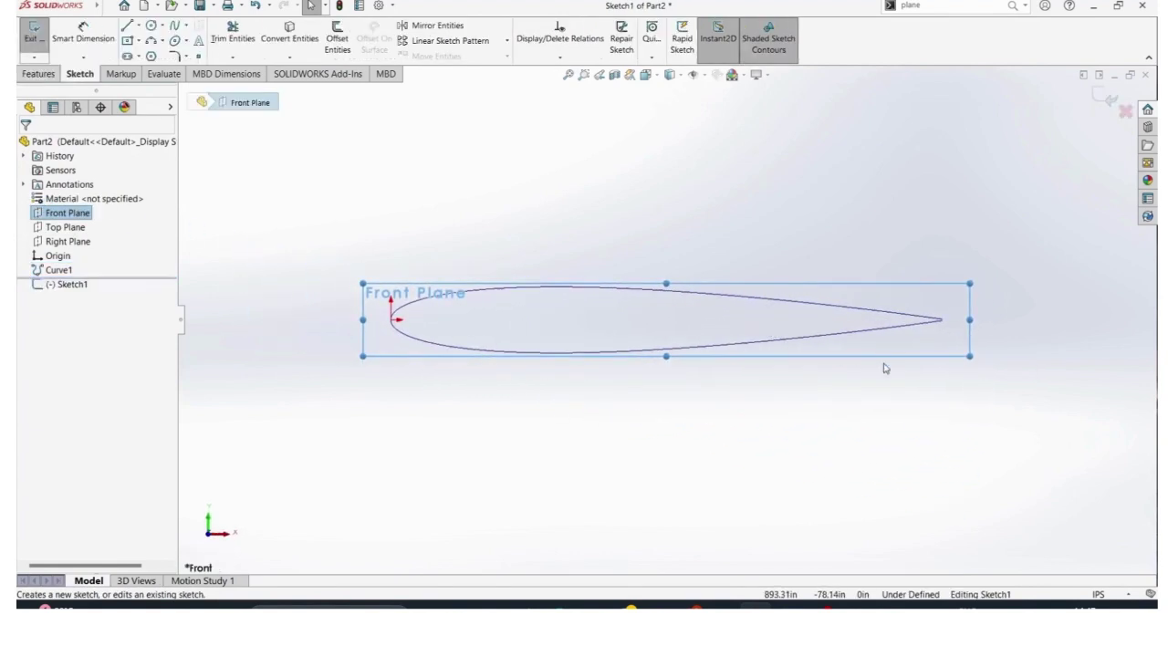
scroll(876, 365, "down", 4)
scroll(868, 383, "down", 3)
scroll(711, 349, "down", 2)
scroll(715, 356, "down", 1)
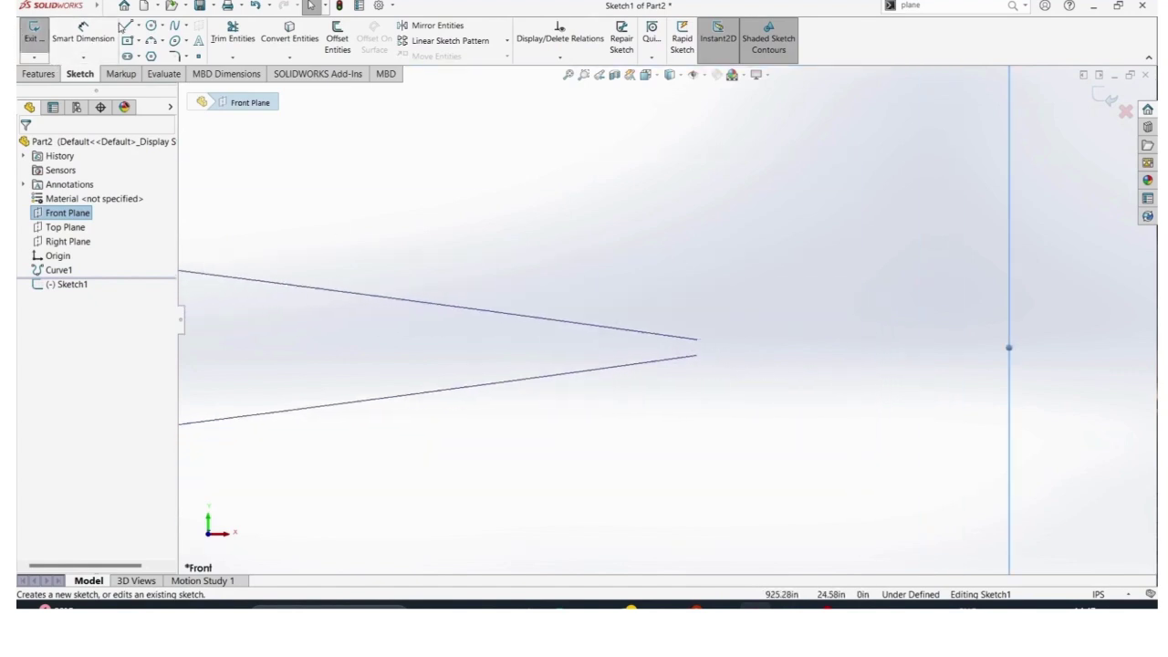
left_click(127, 26)
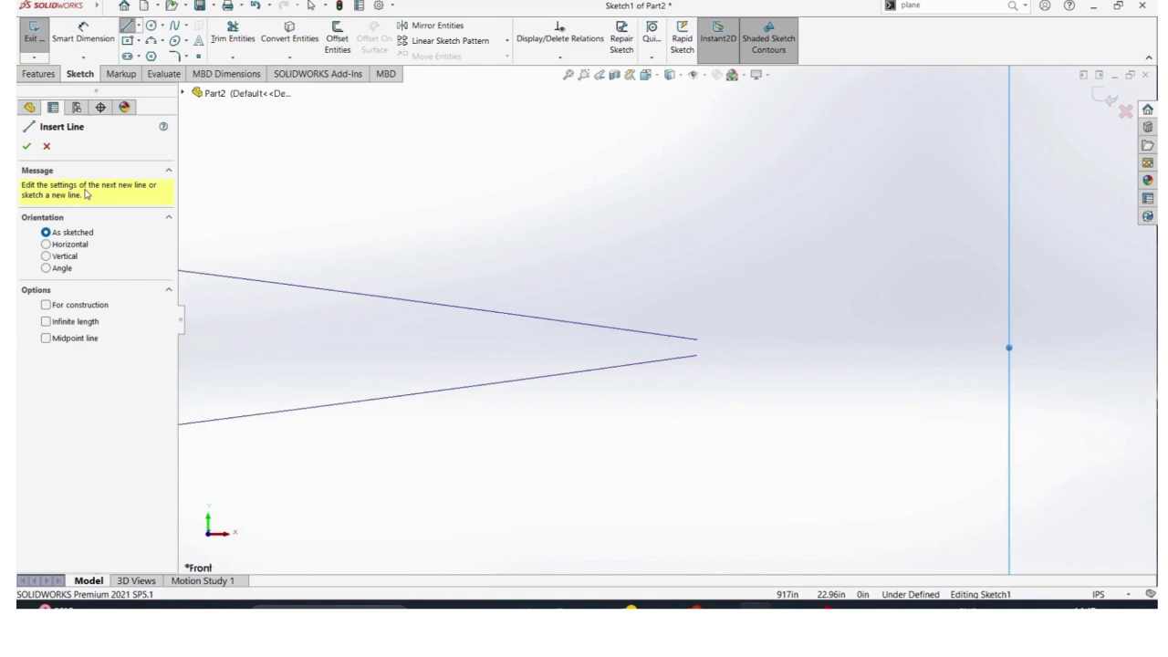
left_click(26, 147)
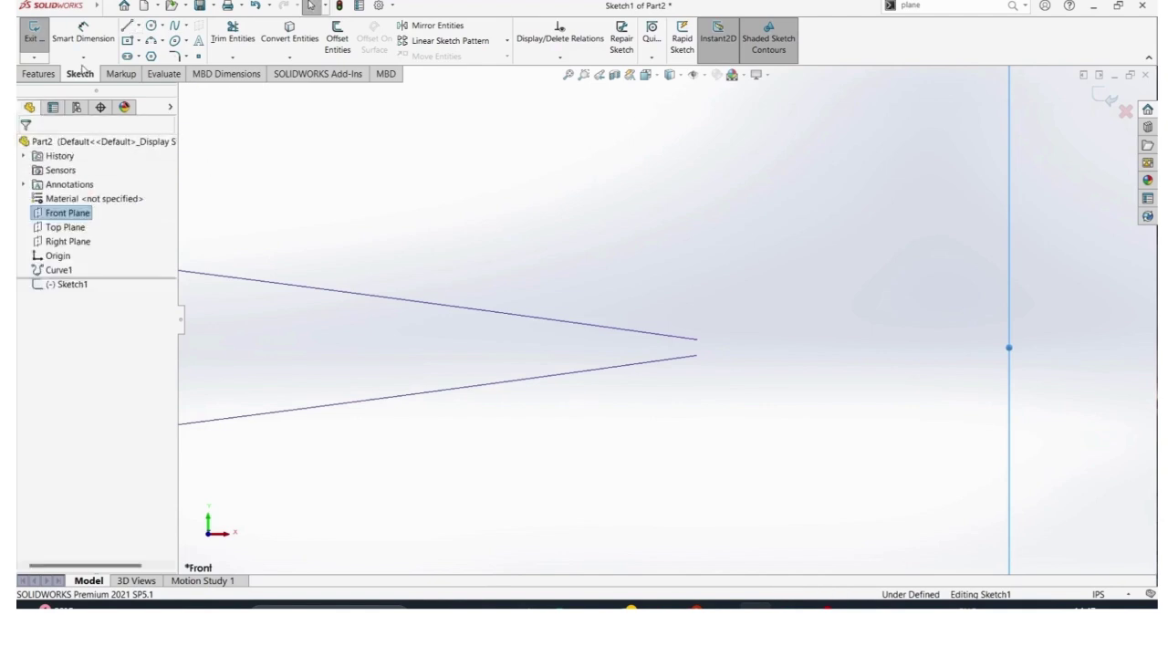
left_click(127, 26)
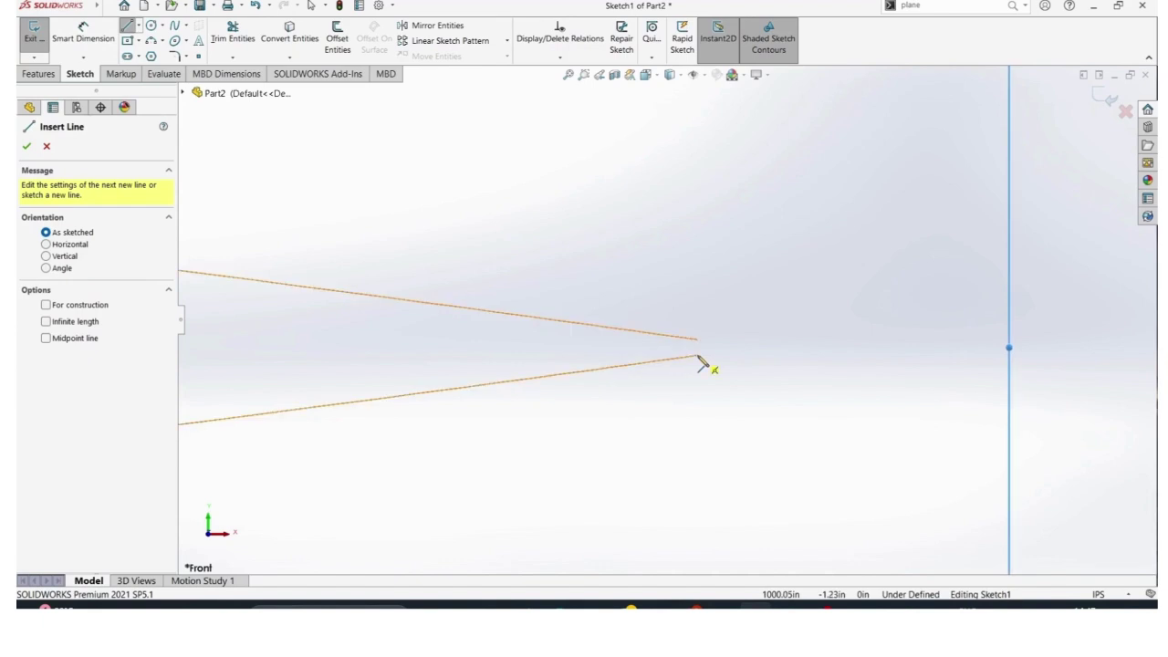
left_click(26, 146)
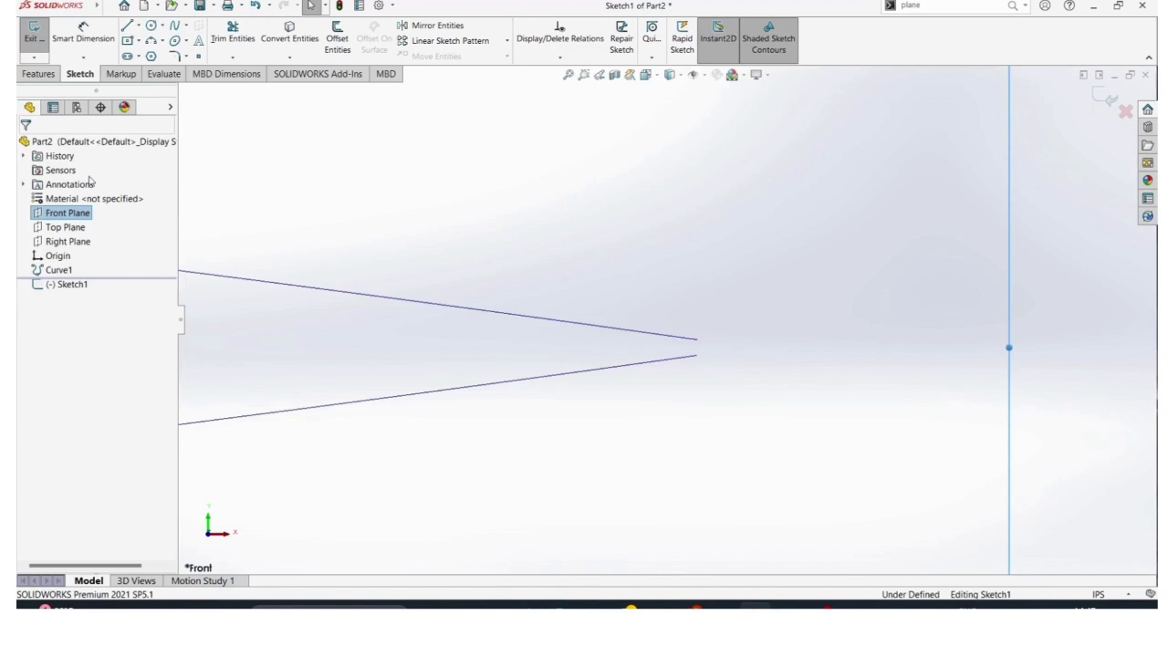
Draw a vertical line joining the two open ends of the airfoil curve at its trailing edge.
left_click(62, 212)
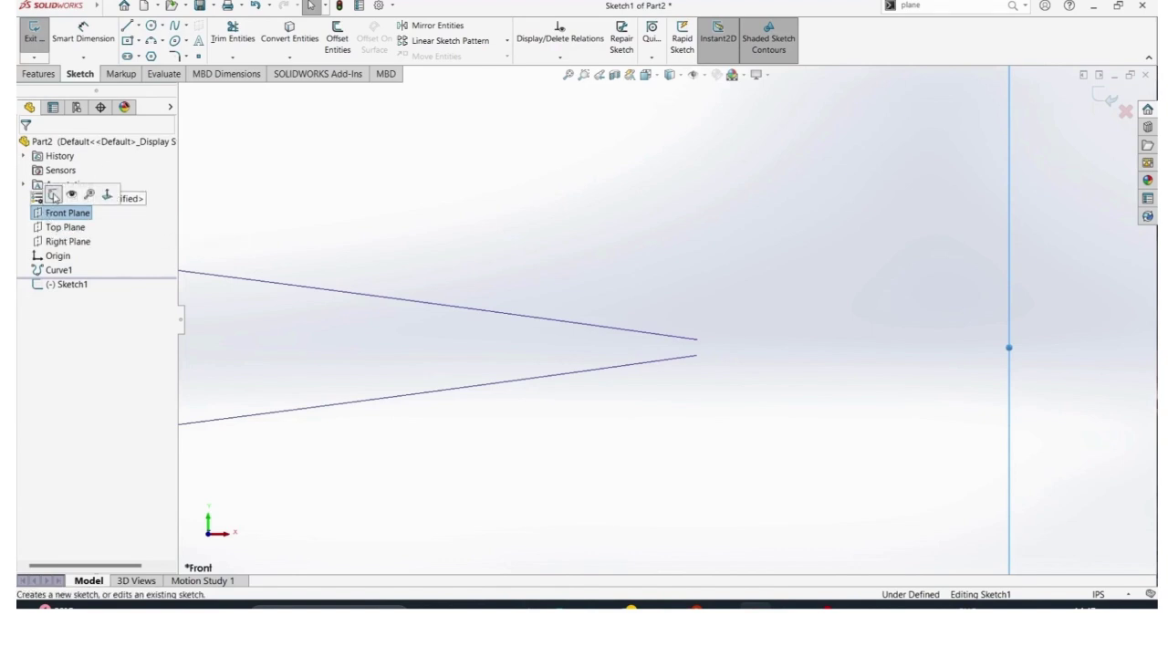
left_click(107, 193)
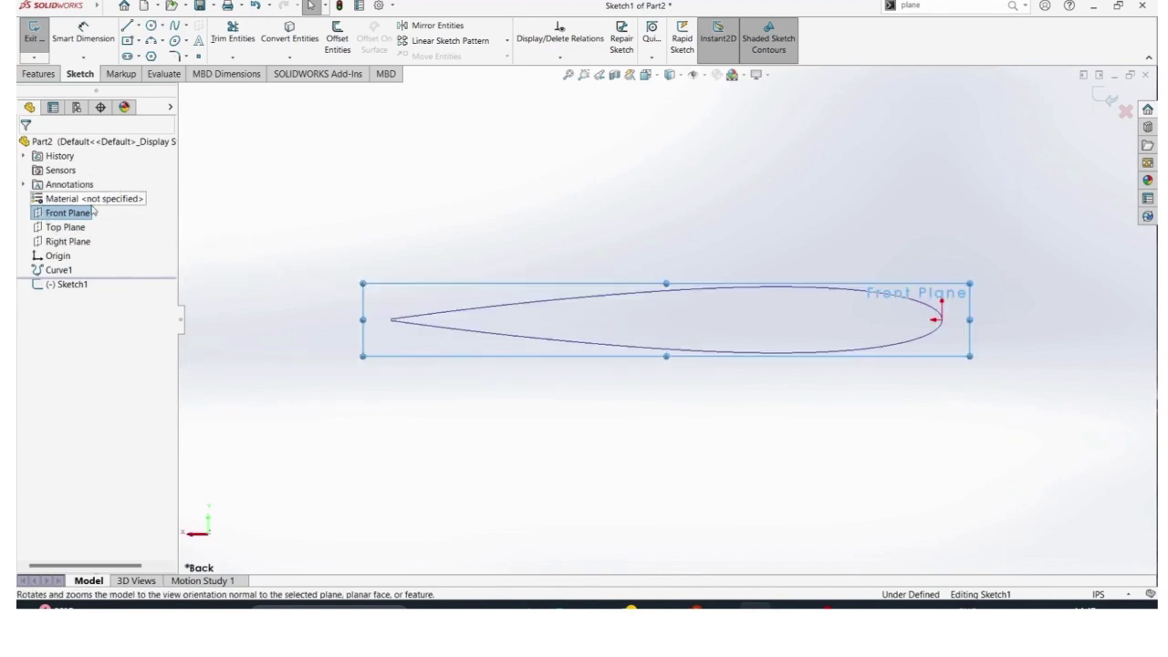
left_click(91, 212)
left_click(106, 194)
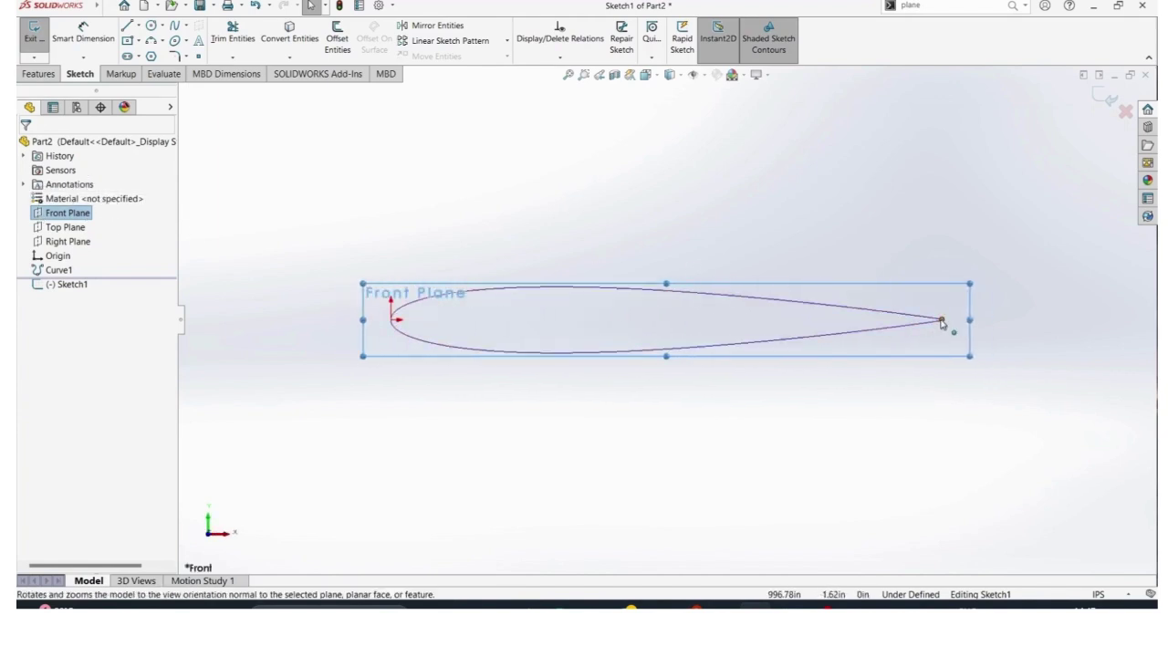
scroll(940, 324, "up", 2)
scroll(936, 326, "down", 8)
scroll(680, 330, "down", 3)
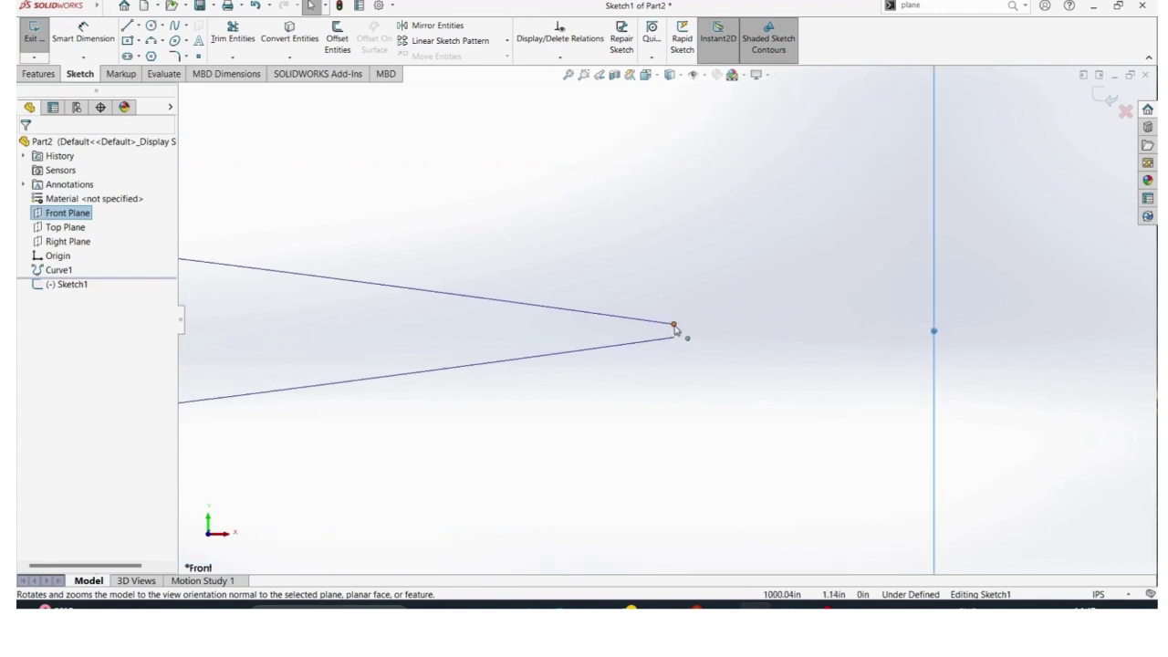
left_click(126, 26)
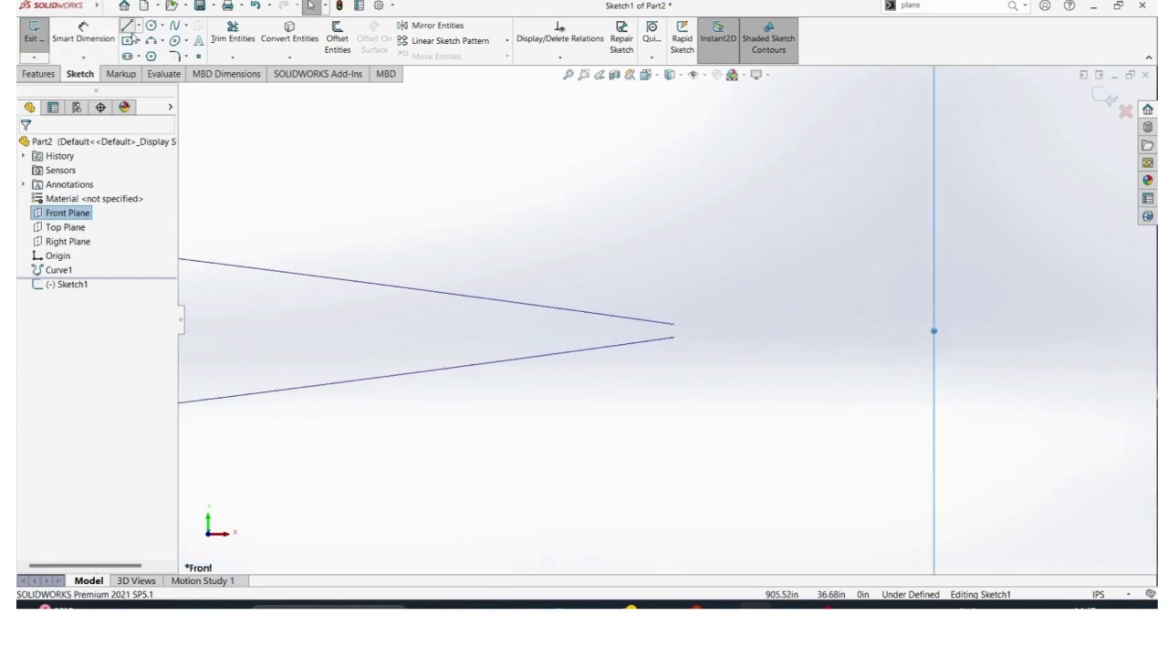
scroll(712, 347, "down", 4)
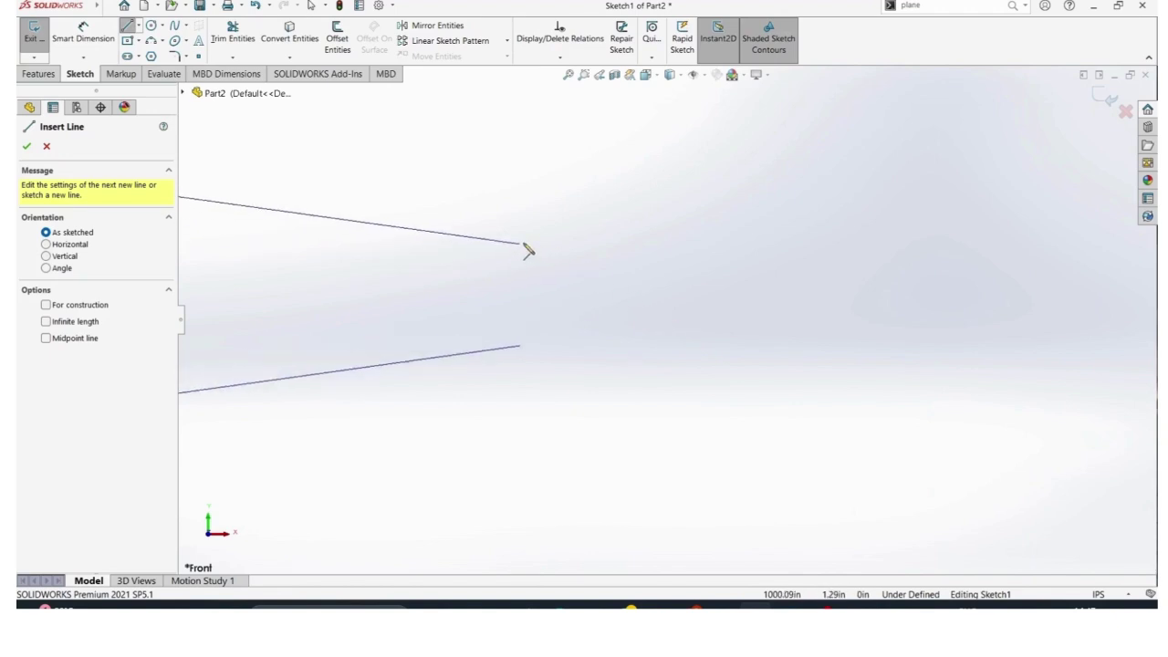
left_click(520, 244)
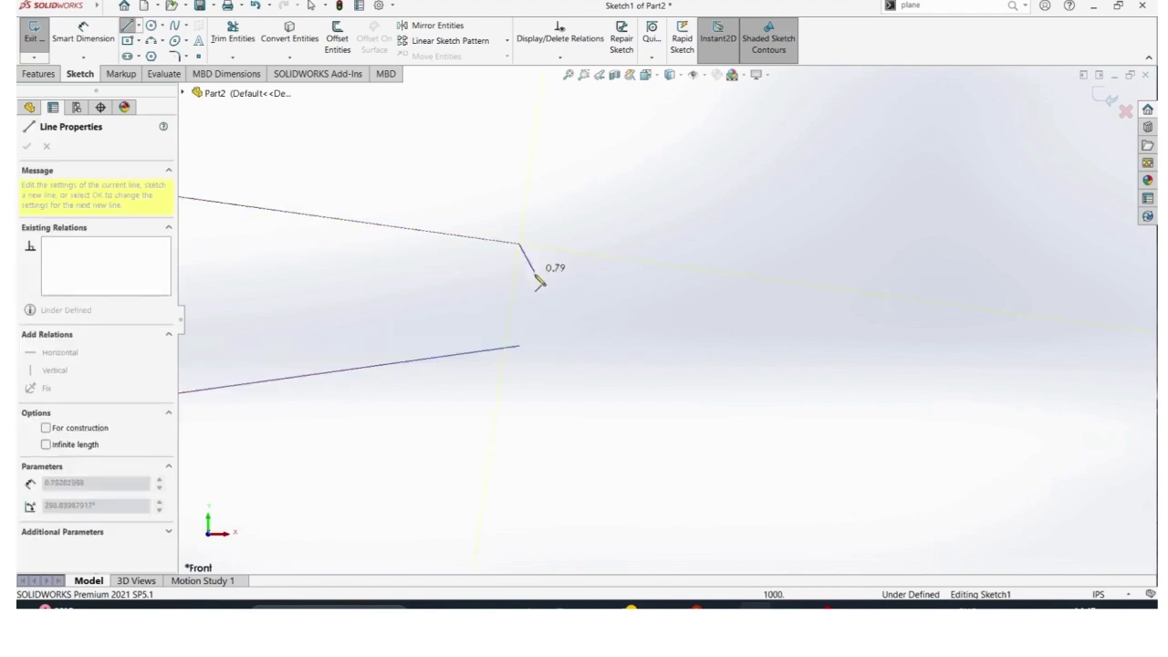
left_click(519, 346)
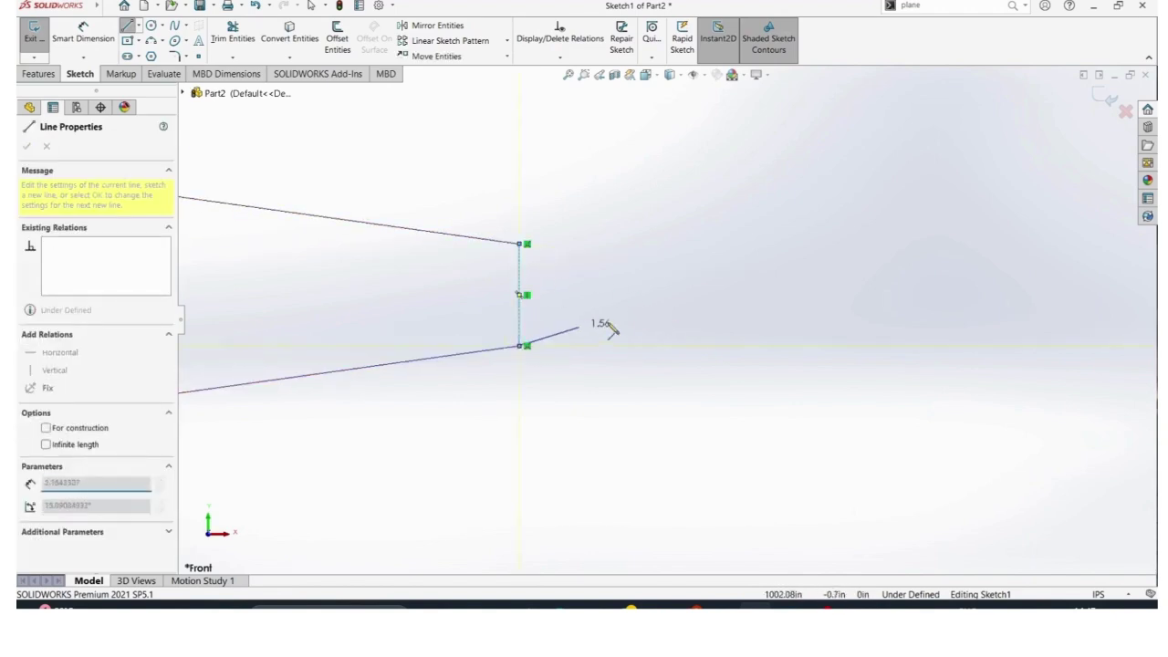
key("Escape")
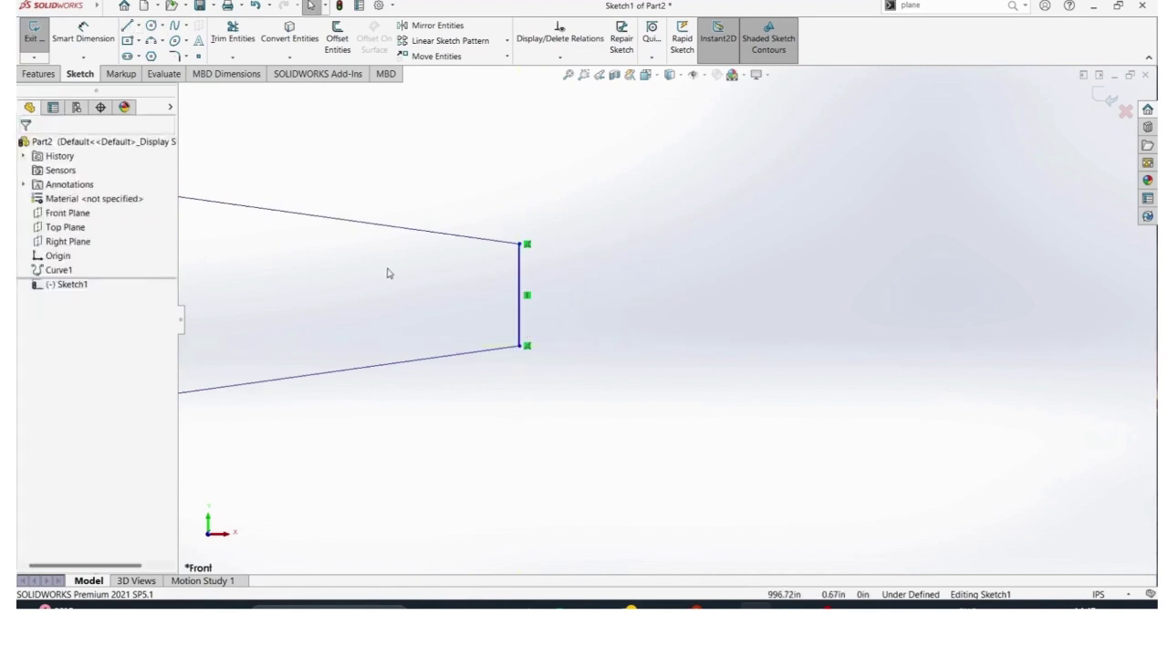
Undo the vertical line at the airfoil's trailing edge.
scroll(521, 307, "down", 5)
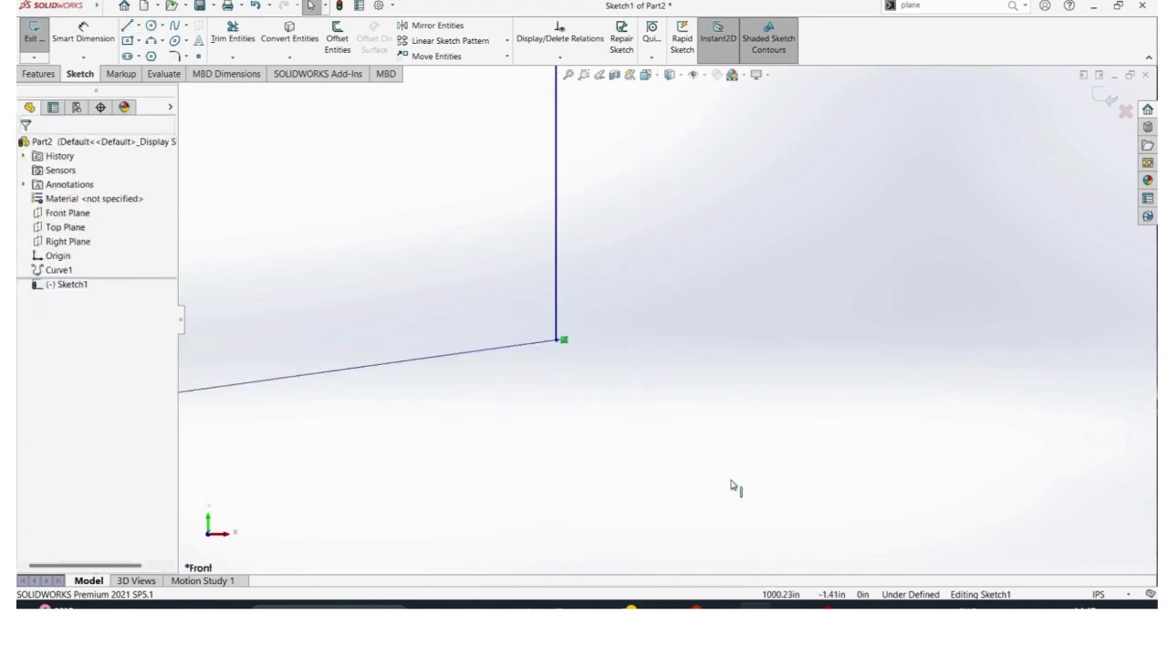
left_click(256, 8)
scroll(514, 308, "up", 3)
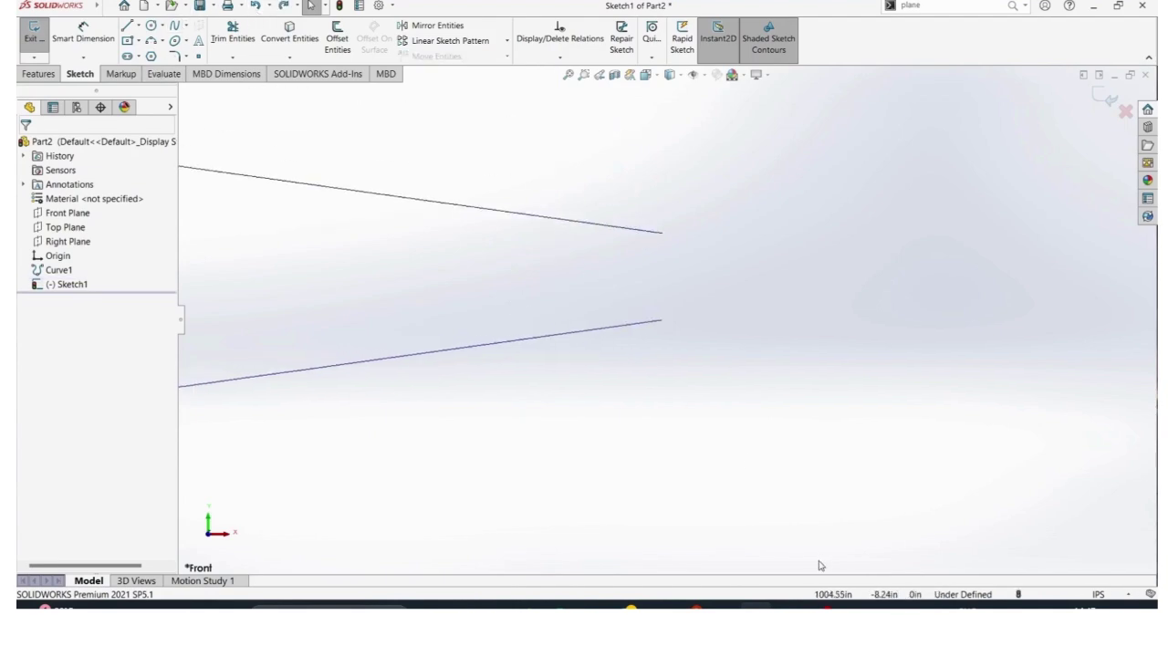
left_click(824, 609)
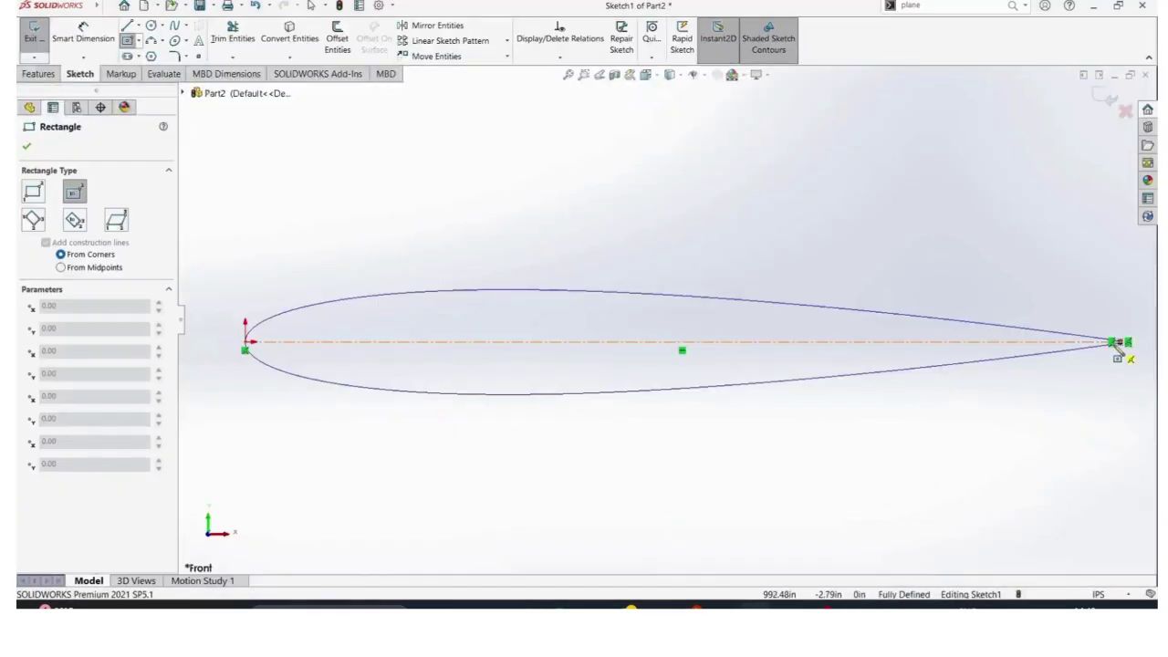
Draw a center rectangle about 43 in high inside the airfoil, centred on the horizontal centerline near the leading edge.
scroll(1121, 338, "up", 3)
middle_click_drag(907, 352, 453, 264, "ctrl")
scroll(493, 380, "down", 5)
scroll(533, 375, "up", 8)
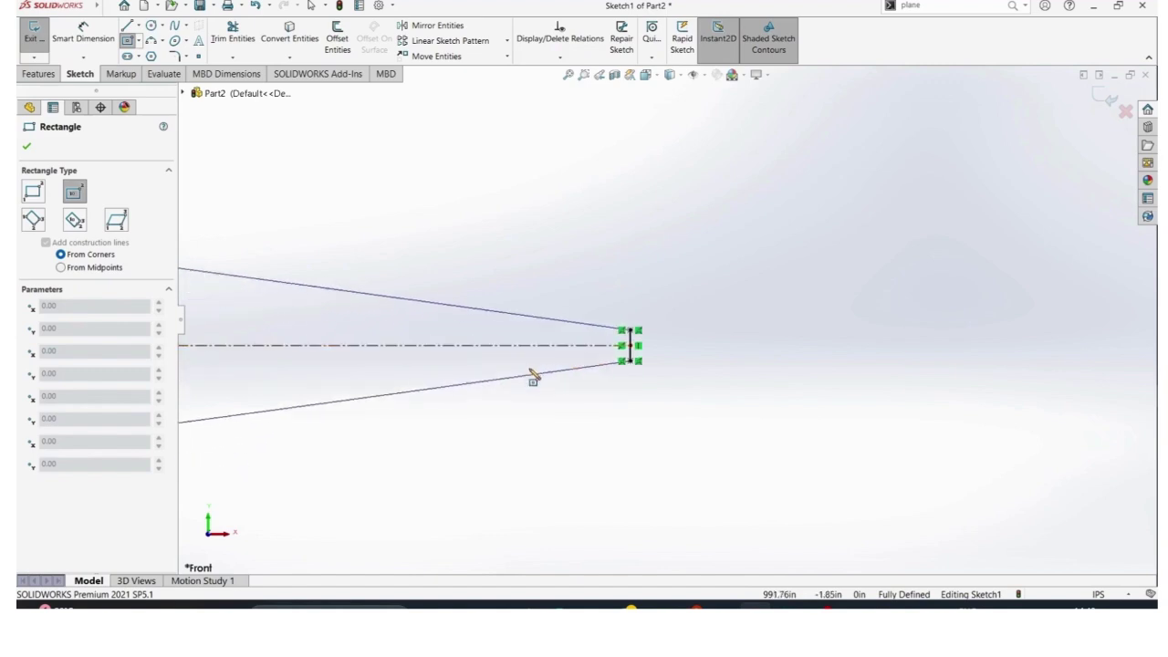
scroll(456, 352, "up", 4)
scroll(357, 326, "down", 5)
scroll(546, 316, "down", 5)
scroll(469, 362, "up", 3)
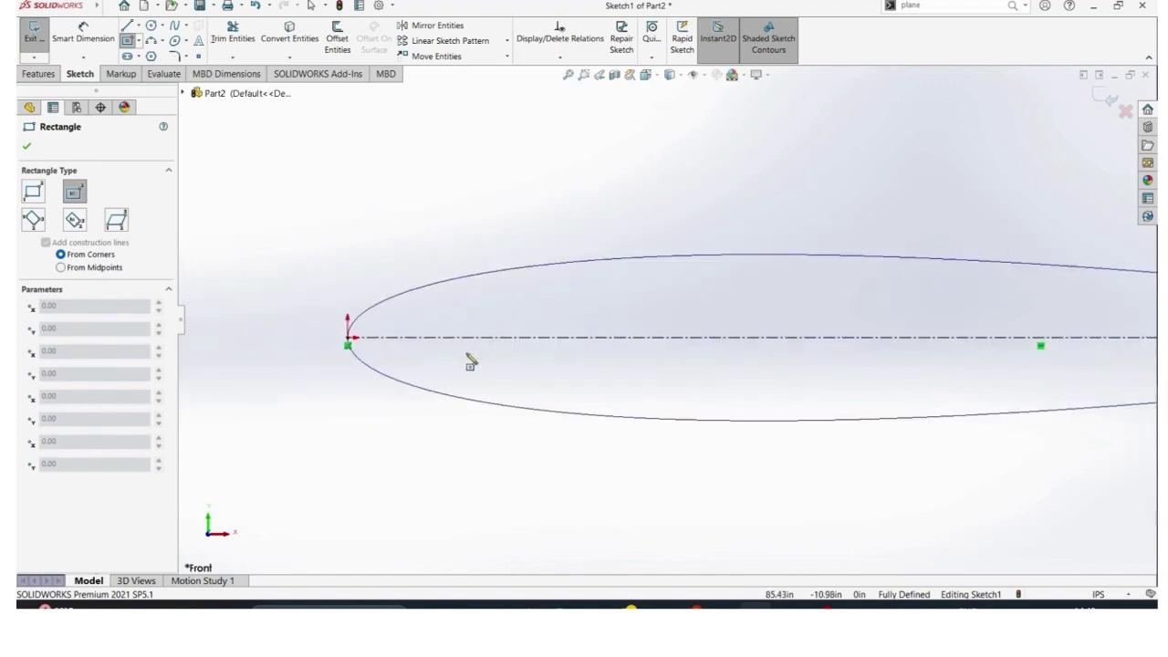
left_click(497, 338)
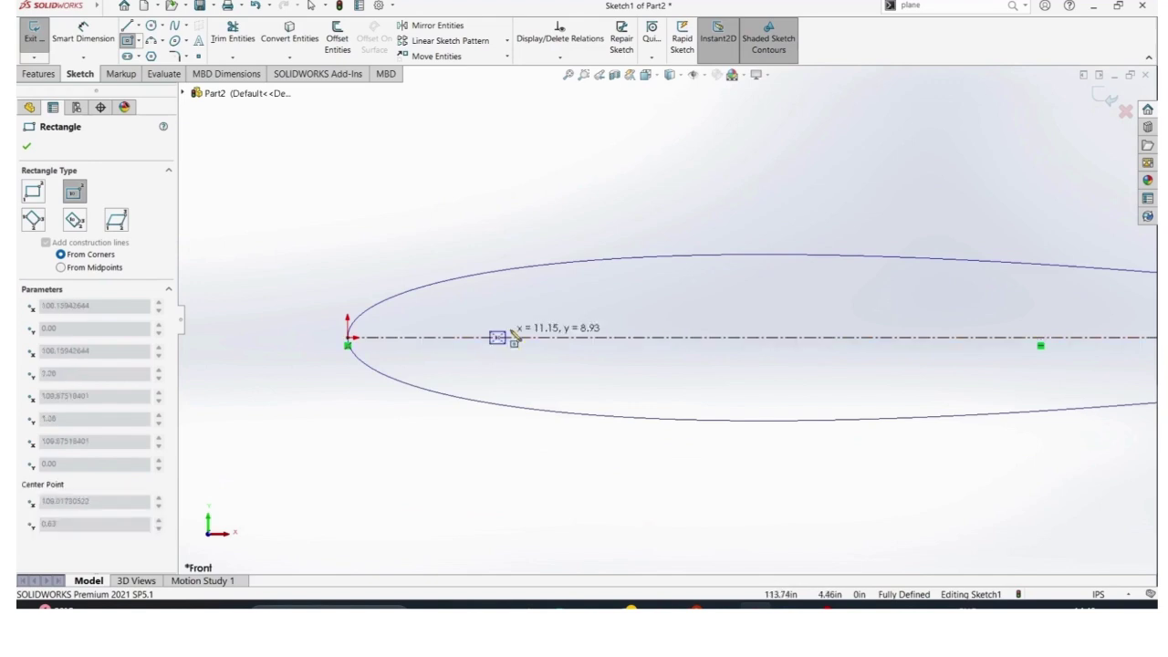
left_click(538, 310)
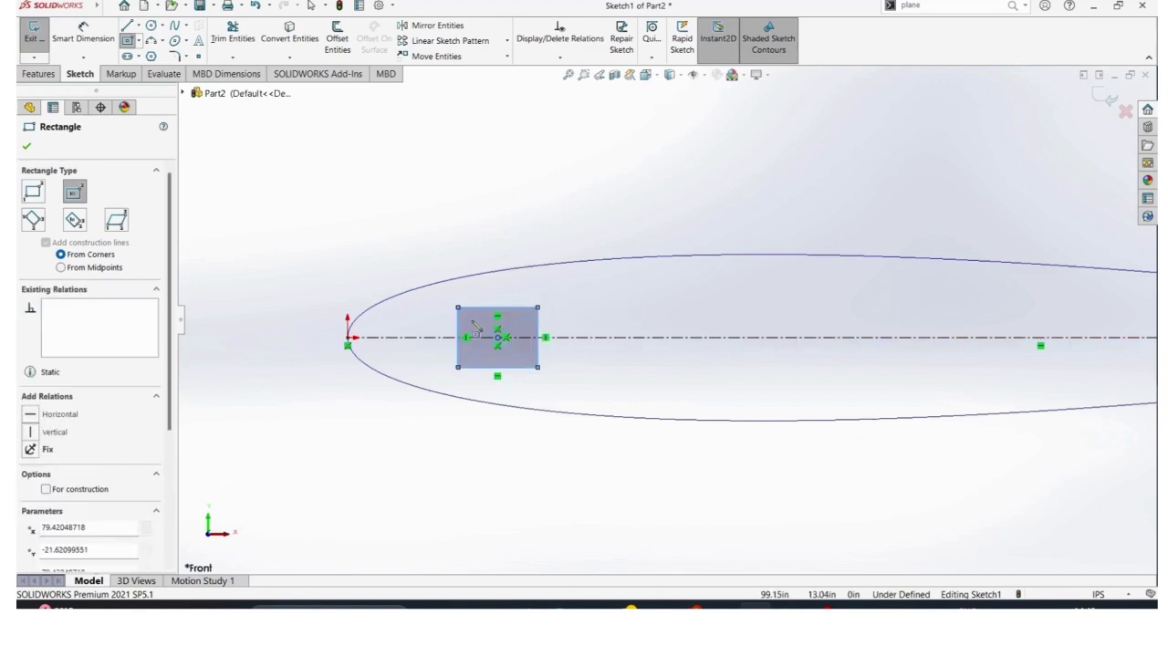
key("Escape")
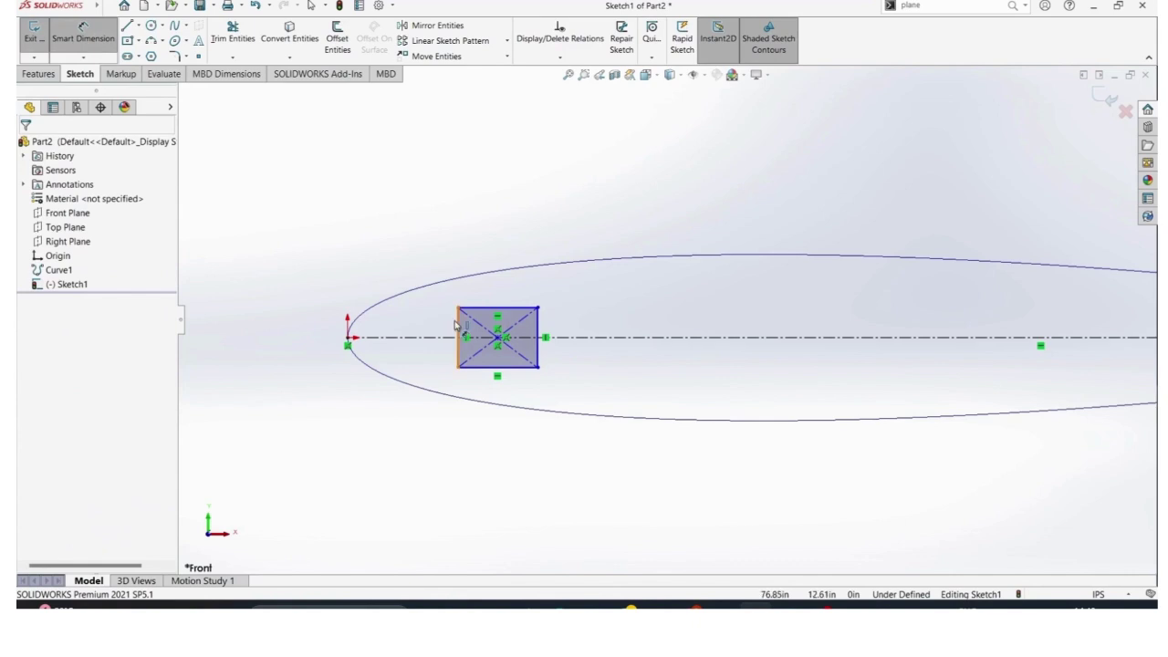
Dimension the rectangle's vertical side nearest the leading edge to 45 in.
left_click(457, 333)
left_click(409, 334)
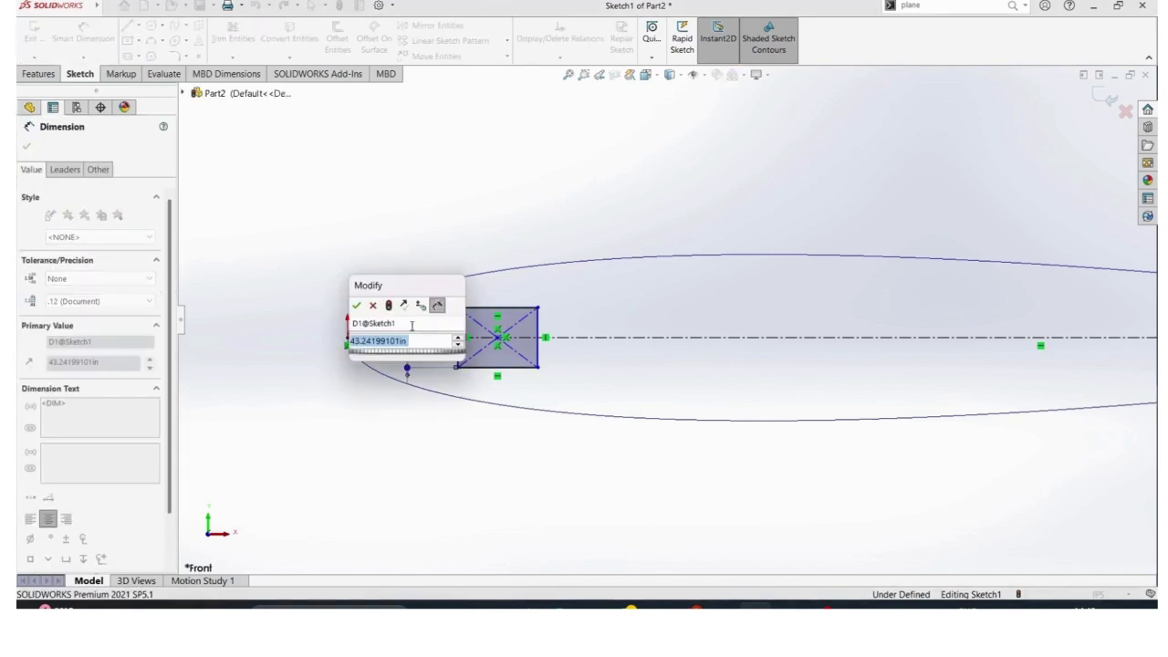
type("=")
type("45")
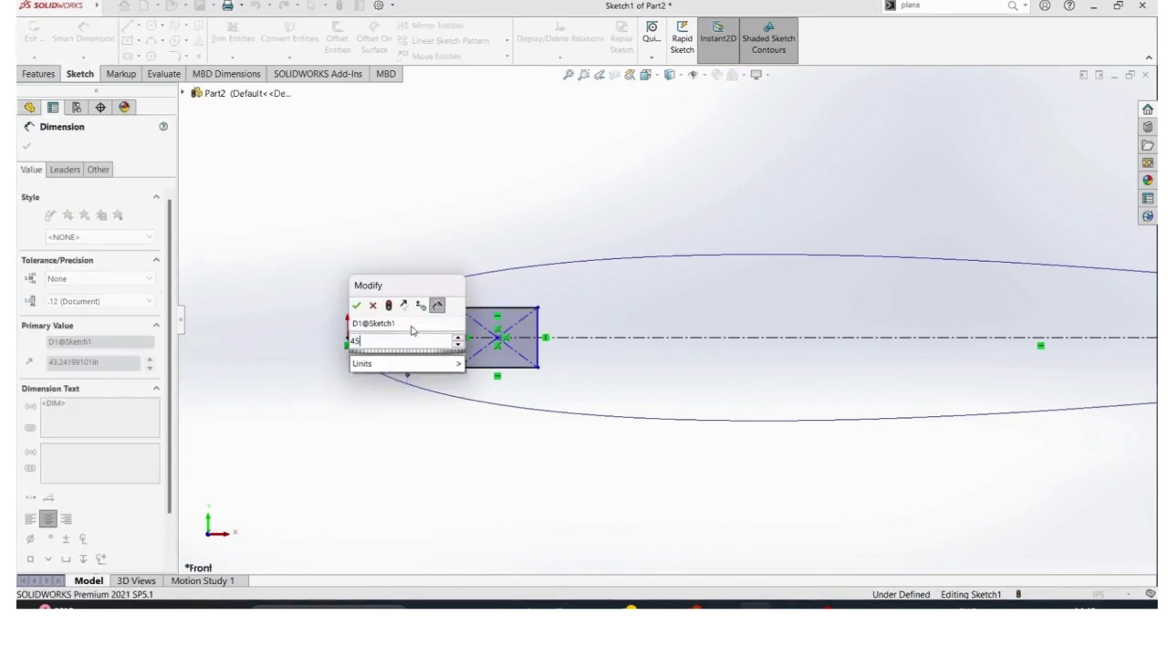
key("Return")
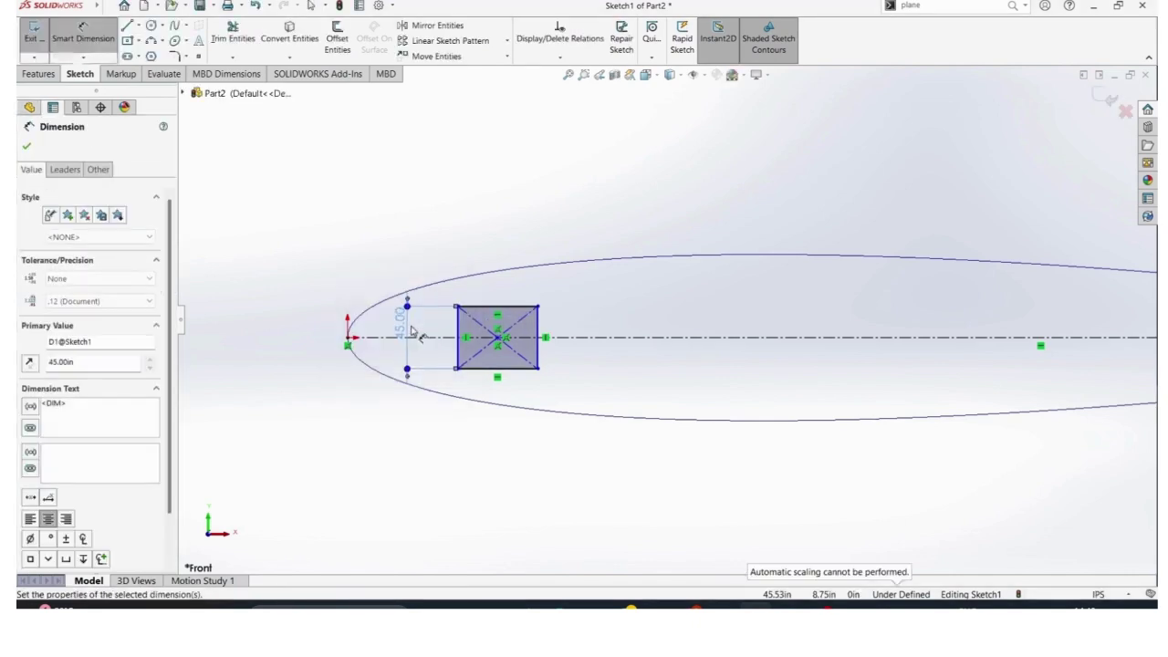
Dimension the rectangle's upper horizontal side to 55 in.
left_click(498, 307)
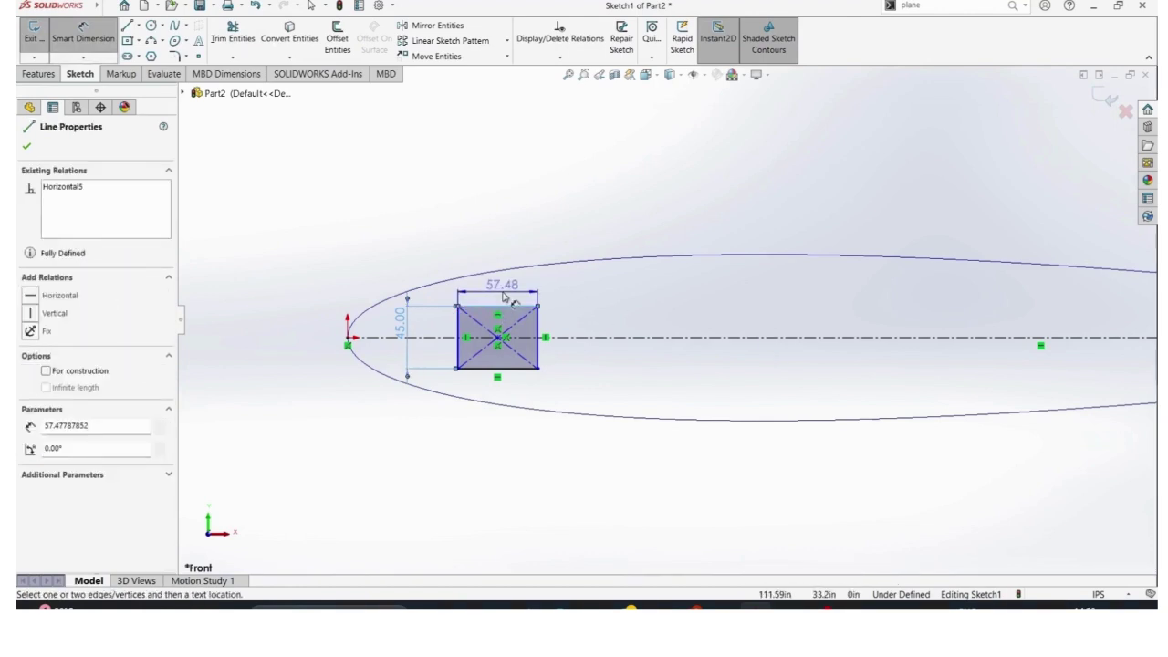
left_click(504, 288)
type("=55")
key("Return")
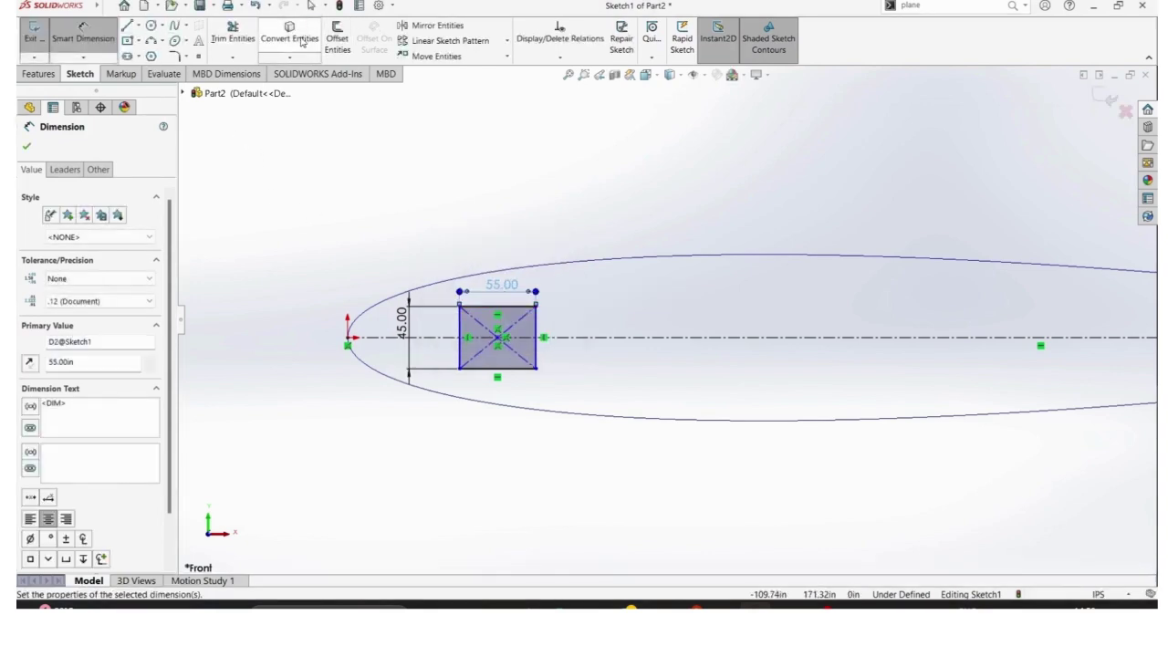
Round all four corners of the rectangle with 20 in sketch fillets.
left_click(176, 55)
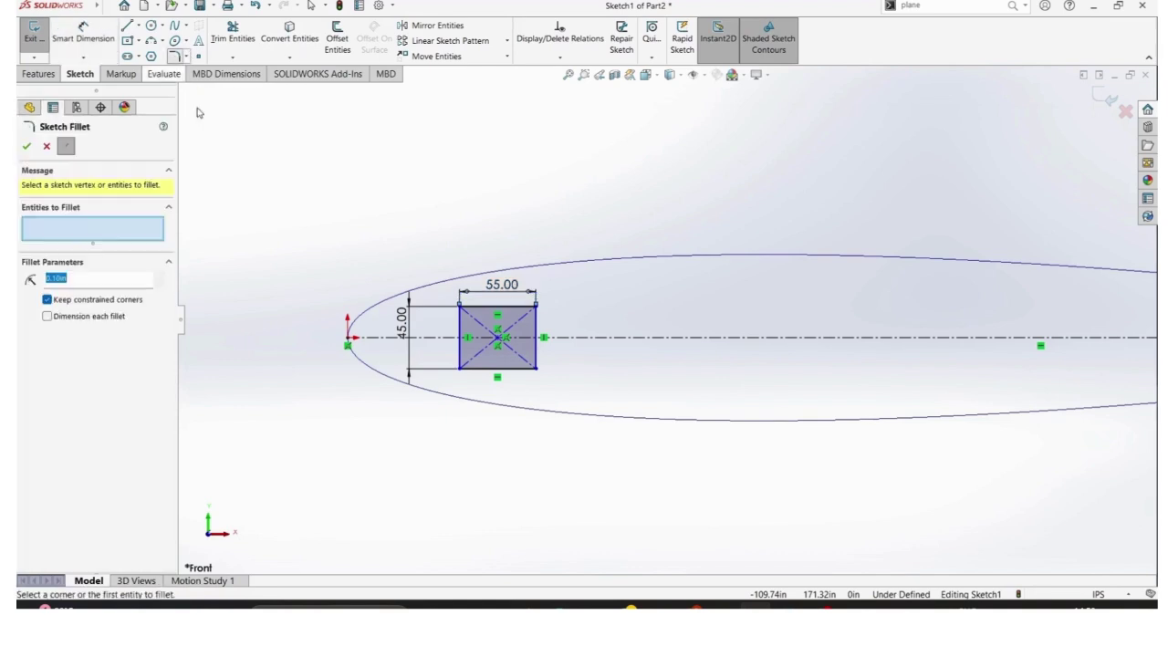
left_click(460, 307)
left_click(111, 286)
type("20")
key("Return")
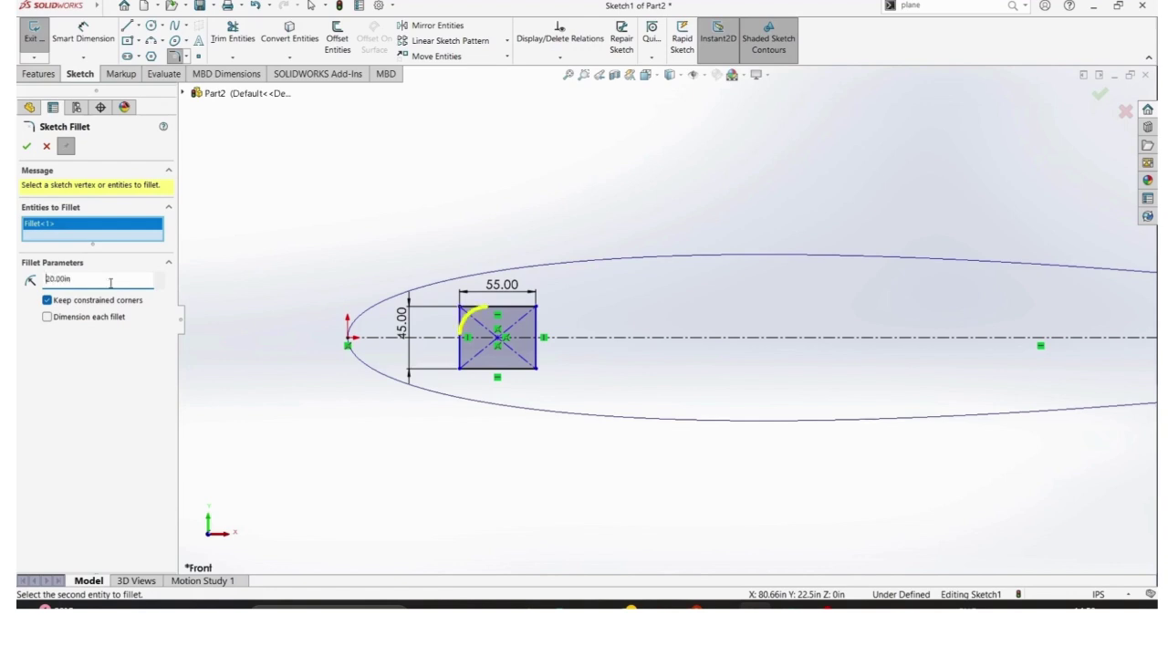
left_click(25, 147)
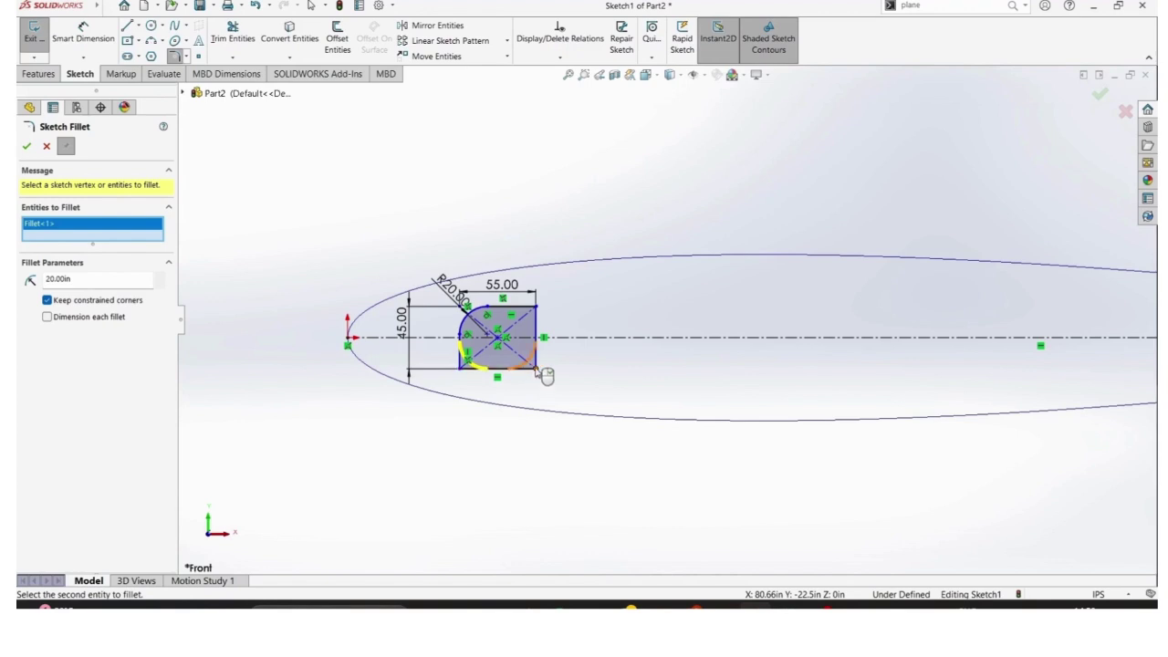
left_click(538, 309)
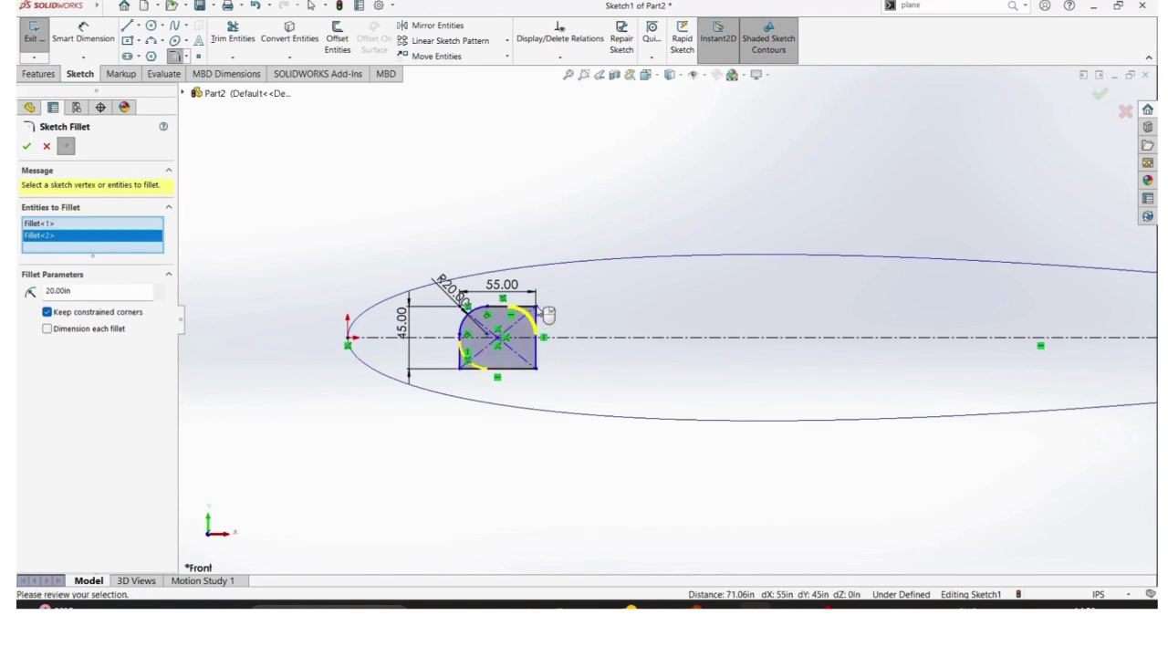
left_click(539, 369)
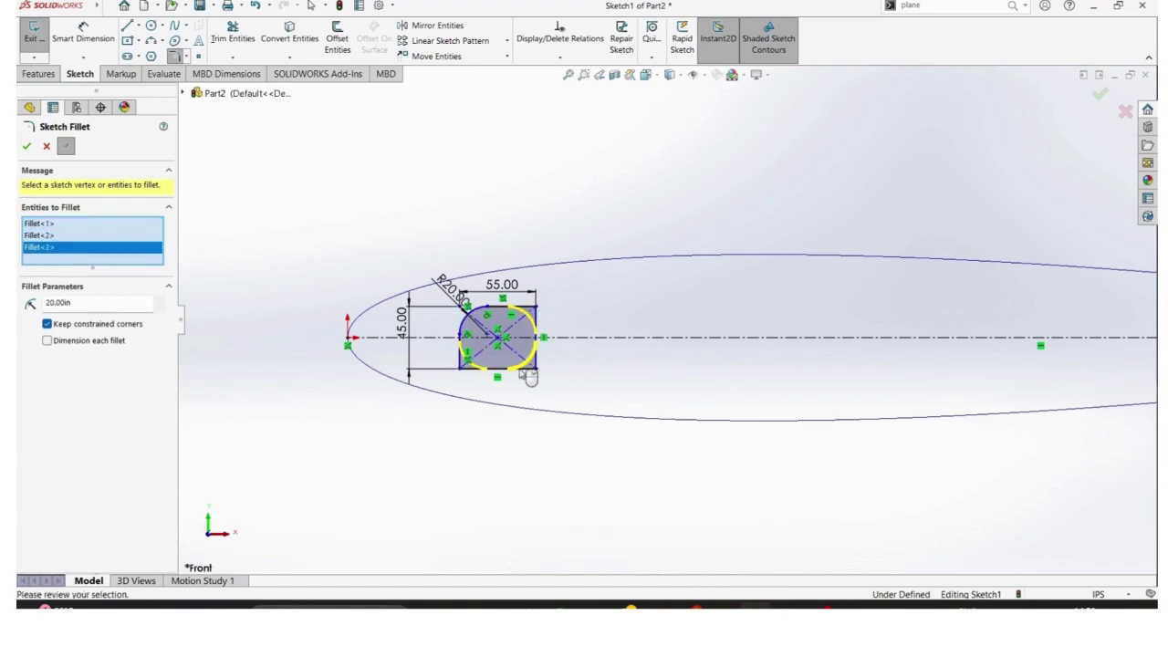
left_click(27, 147)
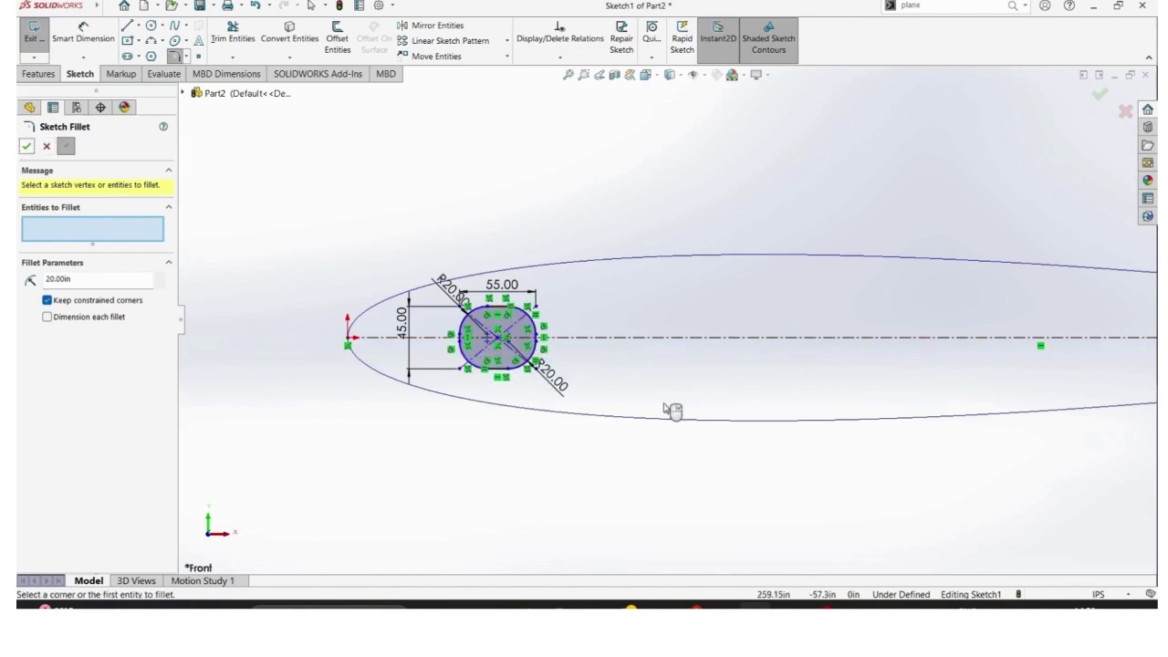
left_click(26, 147)
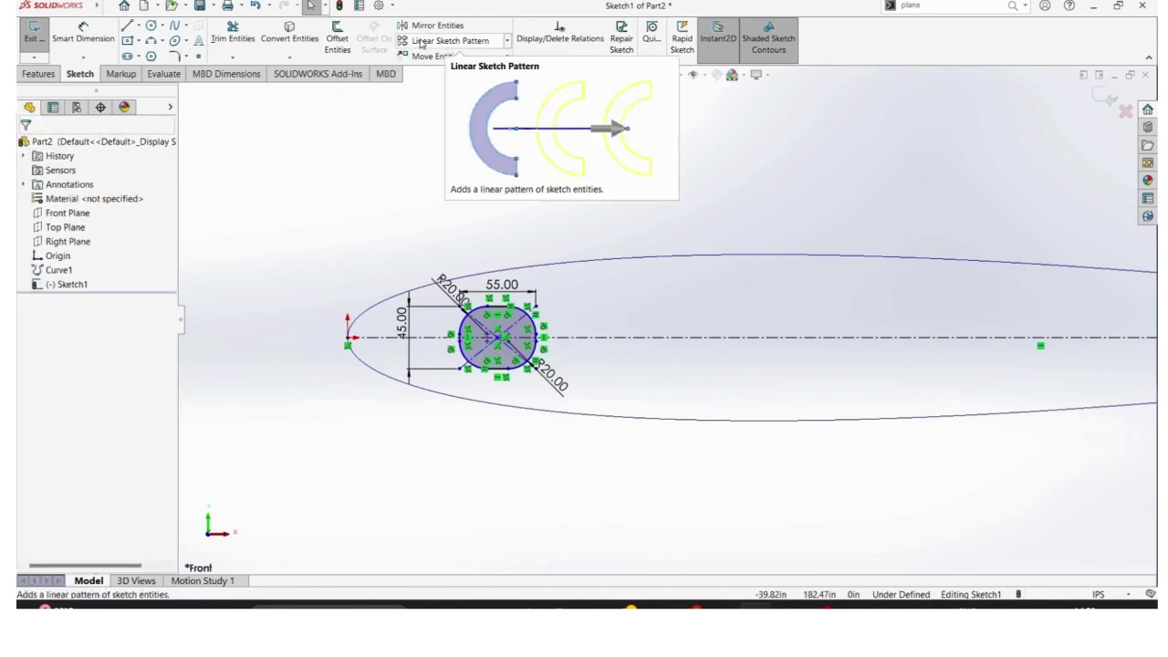
left_click(506, 41)
left_click(493, 56)
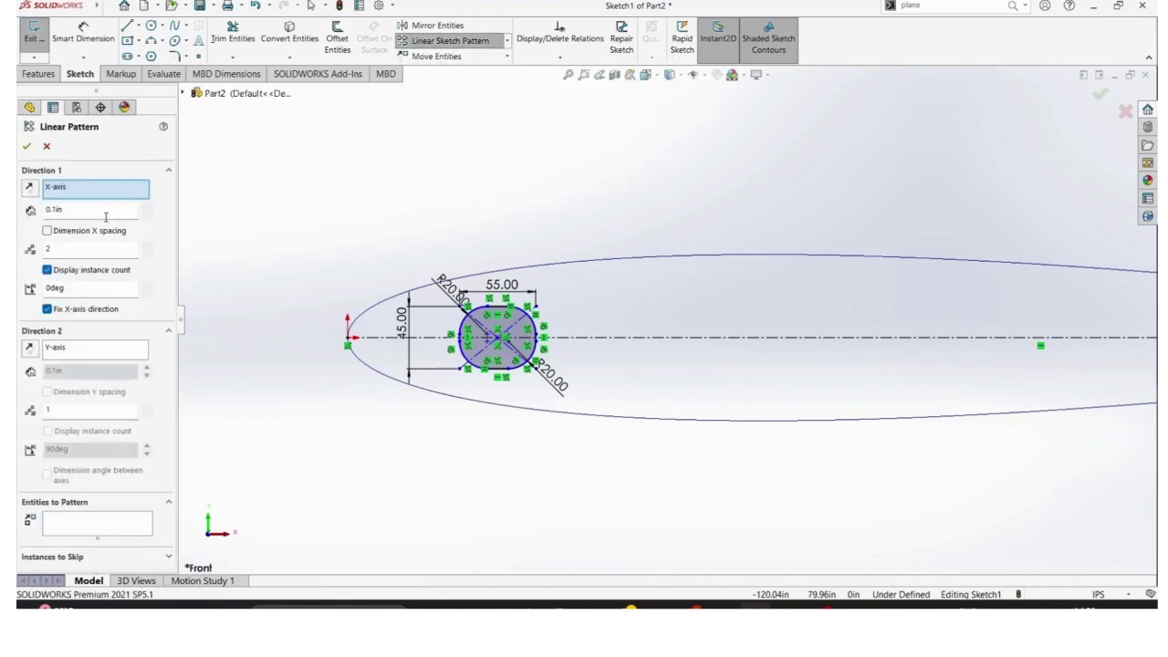
left_click_drag(105, 217, 25, 222)
double_click(149, 246)
left_click(26, 146)
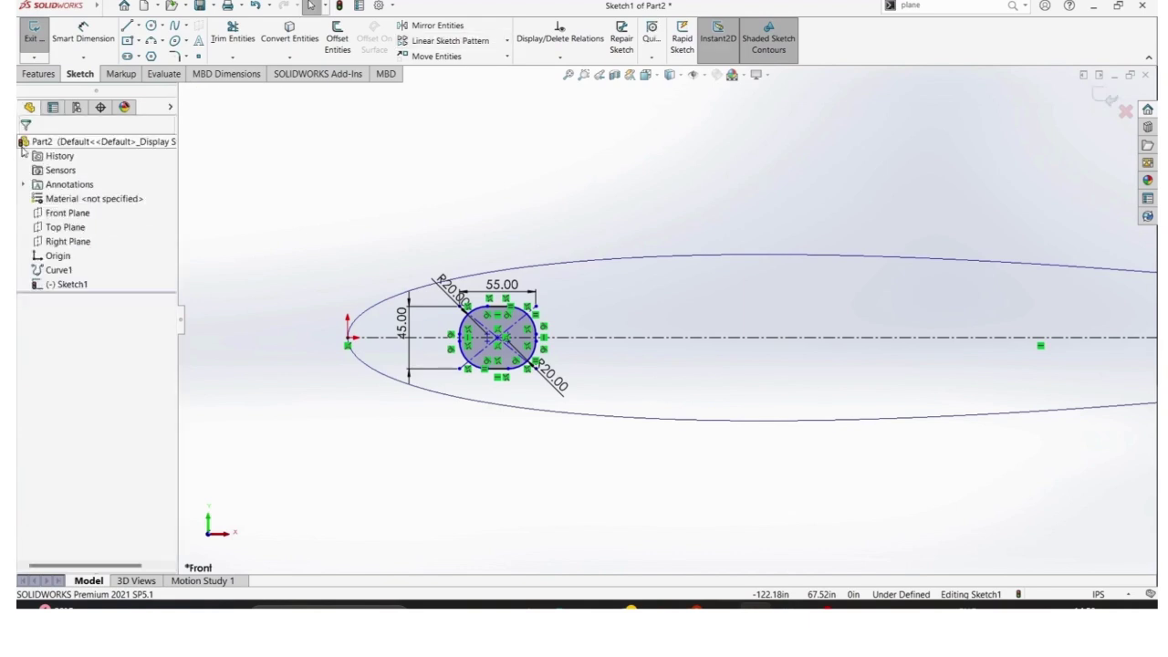
Set up a linear sketch pattern along the X-axis at 120 in spacing, selecting the lines and arcs of the rounded rectangle.
left_click(507, 41)
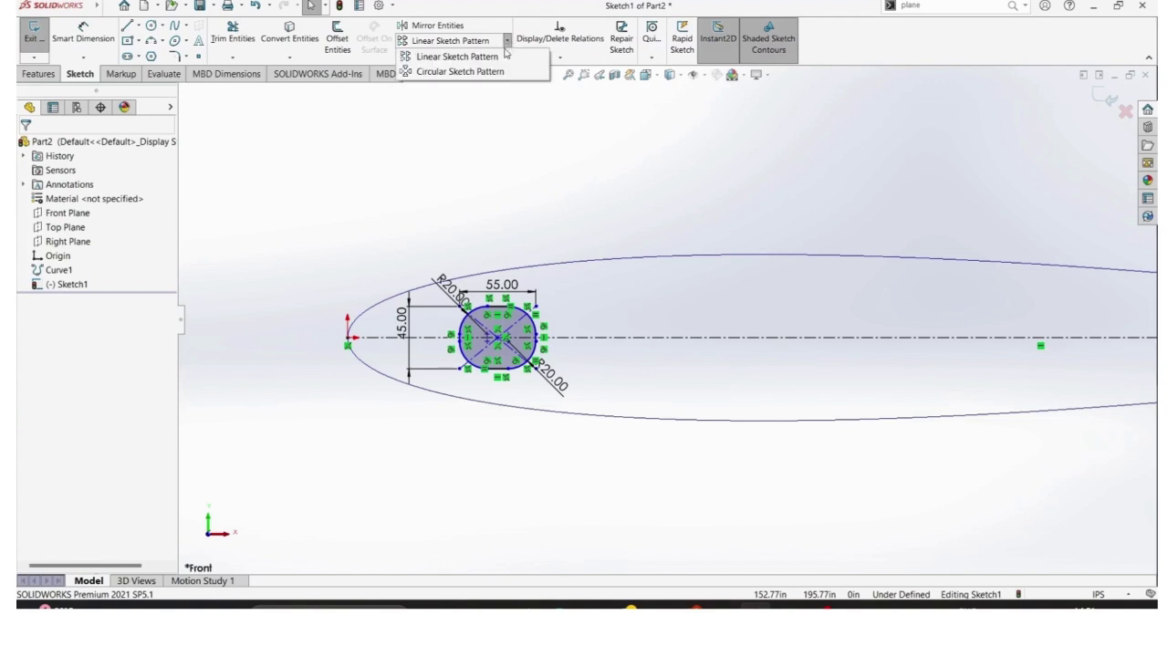
left_click(452, 58)
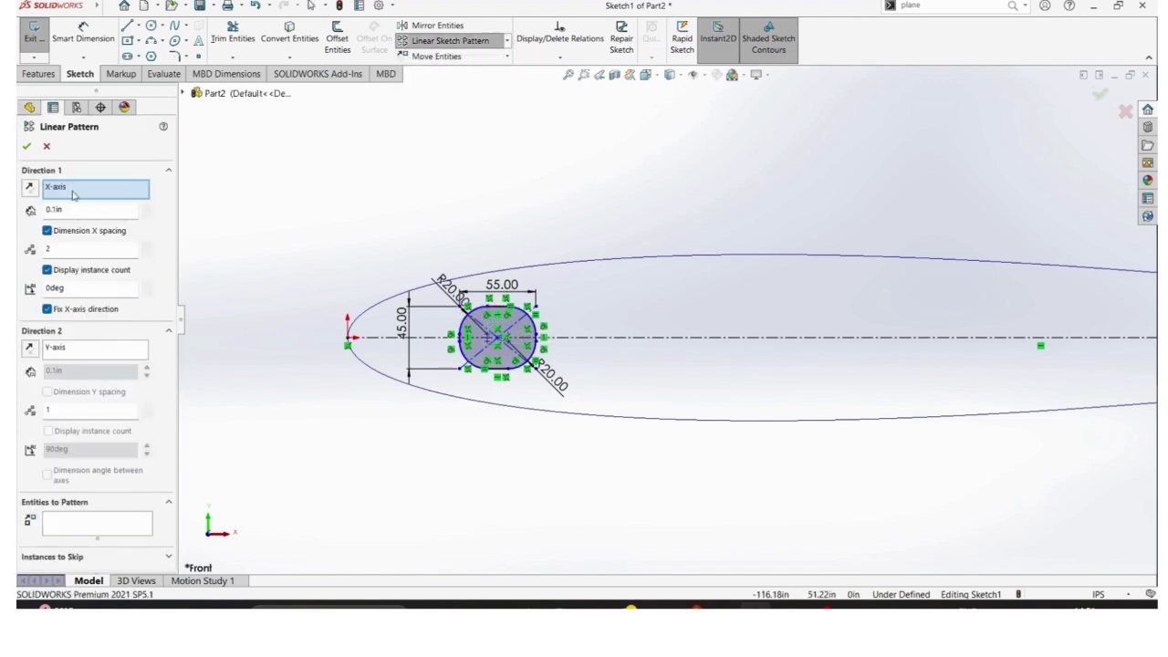
left_click_drag(106, 211, 17, 227)
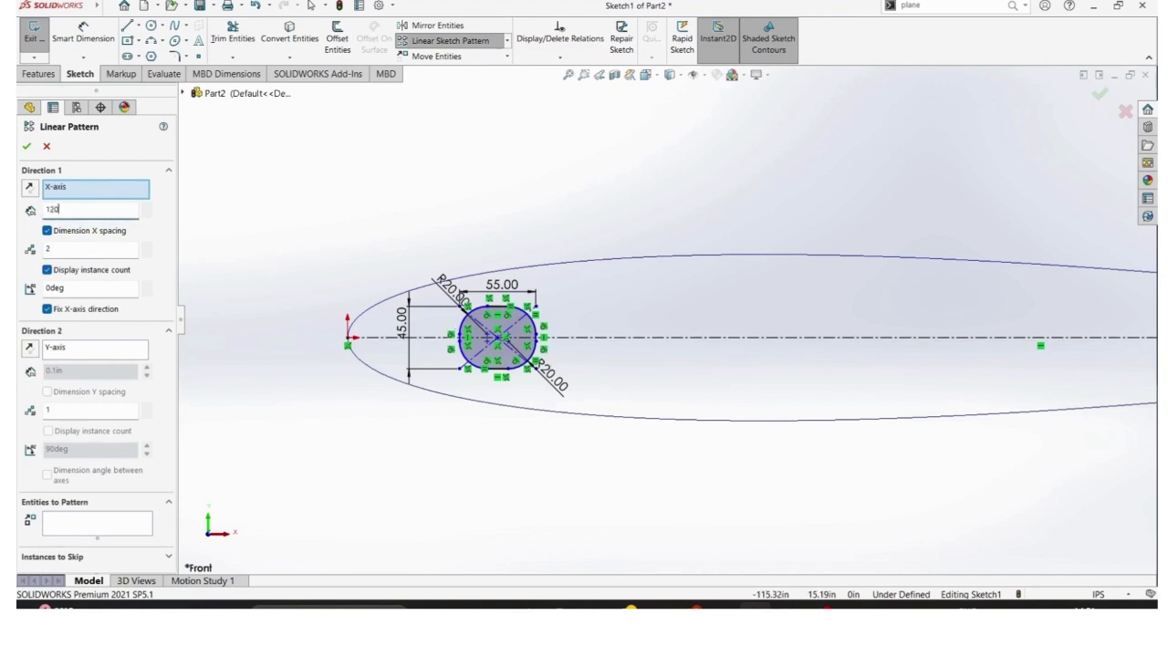
left_click(145, 246)
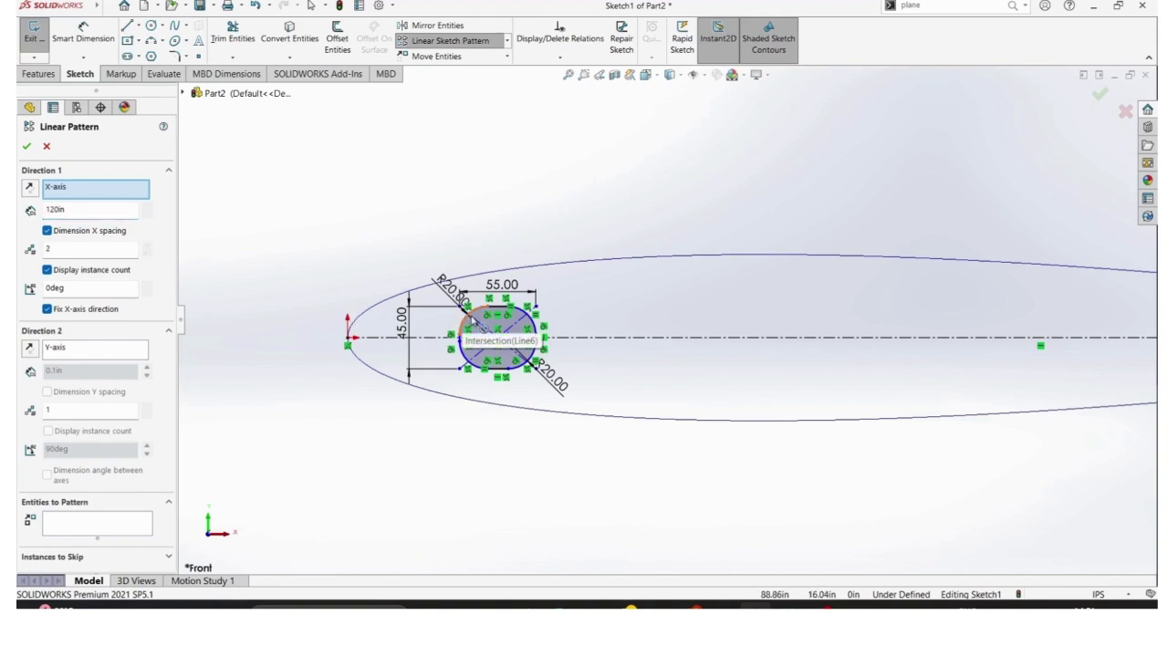
left_click(471, 315)
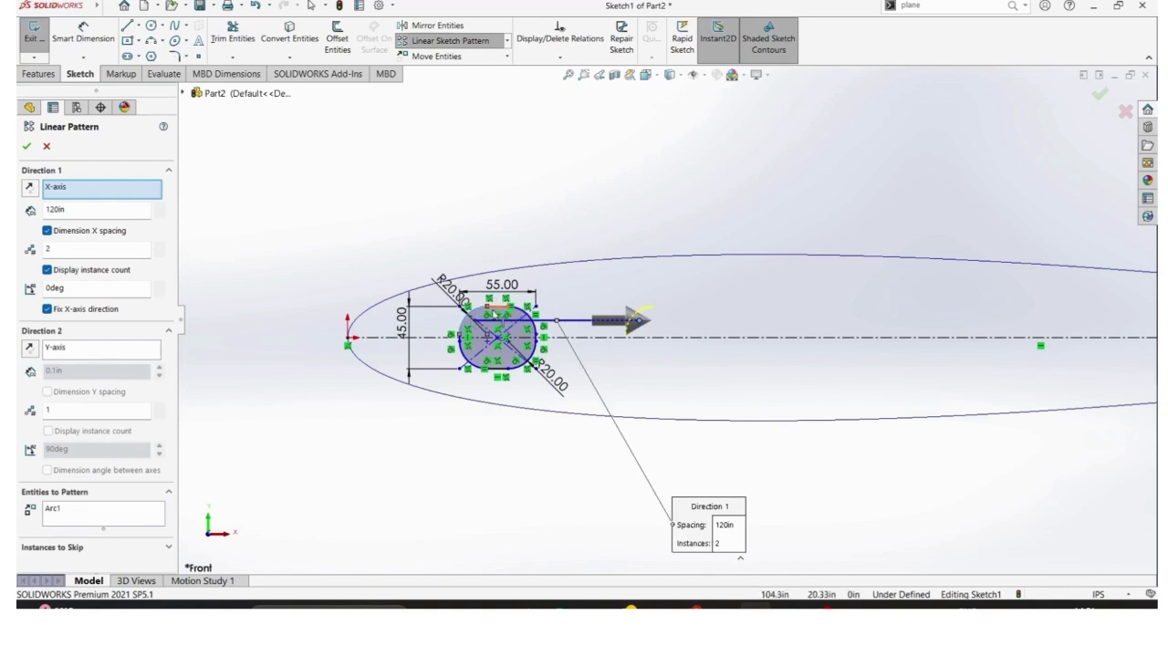
left_click(494, 312)
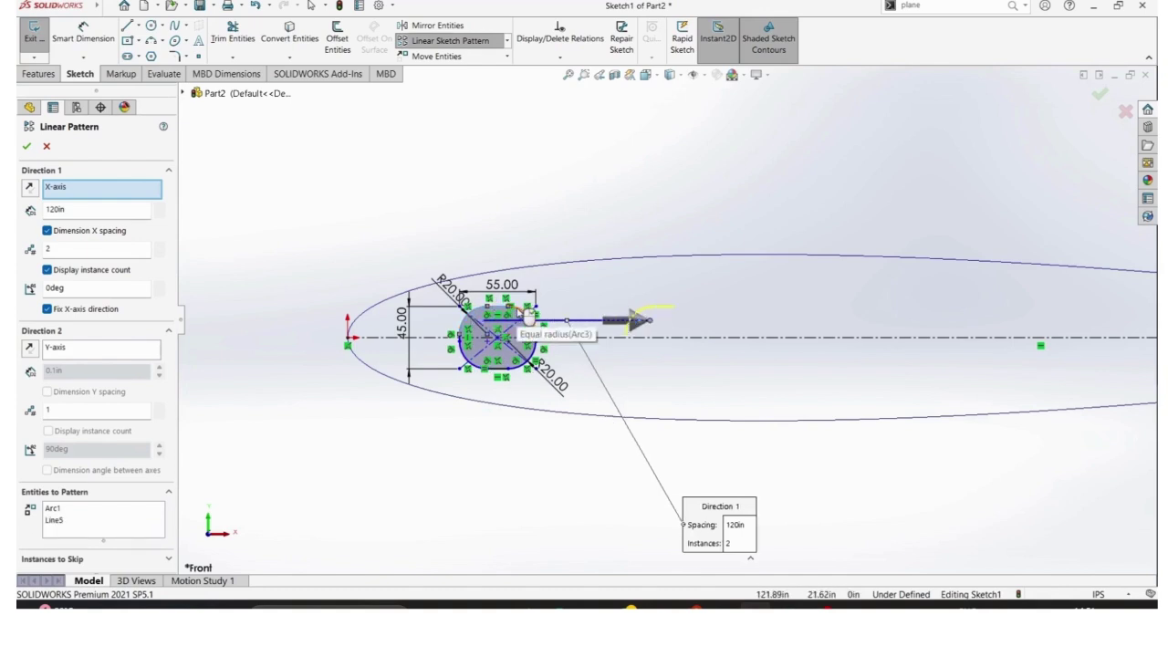
left_click(528, 315)
left_click(535, 345)
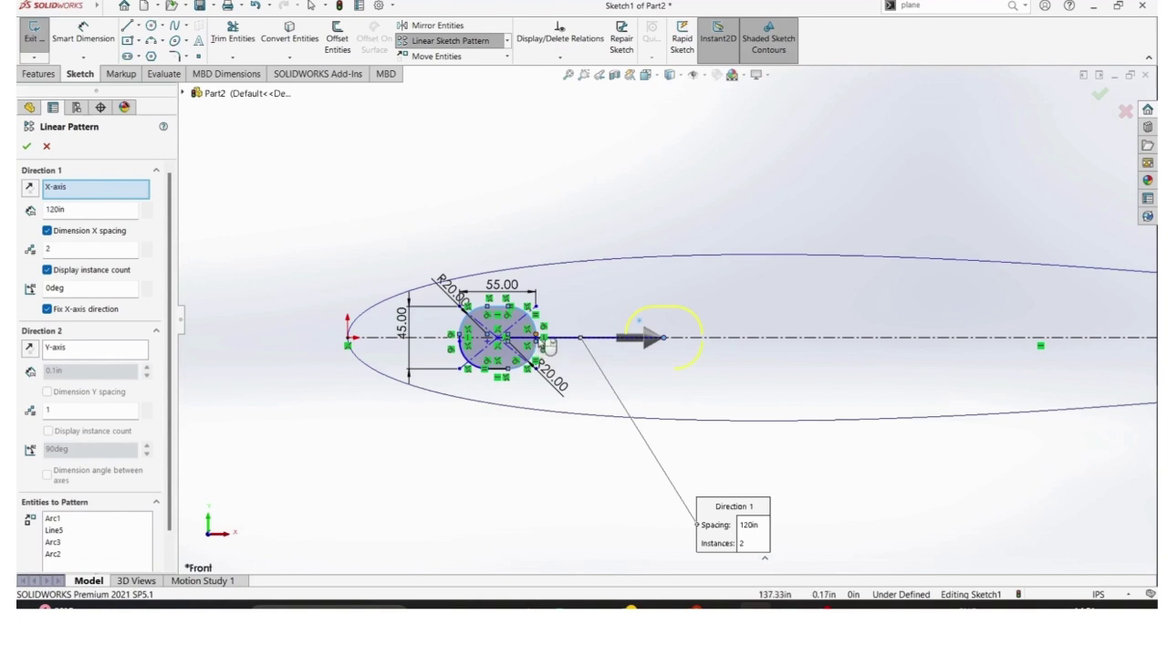
left_click(493, 369)
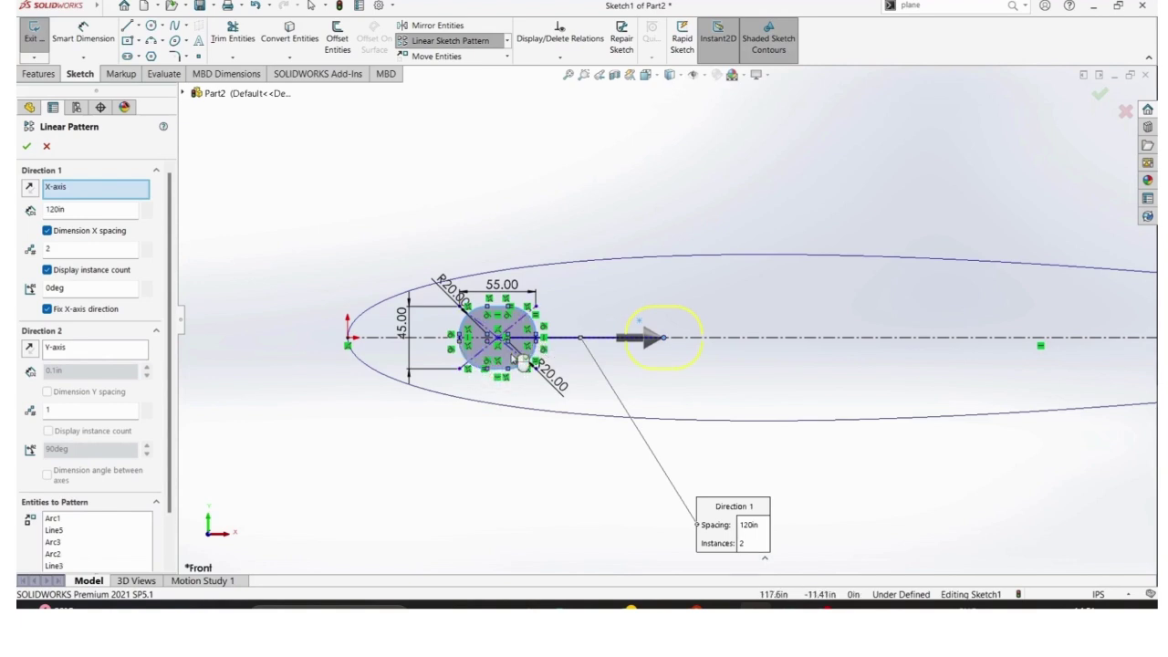
scroll(516, 360, "down", 5)
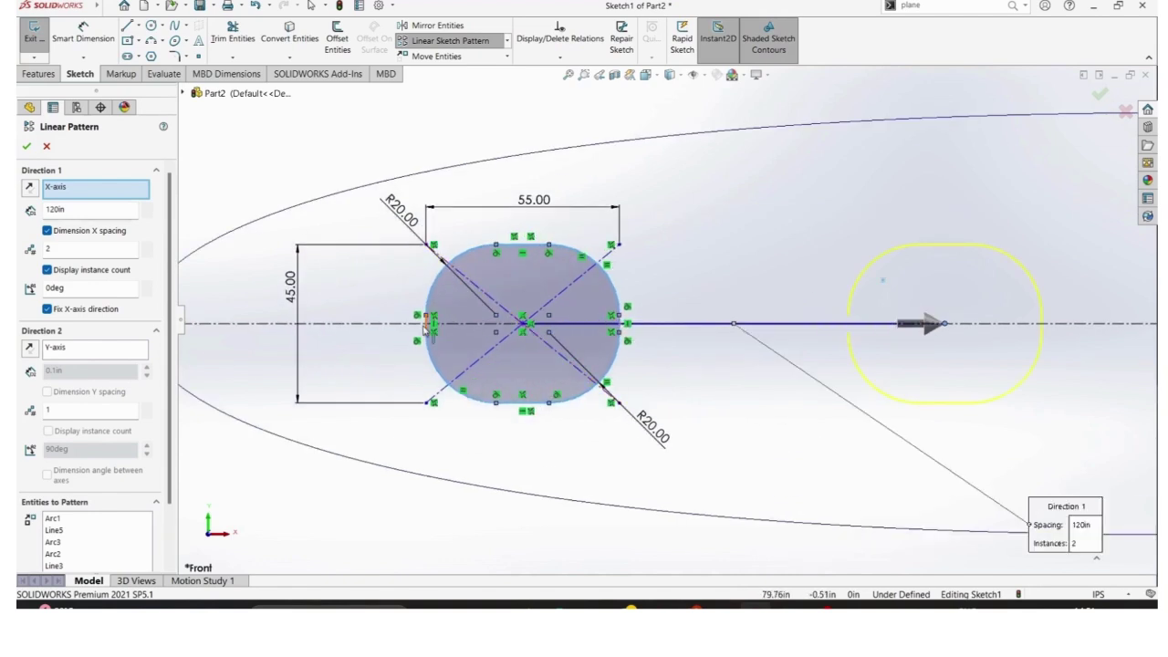
scroll(473, 357, "up", 5)
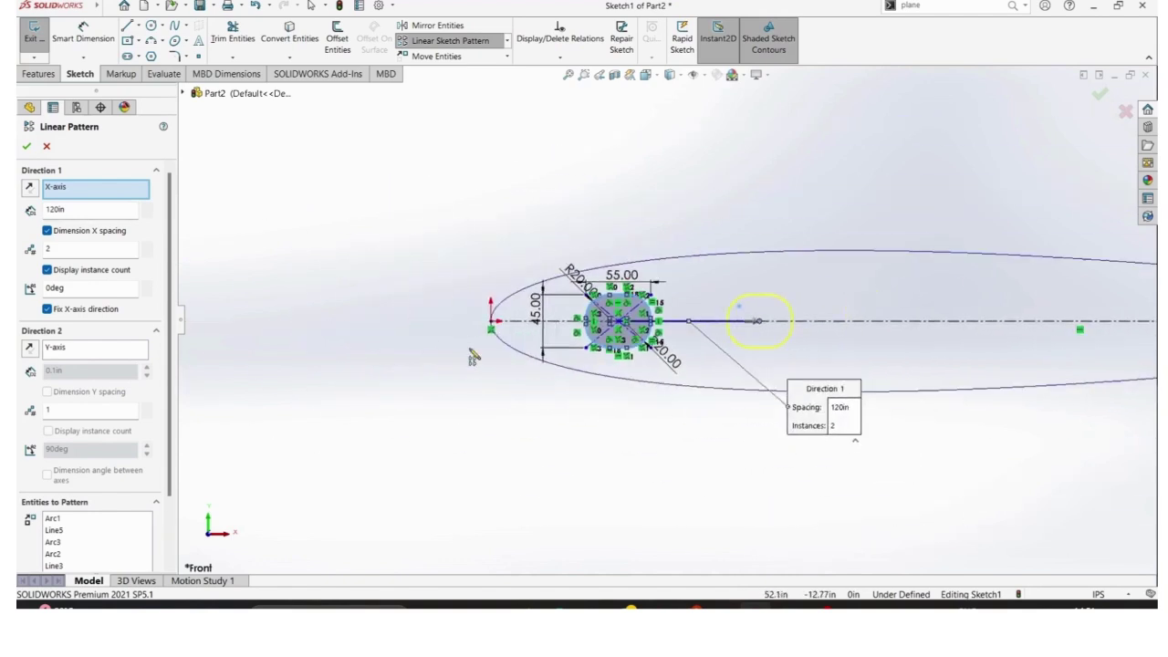
Set the linear pattern to 3 instances with 140 in spacing and create it along the airfoil's centerline.
left_click(145, 248)
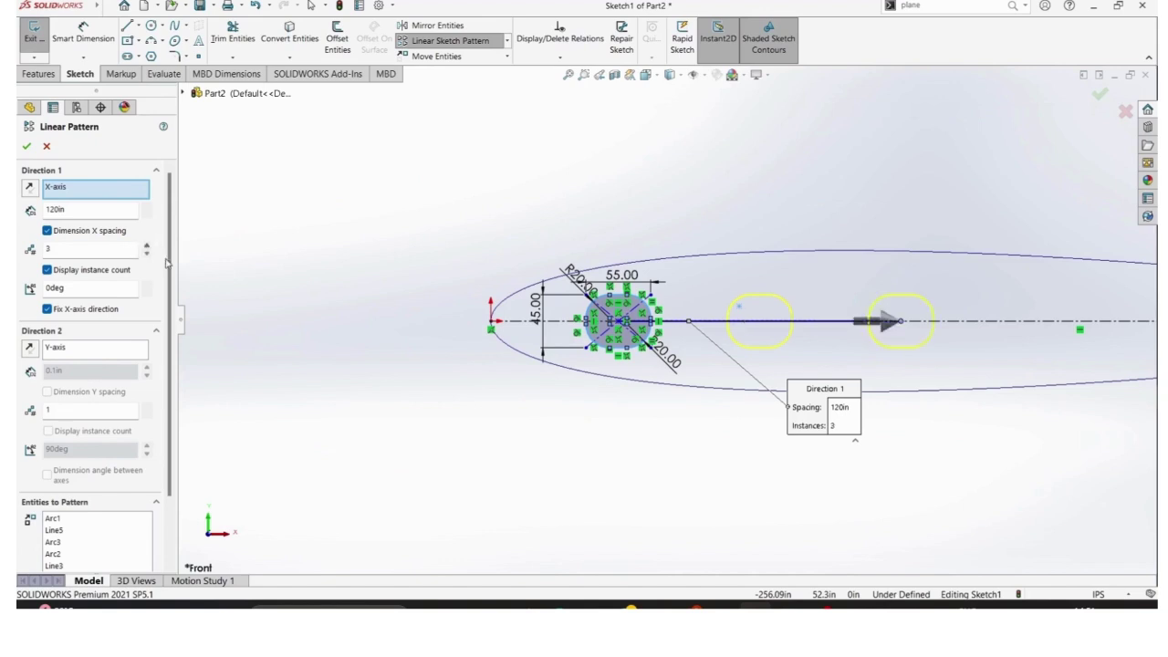
scroll(676, 327, "up", 3)
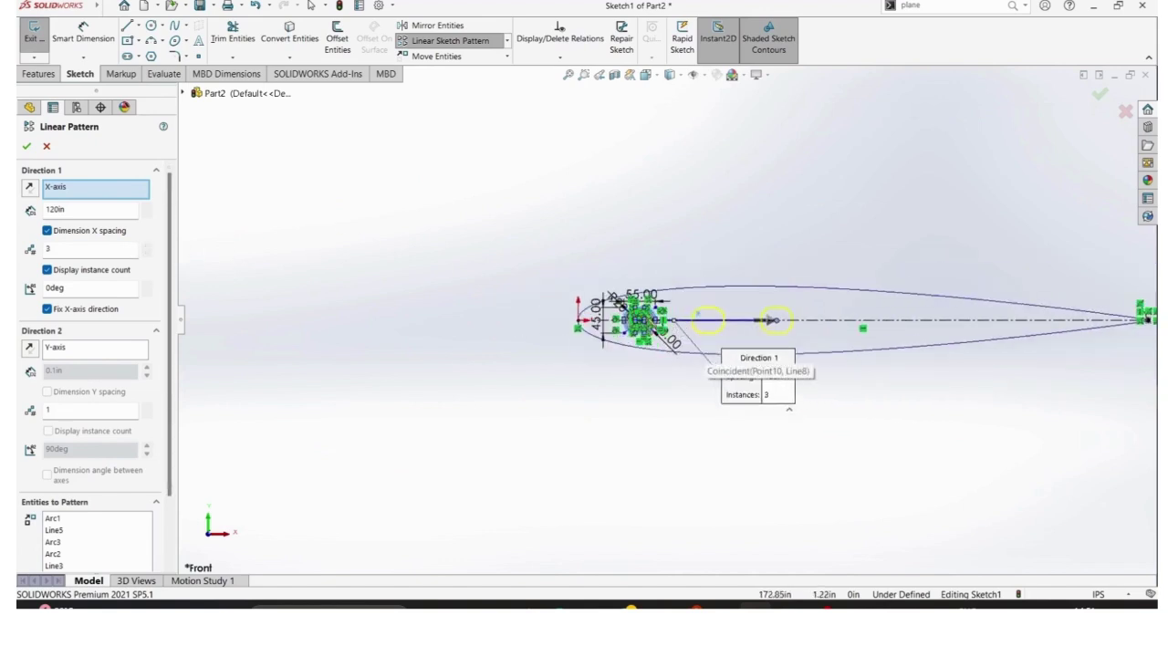
double_click(45, 210)
key("BackSpace")
type("140")
key("Return")
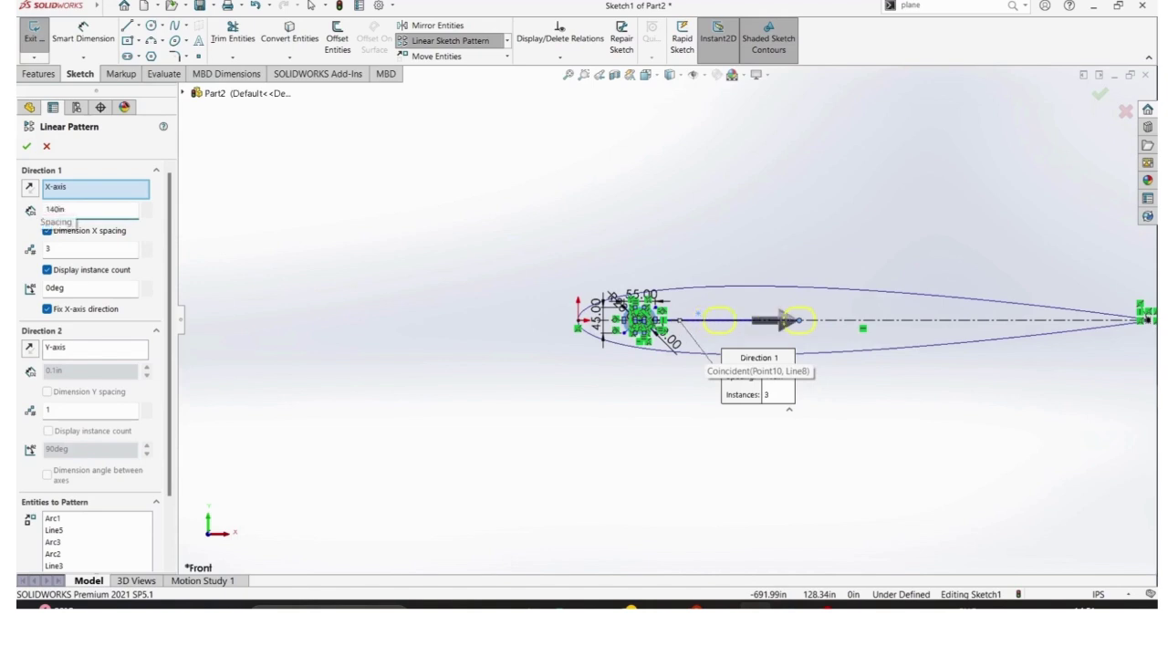
left_click(26, 149)
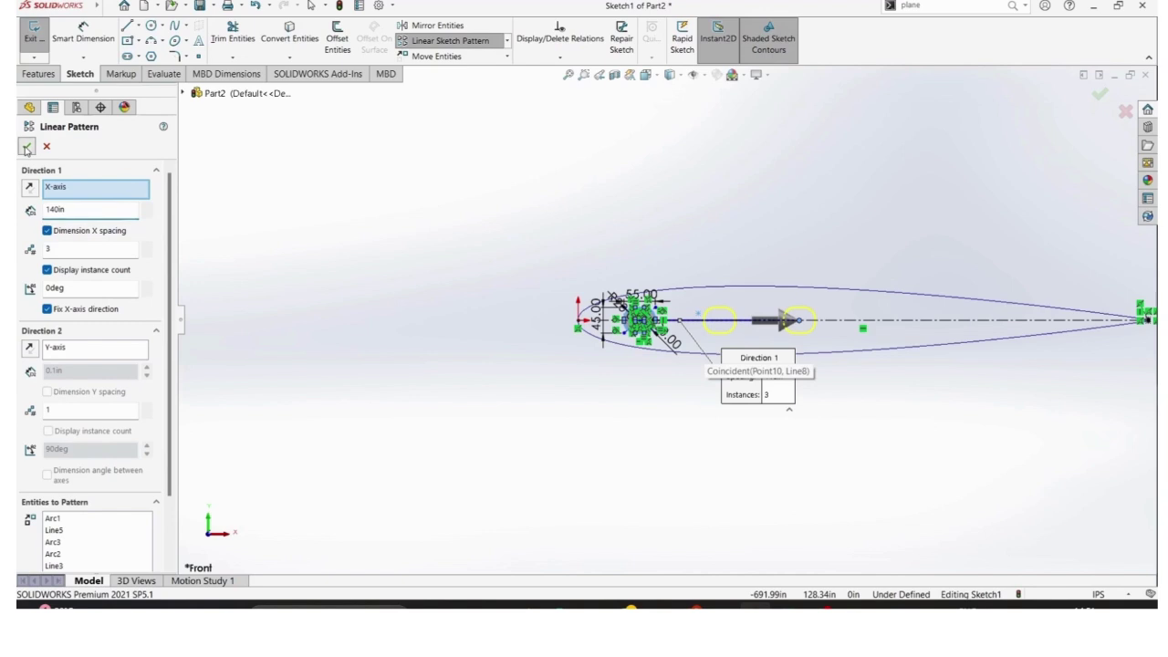
scroll(964, 302, "up", 3)
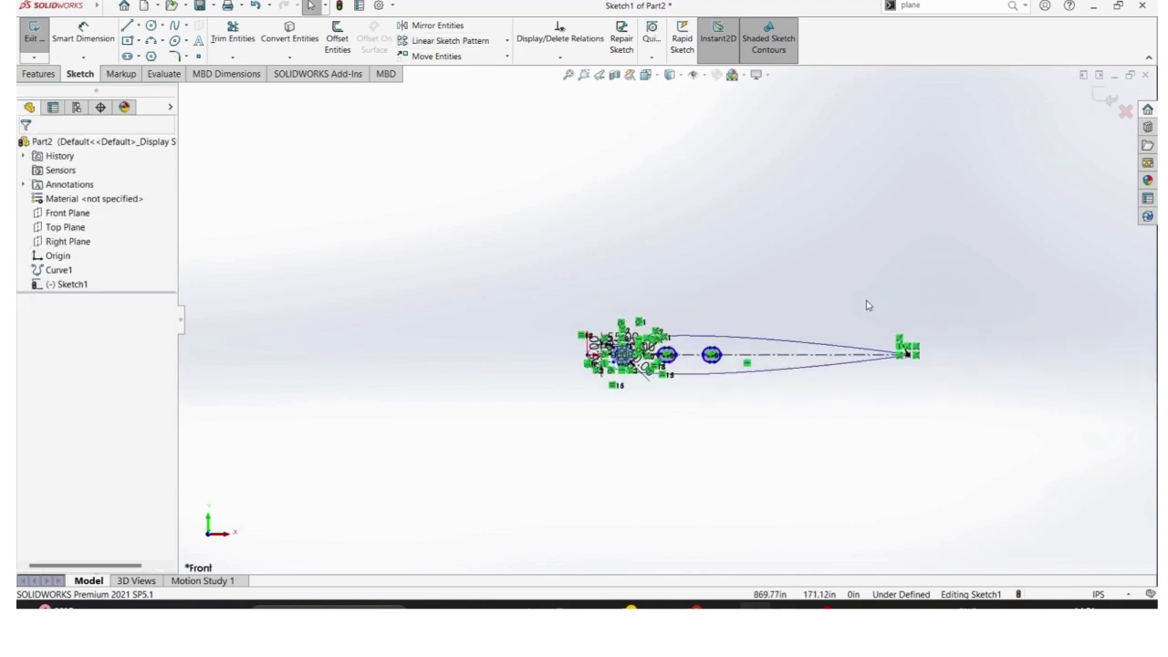
scroll(867, 304, "down", 3)
left_click(933, 9)
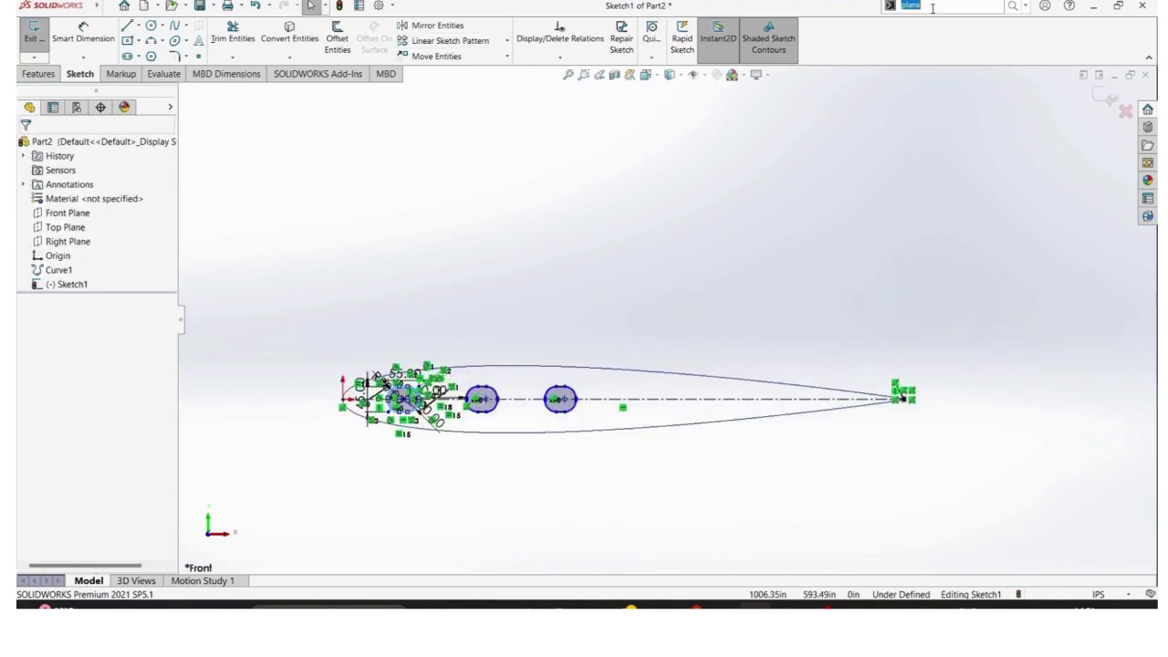
type("plane")
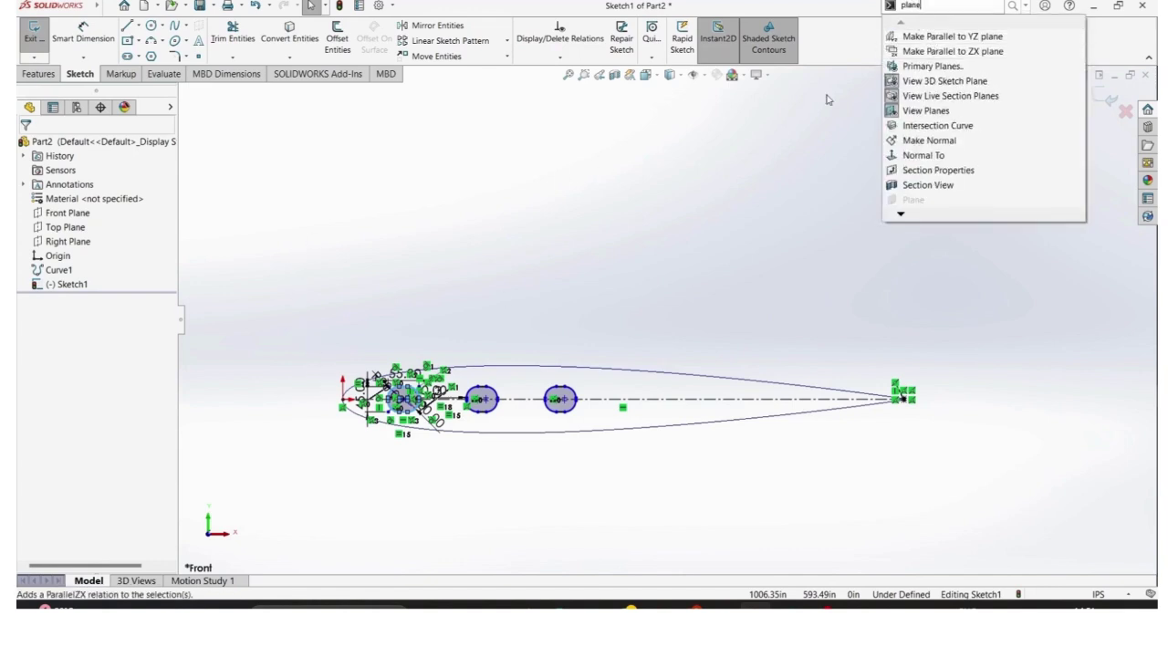
double_click(942, 6)
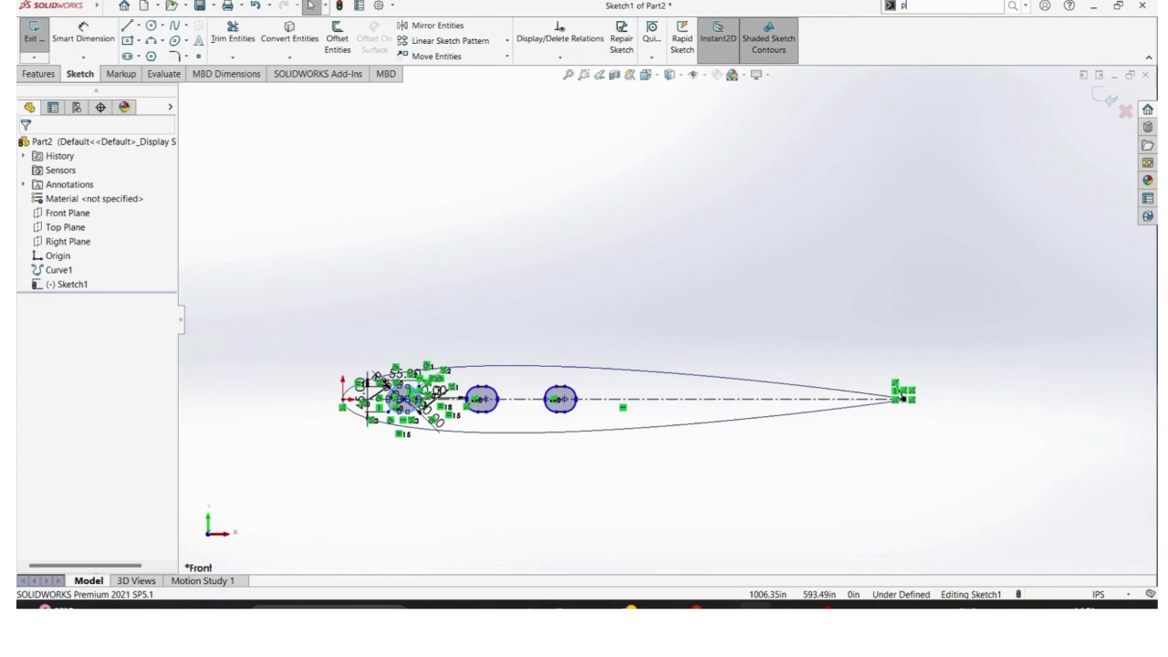
type("pl")
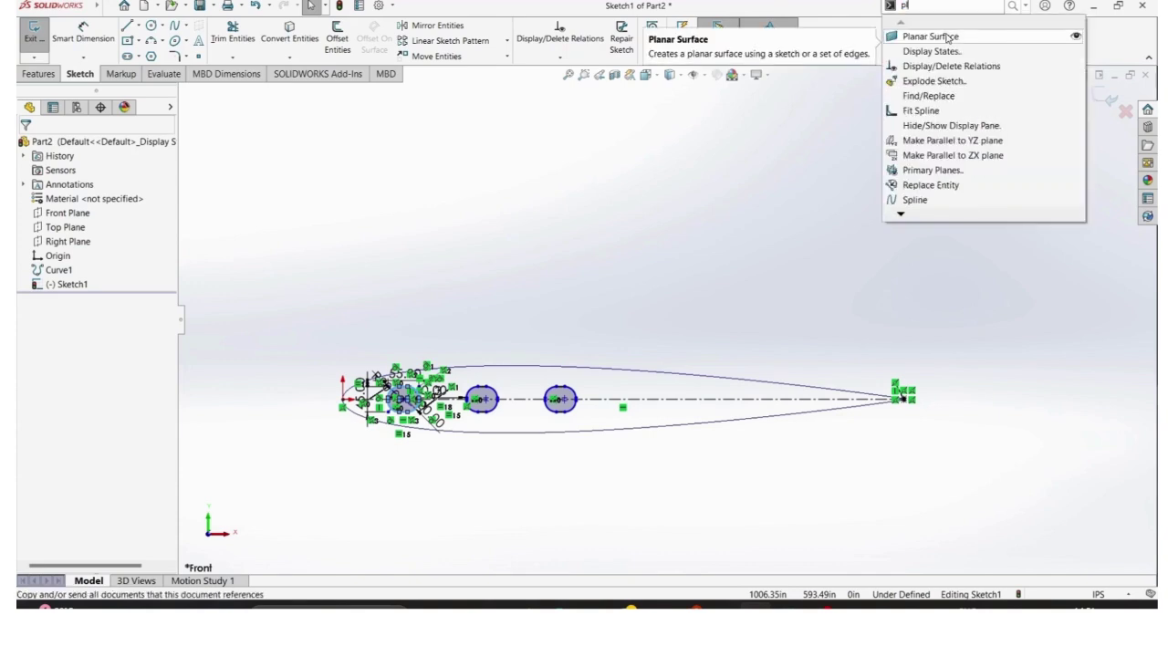
type("ane")
key("BackSpace")
key("BackSpace")
key("BackSpace")
key("BackSpace")
key("BackSpace")
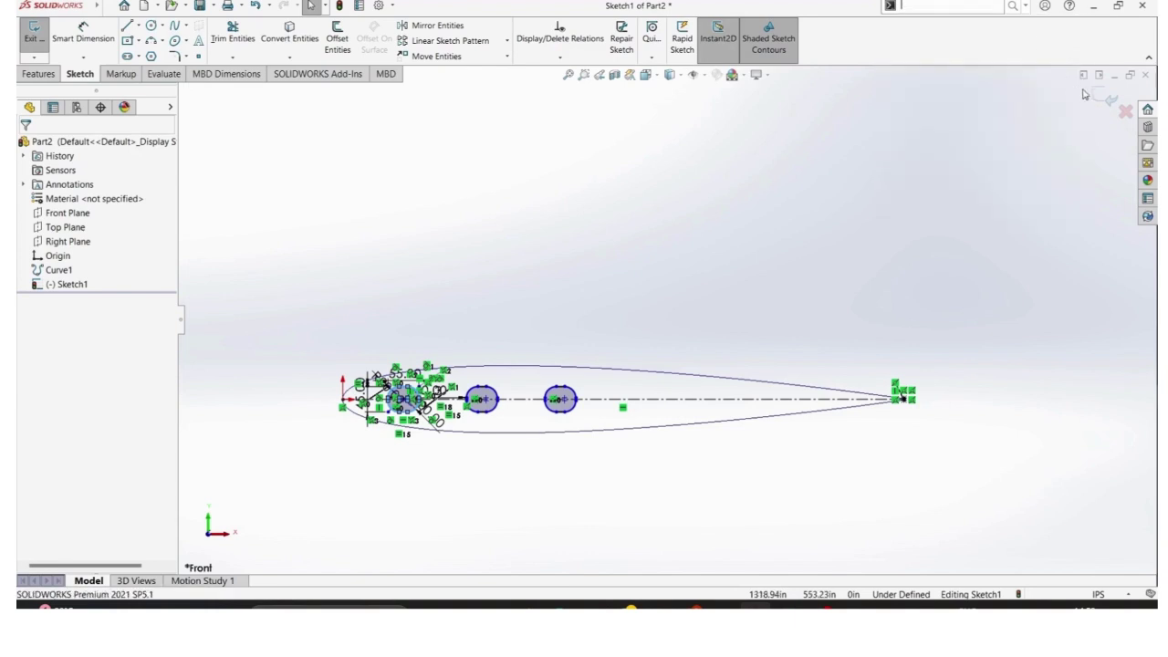
Finish the sketch and set up a new reference plane using the Front Plane as first reference at a 500 in offset.
left_click(1104, 97)
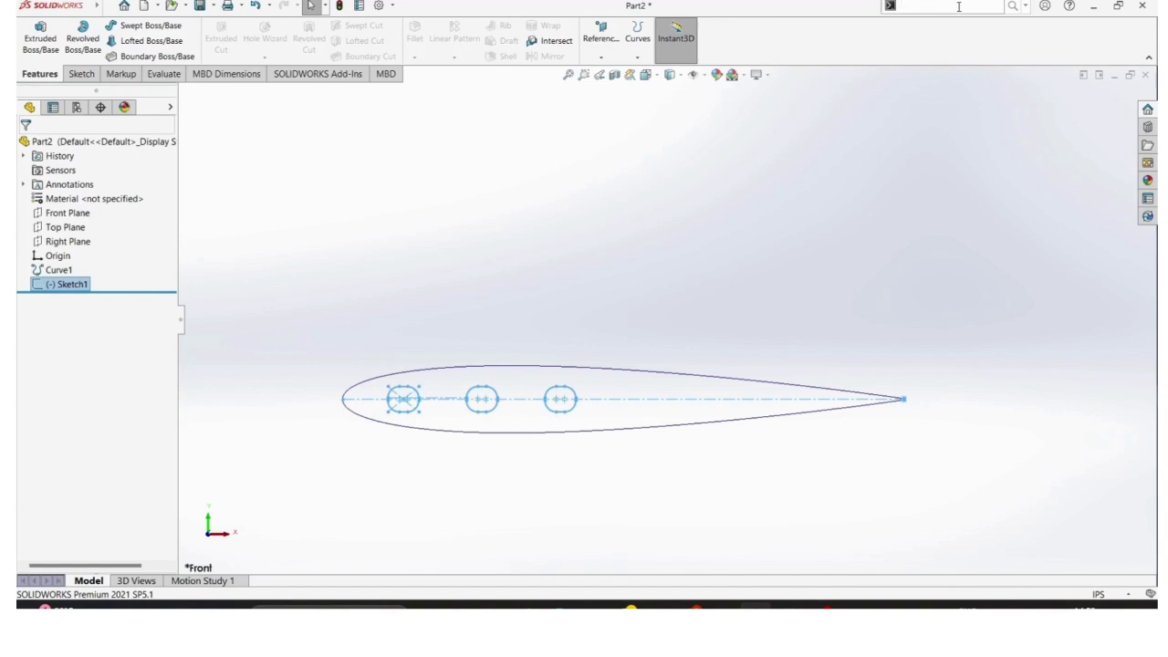
left_click(959, 7)
type("pla")
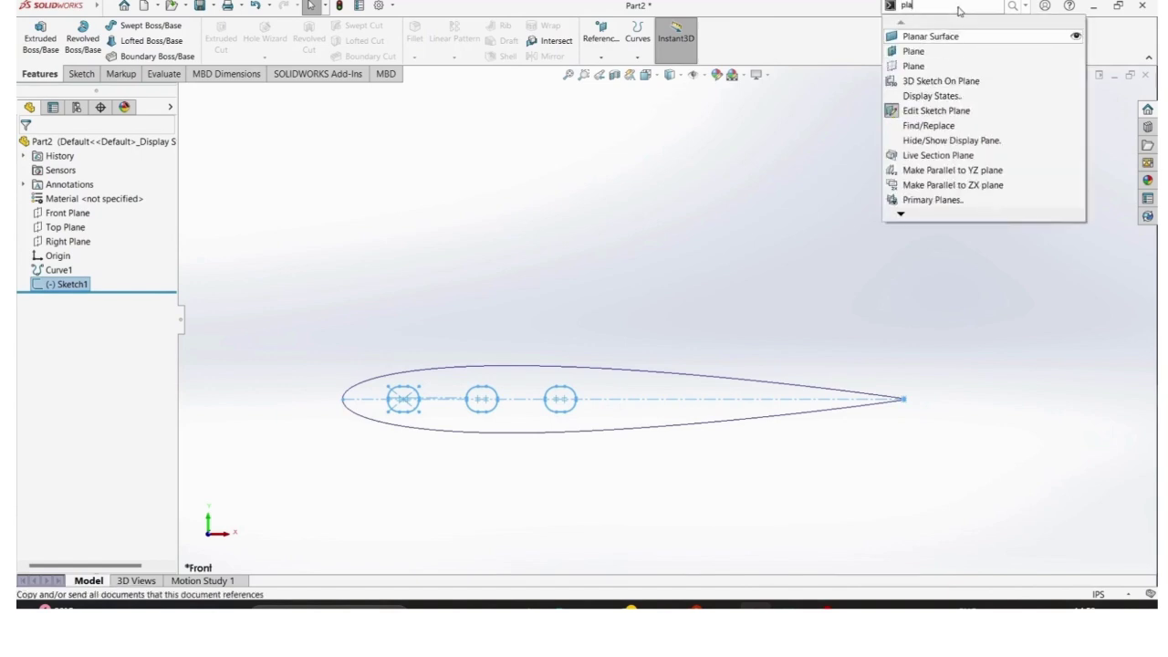
left_click(1075, 52)
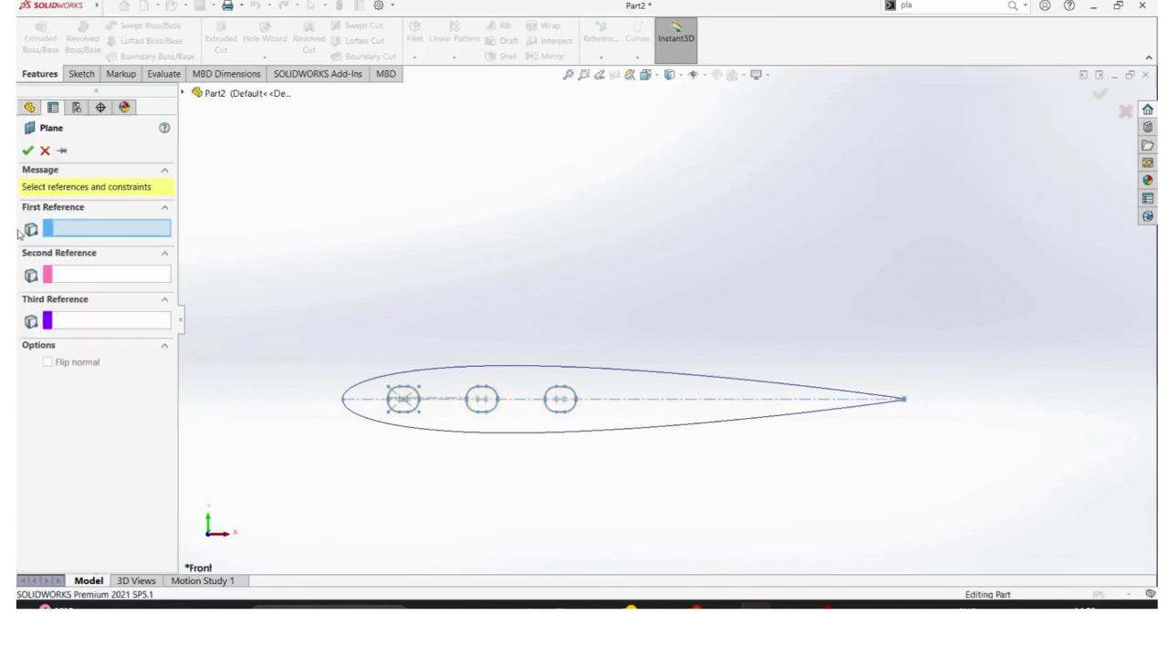
left_click(182, 93)
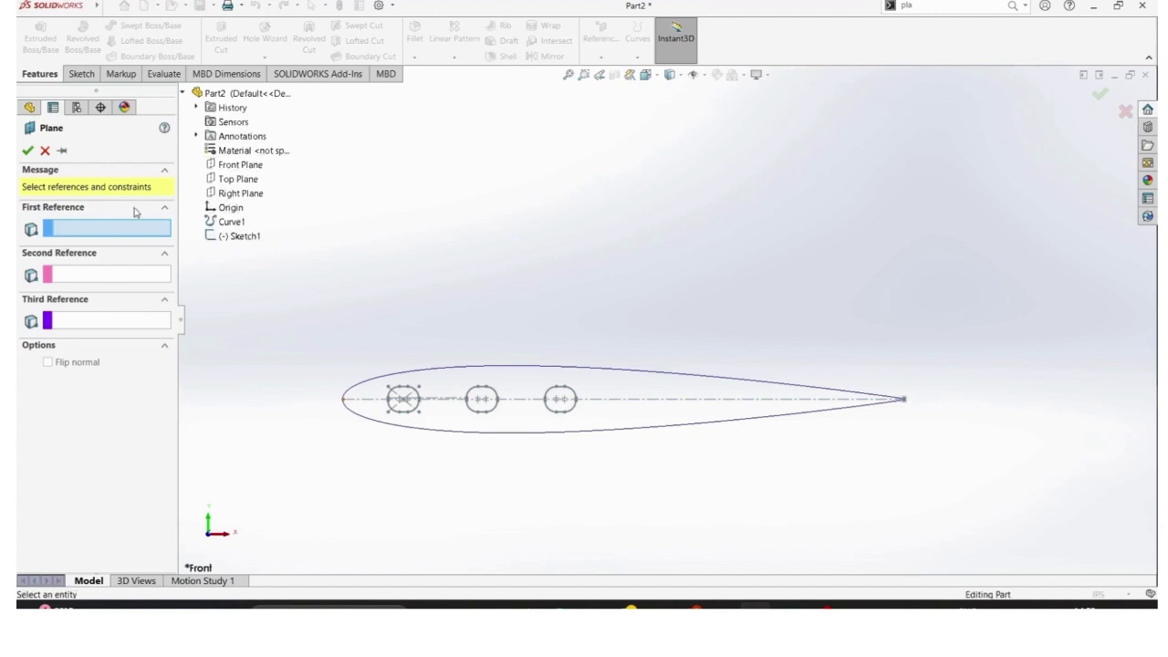
left_click(239, 165)
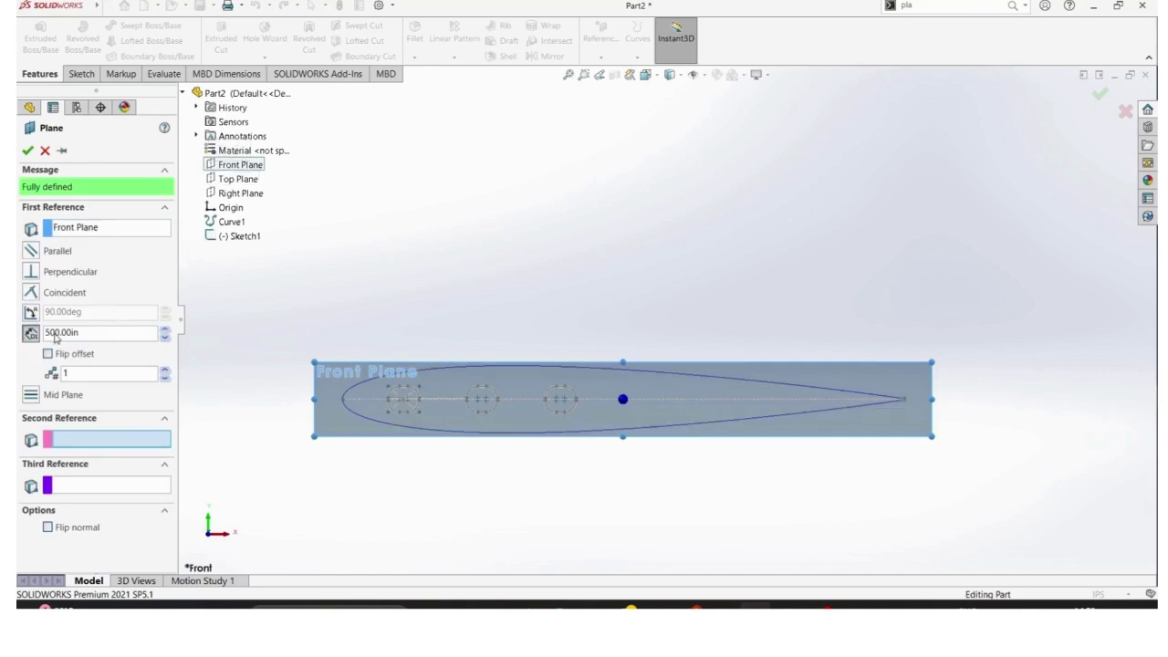
Set the number of offset planes to 9 and create the evenly spaced row of planes.
left_click(165, 371)
left_click(165, 371)
left_click(165, 371)
left_click(165, 371)
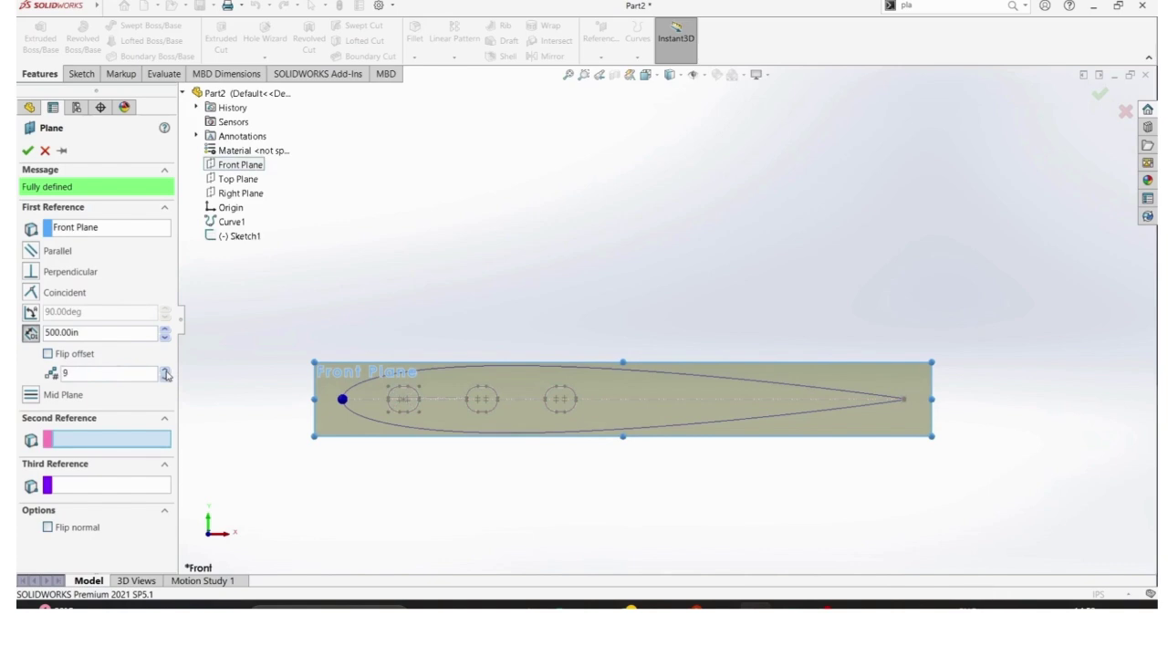
scroll(705, 293, "up", 1)
scroll(705, 293, "down", 1)
middle_click_drag(428, 342, 393, 388)
scroll(397, 391, "up", 2)
scroll(501, 474, "up", 3)
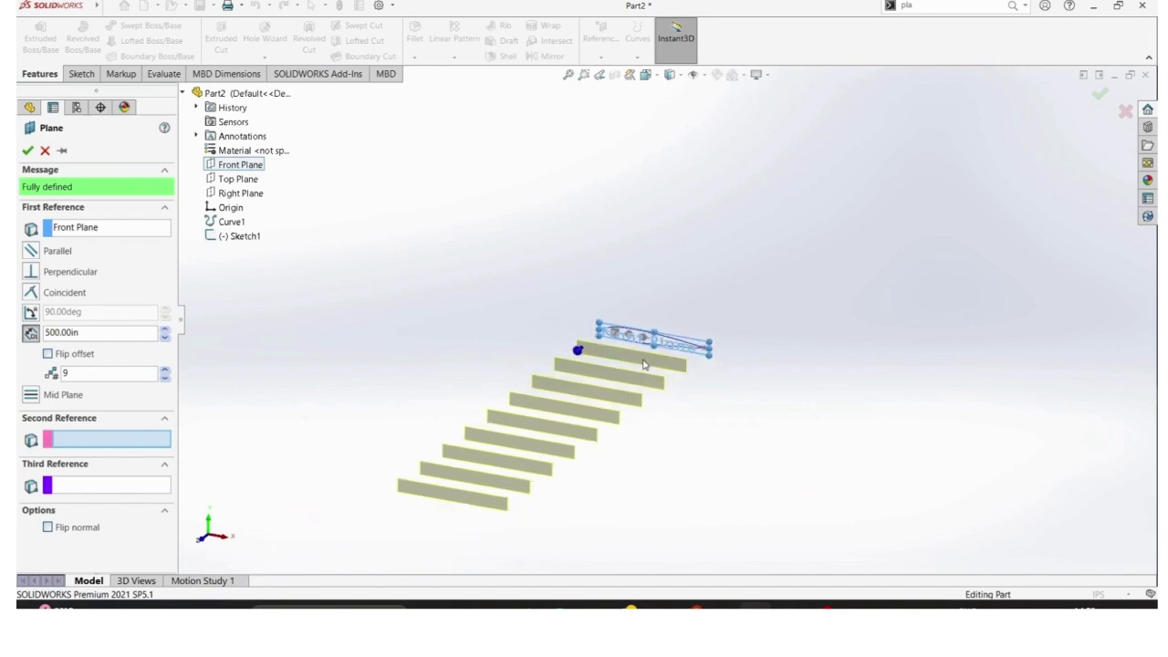
scroll(652, 404, "down", 2)
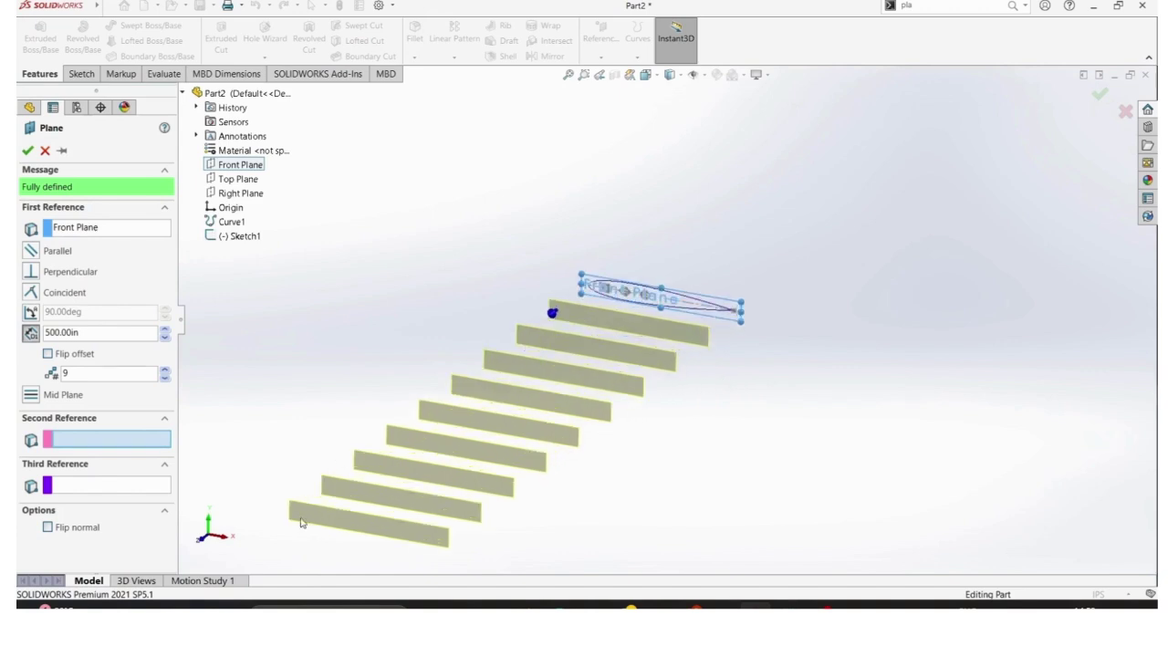
left_click(27, 149)
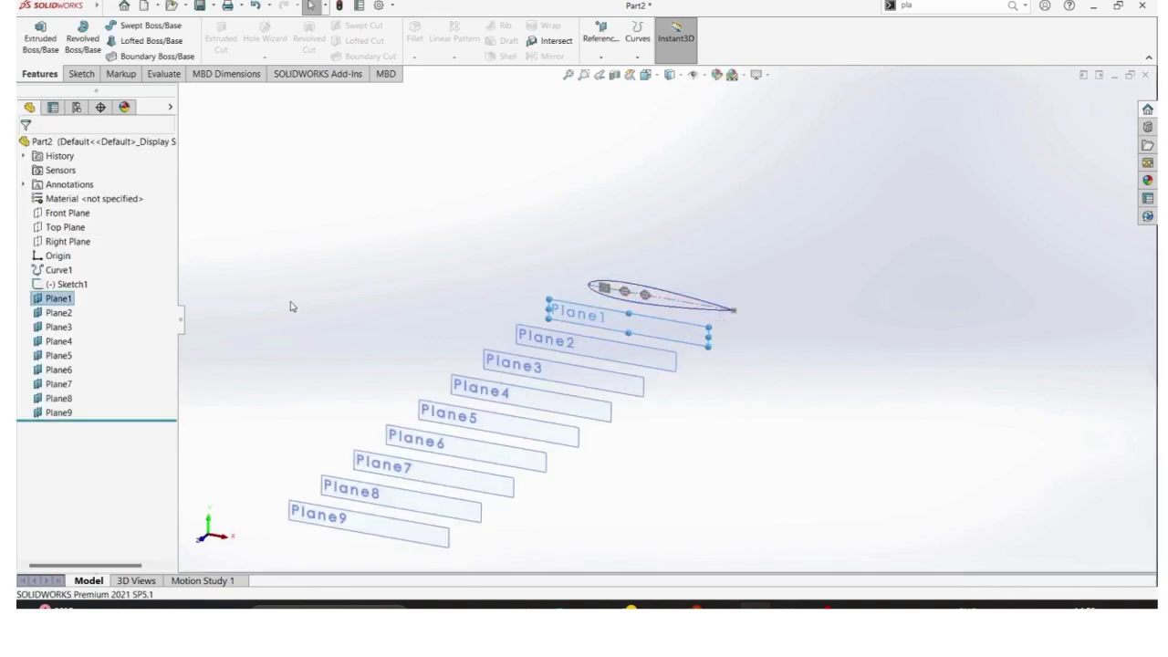
Try pasting a copy of the cutout sketch onto Plane1, the offset plane nearest the airfoil, and undo the paste.
scroll(1079, 323, "down", 2)
scroll(778, 332, "down", 1)
scroll(245, 256, "up", 1)
scroll(284, 267, "down", 2)
left_click(595, 312)
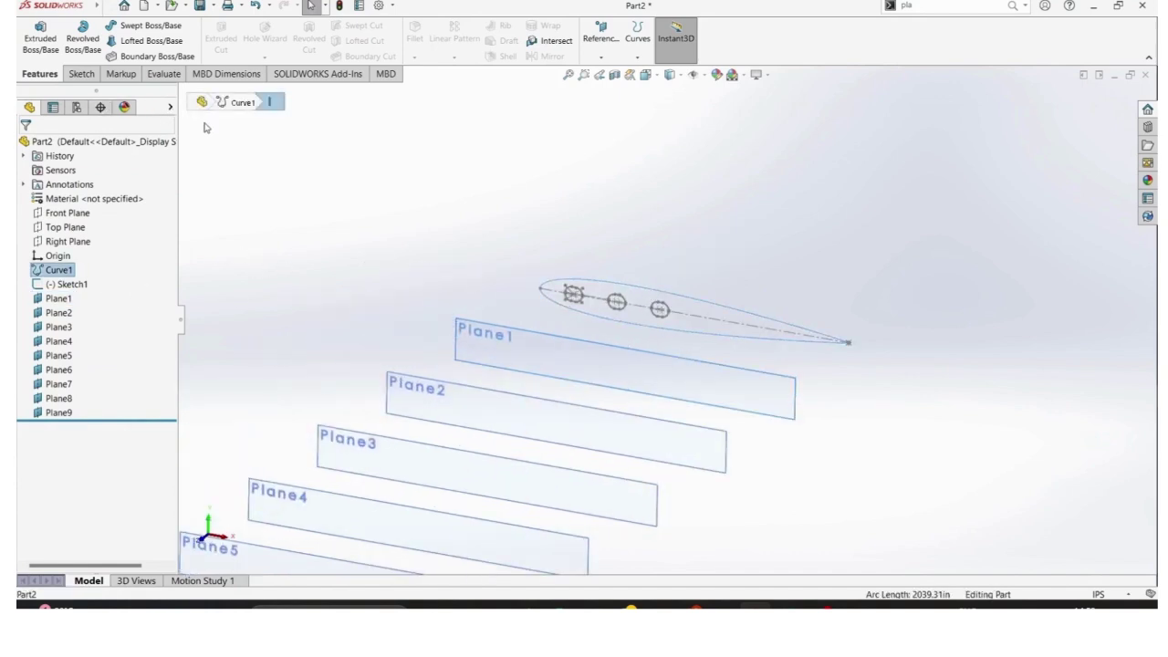
left_click(37, 286)
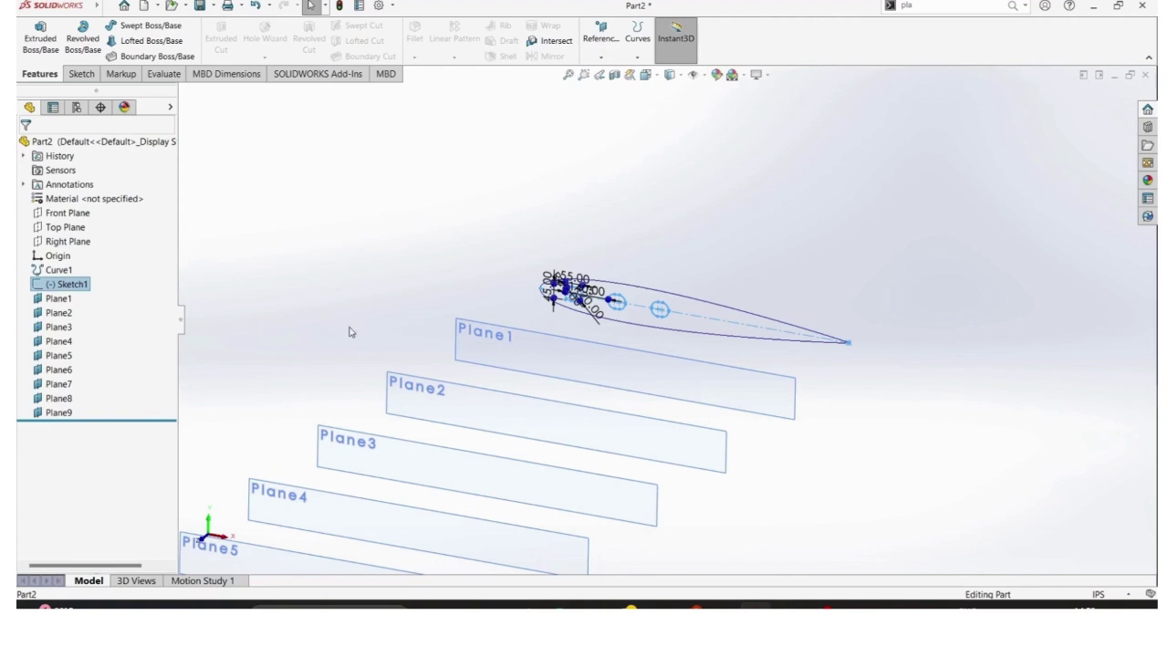
left_click(523, 345)
key("ctrl+v")
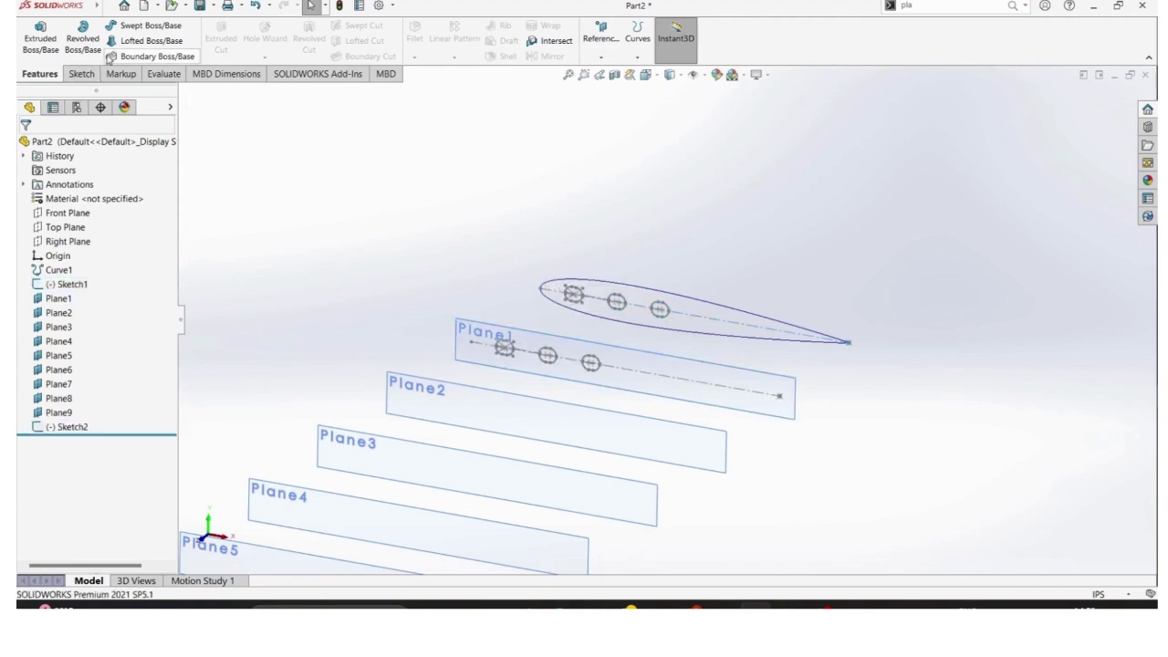
left_click(256, 8)
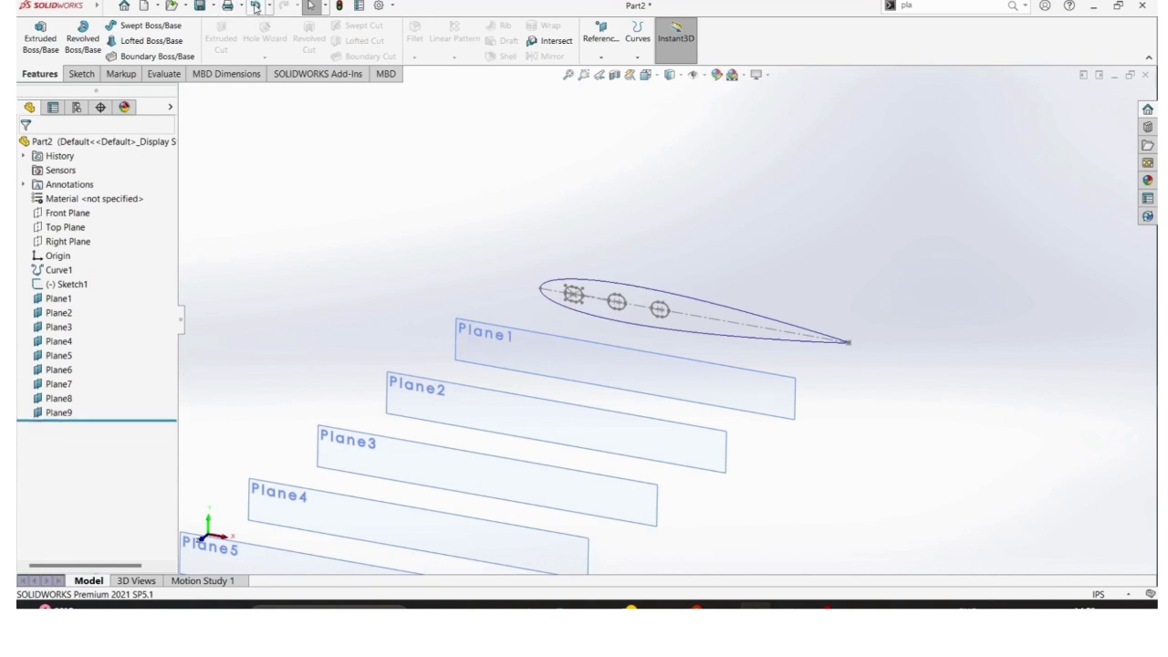
Try to copy the airfoil curve to the clipboard.
left_click(51, 285)
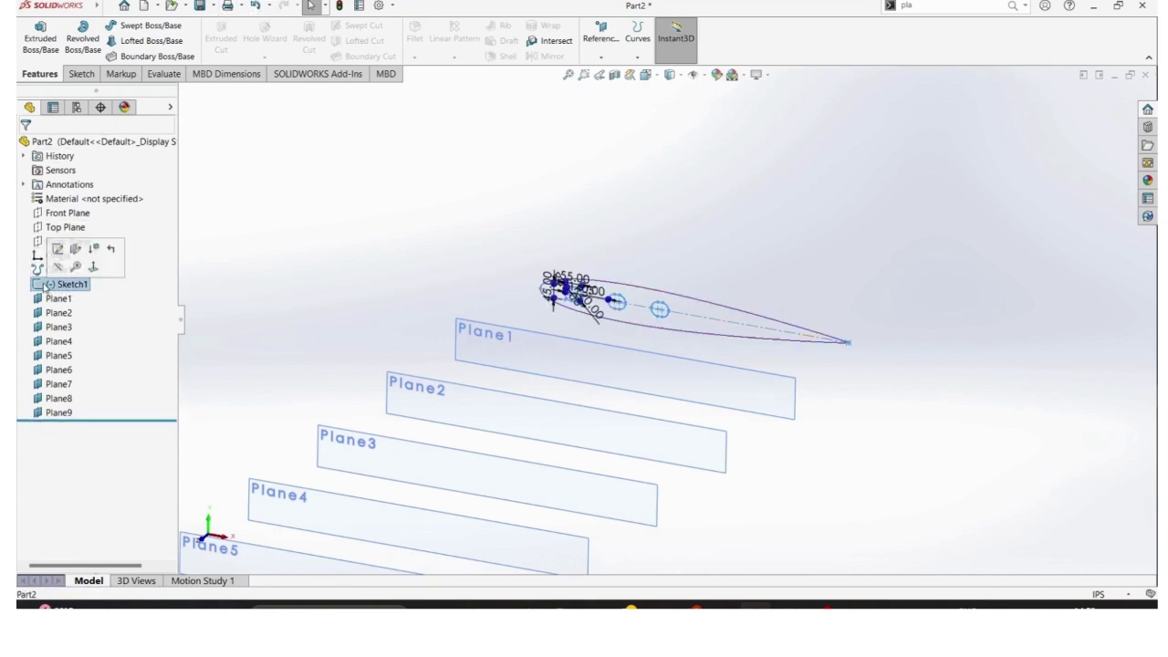
left_click(641, 290)
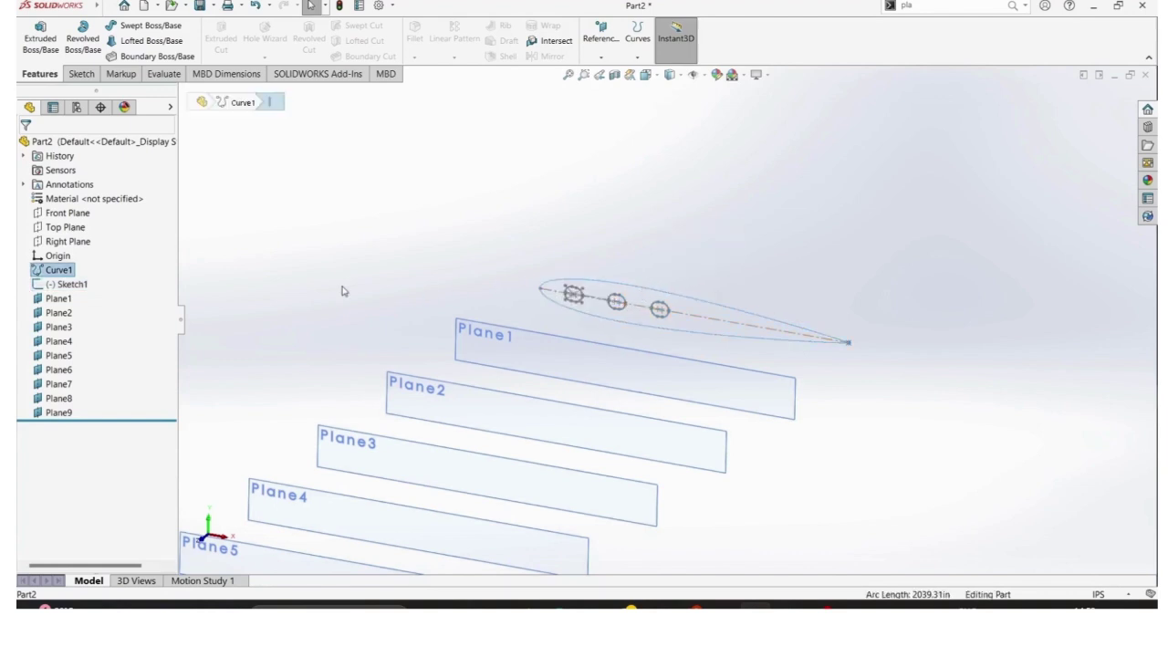
key("ctrl+c")
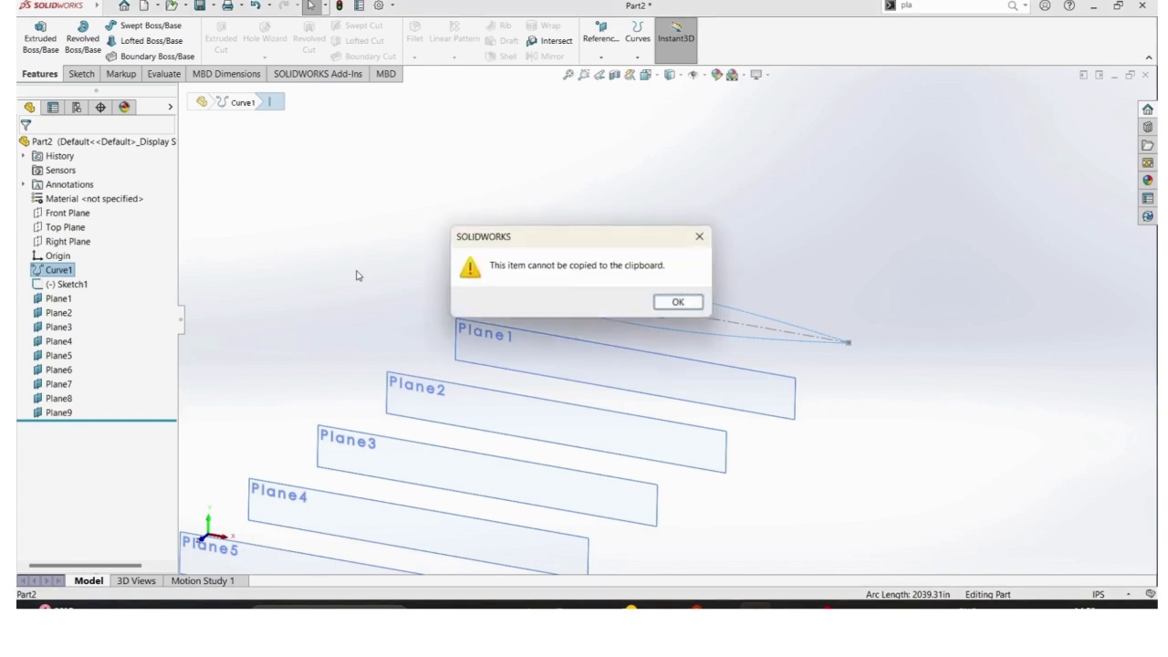
left_click(696, 302)
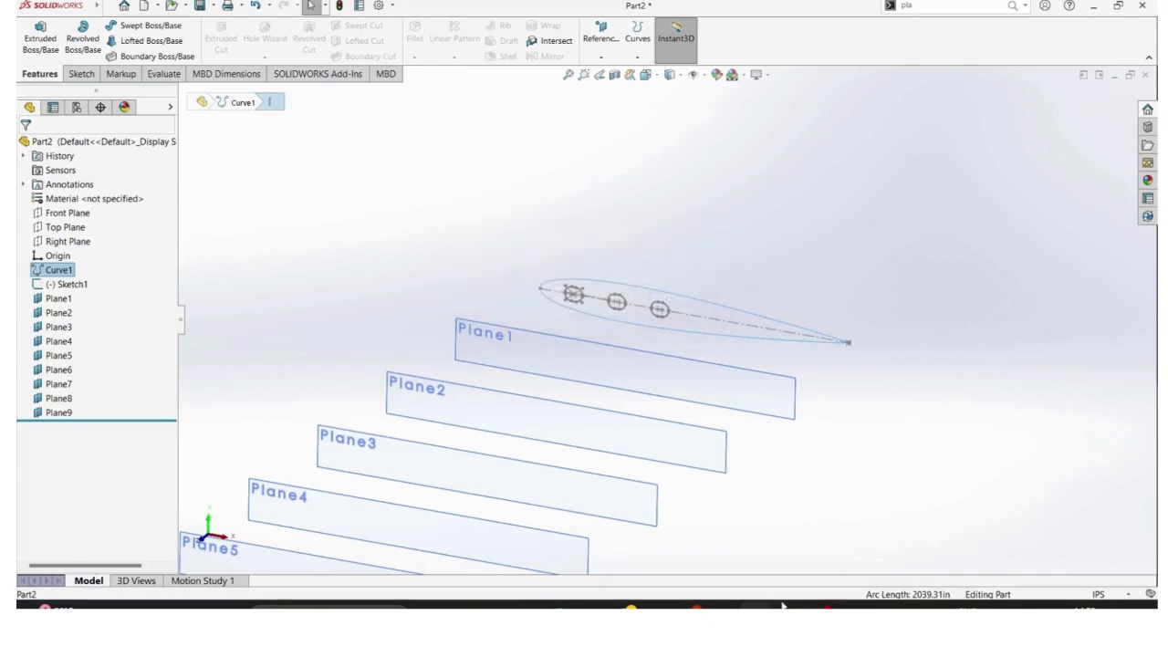
left_click(769, 604)
left_click(980, 457)
left_click(979, 456)
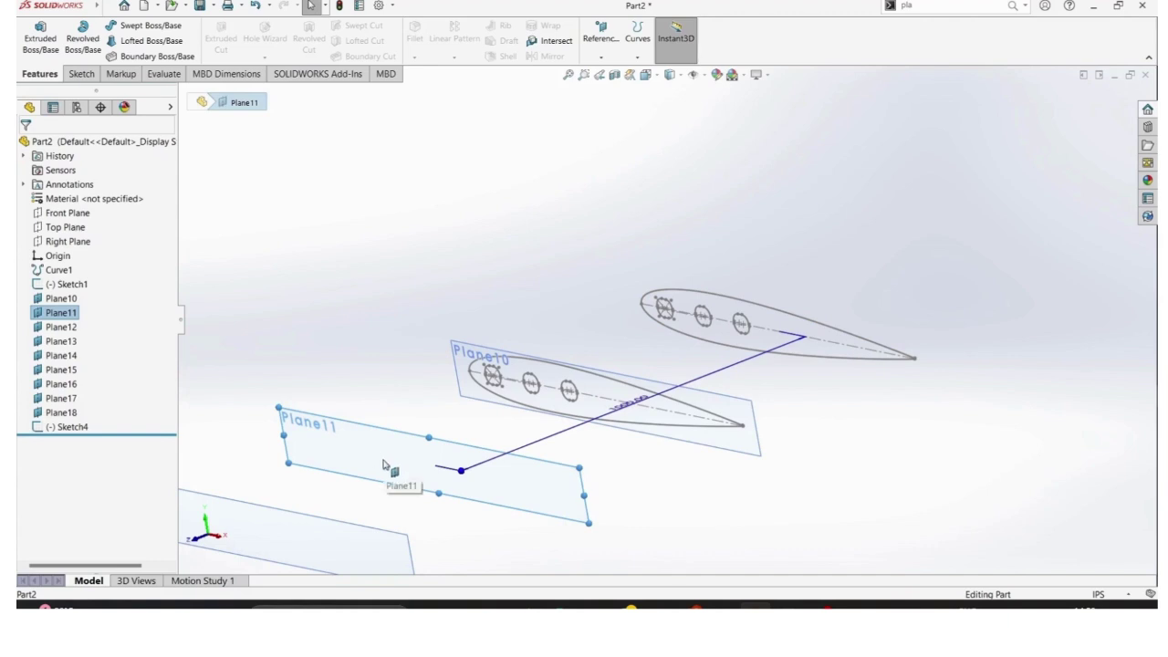
Paste the copied airfoil sketch with its three cutouts onto each of the planes Plane11 through Plane15.
key("ctrl+v")
key("f")
scroll(623, 369, "down", 4)
left_click(621, 358)
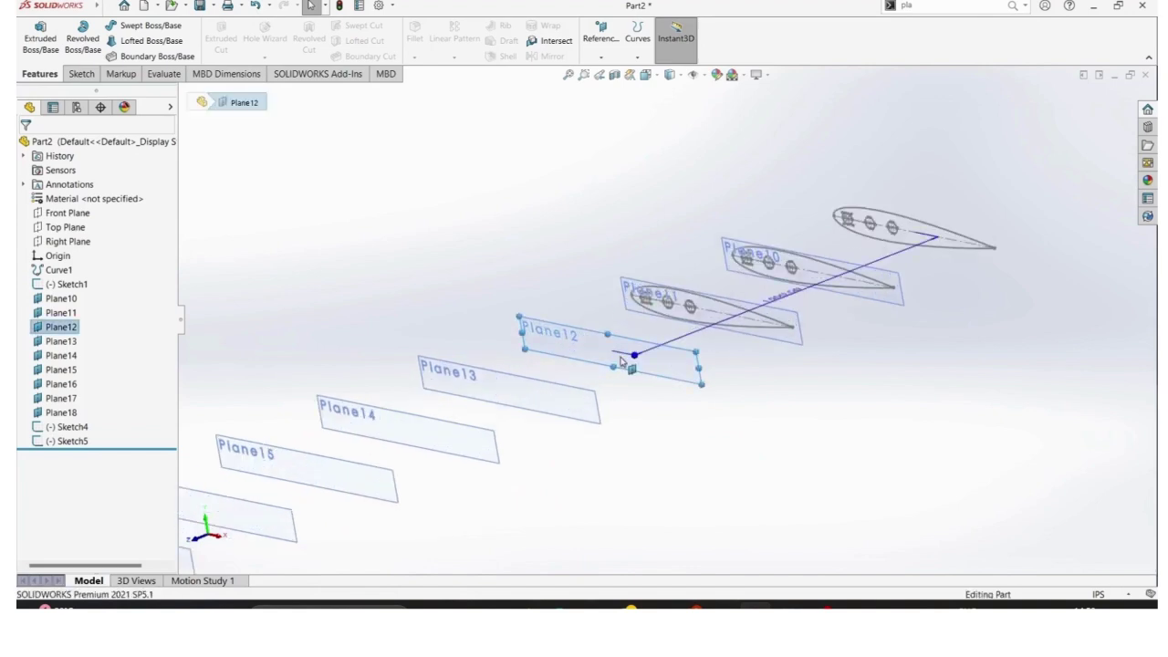
key("ctrl+v")
left_click(557, 407)
key("ctrl+v")
left_click(476, 442)
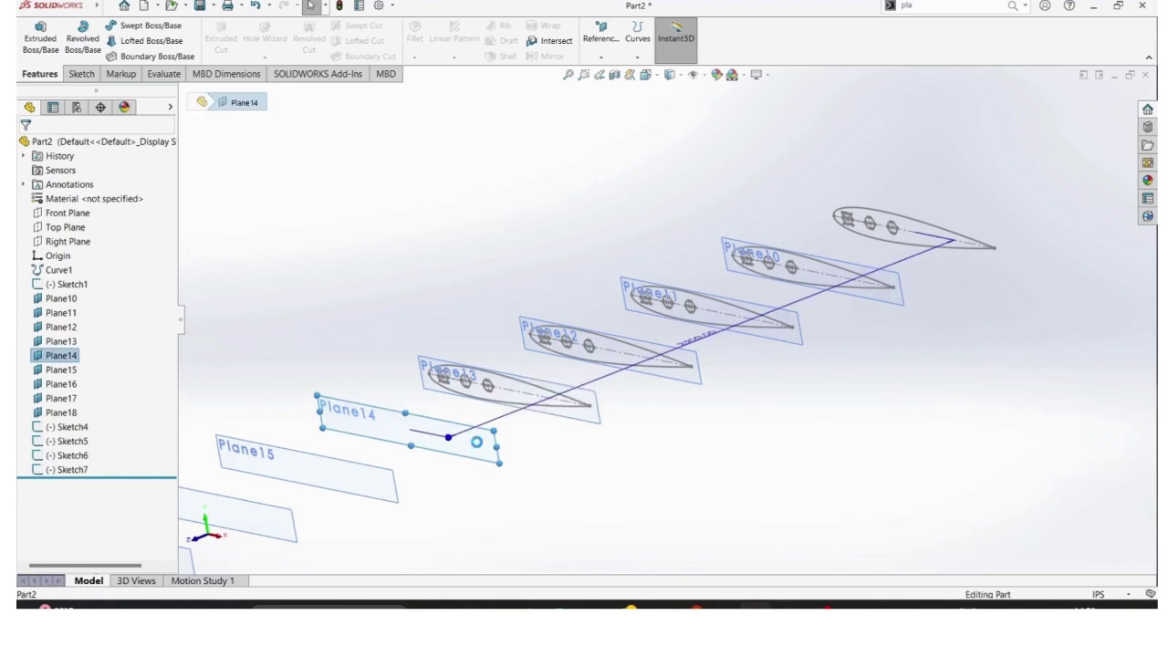
key("ctrl+v")
left_click(334, 487)
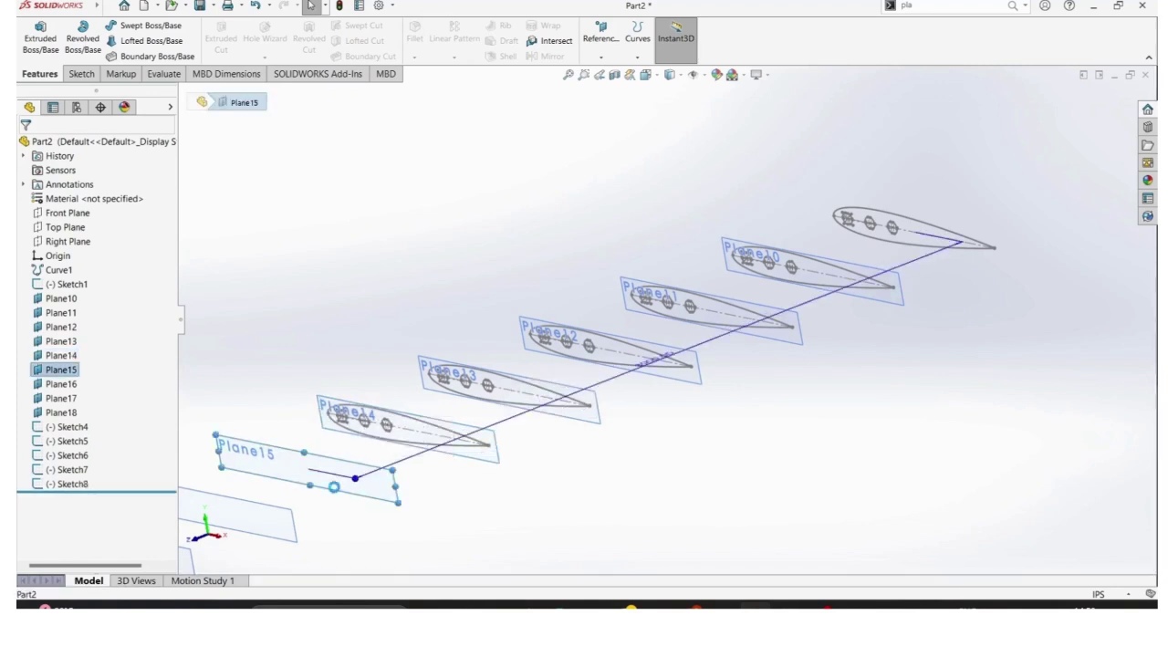
key("ctrl+v")
key("f")
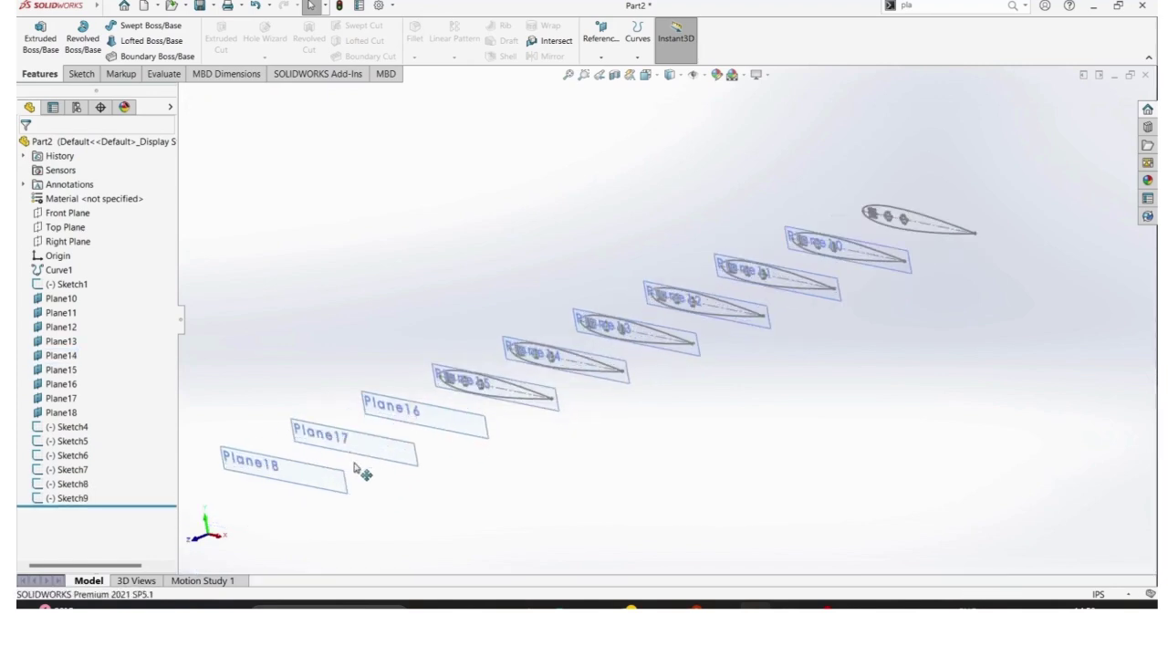
Paste the copied airfoil sketch onto the remaining empty planes, Plane16, Plane17 and Plane18.
left_click(447, 419)
key("ctrl+v")
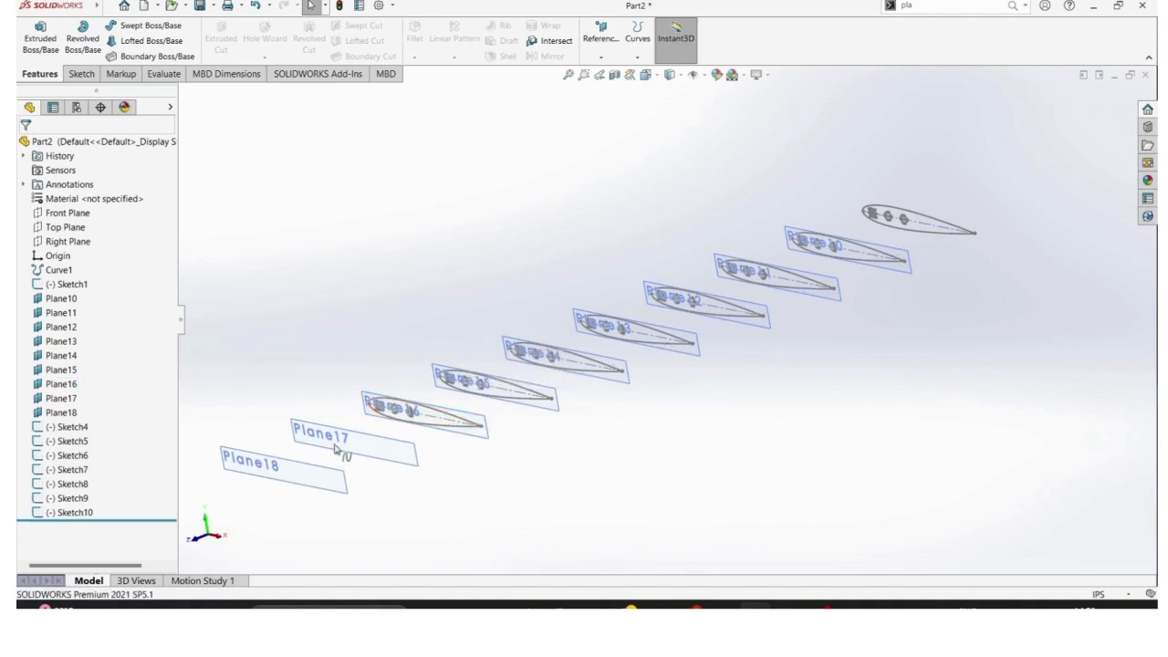
left_click(365, 451)
key("ctrl+v")
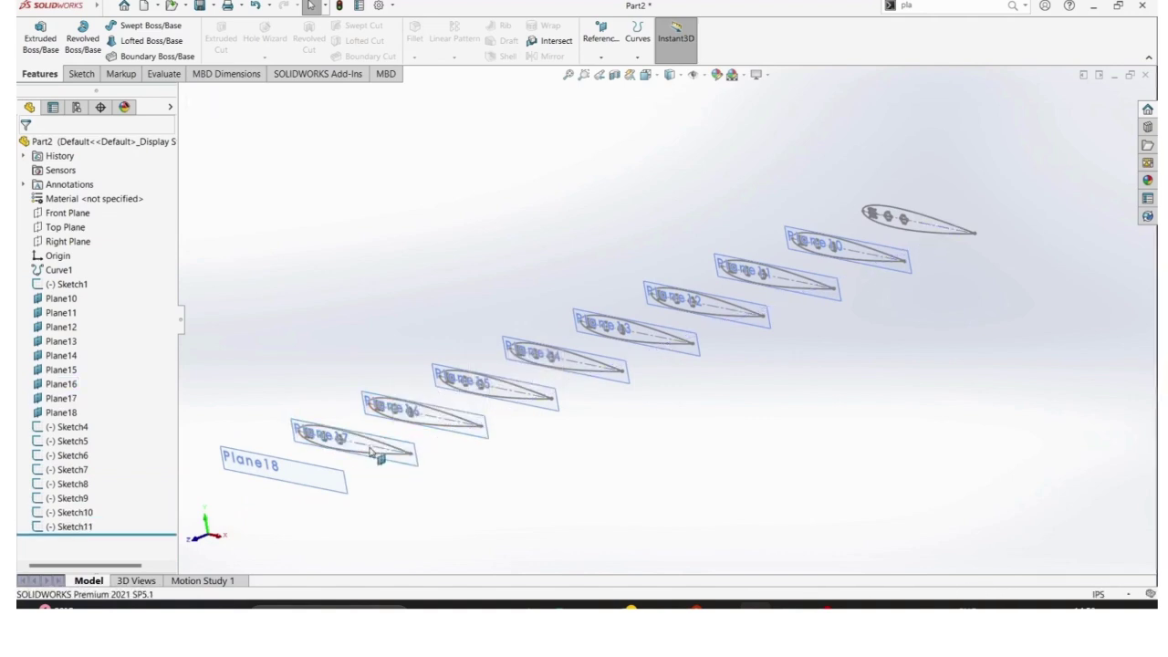
left_click(336, 463)
key("ctrl+v")
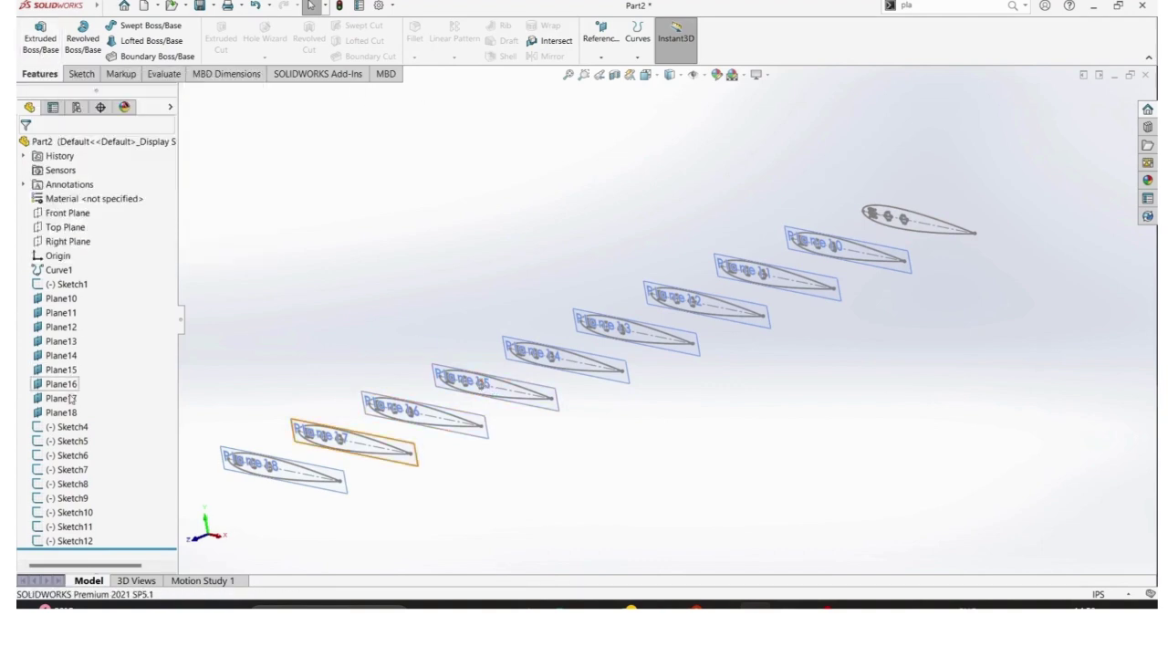
Extrude the original airfoil sketch, Sketch1, as a solid boss with a blind depth of 40 in.
left_click(47, 283)
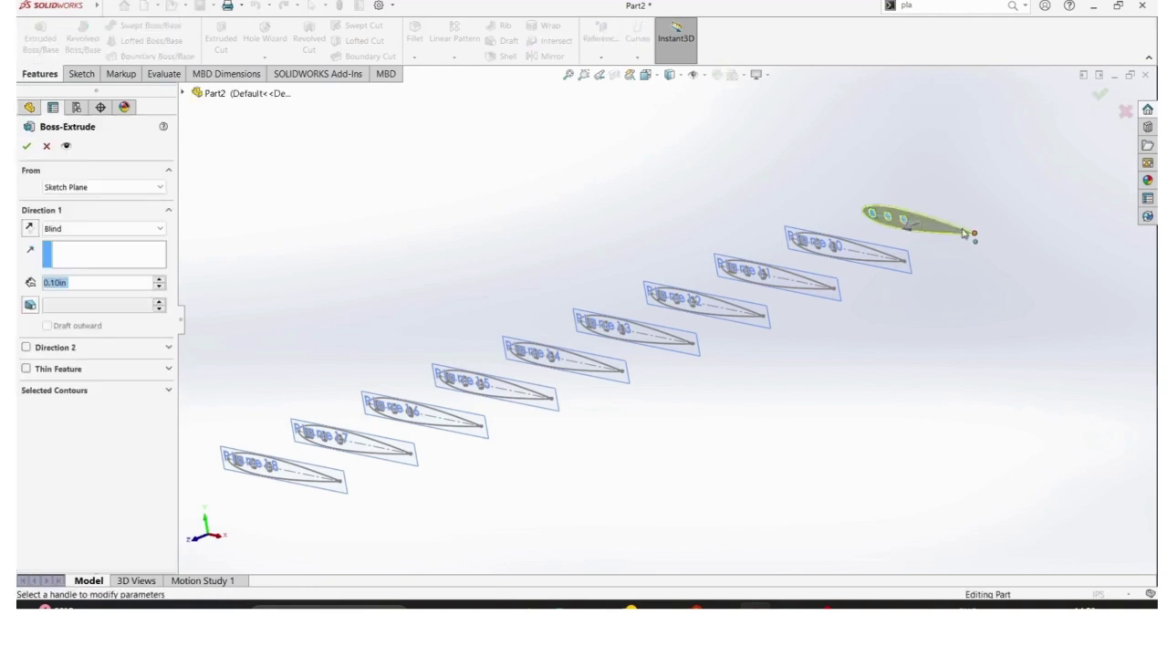
middle_click_drag(994, 220, 960, 320)
scroll(1092, 298, "up", 2)
scroll(1069, 298, "down", 3)
scroll(782, 270, "down", 5)
mouse_move(708, 270)
middle_mouse_down()
mouse_move(725, 261)
mouse_move(708, 255)
middle_mouse_up()
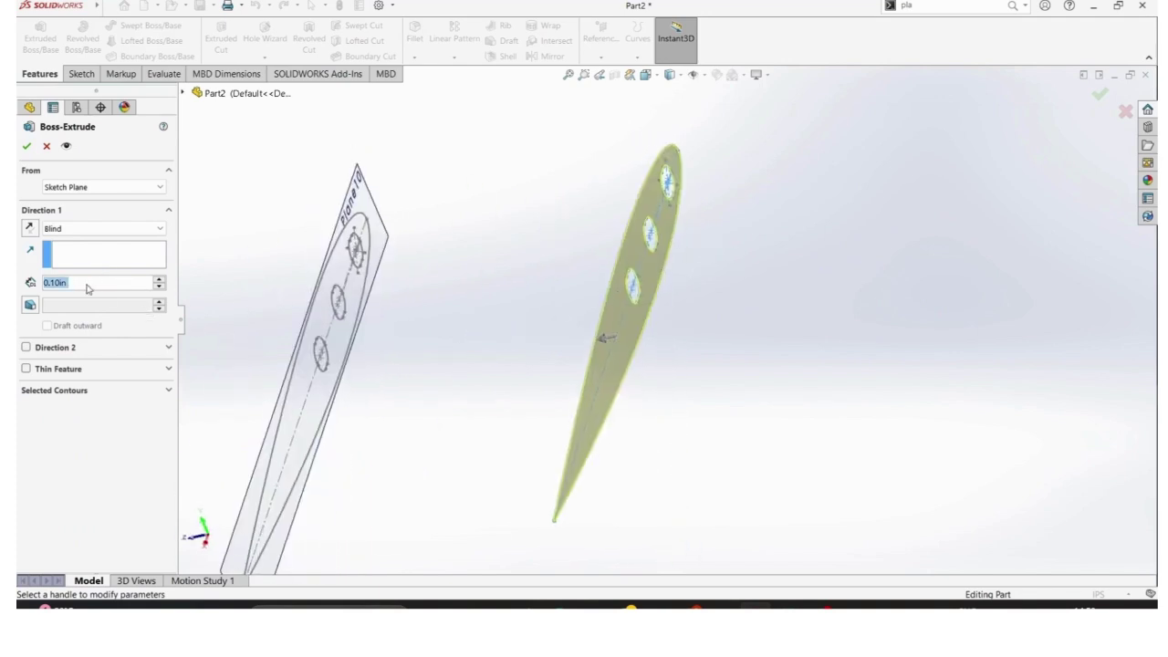
type("40")
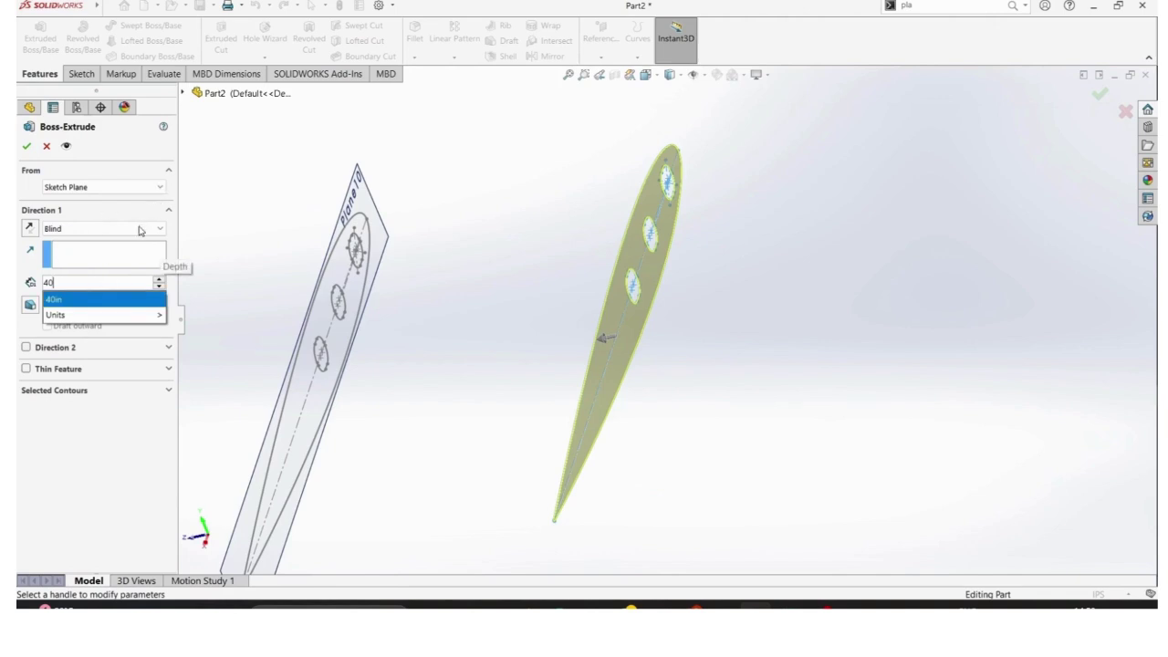
key("Return")
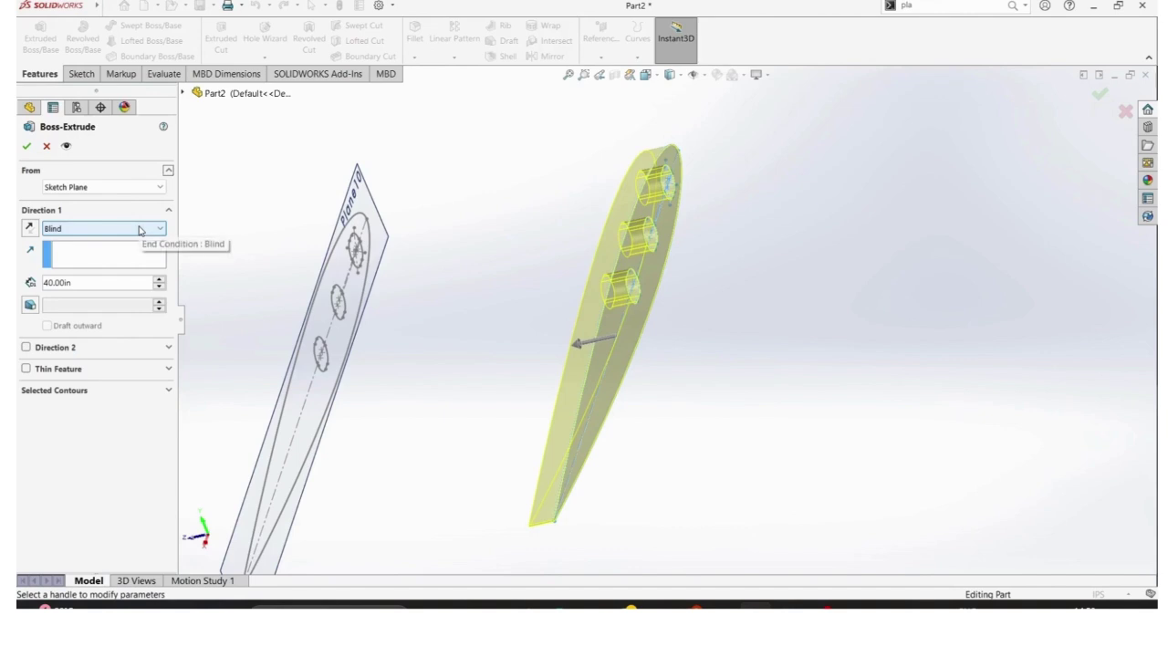
mouse_move(490, 323)
middle_mouse_down()
mouse_move(506, 320)
mouse_move(508, 360)
mouse_move(480, 355)
middle_mouse_up()
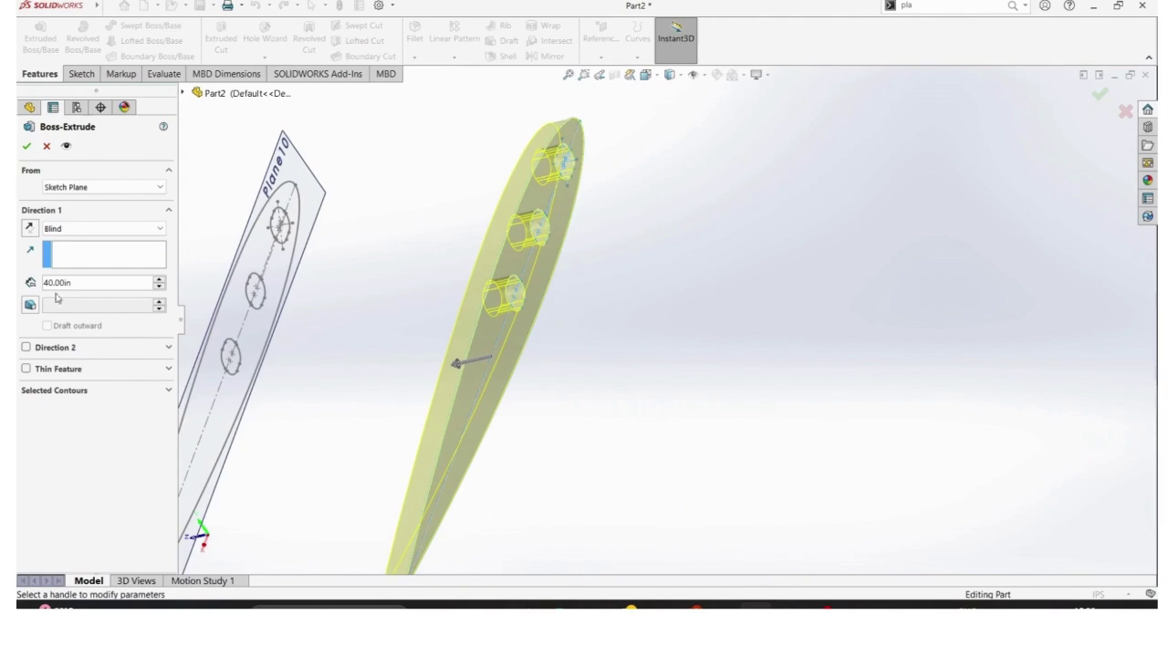
mouse_move(650, 271)
middle_mouse_down()
mouse_move(605, 262)
mouse_move(638, 283)
middle_mouse_up()
left_click(26, 147)
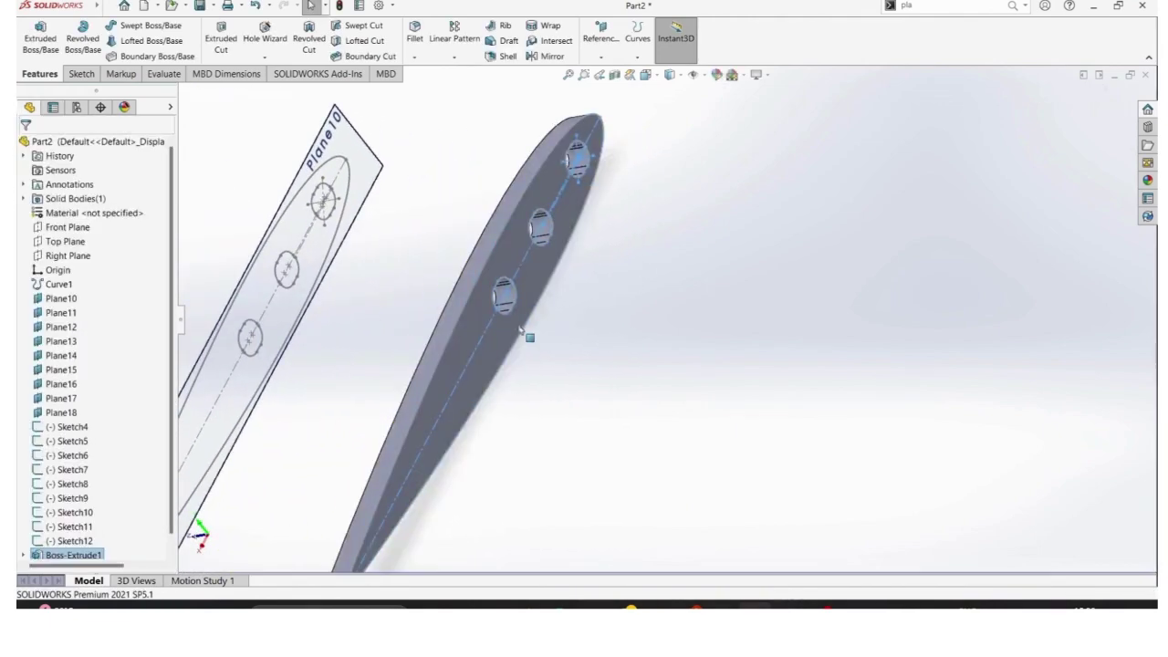
Extrude the airfoil sketch Sketch4 on Plane10 as a solid boss, Mid Plane, with a depth of 40 in.
scroll(595, 345, "up", 2)
scroll(443, 315, "down", 3)
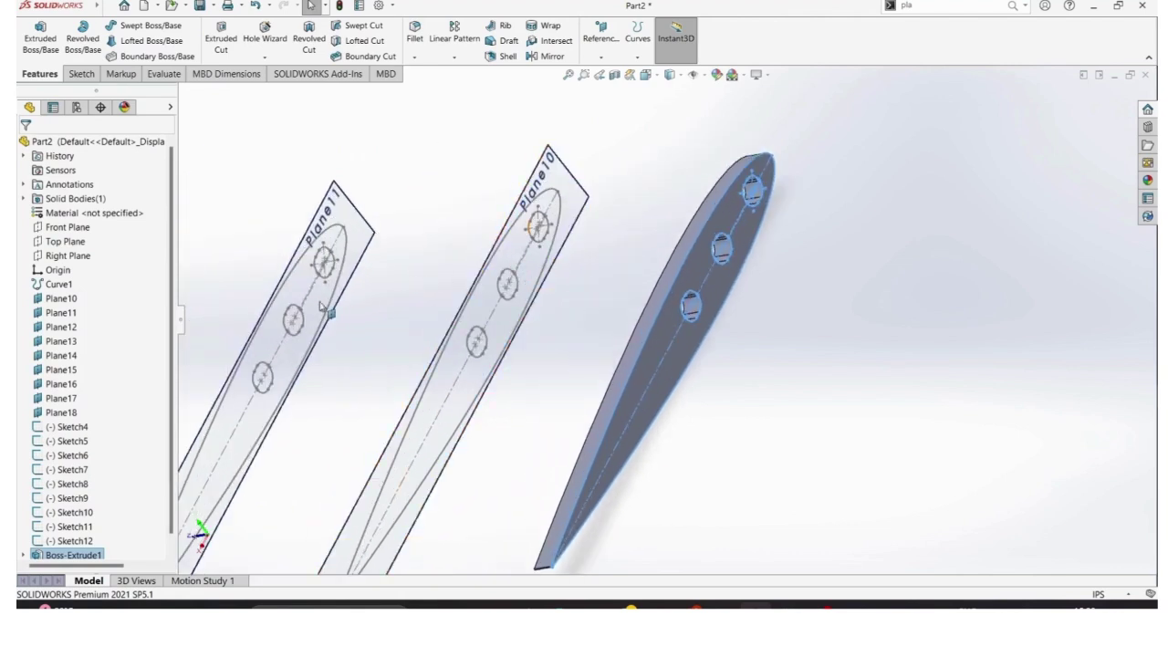
left_click(40, 36)
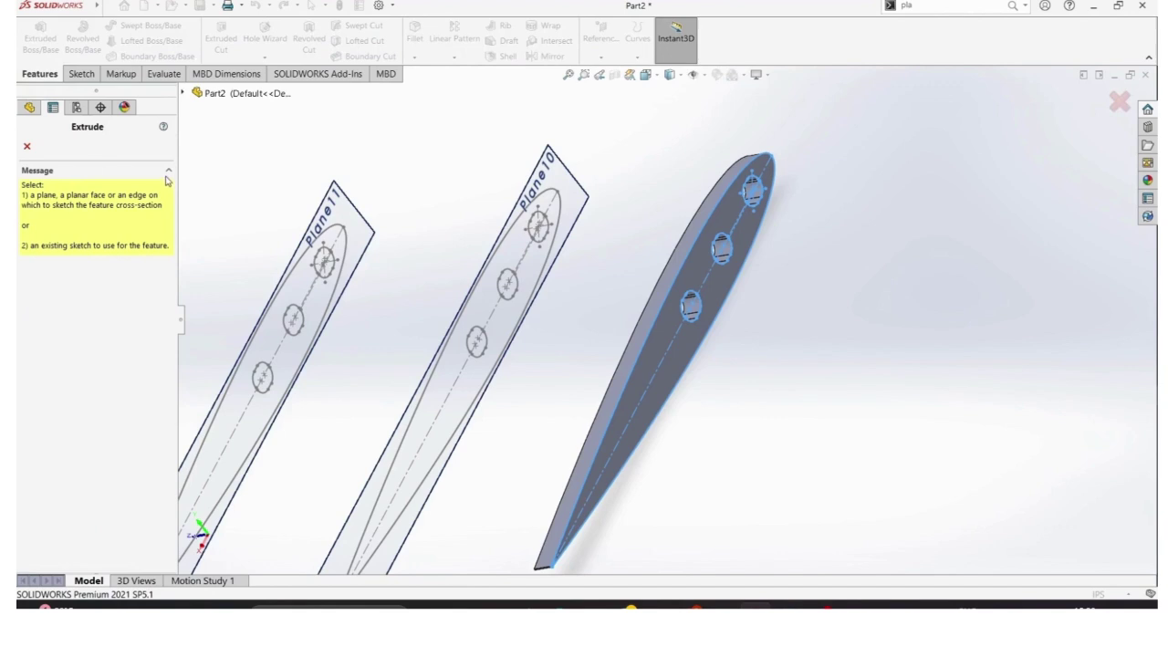
left_click(26, 146)
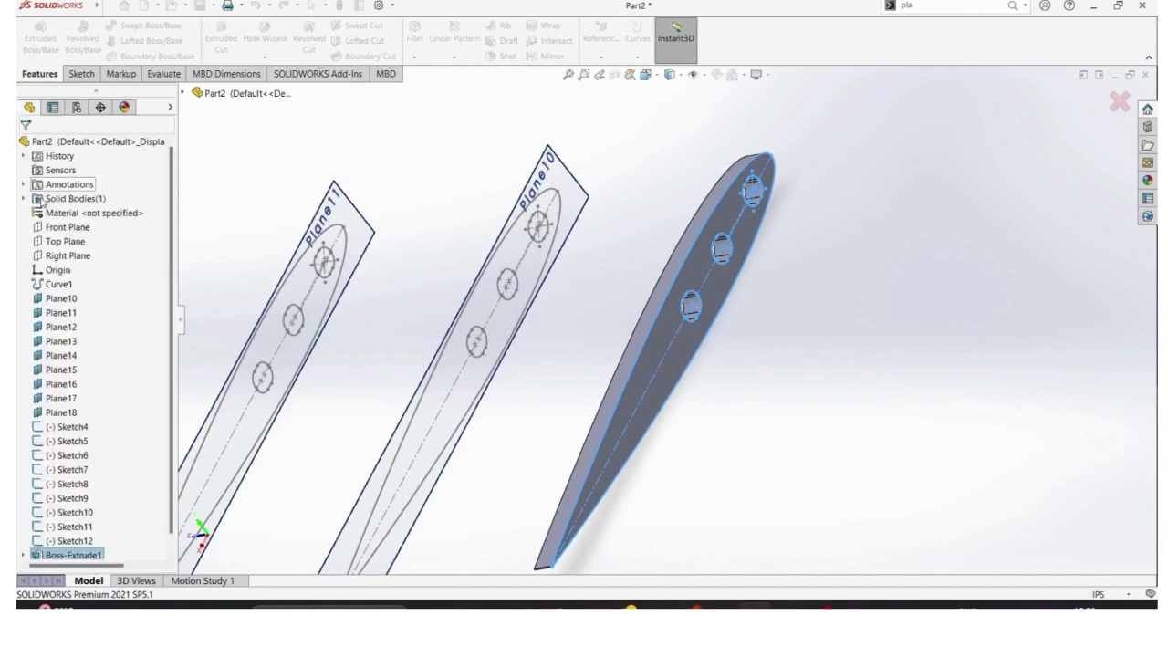
left_click(52, 428)
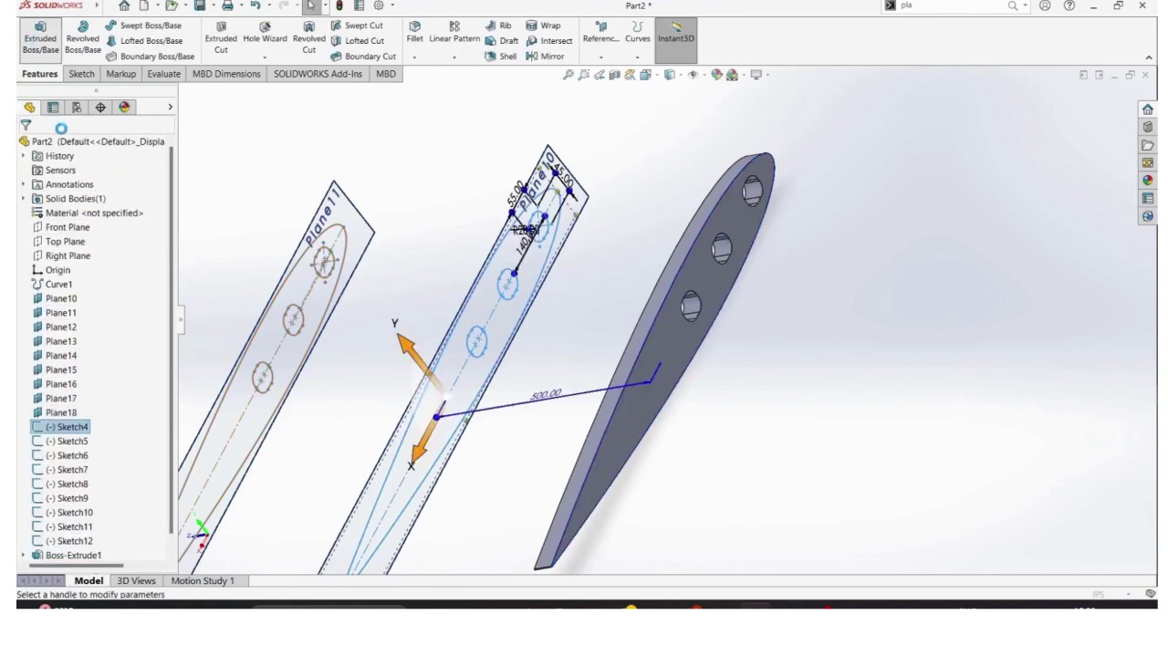
left_click(39, 37)
mouse_move(550, 356)
middle_mouse_down()
mouse_move(553, 338)
mouse_move(601, 368)
middle_mouse_up()
left_click(98, 228)
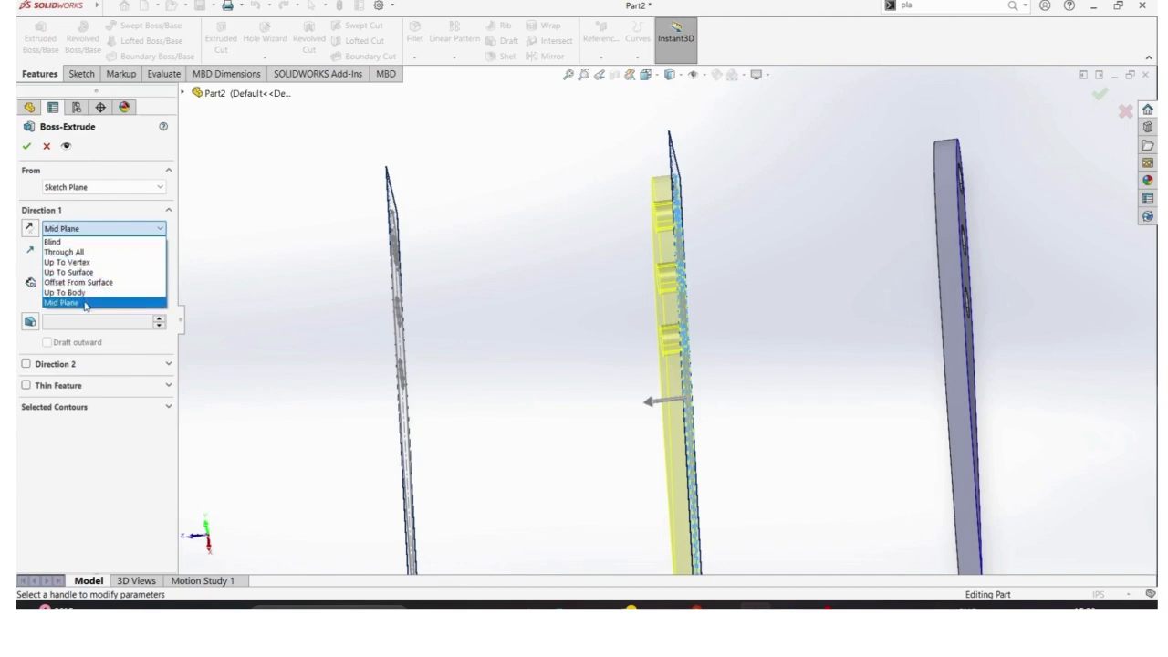
left_click(85, 303)
left_click(26, 146)
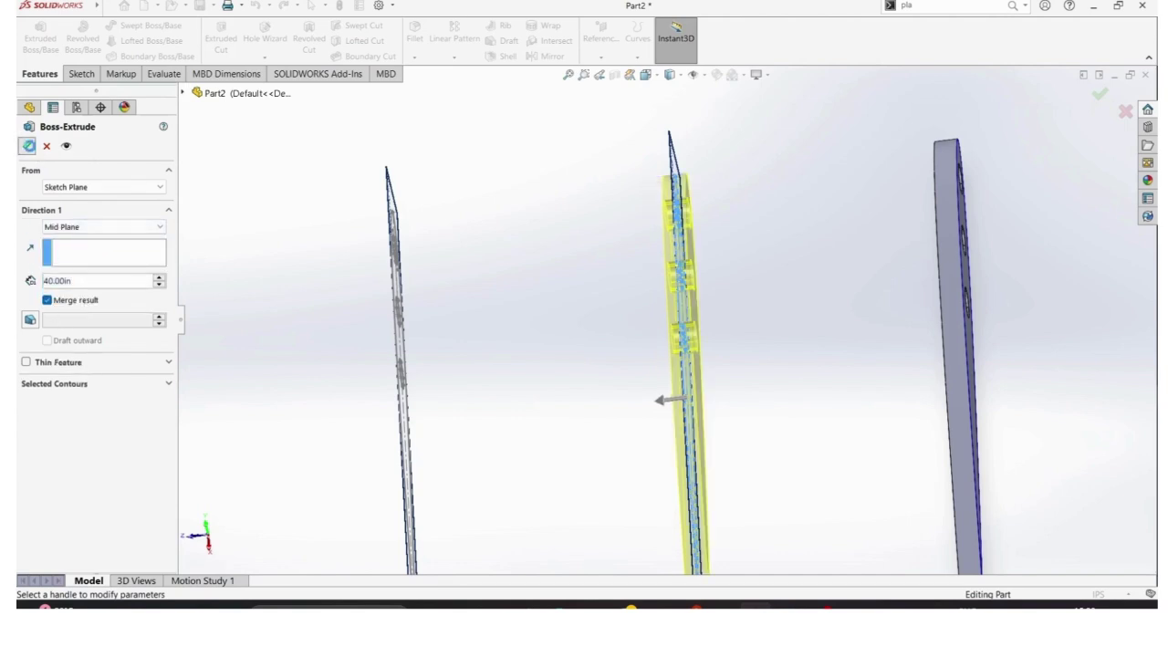
Extrude the airfoil sketch Sketch5 on Plane11 as a solid boss using the Mid Plane end condition.
middle_click_drag(535, 320, 447, 311)
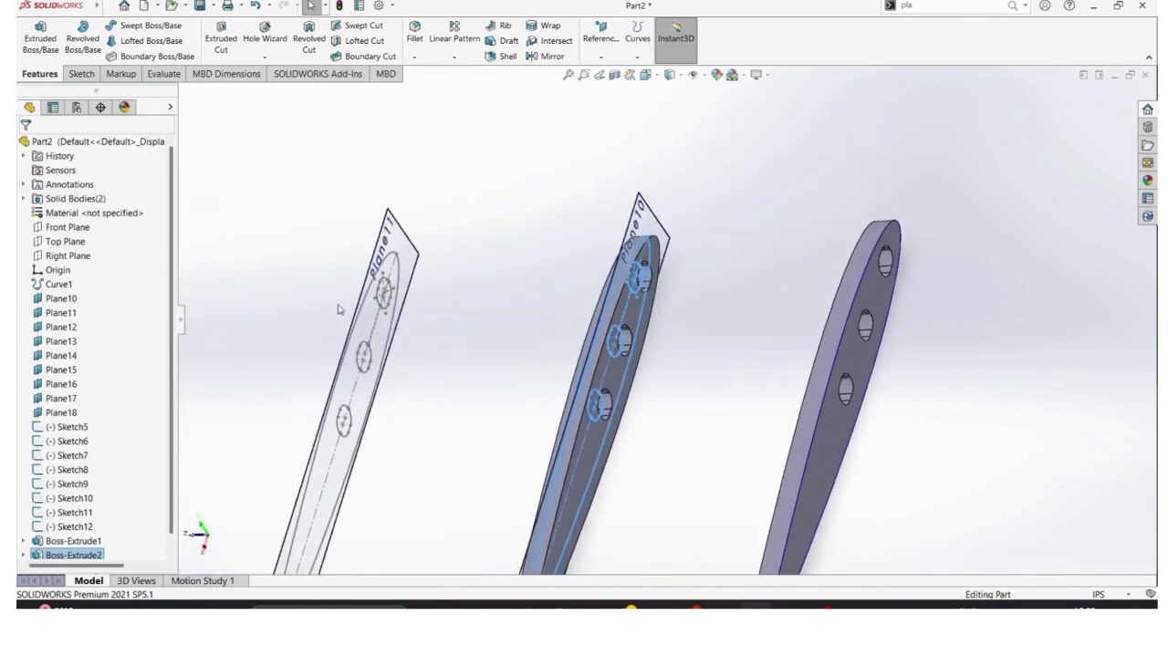
left_click(66, 426)
left_click(61, 394)
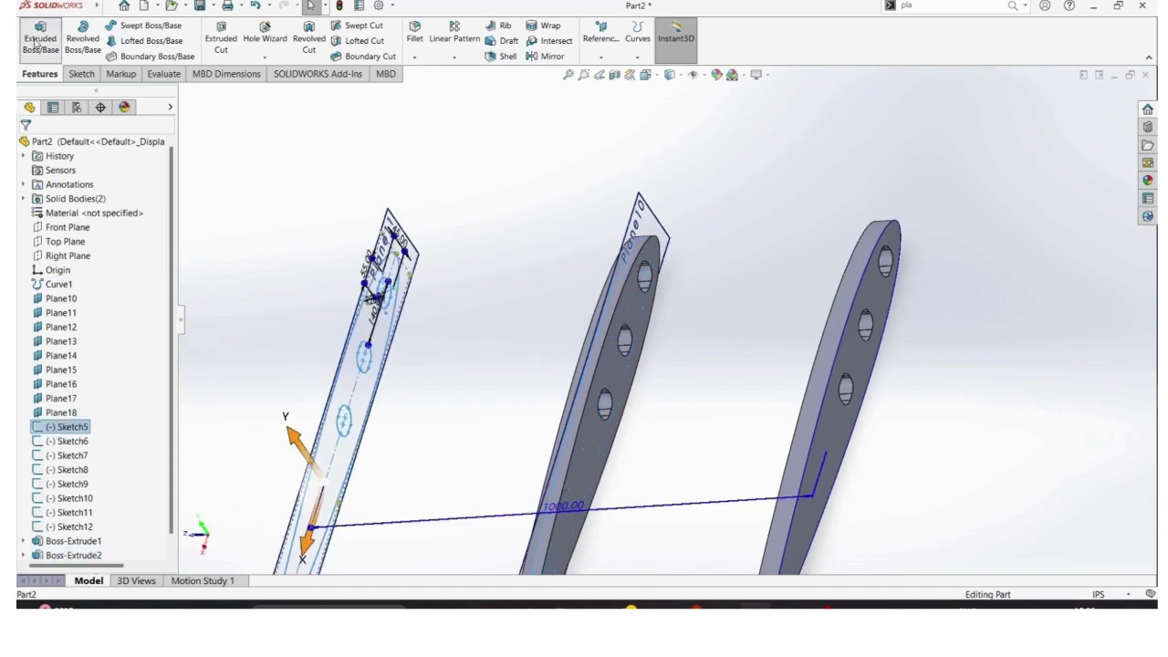
left_click(101, 228)
left_click(64, 301)
left_click(26, 146)
Extrude Sketch6 on Plane12 into a rib with a Mid Plane depth of 40 in.
scroll(310, 354, "up", 5)
scroll(425, 396, "down", 5)
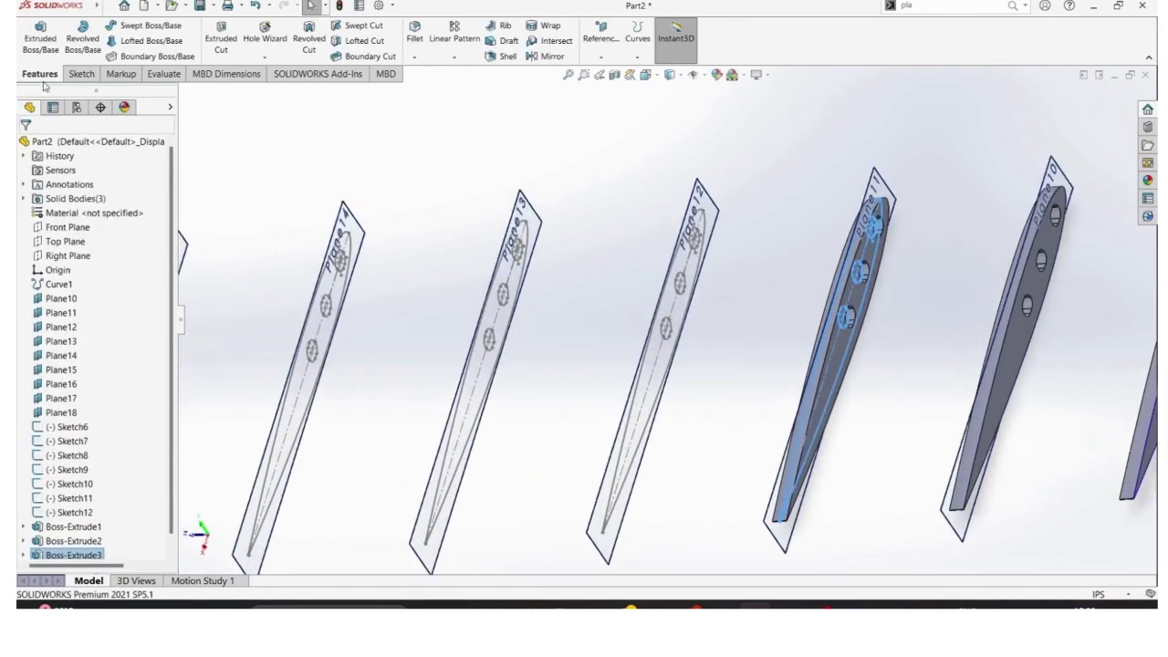
left_click(43, 50)
left_click(27, 146)
left_click(64, 427)
left_click(40, 41)
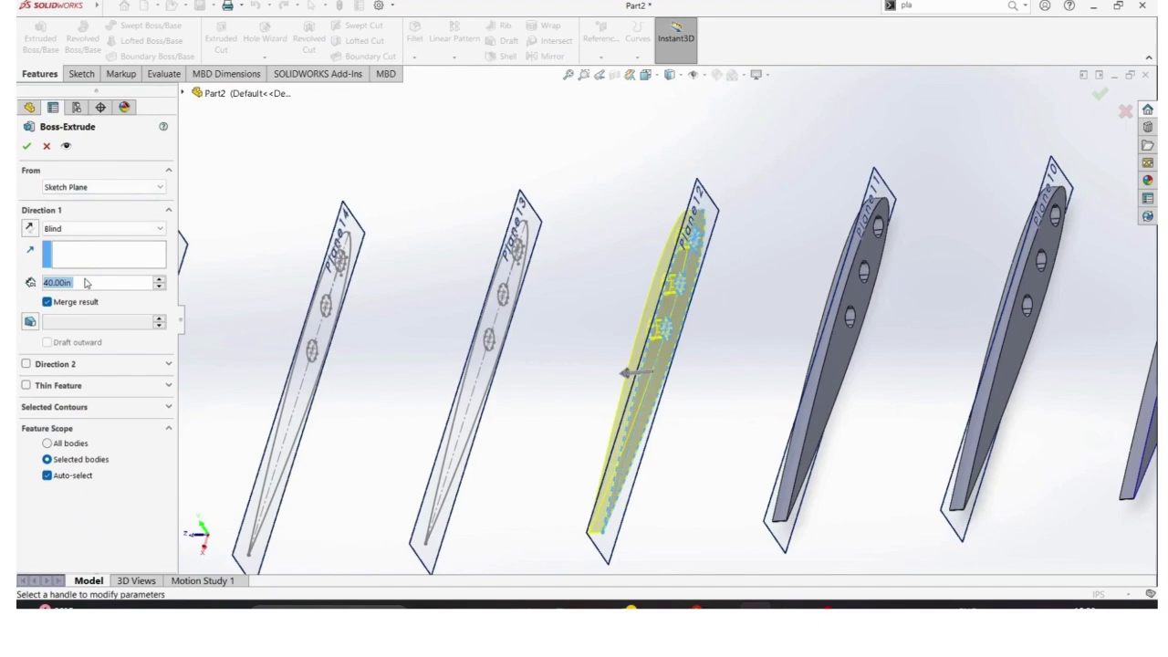
left_click(91, 228)
left_click(95, 307)
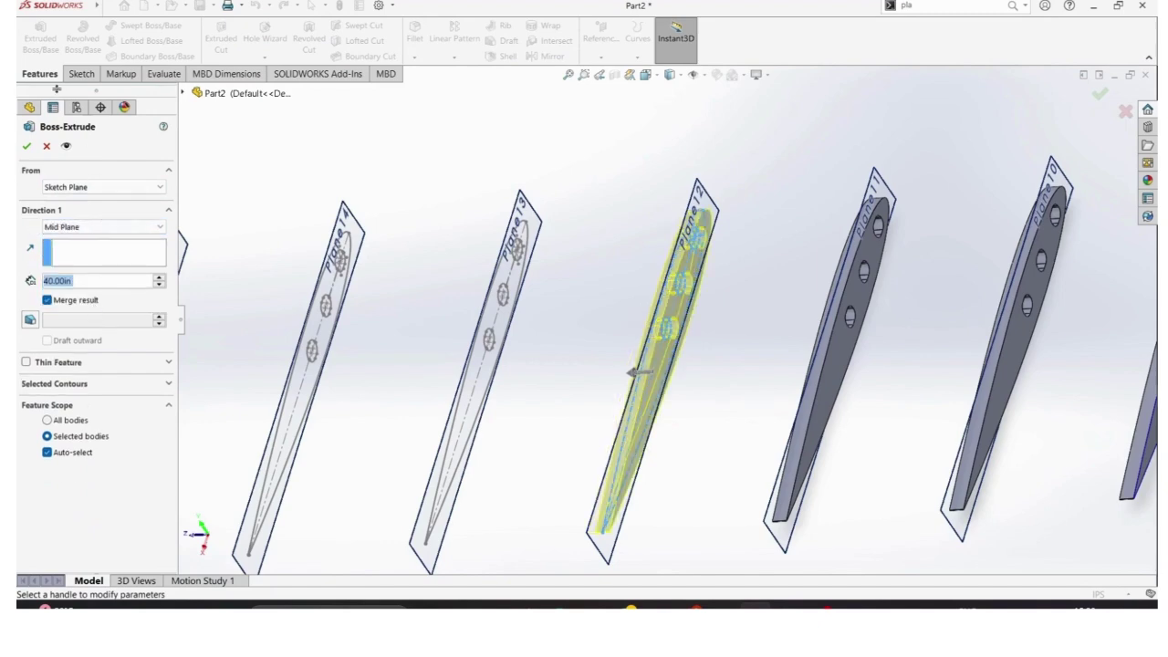
left_click(23, 147)
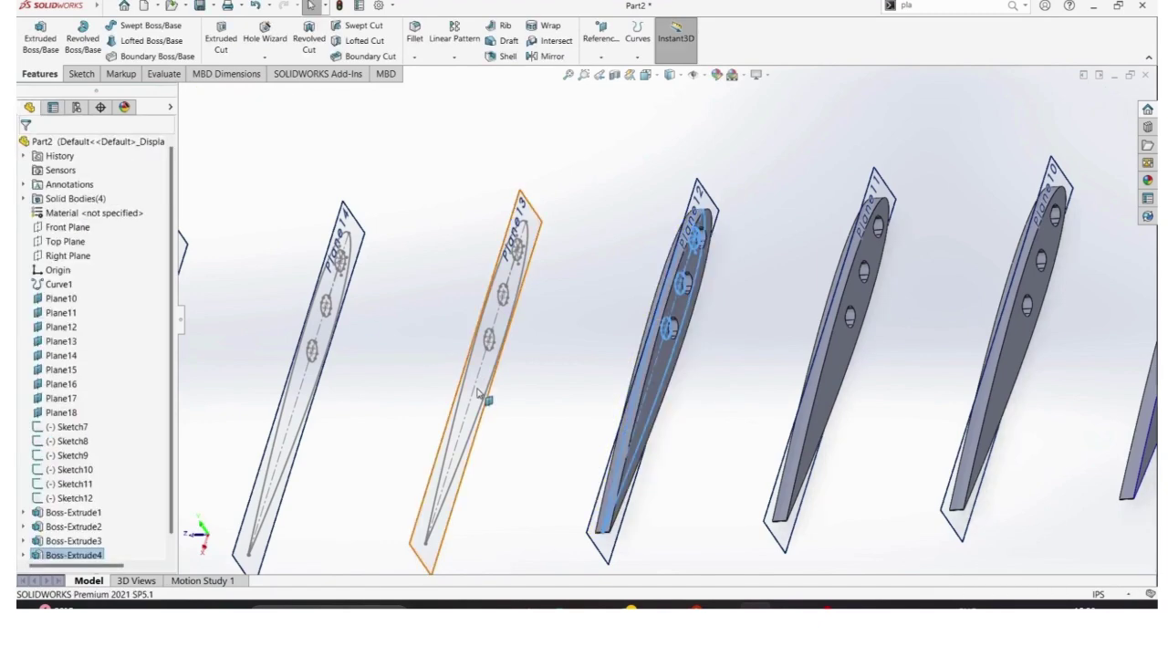
Extrude Sketch7 on Plane13 into a rib with a Mid Plane depth of 40 in.
left_click(44, 47)
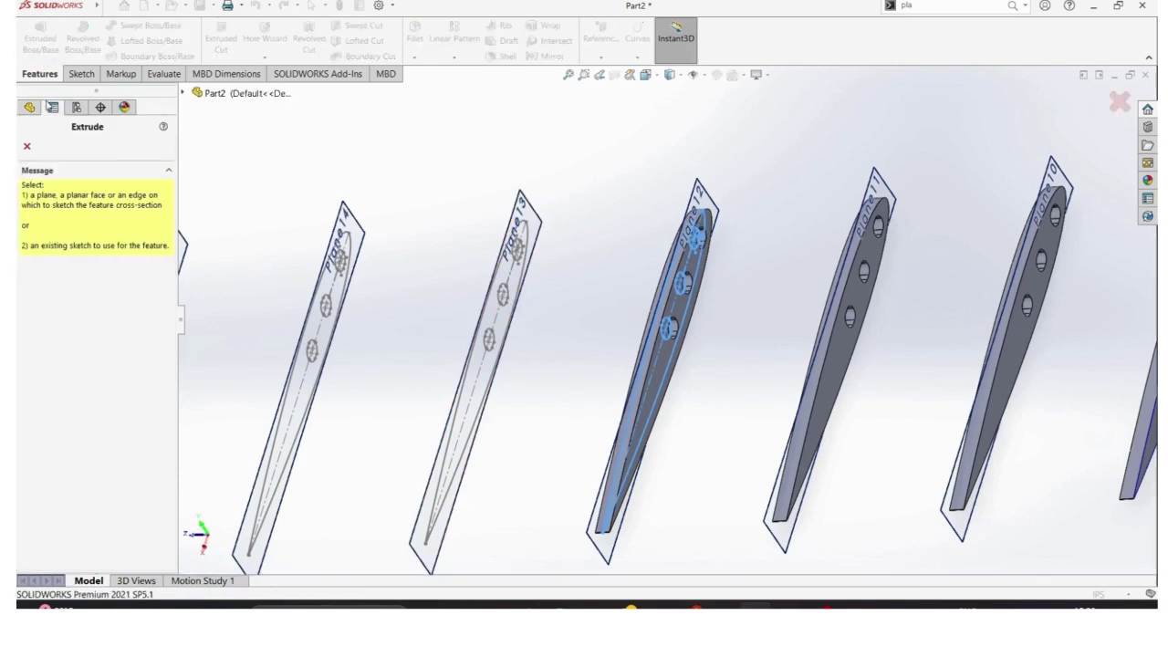
left_click(28, 147)
left_click(72, 427)
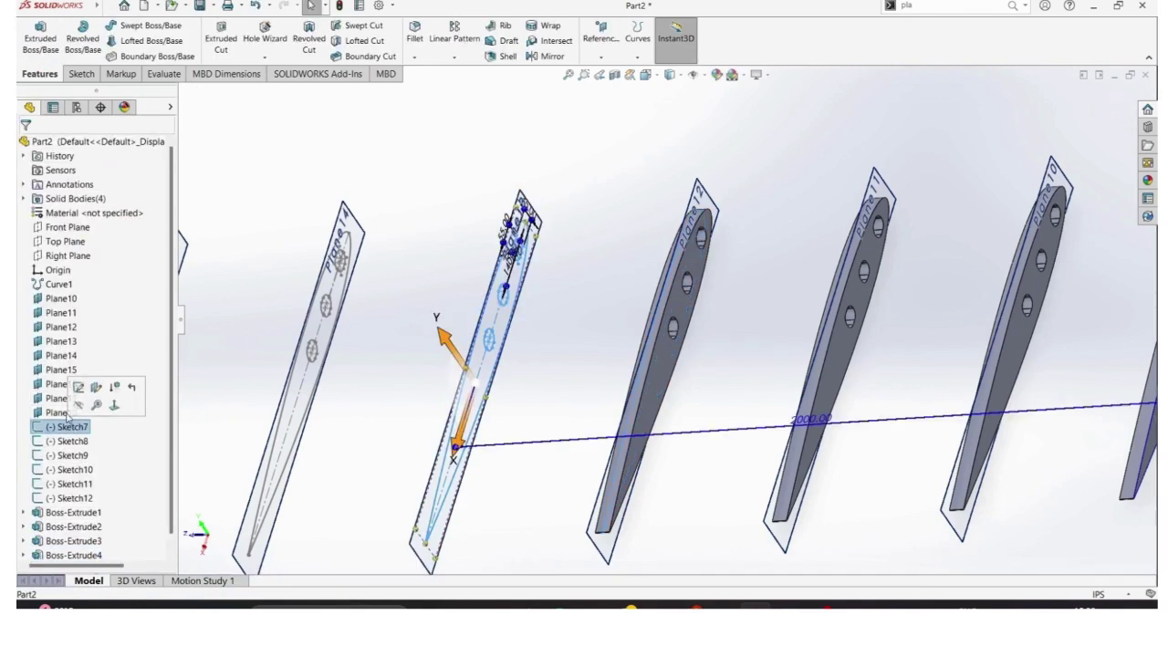
left_click(39, 38)
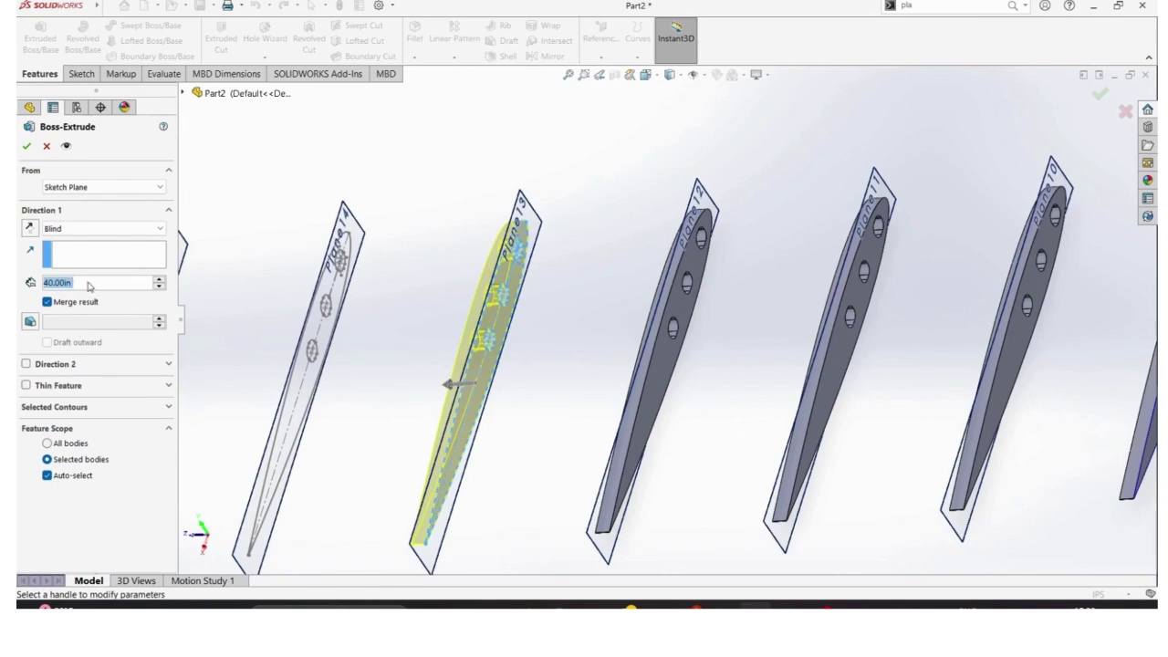
left_click(95, 229)
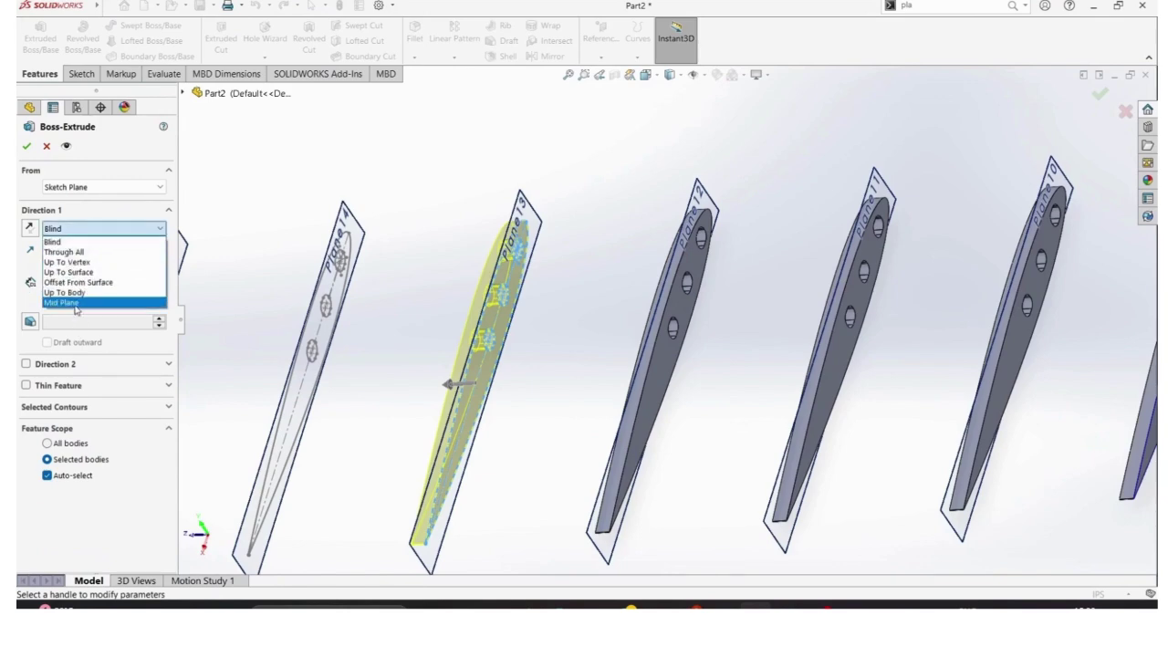
left_click(76, 302)
left_click(27, 149)
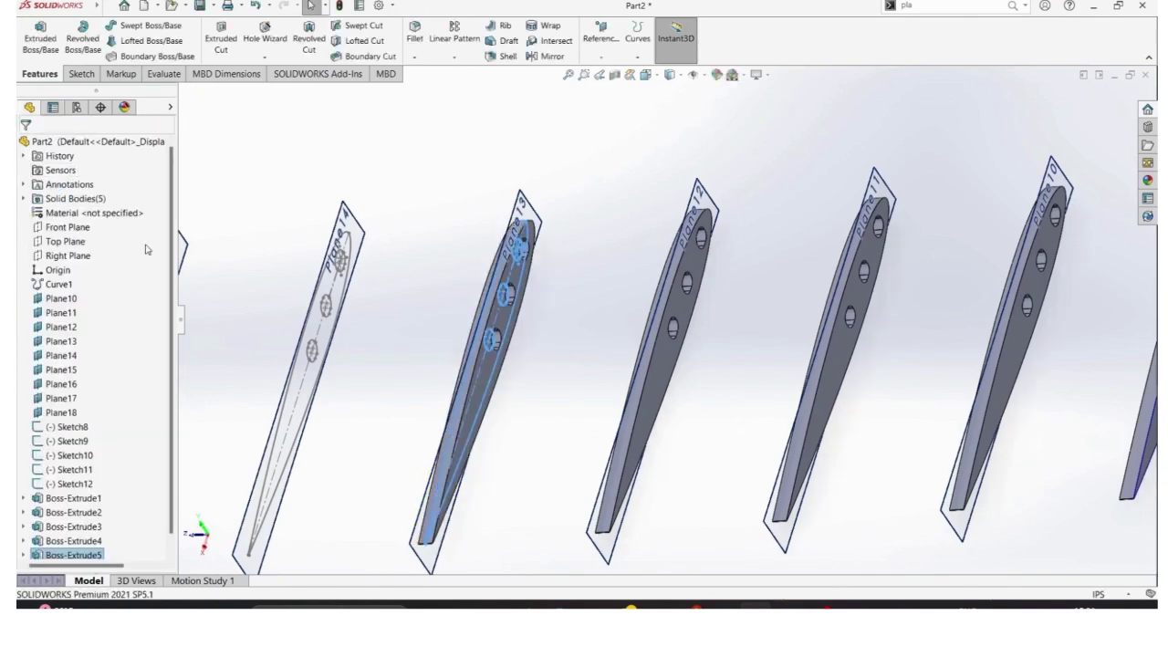
Extrude Sketch8 on Plane14 into a rib with a Mid Plane depth of 40 in.
left_click(66, 428)
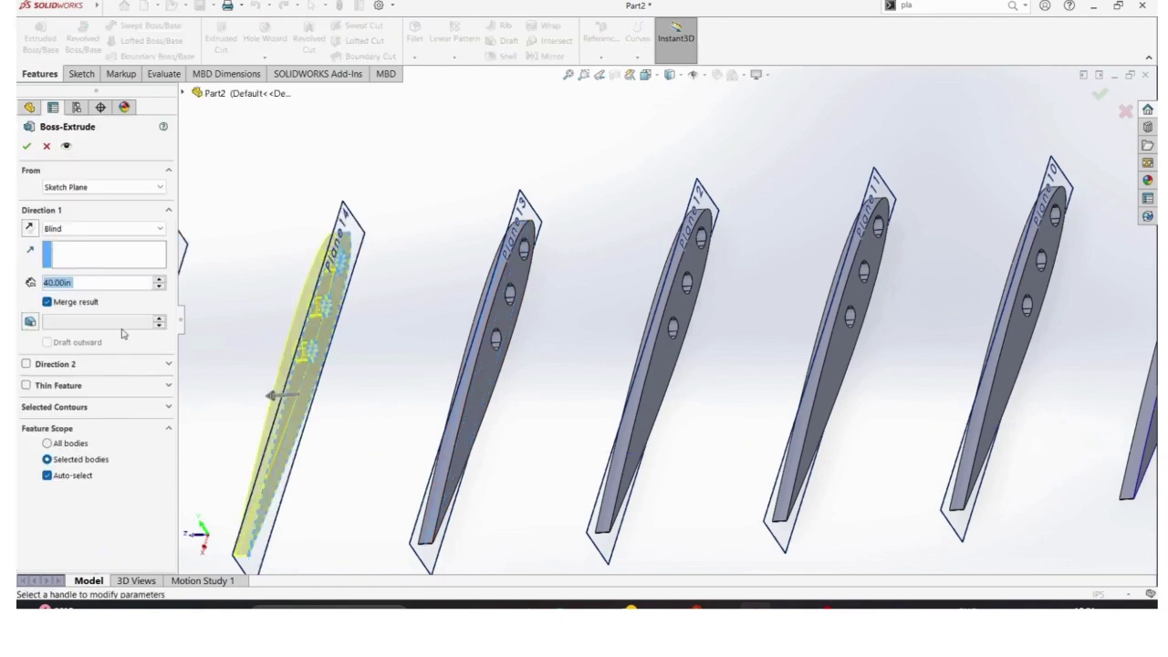
left_click(103, 228)
left_click(87, 299)
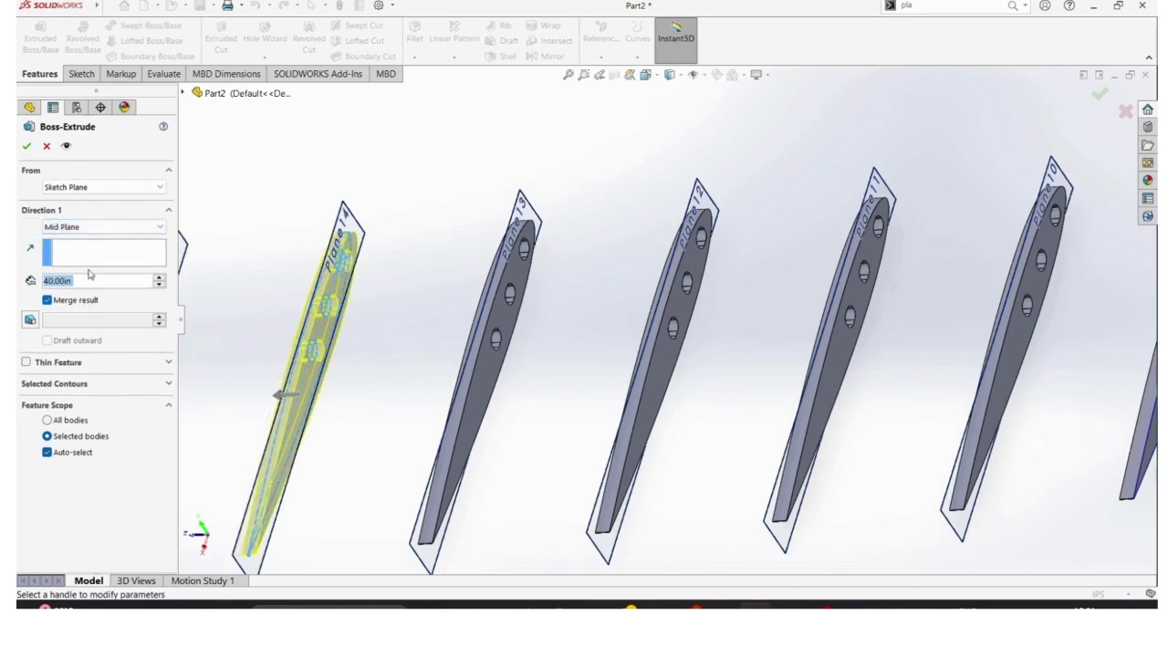
left_click(27, 148)
Extrude Sketch9 on Plane15 into a rib with a Mid Plane depth of 40 in.
key("f")
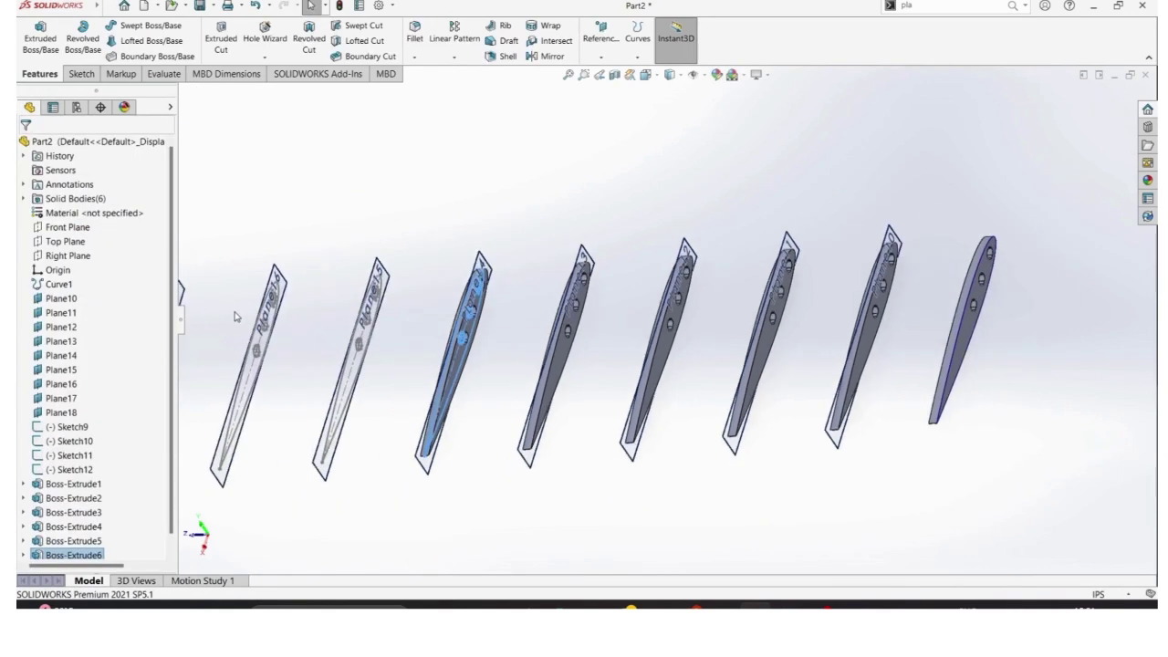
scroll(547, 347, "down", 3)
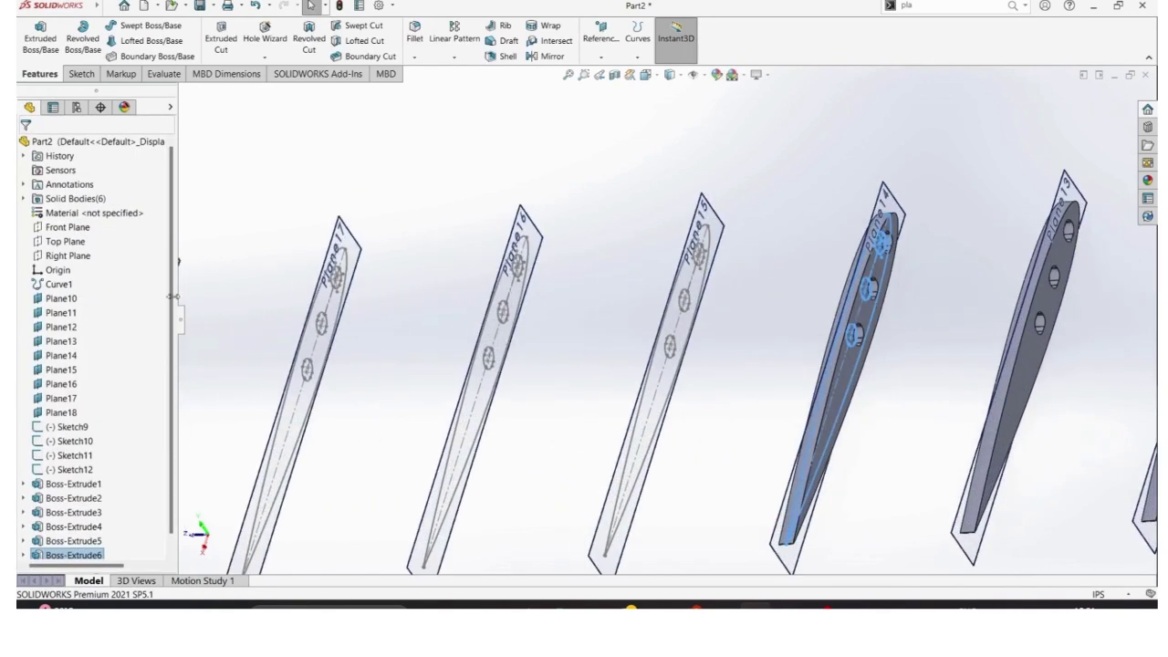
left_click(73, 426)
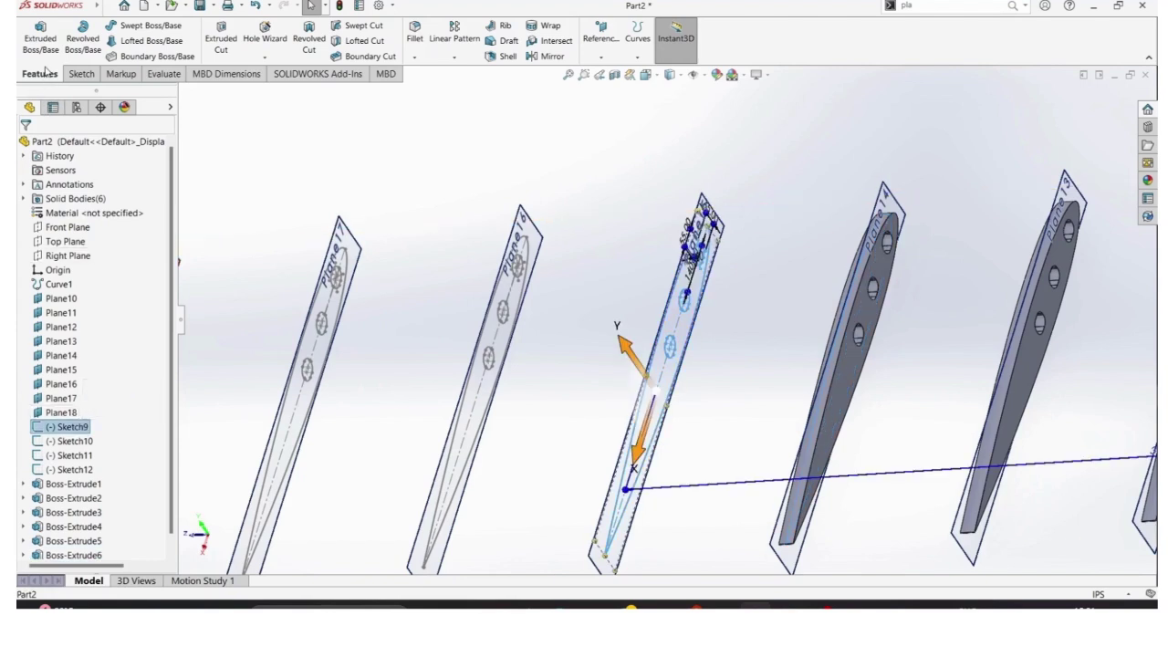
left_click(40, 38)
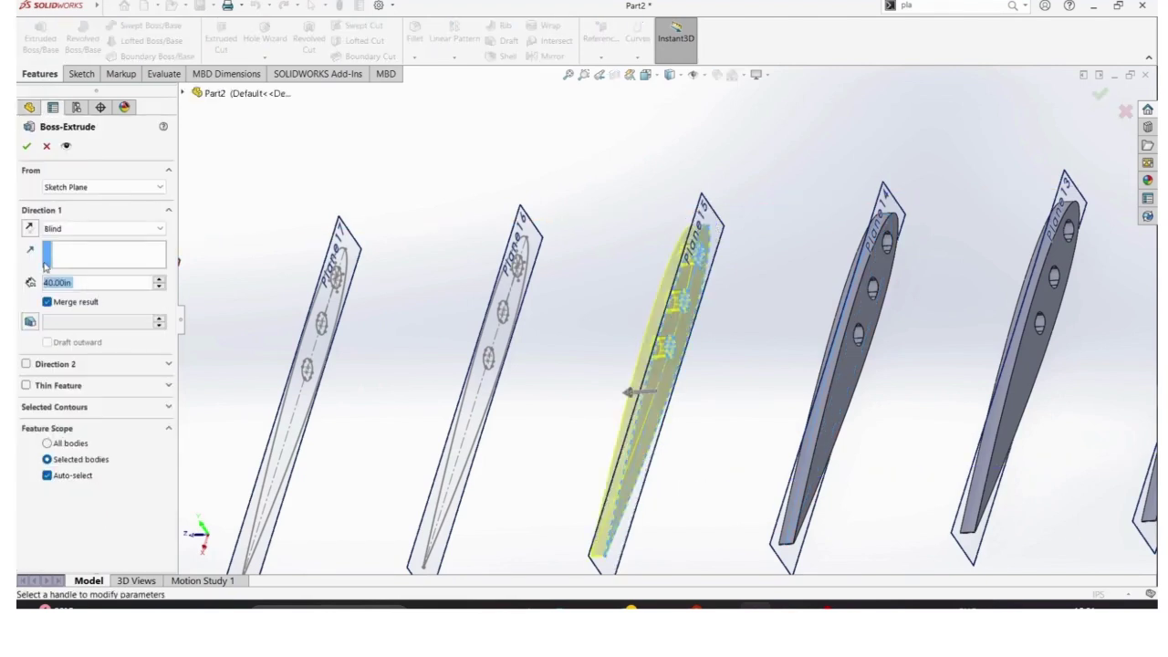
left_click(91, 228)
left_click(82, 301)
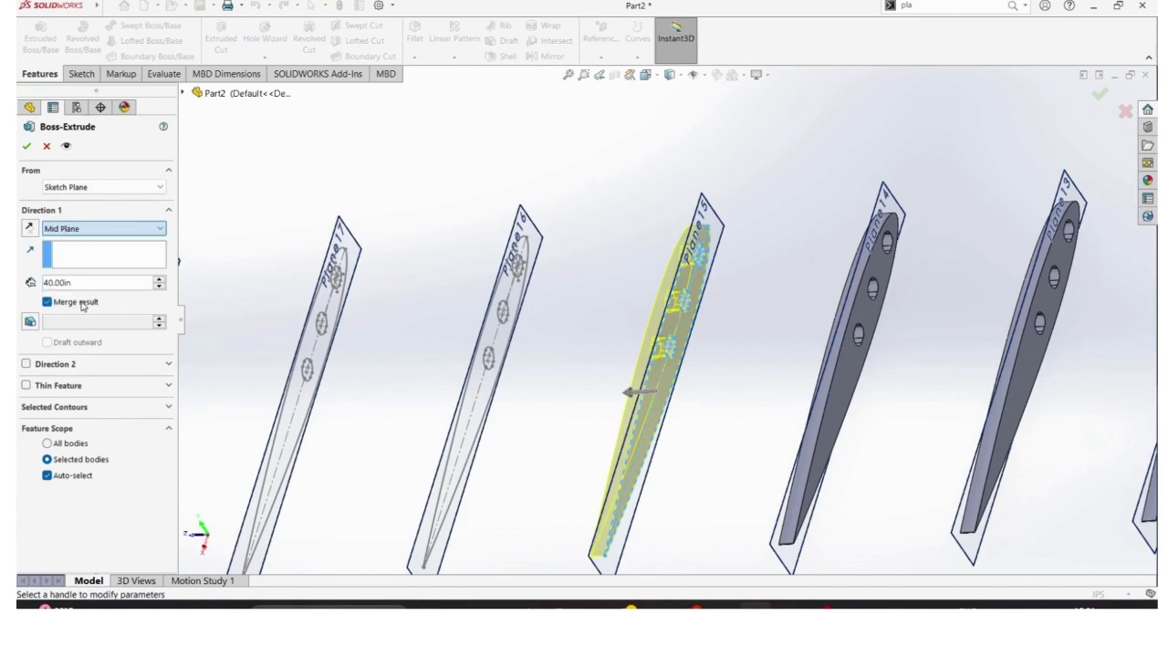
left_click(27, 147)
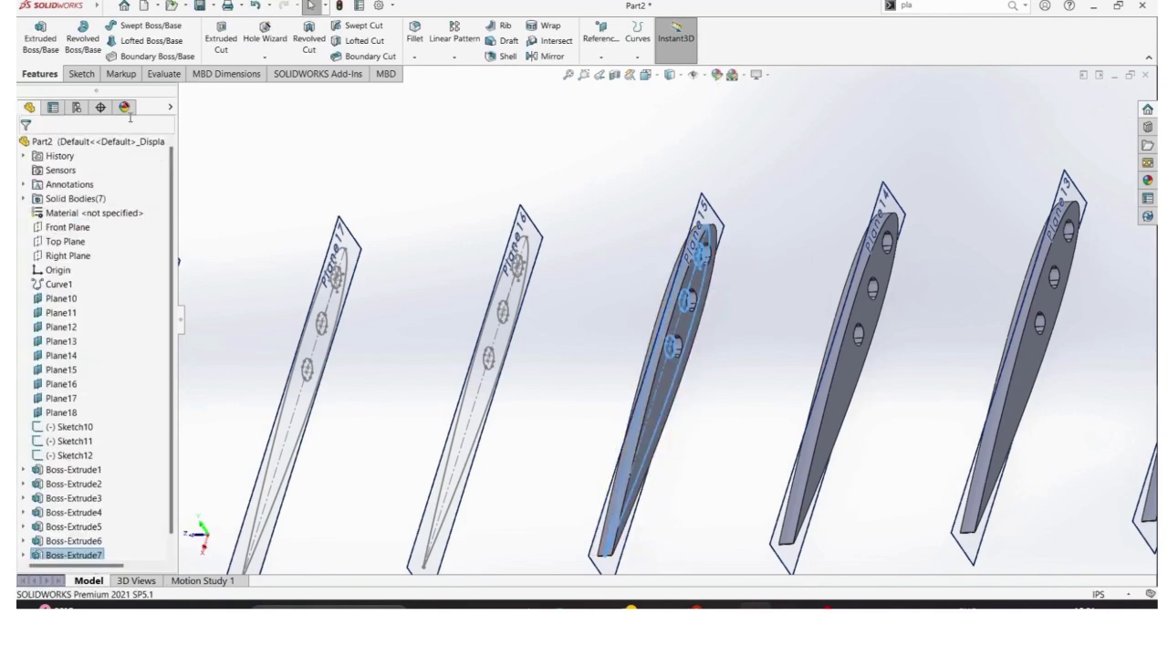
Extrude Sketch10 on Plane16 into a rib with a Mid Plane depth of 40 in.
left_click(73, 426)
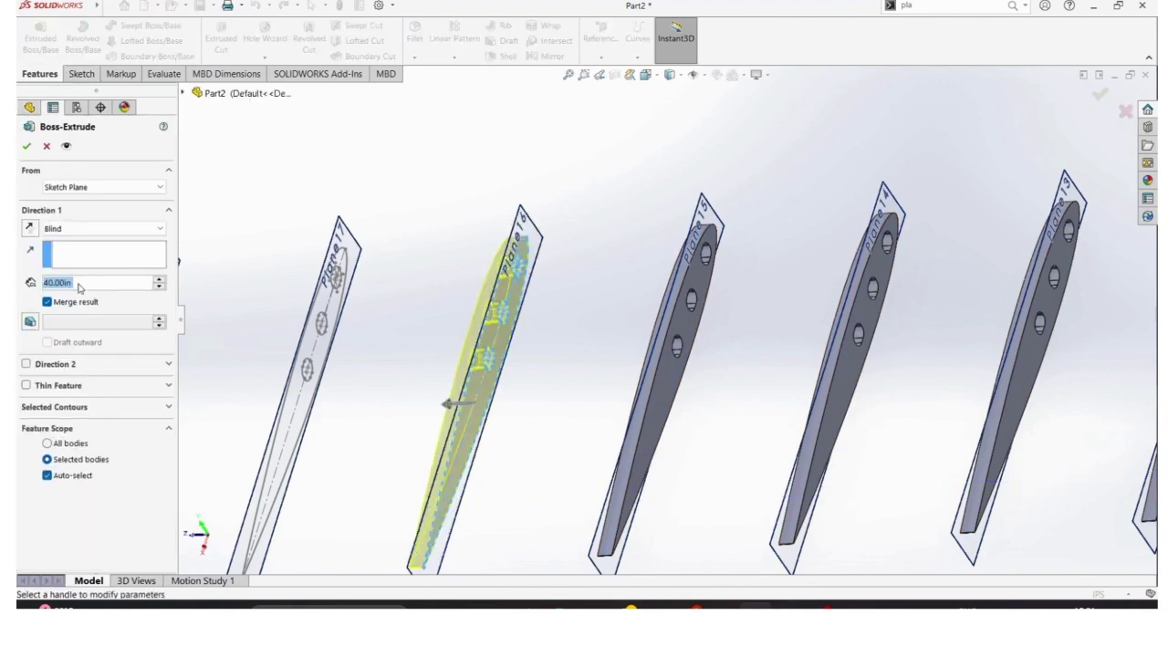
left_click(94, 229)
left_click(73, 296)
left_click(27, 144)
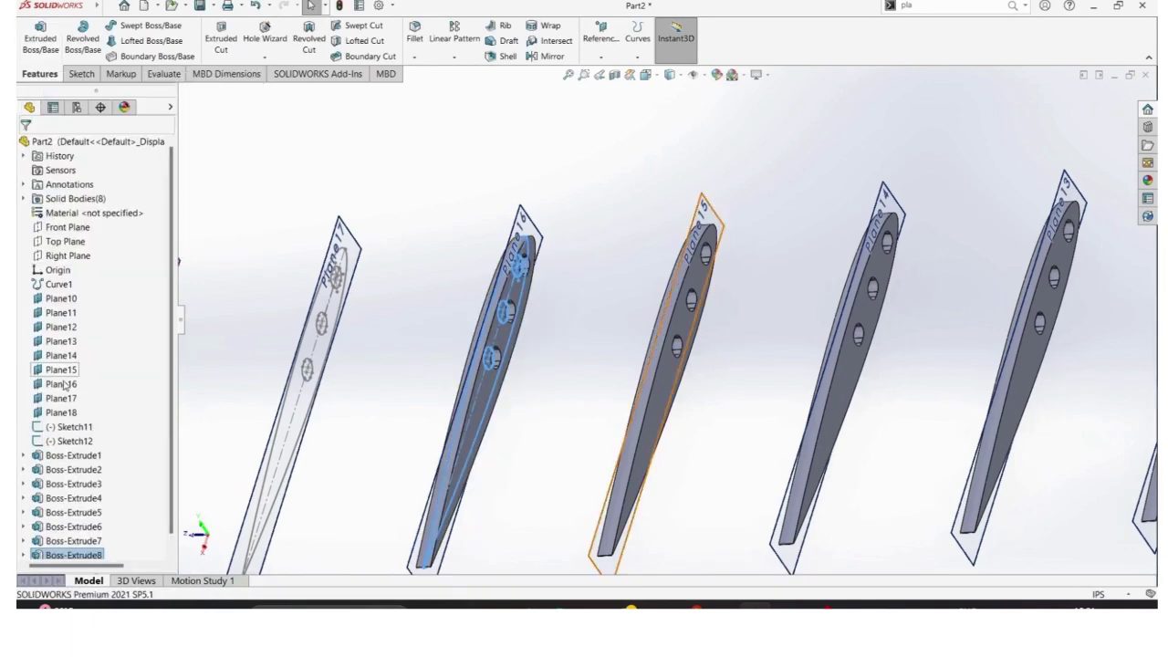
Extrude Sketch11 on Plane17 into a rib with a Mid Plane depth of 40 in.
left_click(69, 426)
left_click(39, 36)
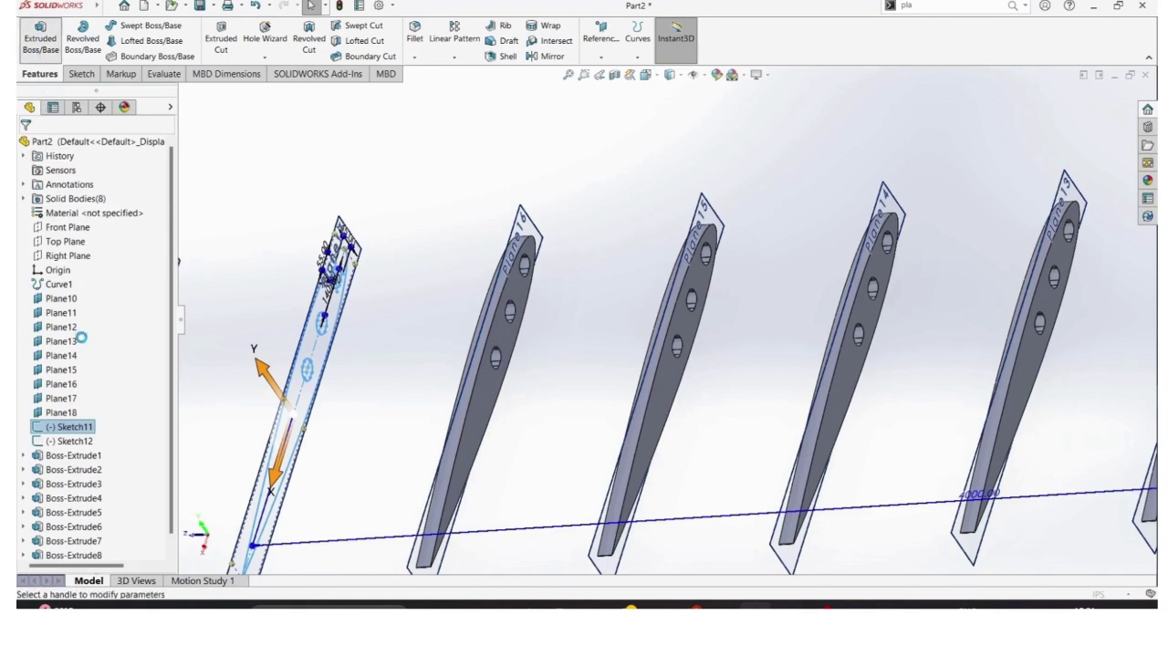
left_click(91, 228)
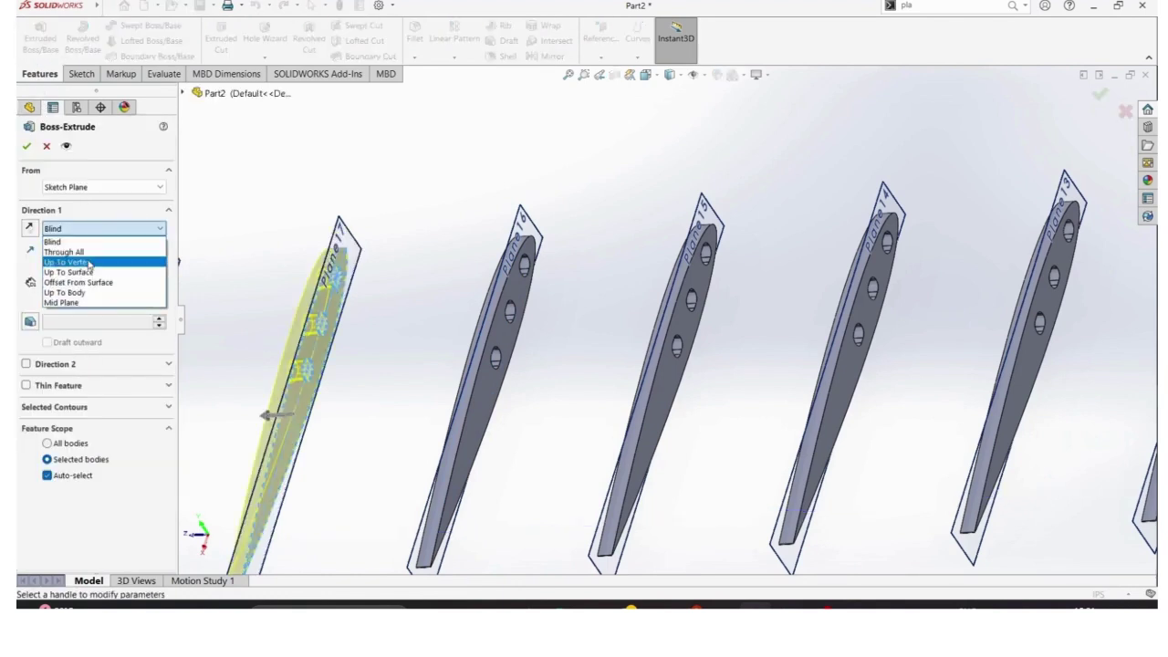
left_click(92, 308)
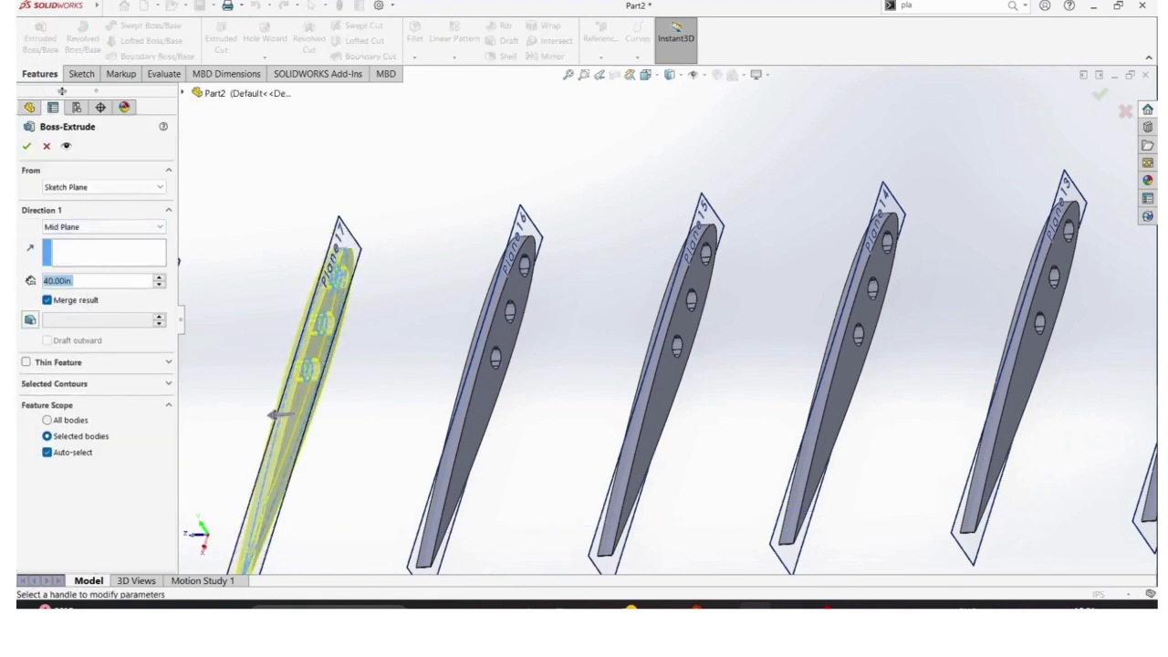
left_click(27, 147)
Extrude the last airfoil sketch, Sketch12 on Plane18, into a rib with a Mid Plane depth of 40 in.
scroll(301, 347, "up", 5)
scroll(392, 347, "down", 5)
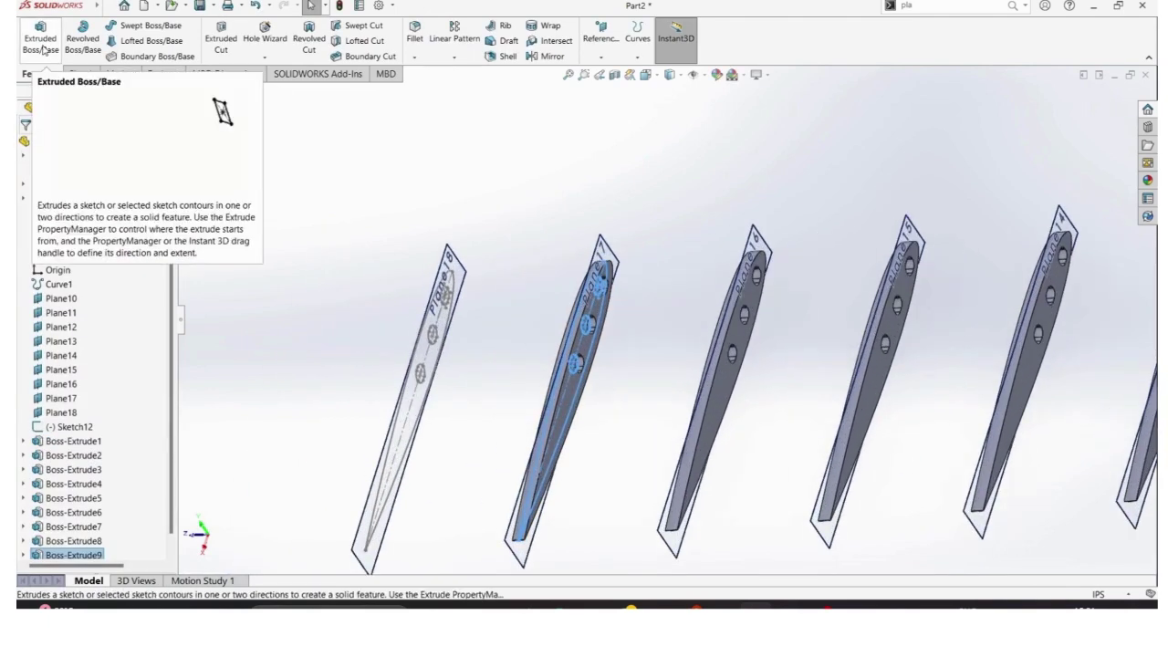
left_click(64, 426)
left_click(40, 38)
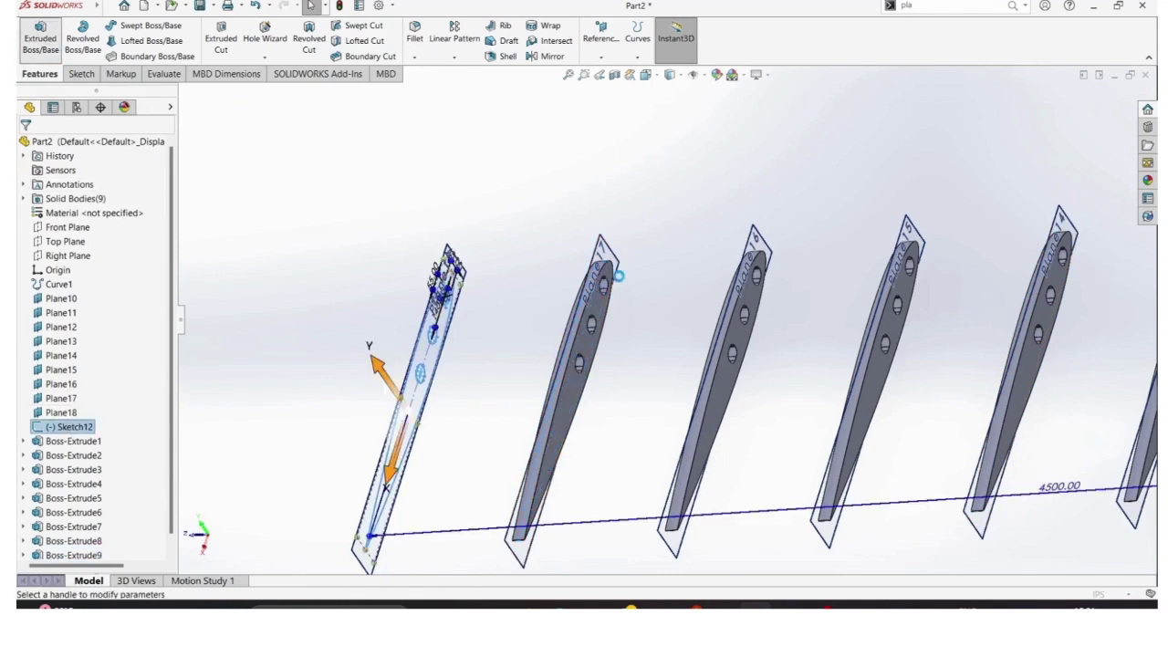
left_click(111, 229)
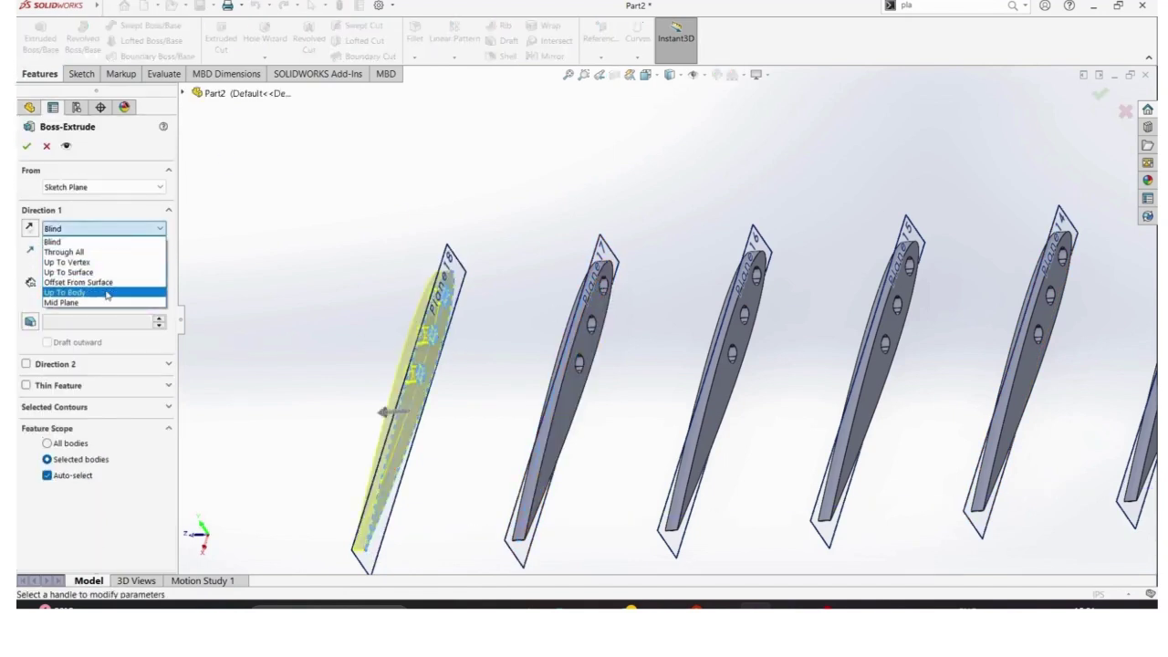
left_click(108, 311)
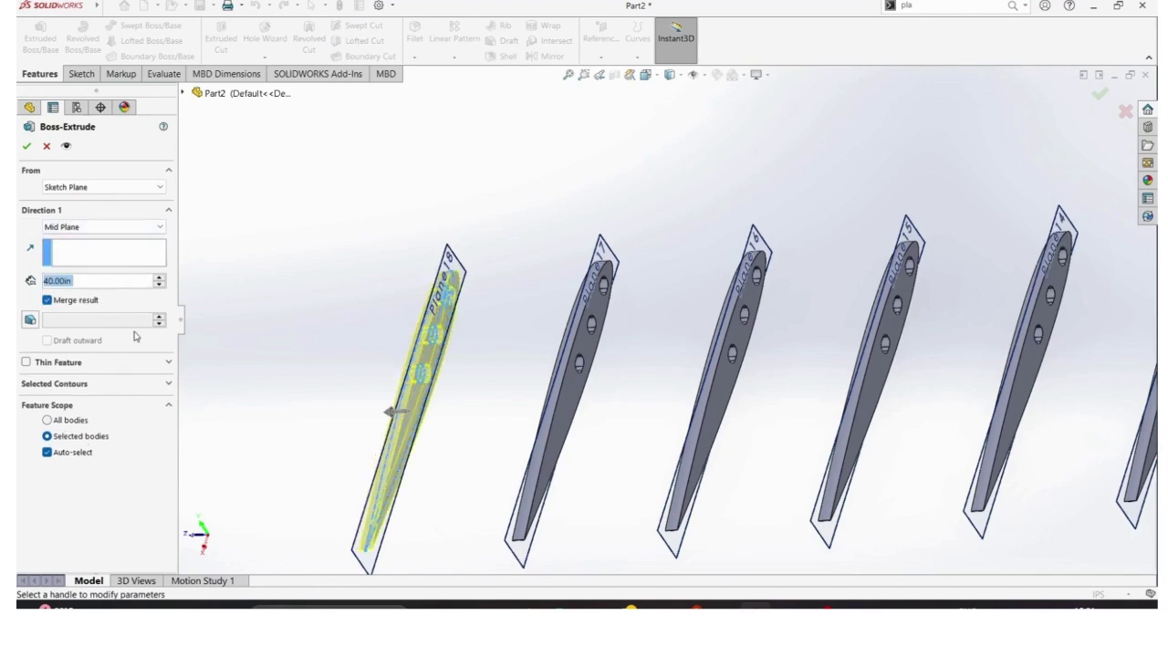
left_click(26, 146)
scroll(883, 333, "up", 5)
scroll(883, 333, "down", 6)
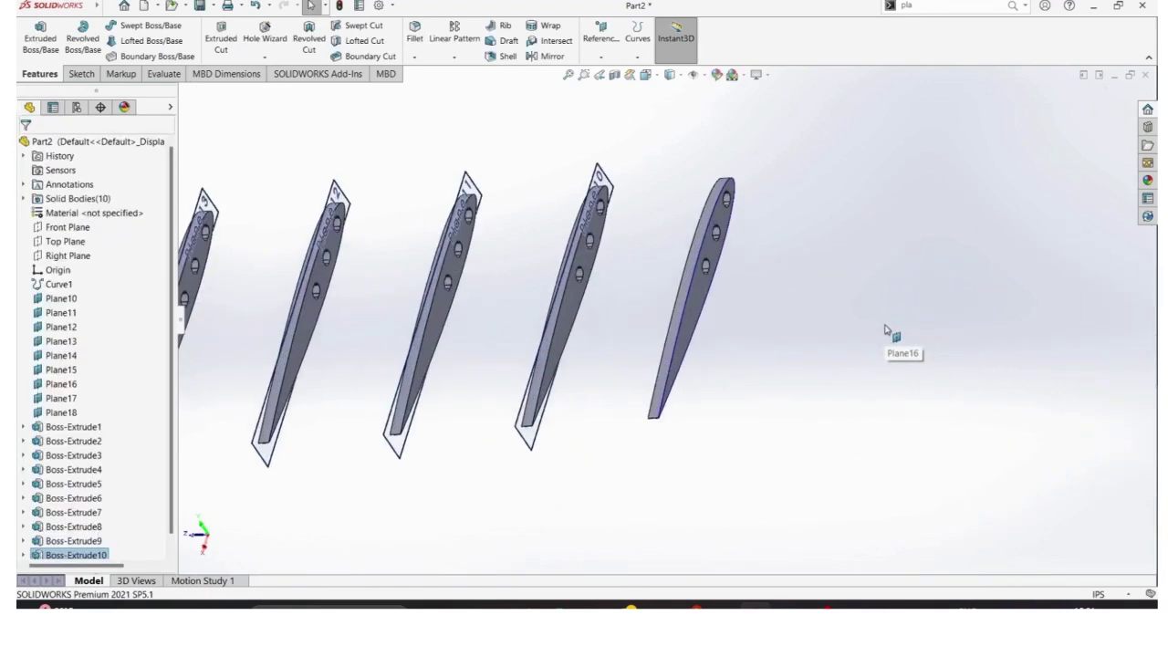
scroll(704, 319, "up", 4)
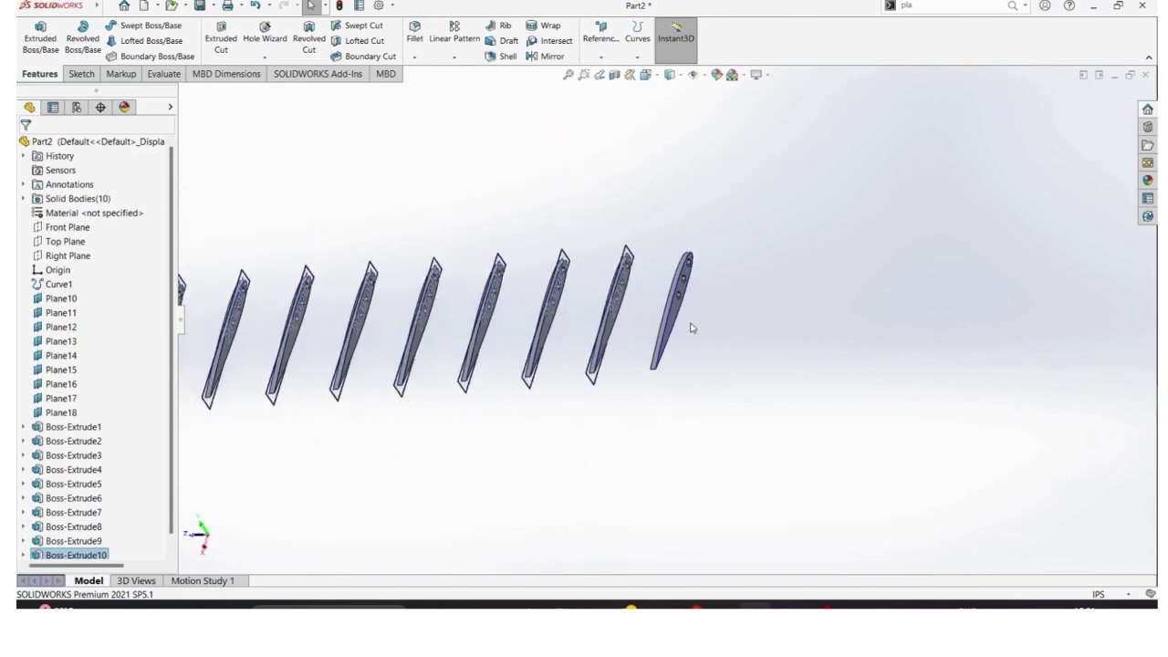
middle_click_drag(639, 303, 712, 245)
scroll(679, 298, "down", 5)
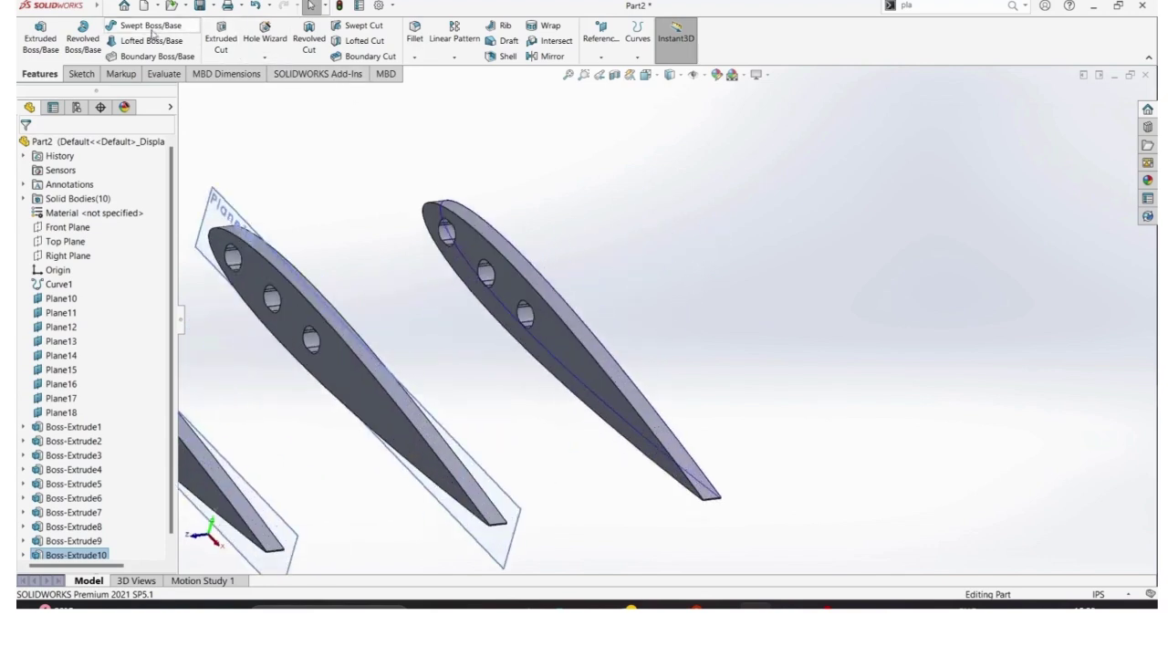
mouse_move(67, 11)
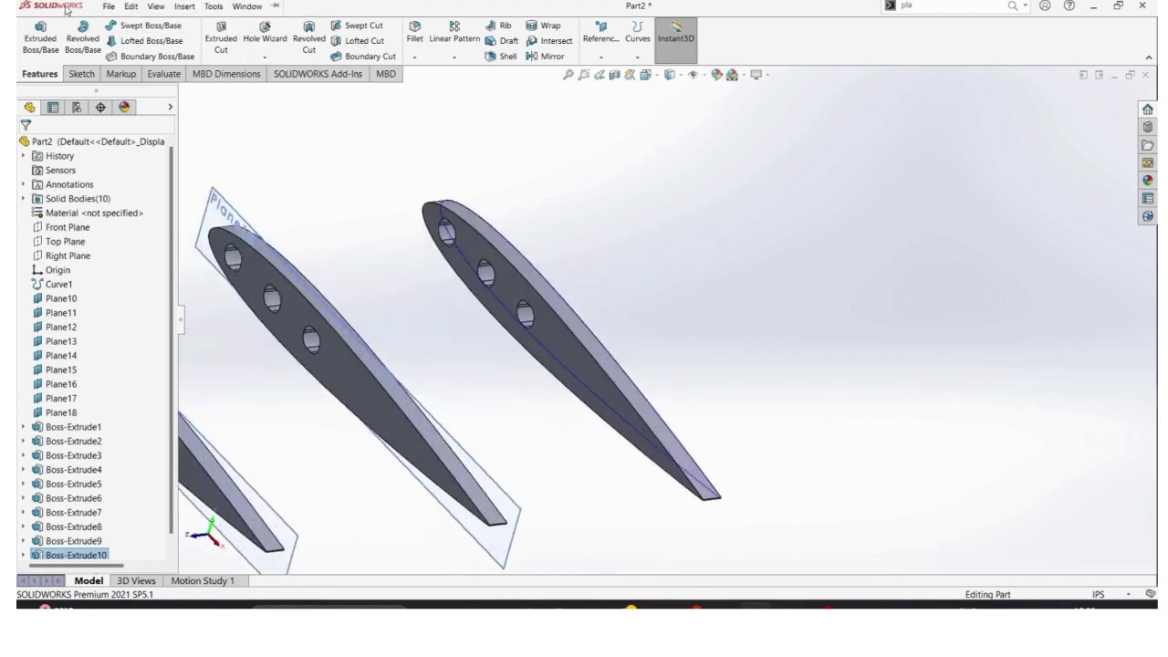
left_click(185, 6)
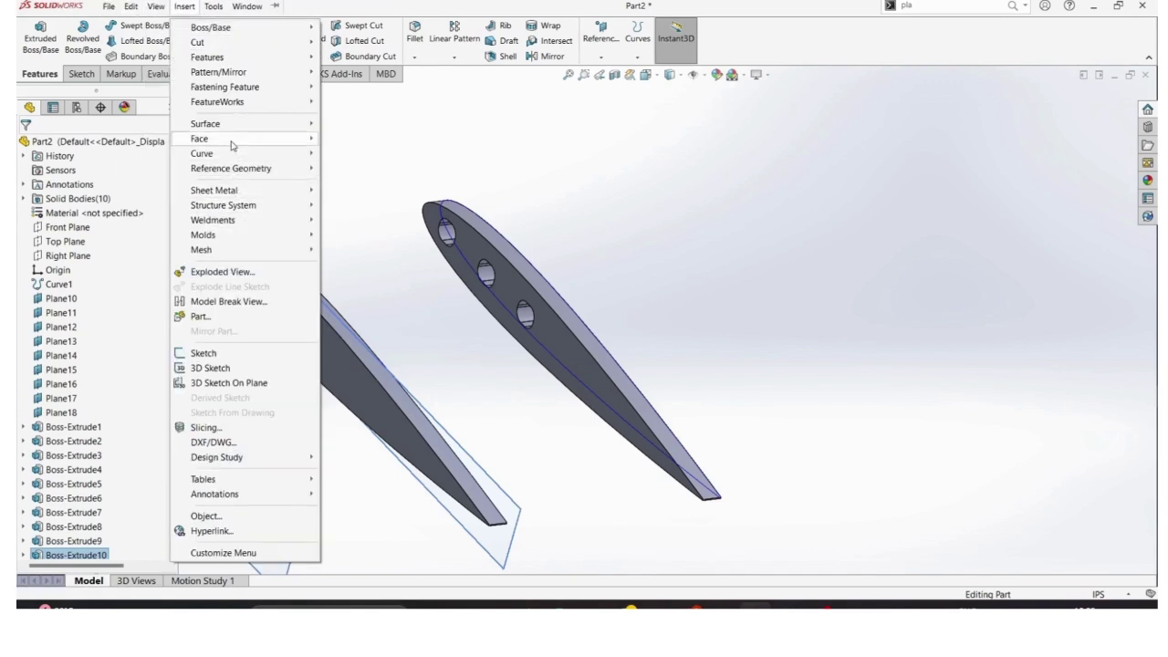
mouse_move(232, 123)
left_click(354, 124)
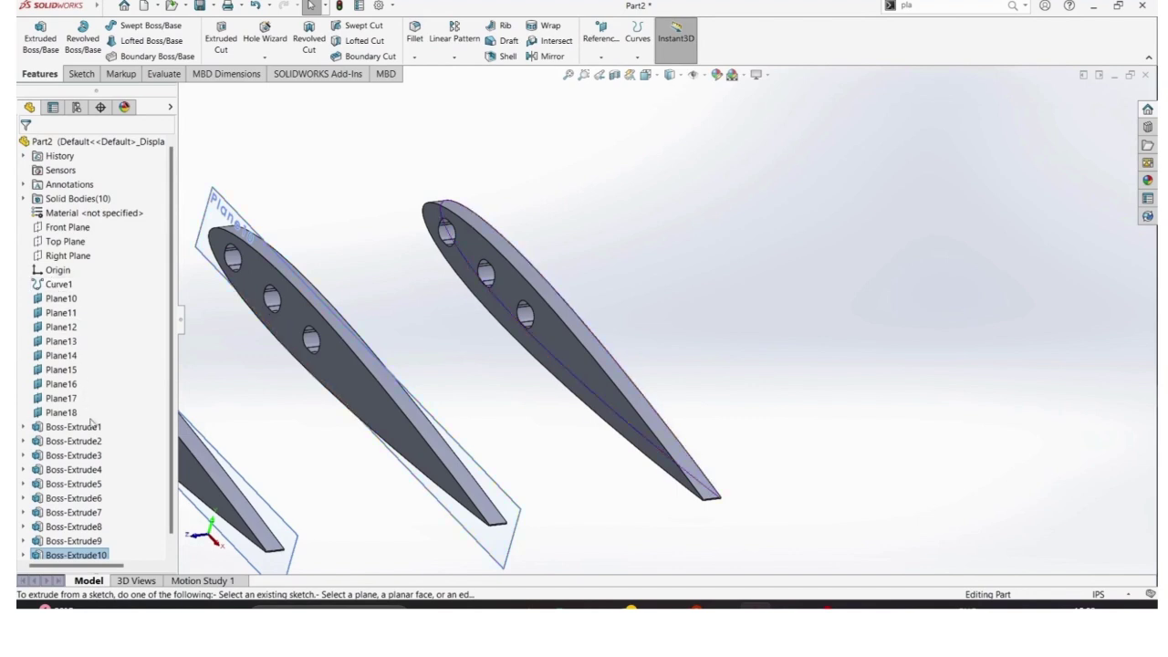
Extrude Sketch1 of Boss-Extrude1 as a surface skin using Up To Surface, ending at the face of the last rib on Plane18.
scroll(64, 425, "down", 1)
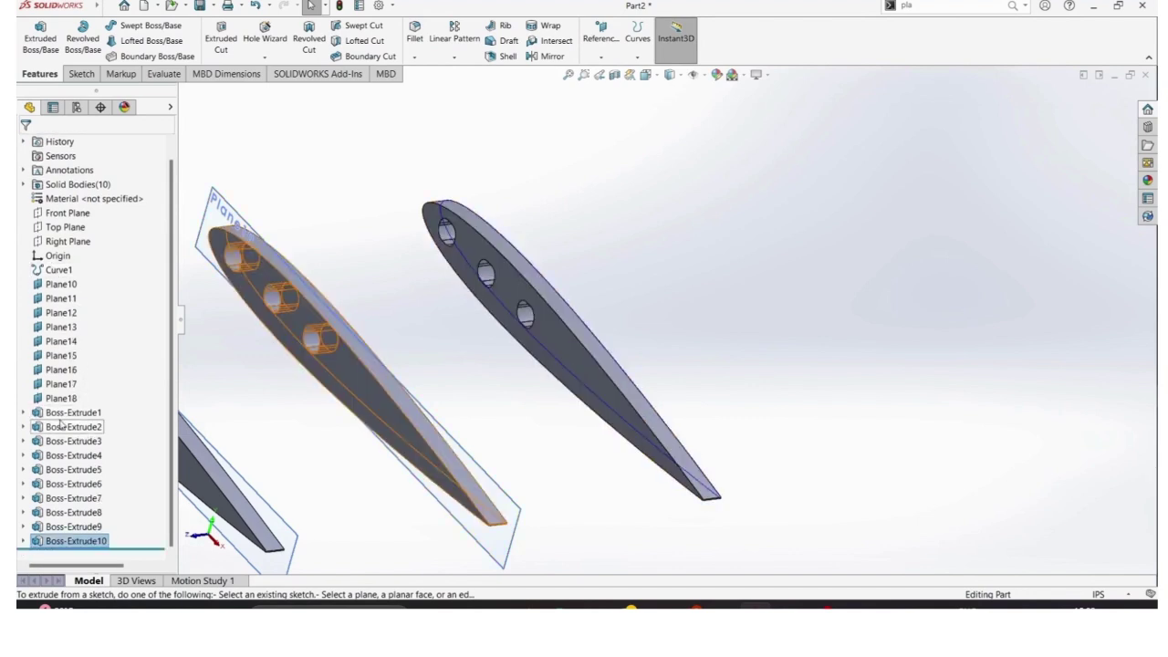
left_click(24, 413)
left_click(75, 427)
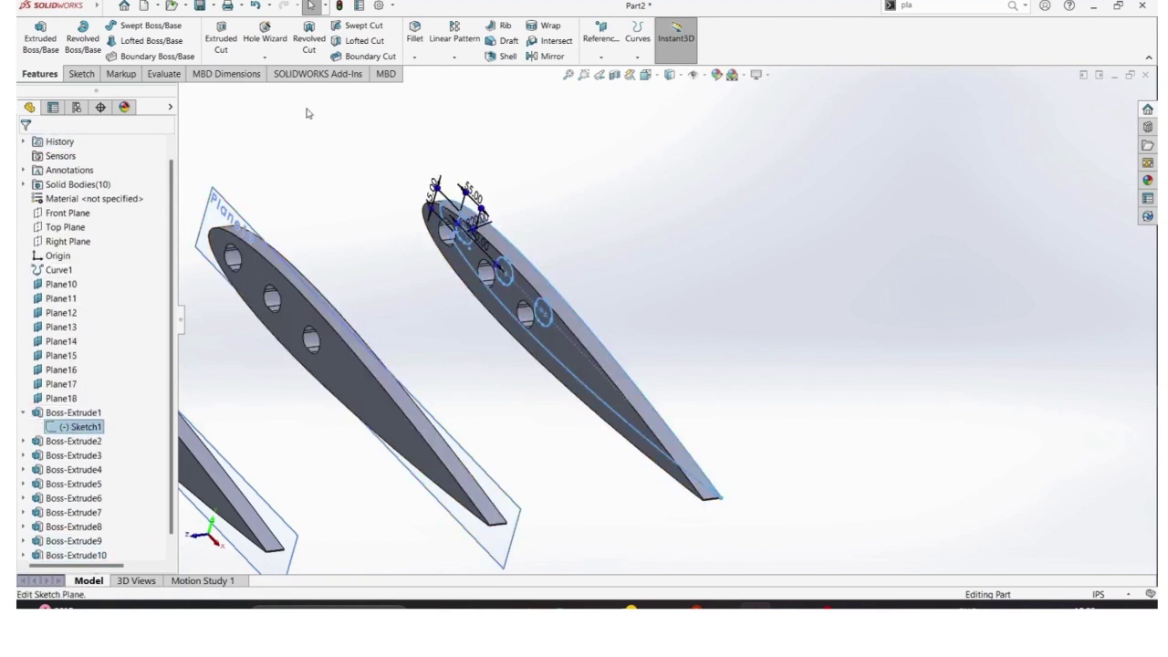
mouse_move(96, 6)
left_click(182, 7)
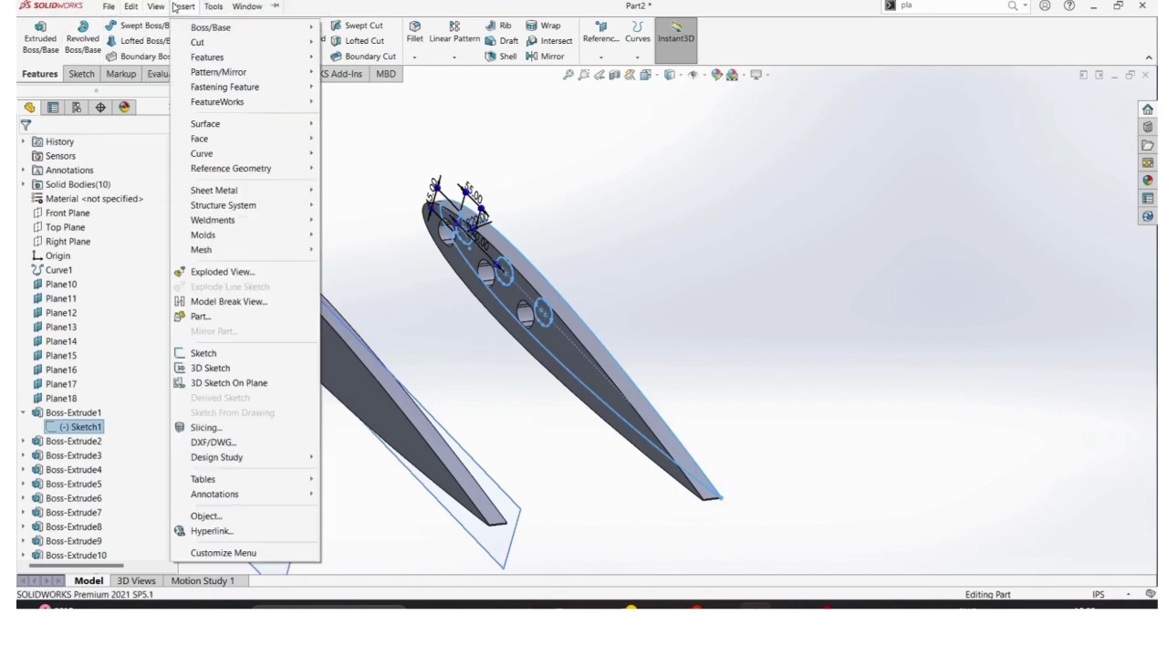
mouse_move(219, 123)
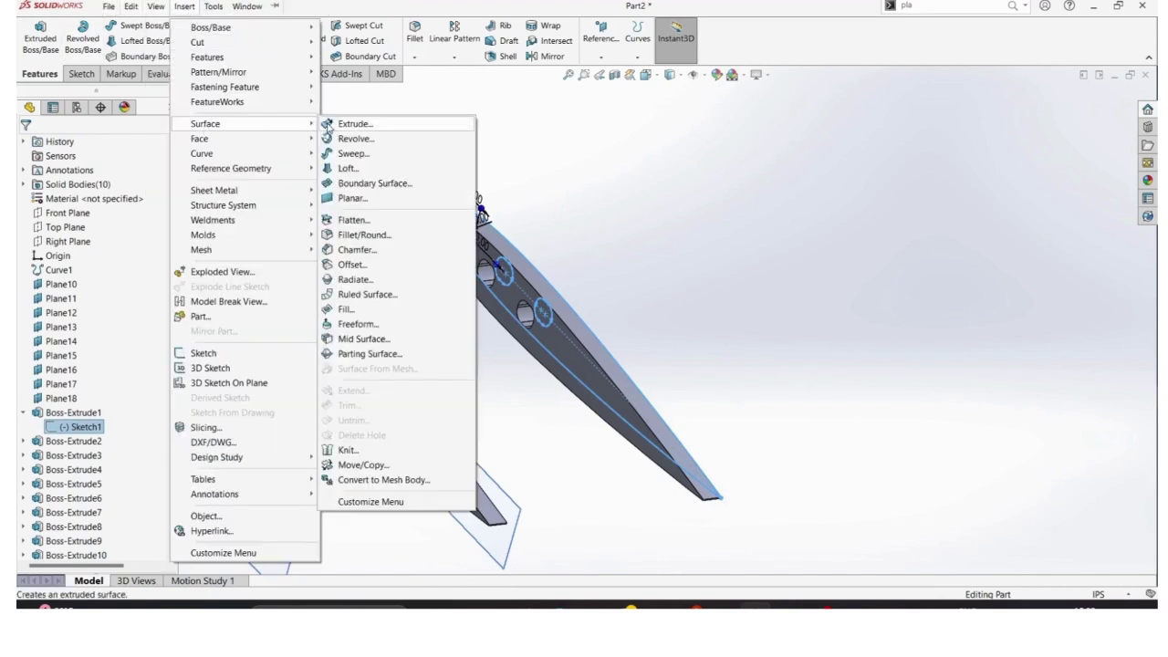
left_click(329, 130)
middle_click_drag(651, 271, 602, 279)
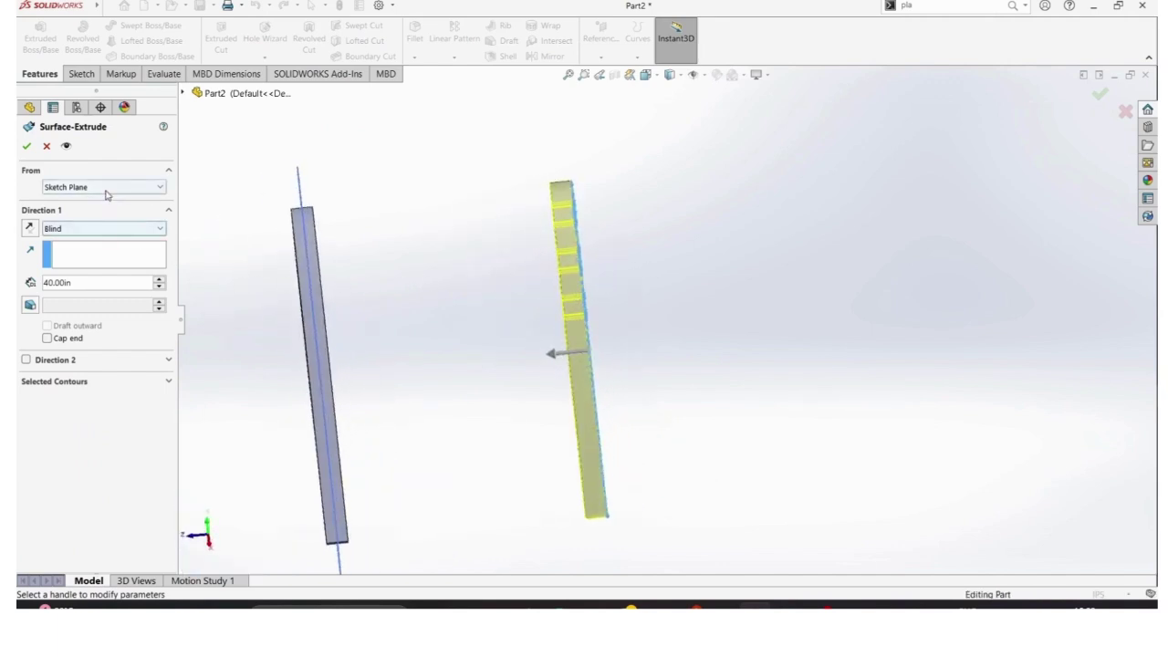
left_click(107, 230)
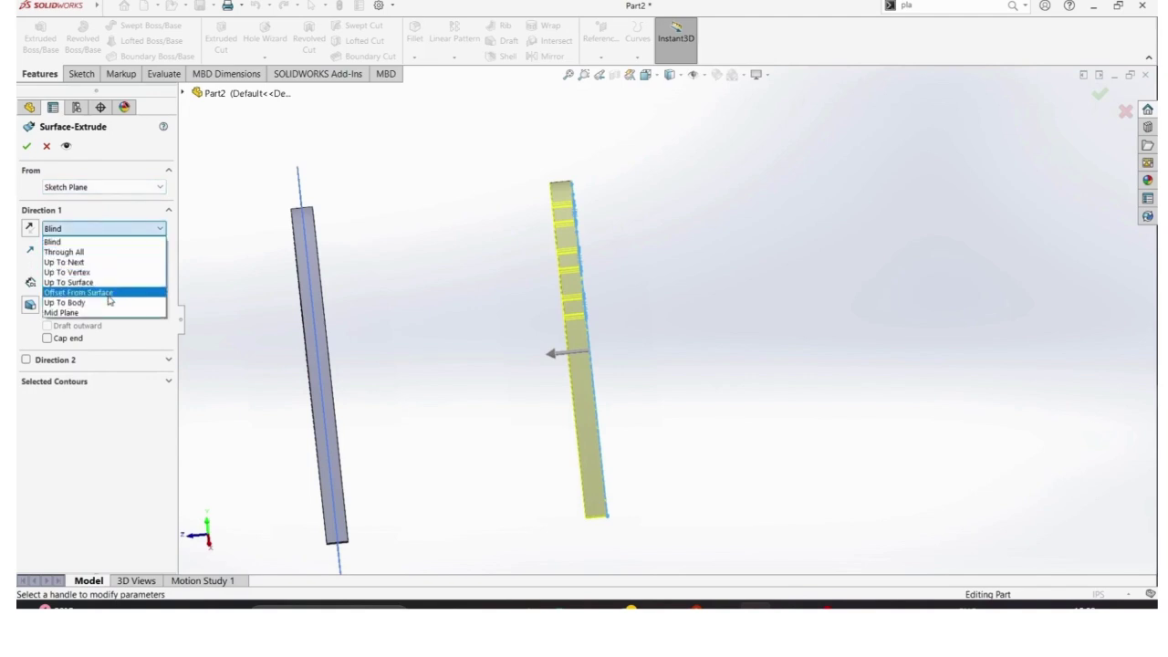
left_click(91, 285)
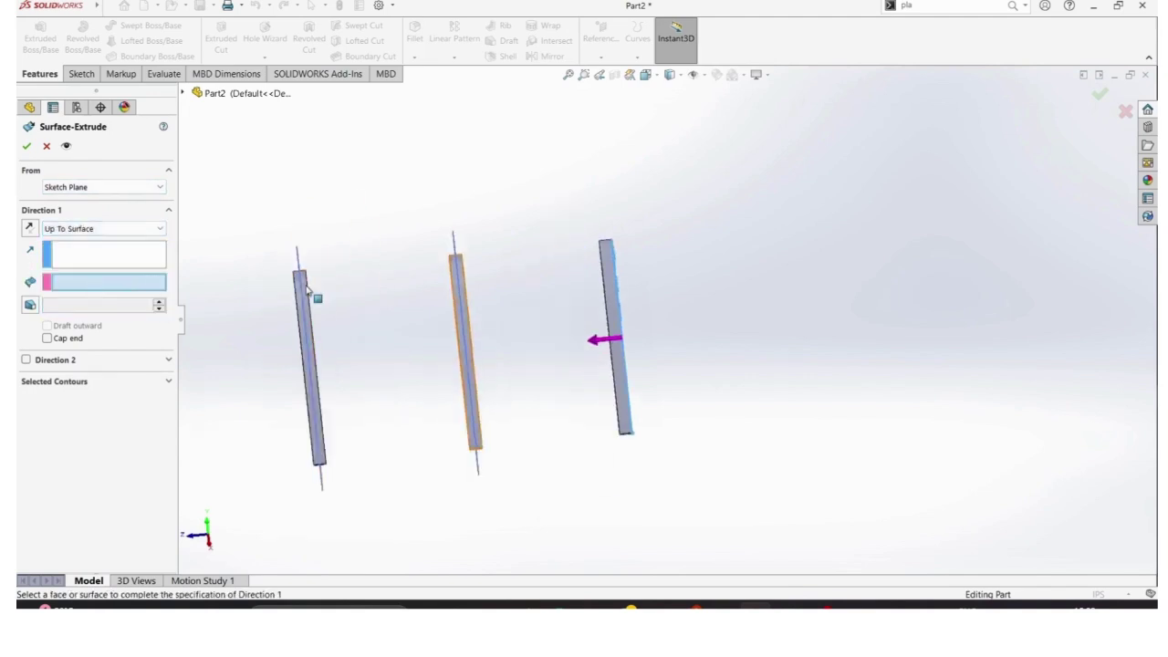
scroll(423, 334, "down", 3)
middle_click_drag(423, 334, 514, 422)
left_click(589, 462)
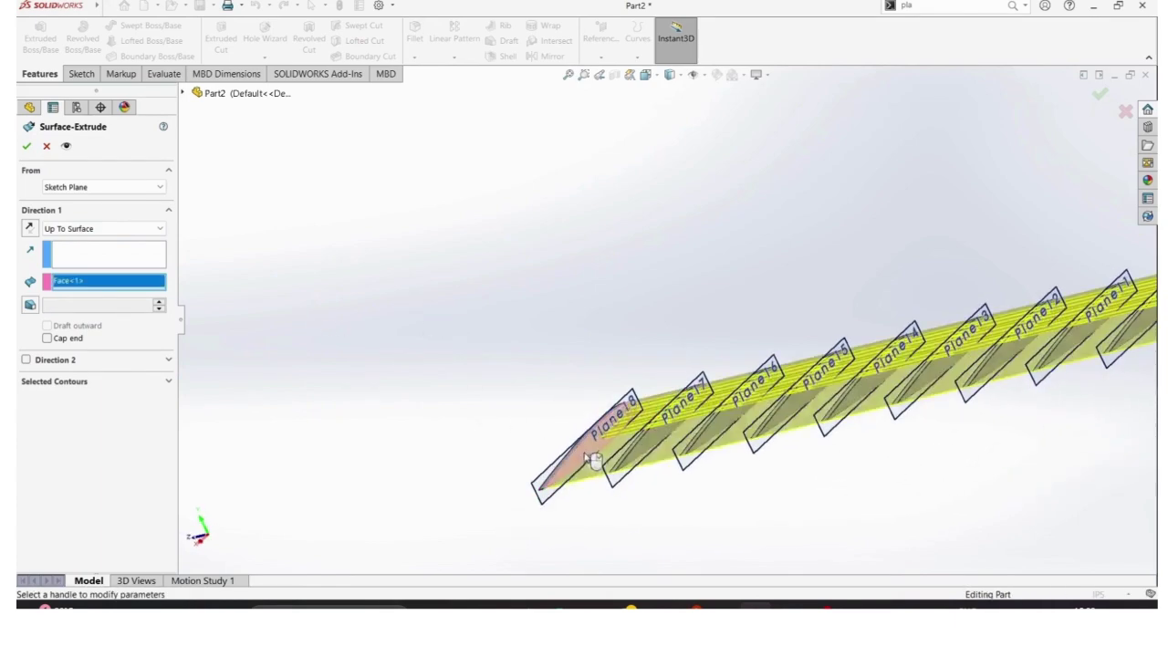
middle_click_drag(932, 452, 989, 434)
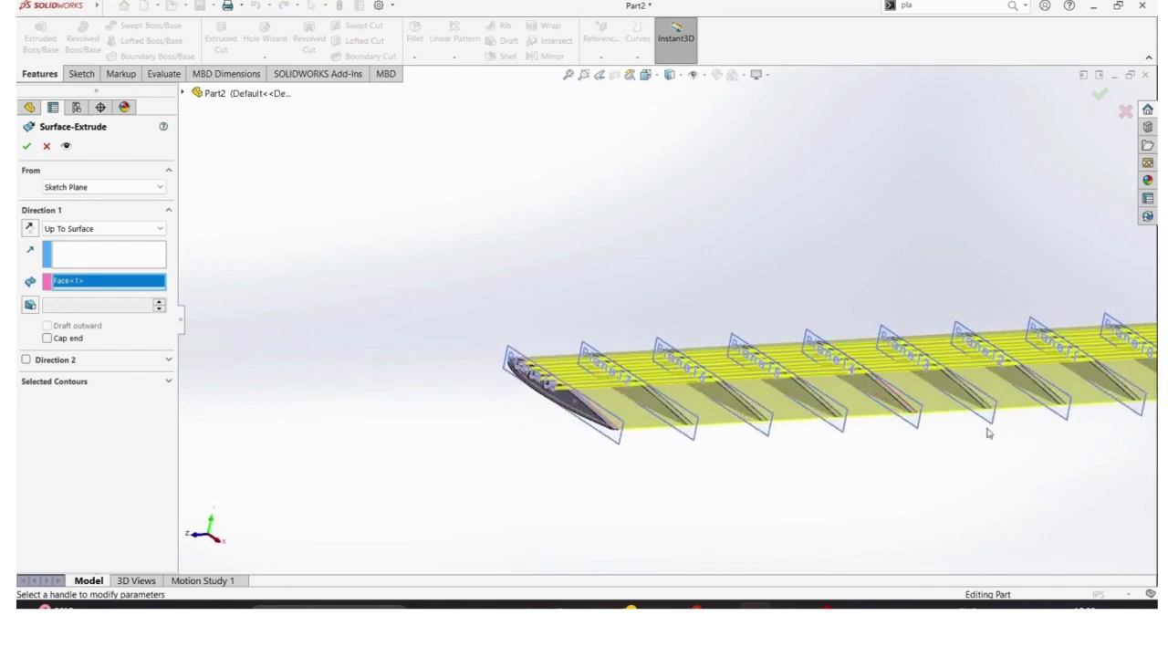
left_click(27, 151)
Hide the Surface-Extrude1 skin so that the ribs inside the wing are exposed.
scroll(898, 467, "up", 5)
scroll(820, 333, "down", 6)
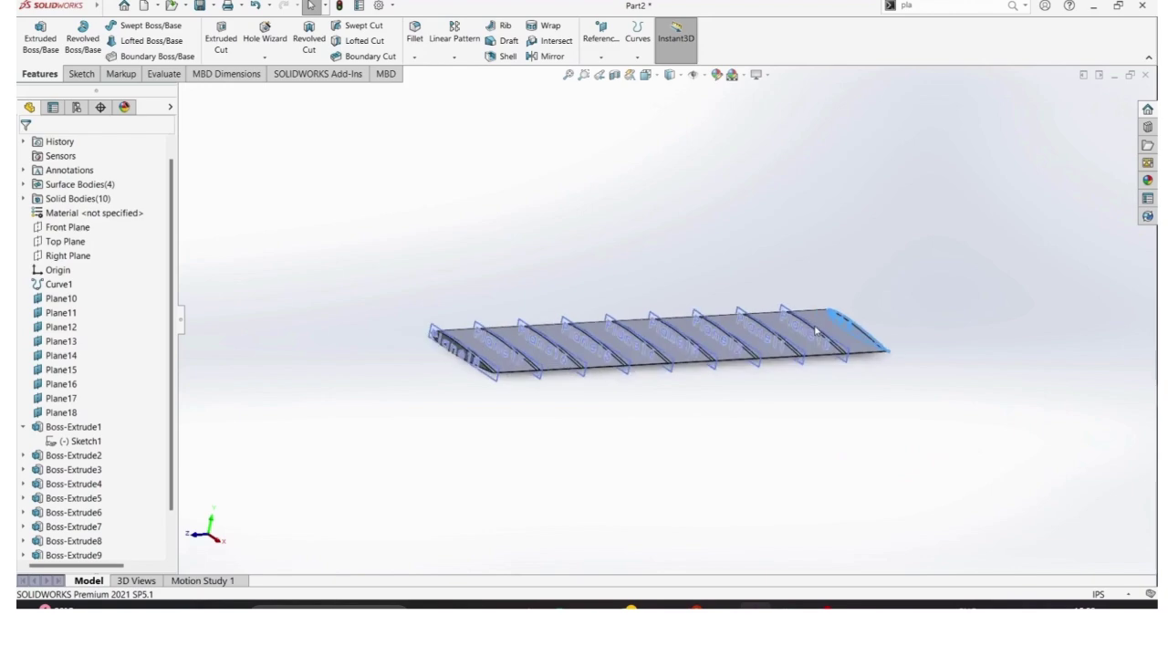
middle_click_drag(847, 366, 827, 386)
scroll(130, 501, "down", 2)
left_click(62, 542)
left_click(24, 543)
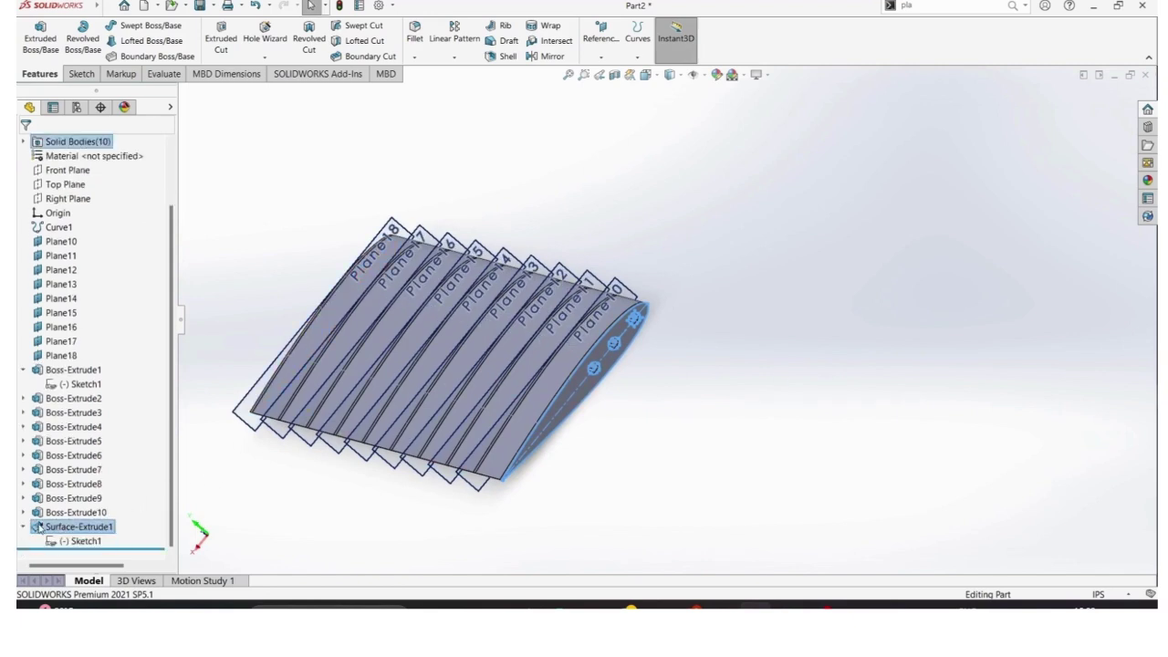
right_click(39, 528)
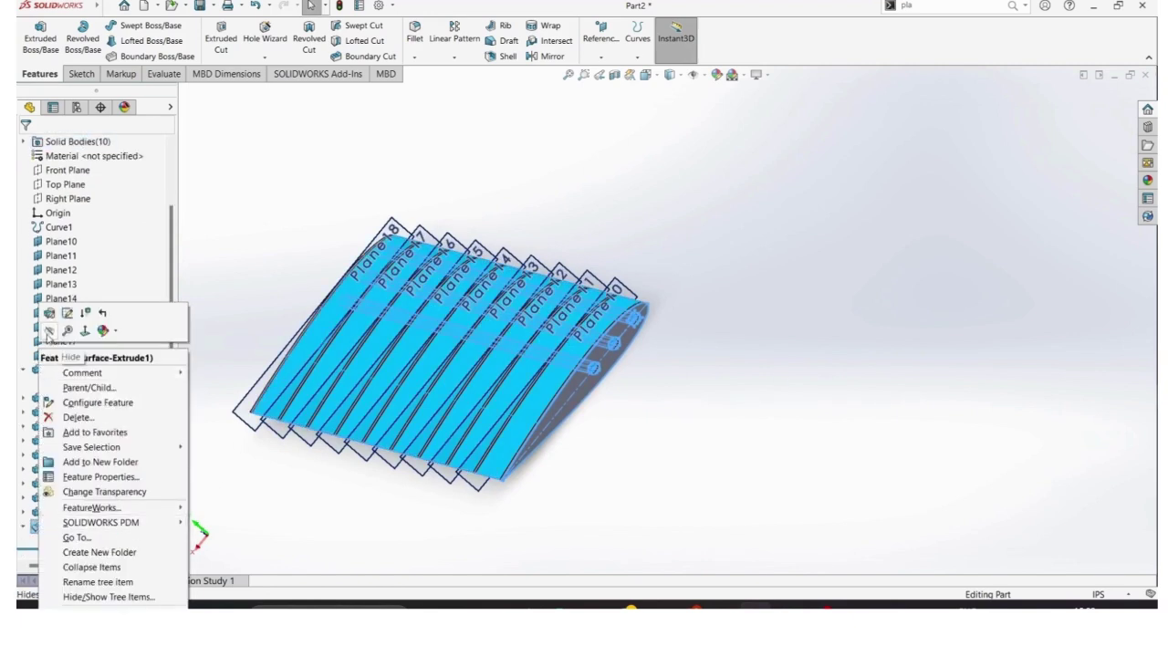
left_click(53, 335)
scroll(570, 368, "down", 5)
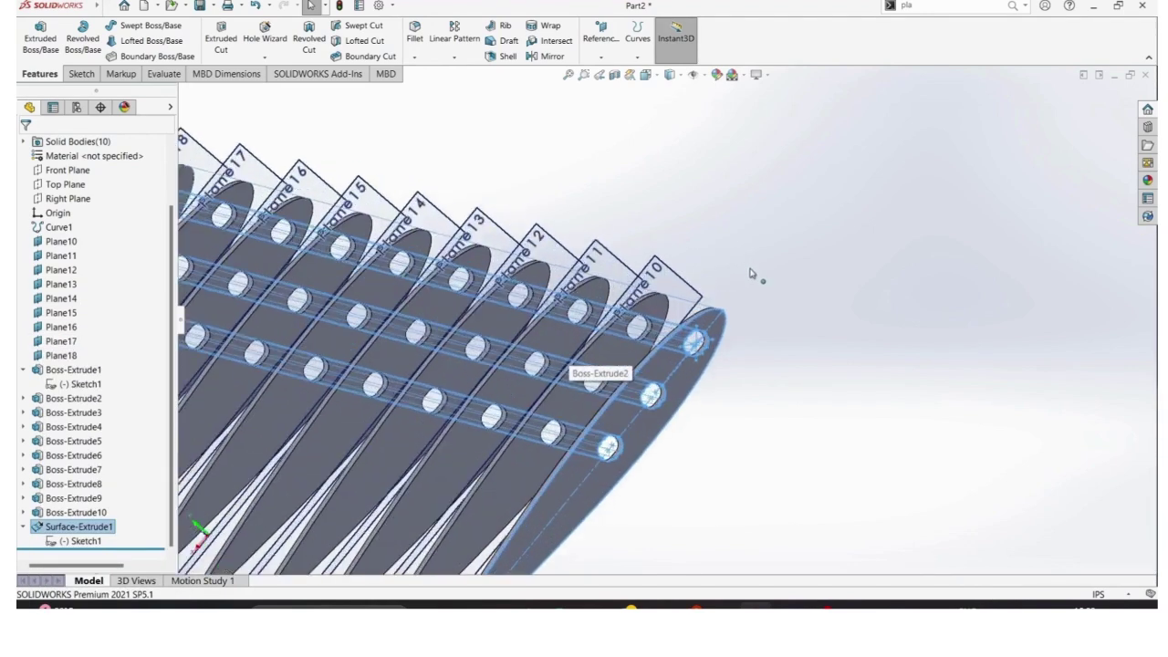
left_click(37, 47)
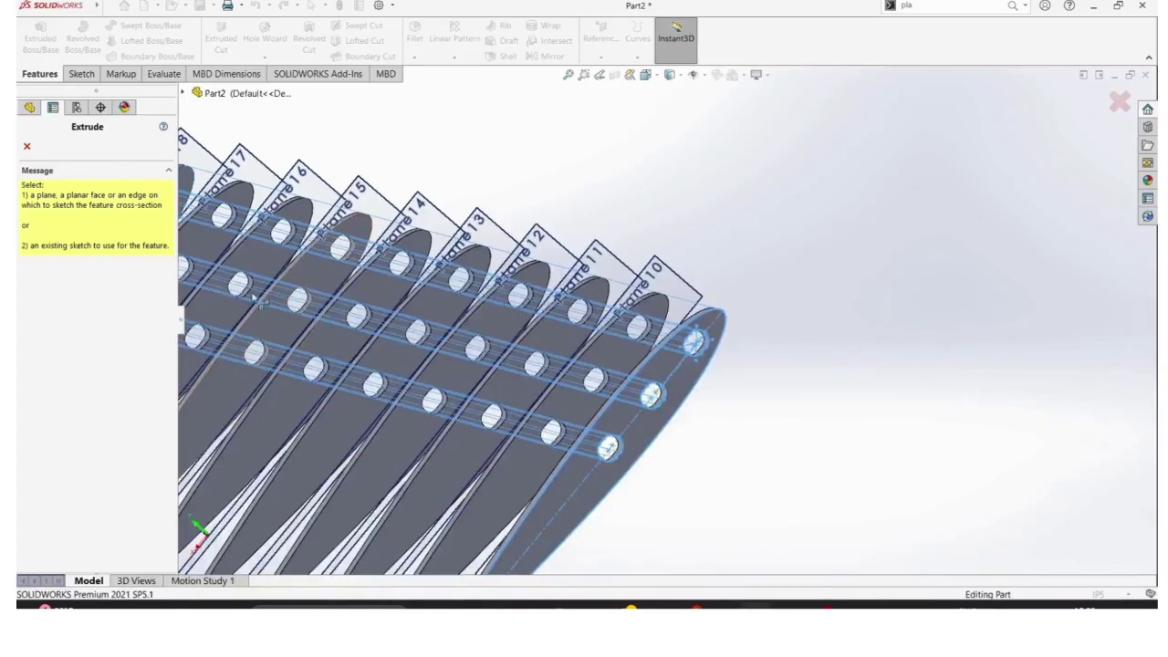
left_click(26, 146)
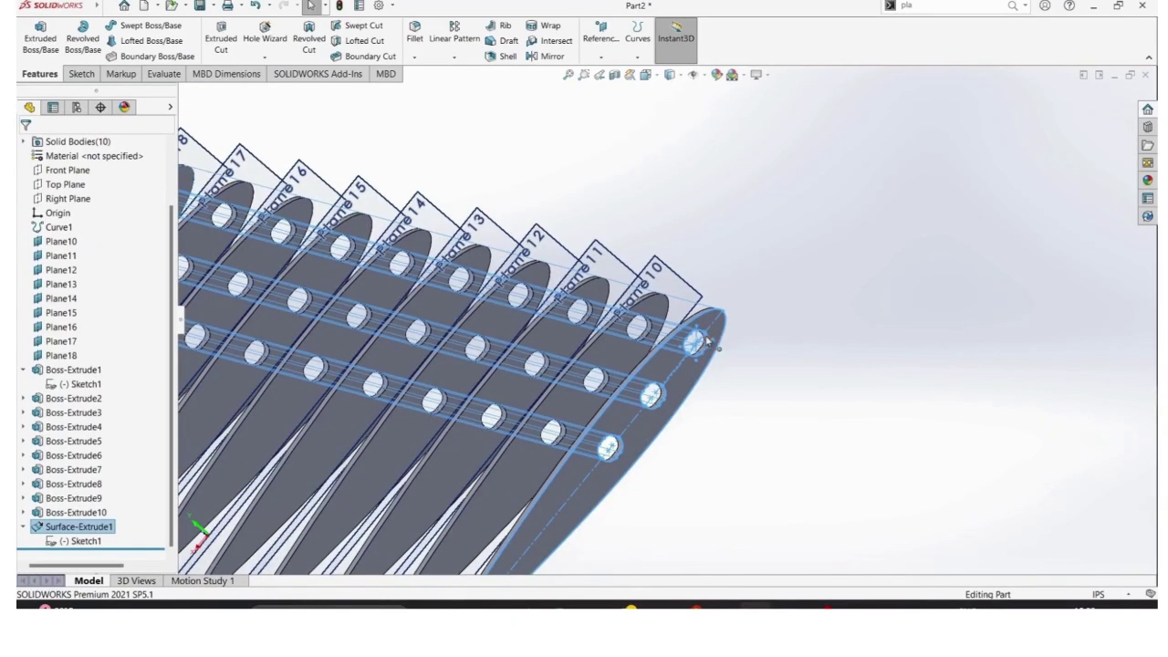
left_click(80, 384)
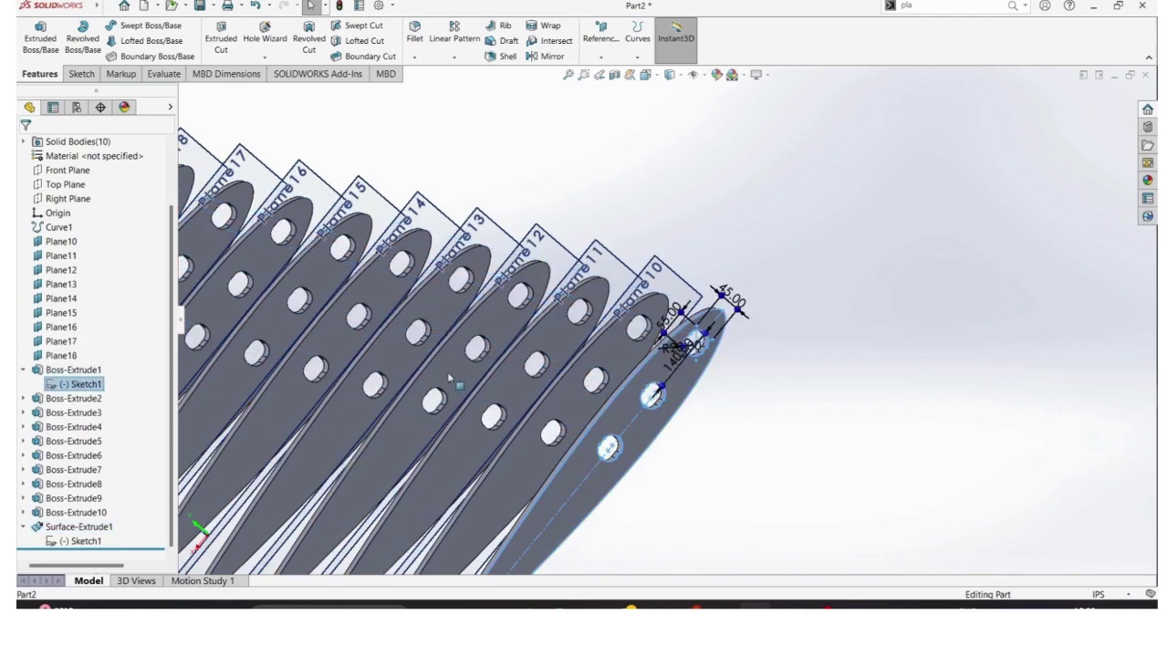
scroll(691, 344, "down", 1)
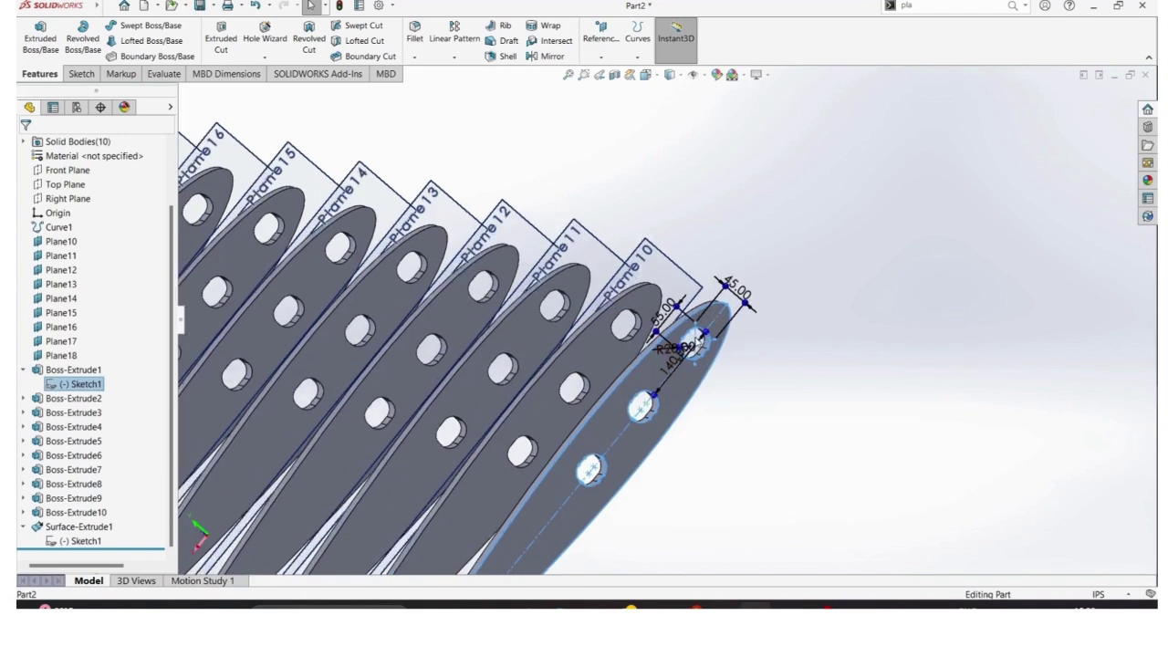
scroll(691, 344, "up", 3)
scroll(669, 326, "down", 6)
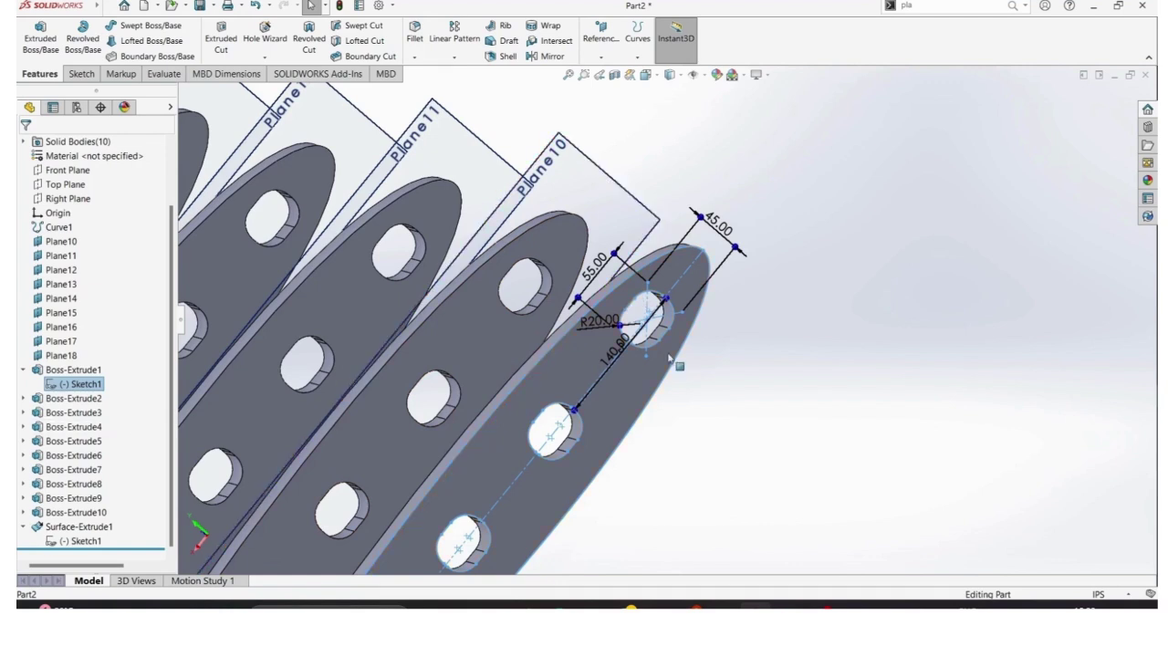
left_click(738, 344)
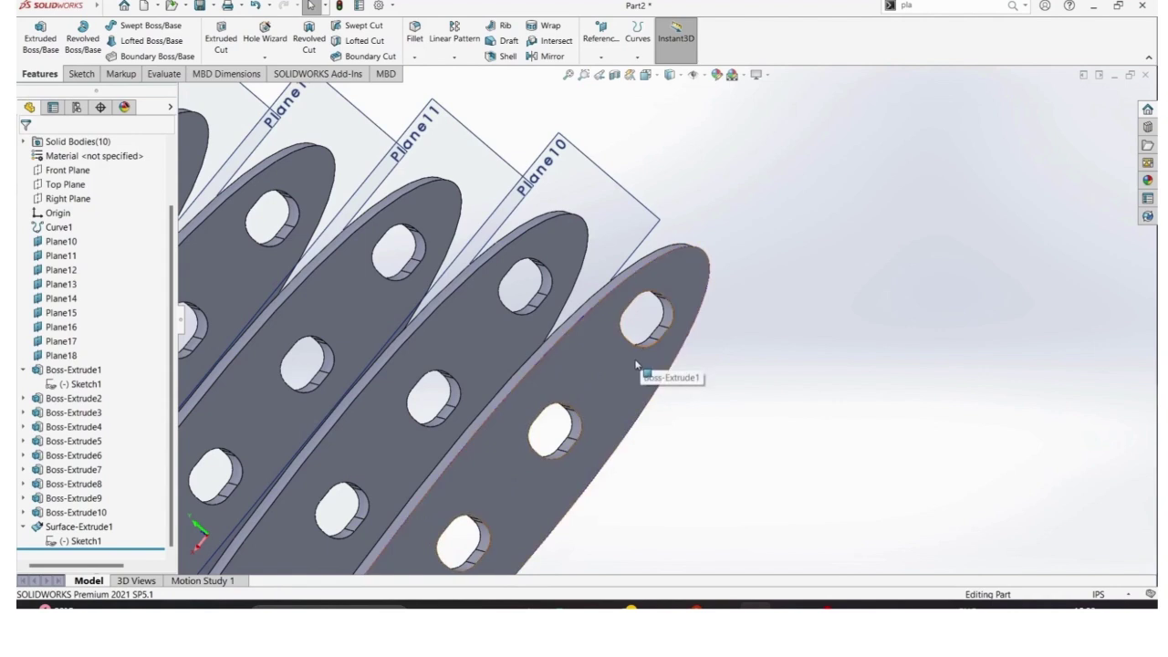
left_click(84, 384)
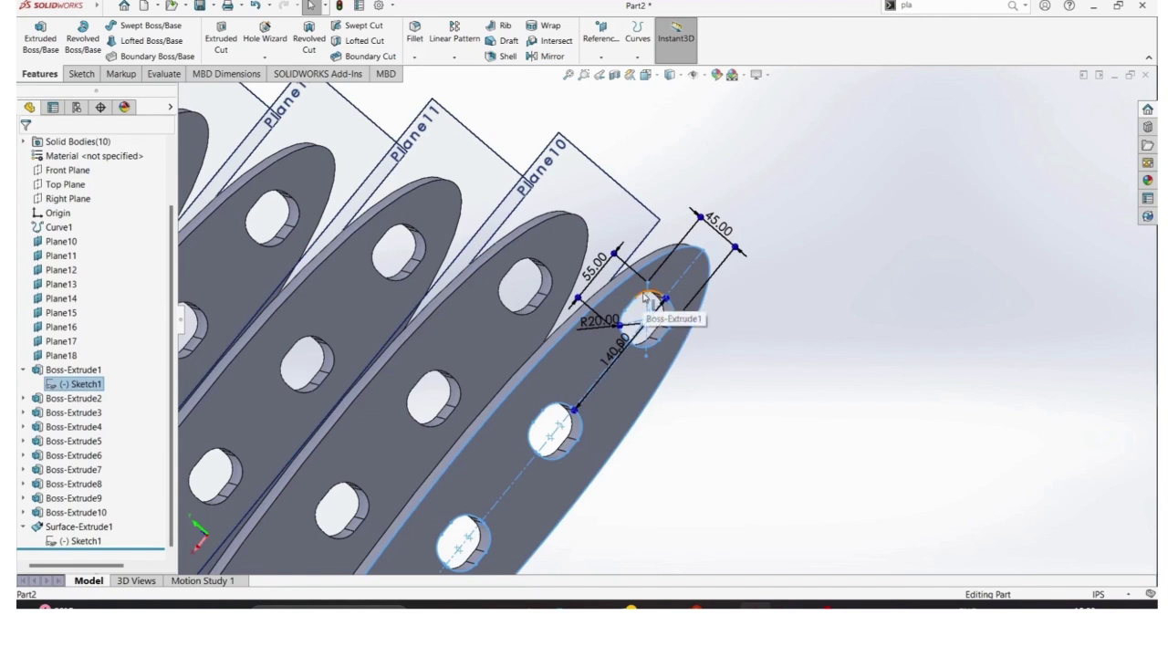
left_click(642, 301)
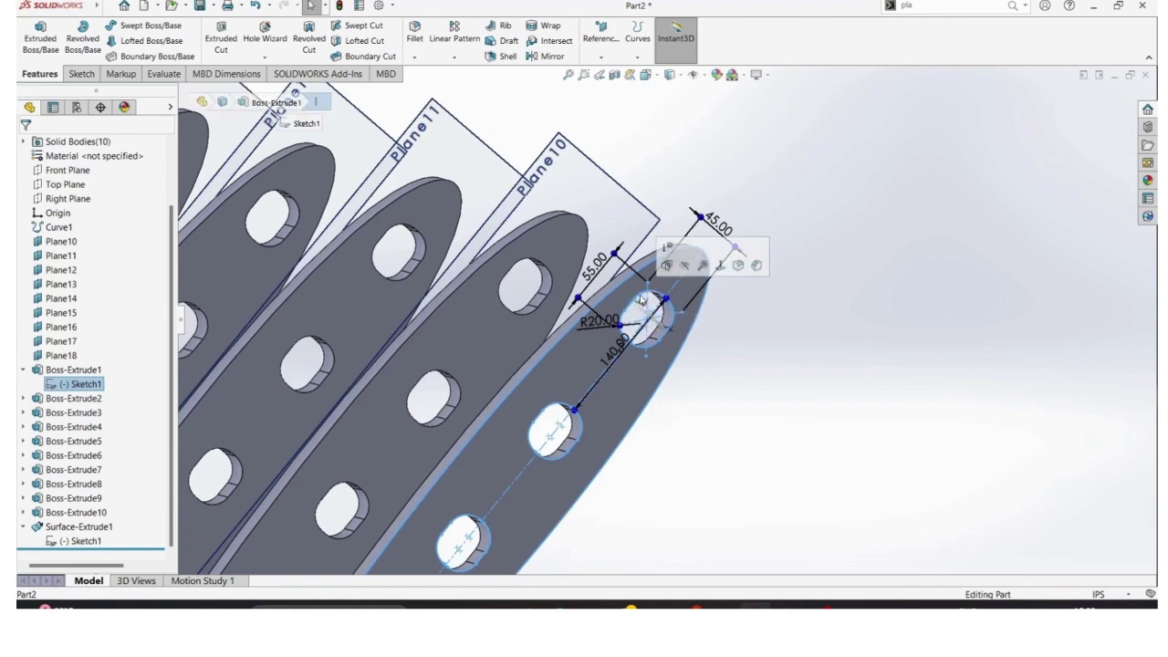
left_click(949, 316)
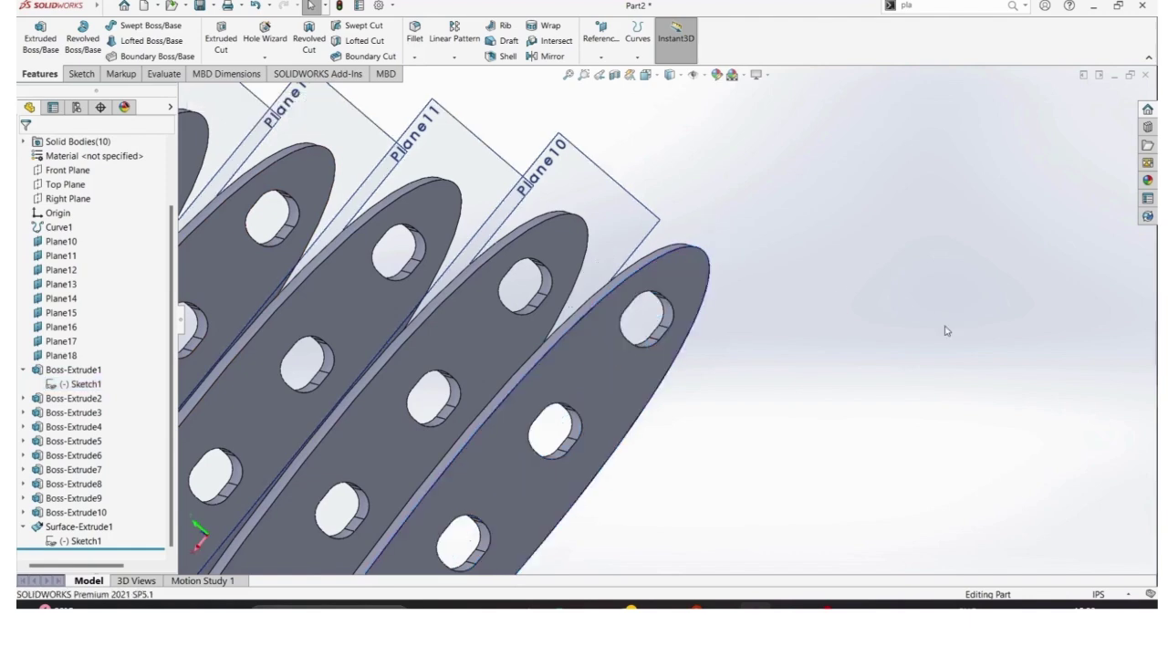
left_click(46, 52)
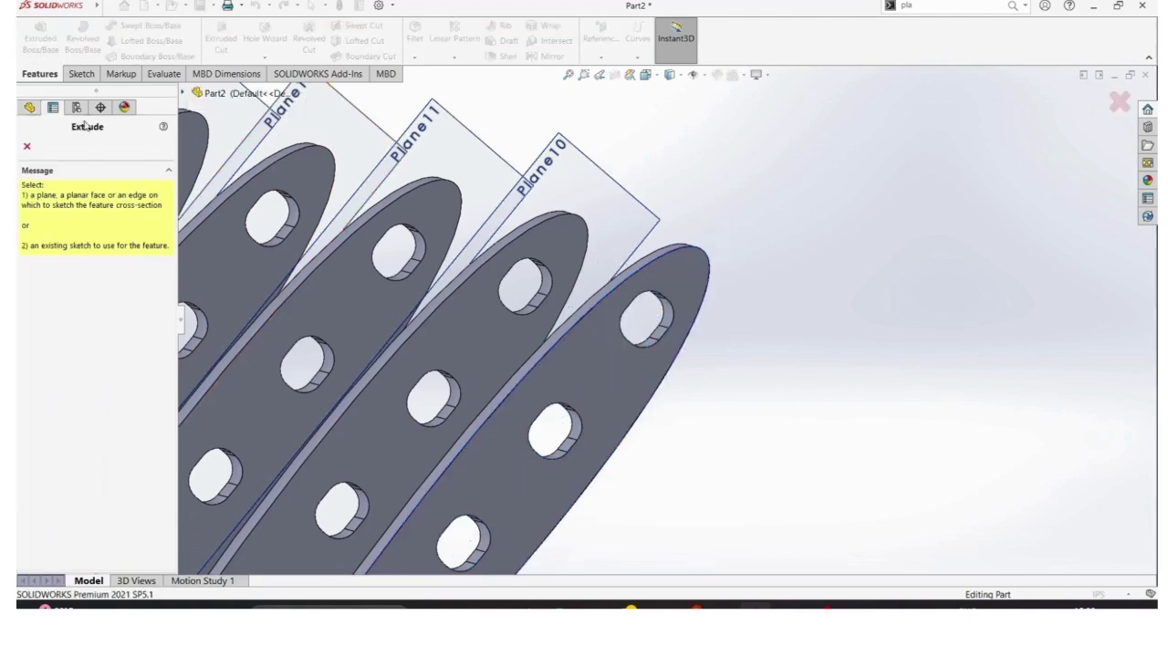
left_click(26, 147)
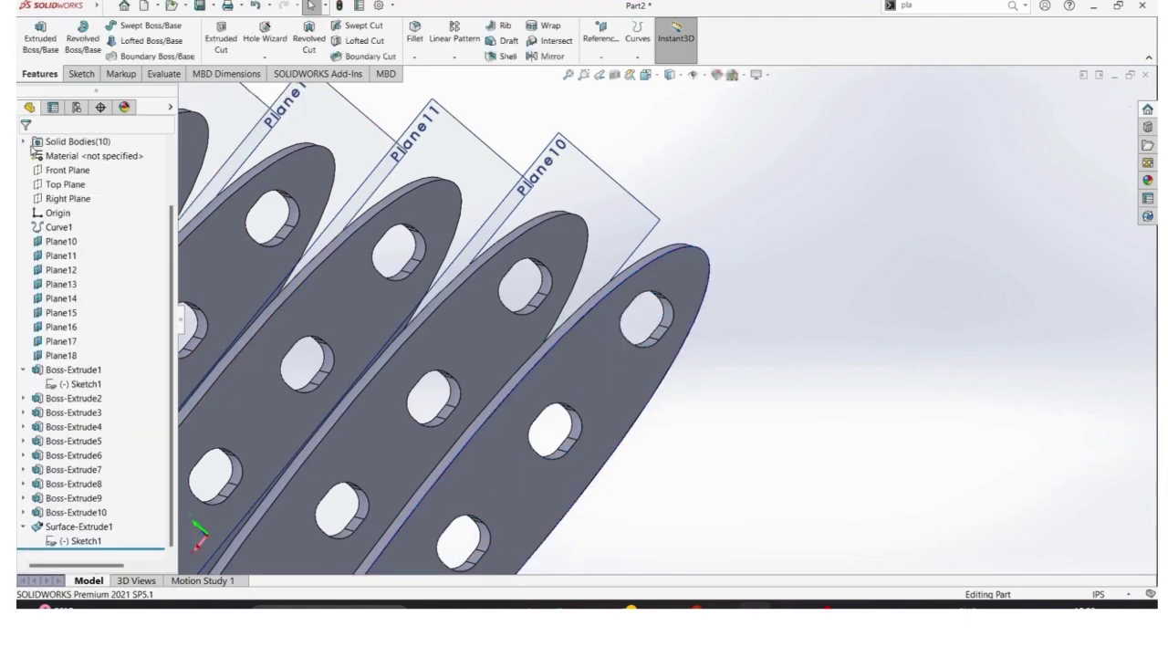
Extrude only the cutout contour nearest the nose in Sketch1 as a spar, using Up To Surface, ending at the face of the rib on Plane18.
left_click(50, 387)
left_click(42, 44)
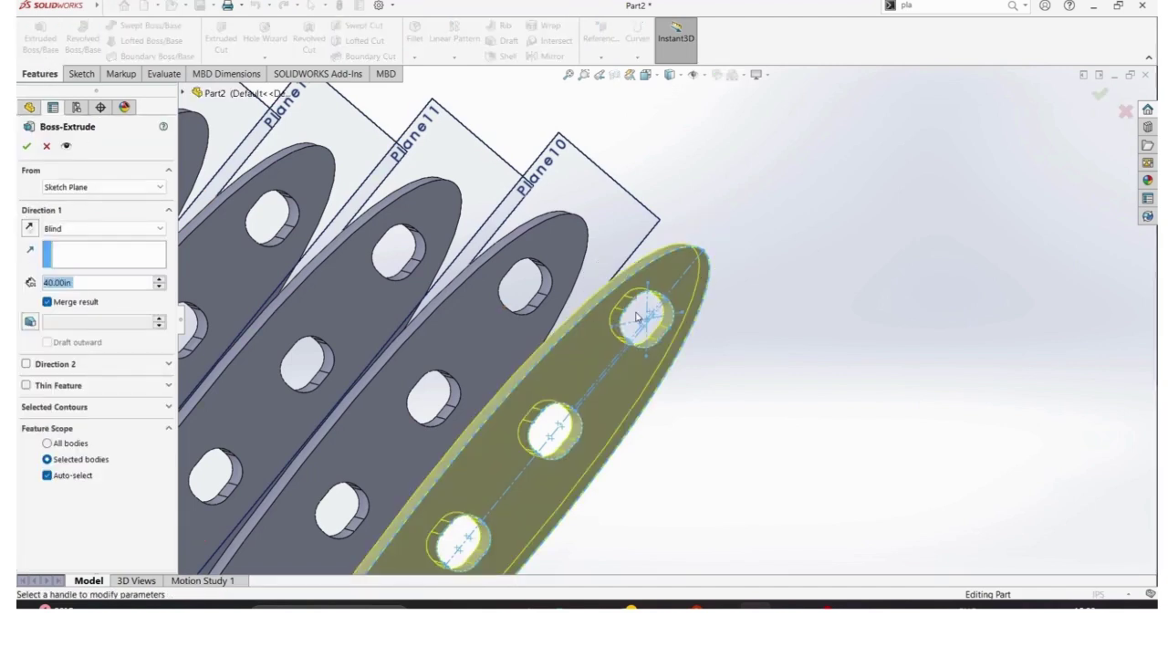
left_click(154, 410)
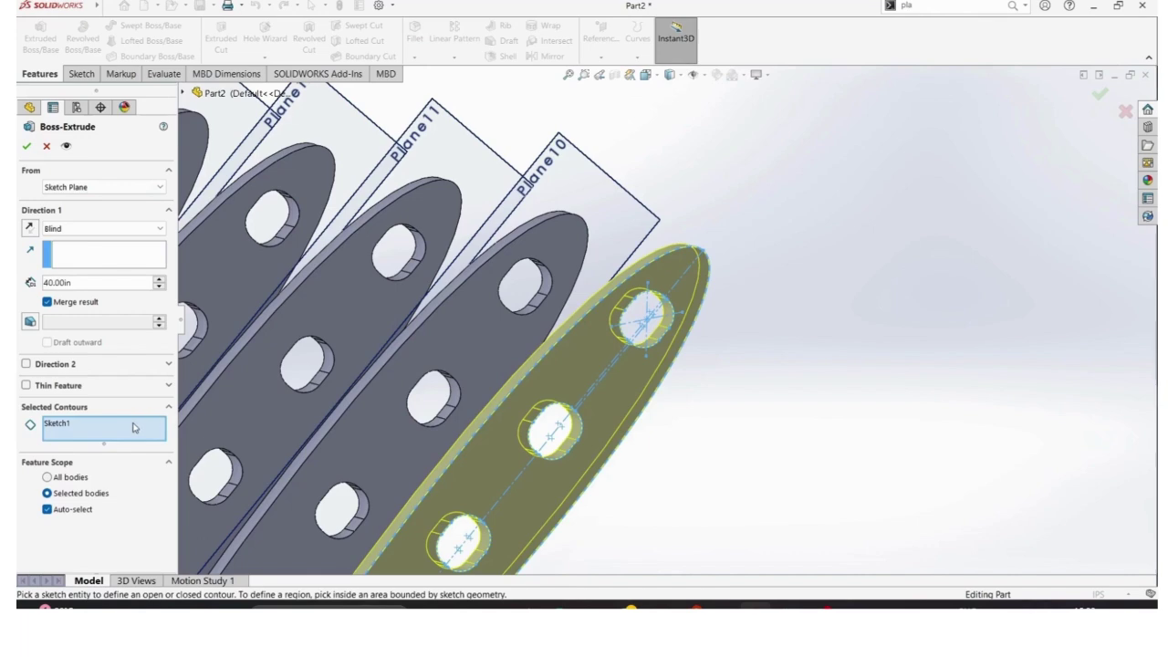
right_click(134, 427)
left_click(181, 432)
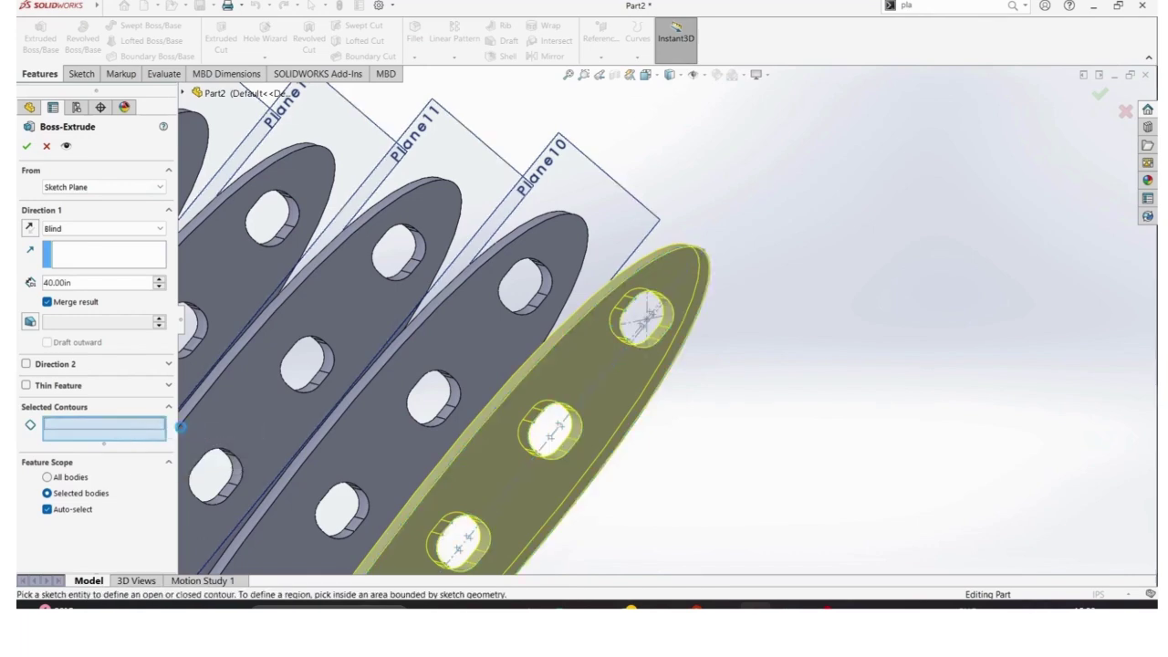
left_click(629, 311)
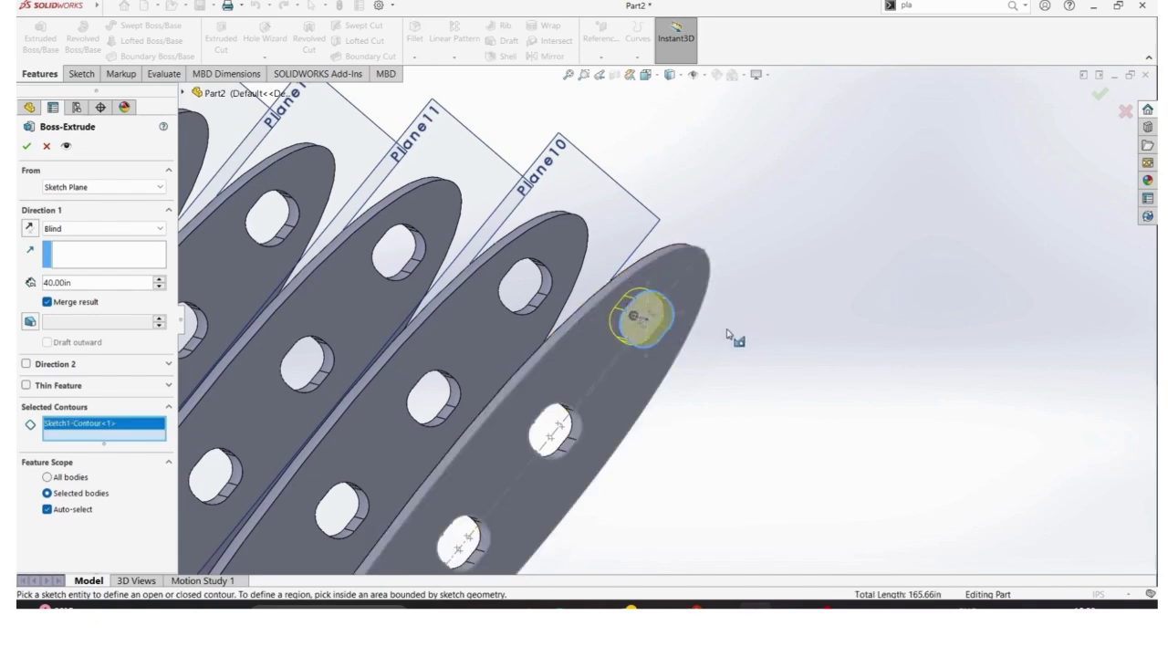
left_click(119, 228)
left_click(103, 282)
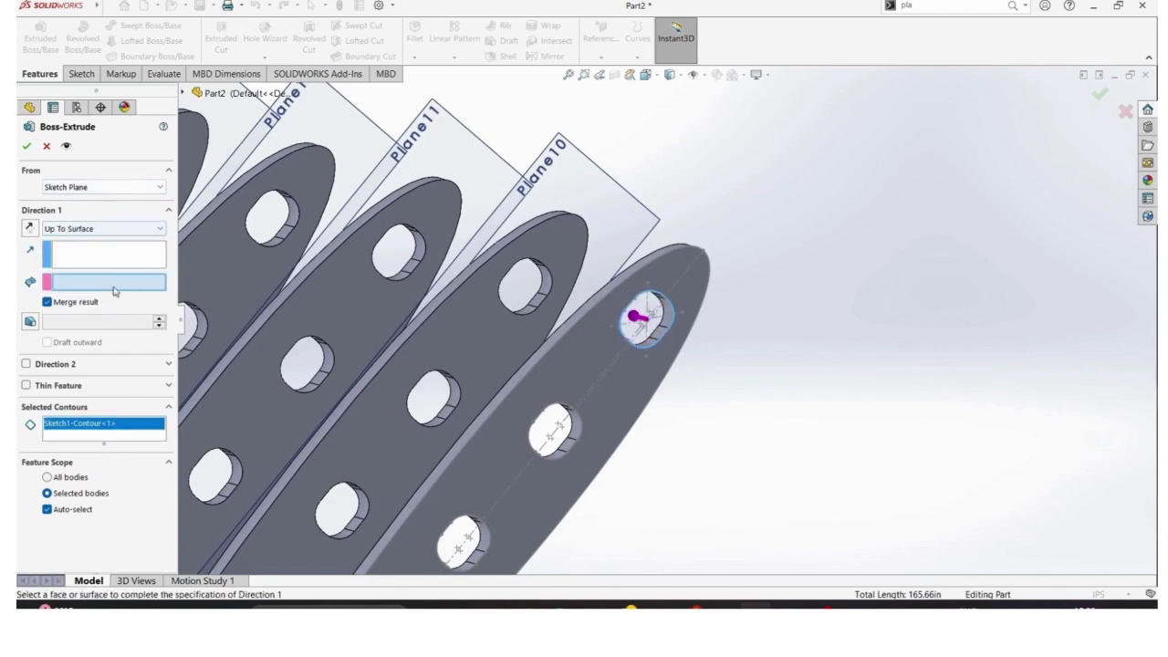
scroll(648, 315, "up", 5)
left_click(655, 319)
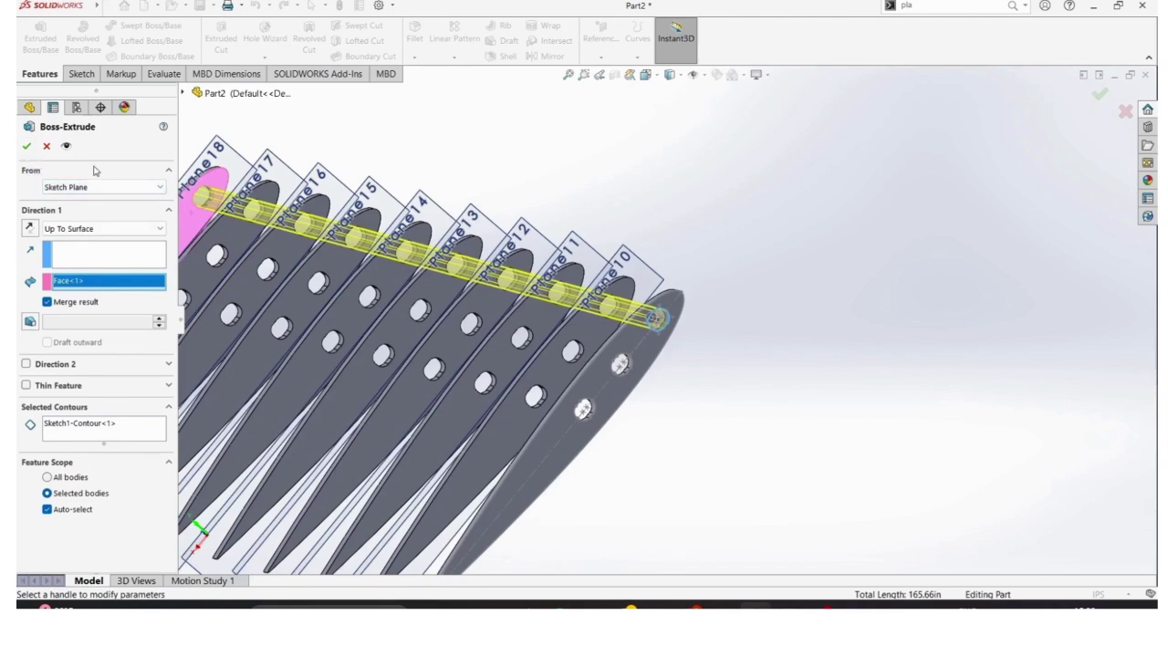
left_click(26, 146)
scroll(336, 232, "up", 3)
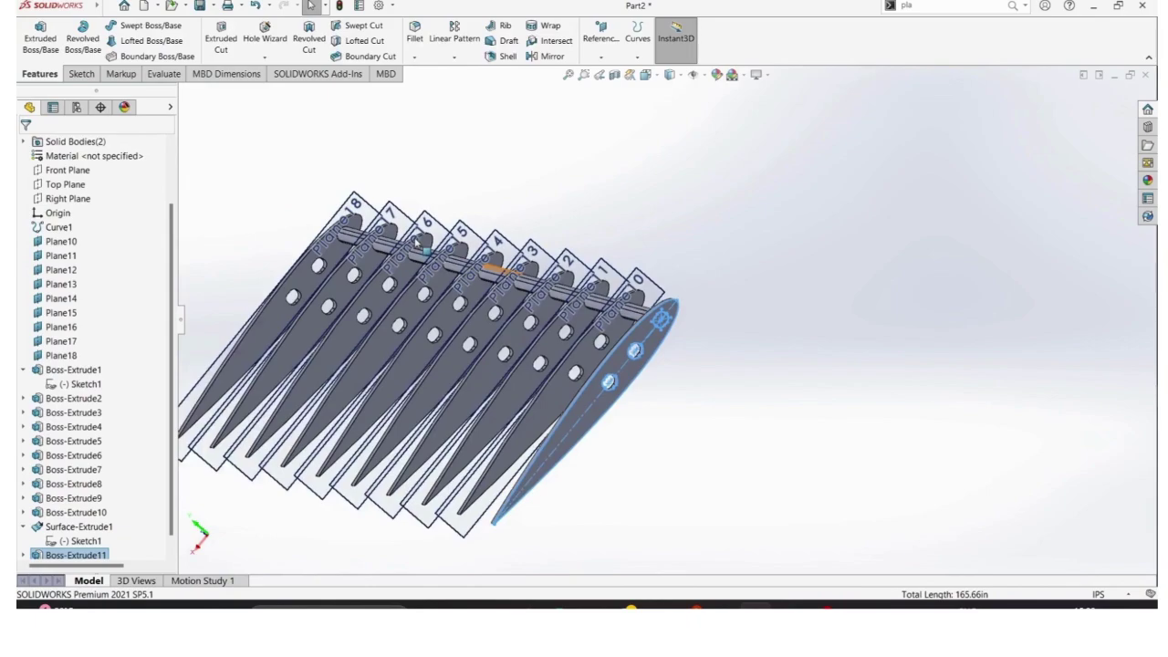
scroll(373, 259, "down", 3)
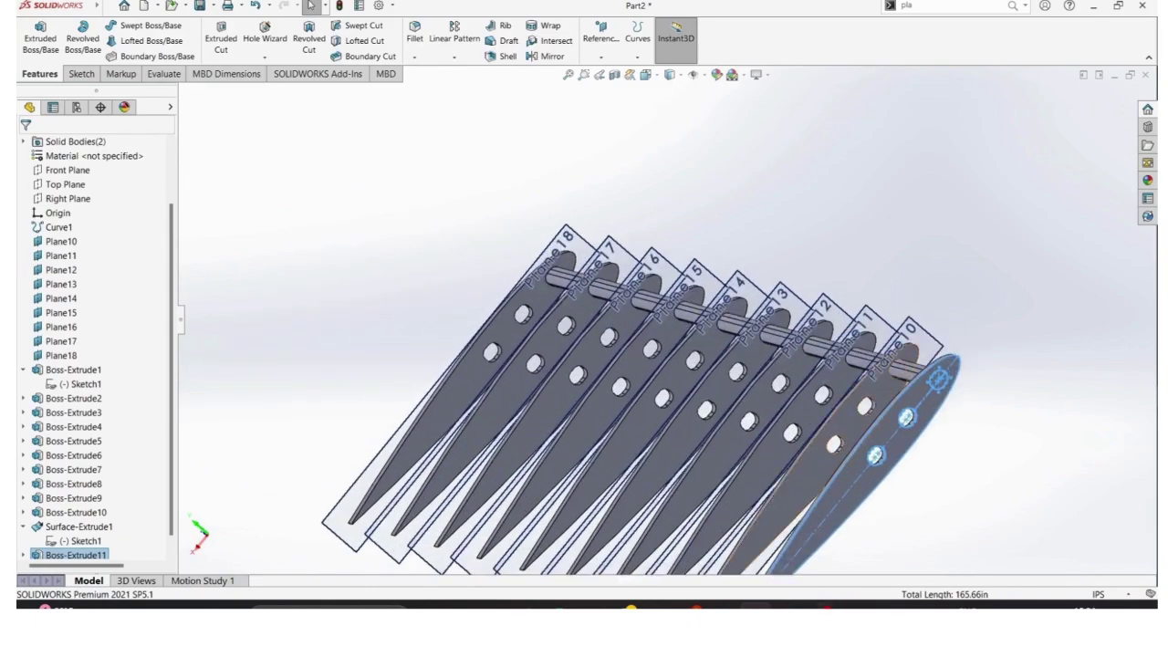
left_click(816, 608)
left_click(942, 467)
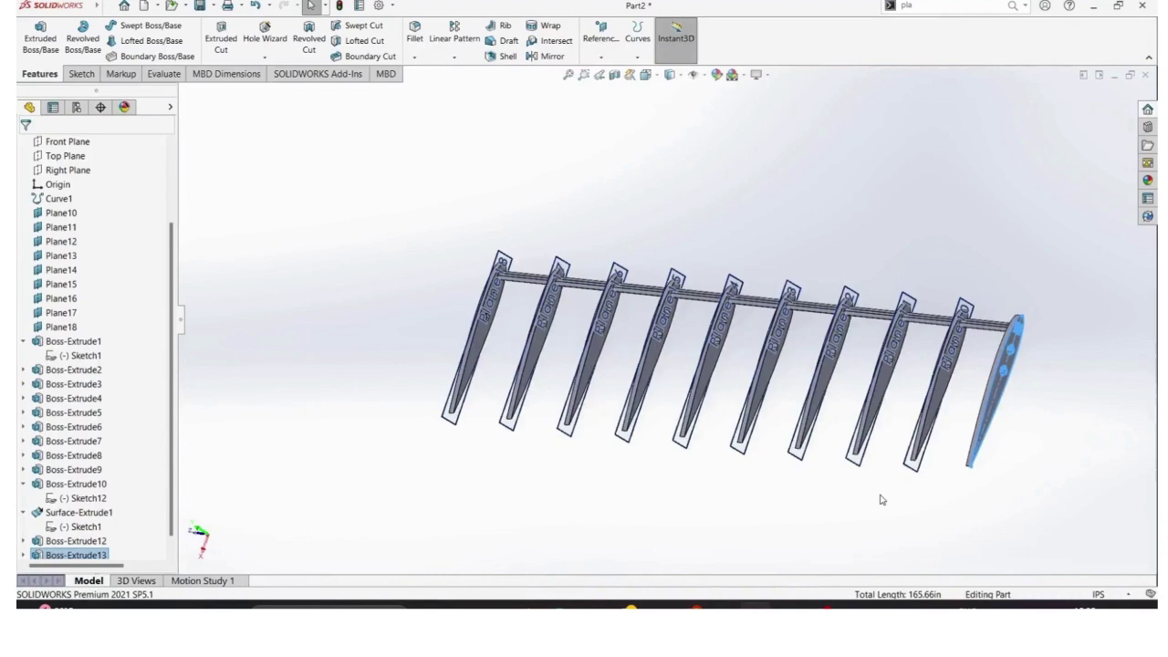
Start a boss extrude of Sketch1 for the second spar, replacing the whole-sketch selection with only the middle cutout contour.
middle_click_drag(879, 496, 679, 239, "ctrl")
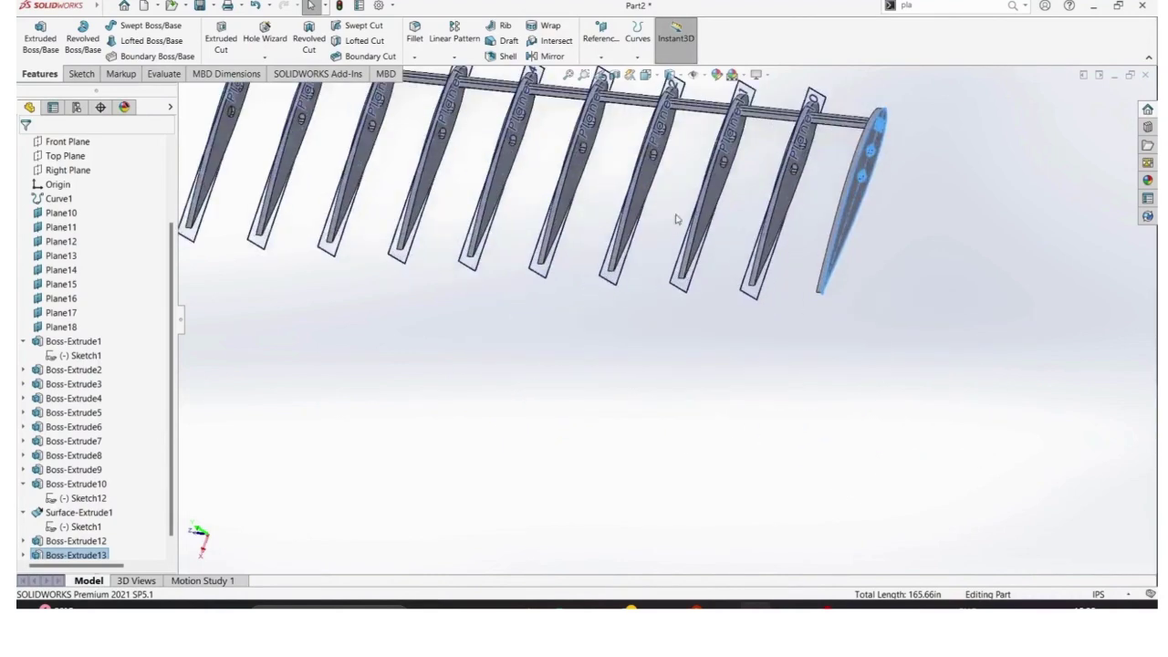
scroll(675, 210, "up", 2)
scroll(666, 187, "down", 4)
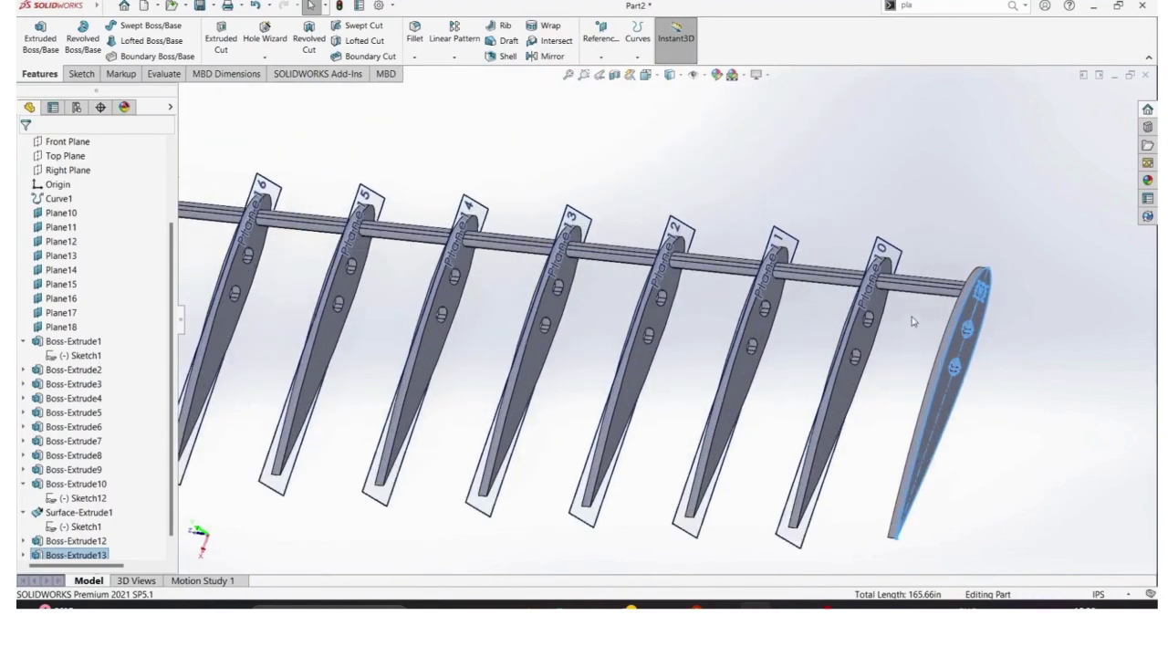
scroll(952, 361, "down", 4)
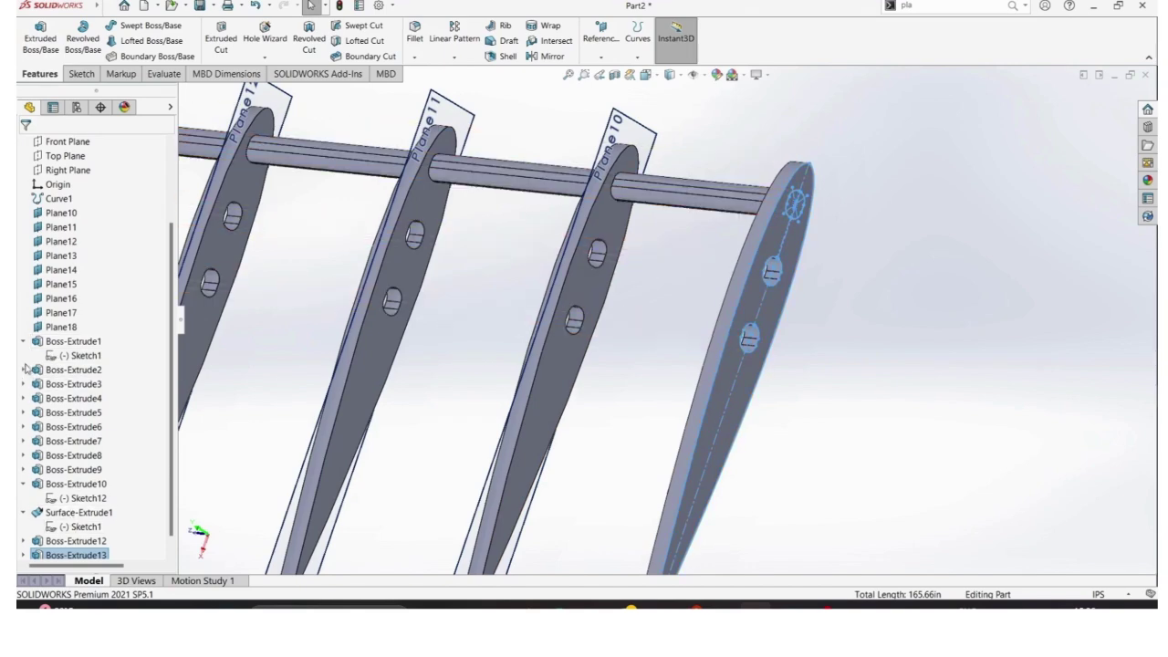
left_click(66, 356)
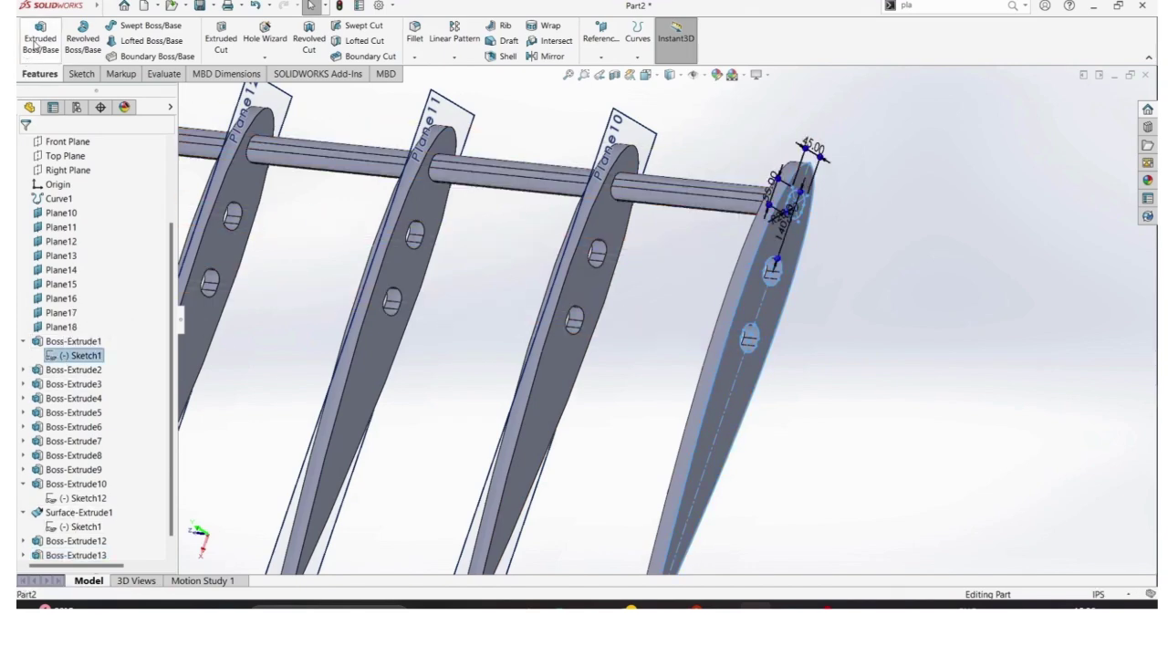
left_click(38, 40)
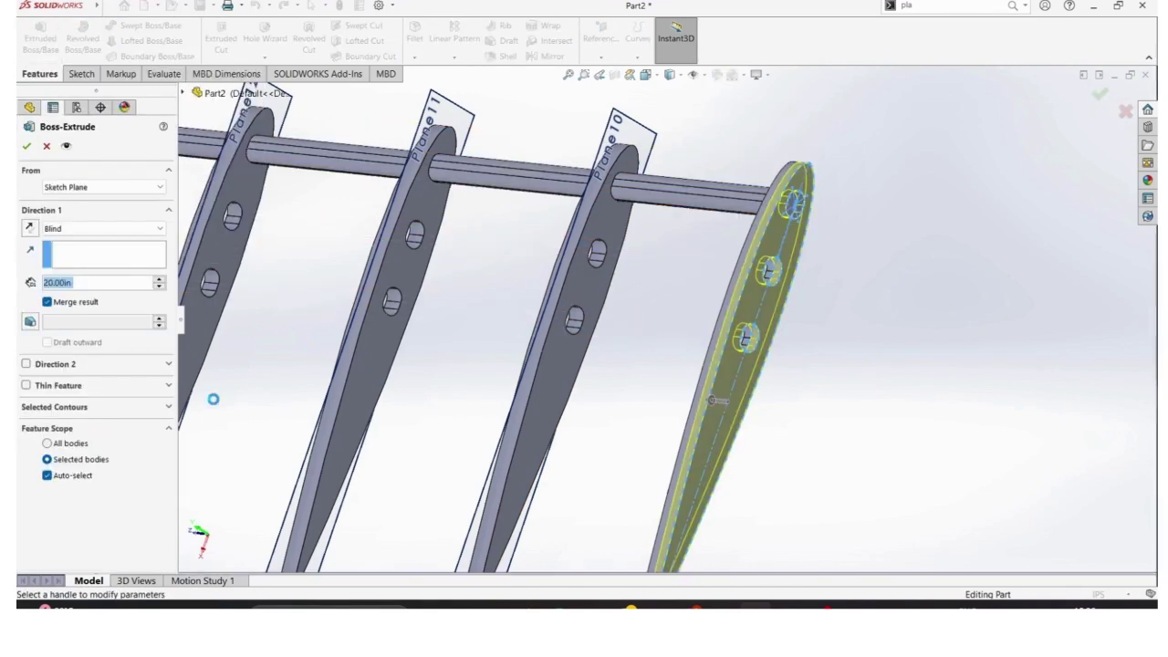
left_click(89, 407)
right_click(99, 427)
left_click(155, 433)
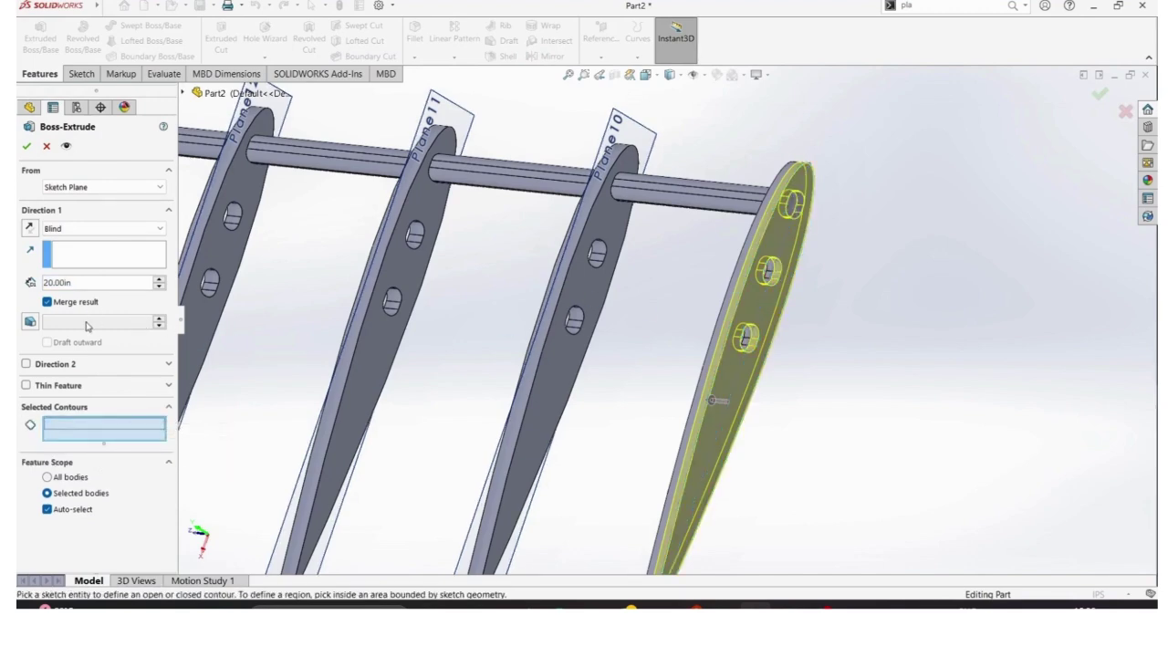
left_click(780, 272)
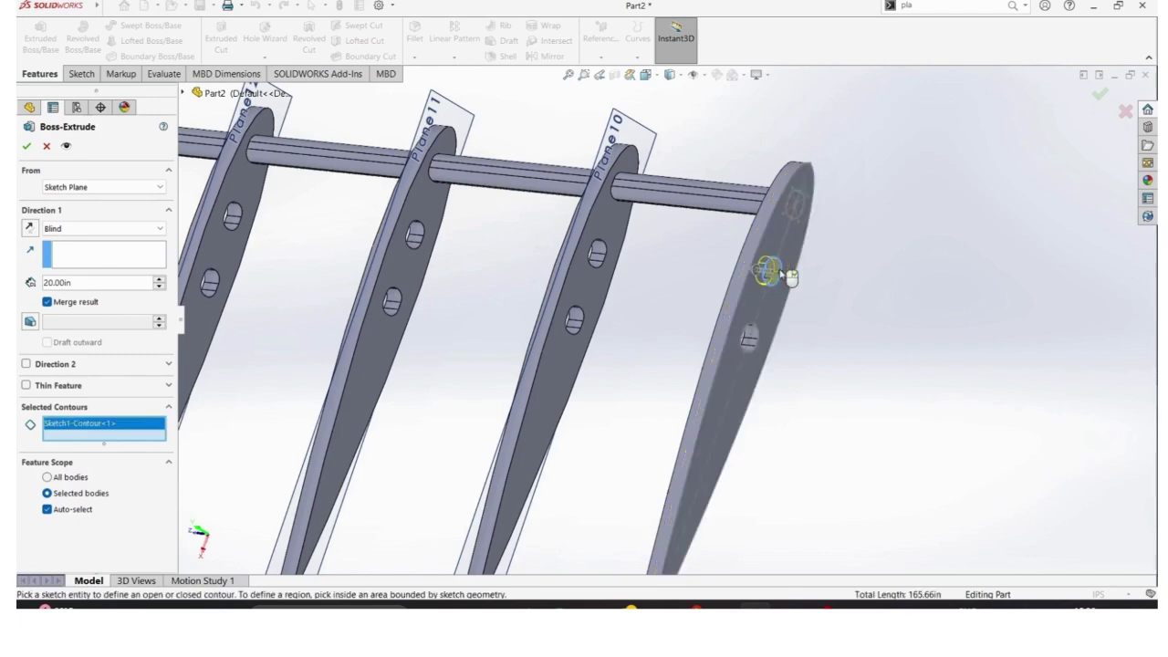
Extrude the middle hole's circular contour up to the face of the farthest rib at Plane18, merging the result.
left_click(99, 228)
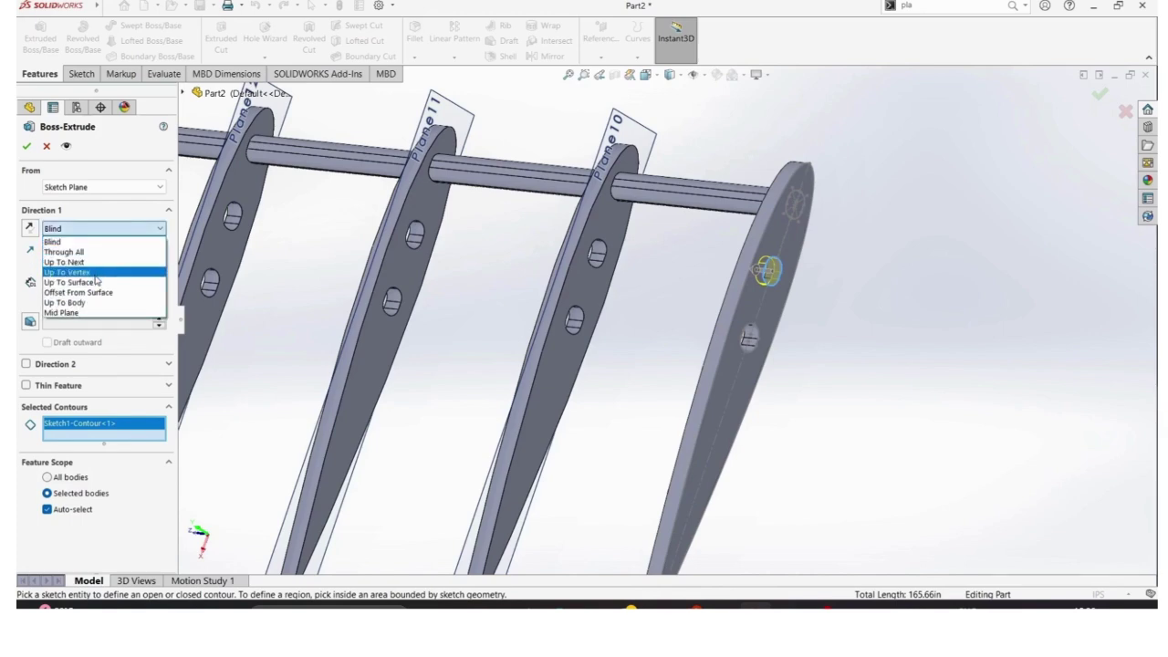
left_click(91, 282)
scroll(274, 290, "up", 6)
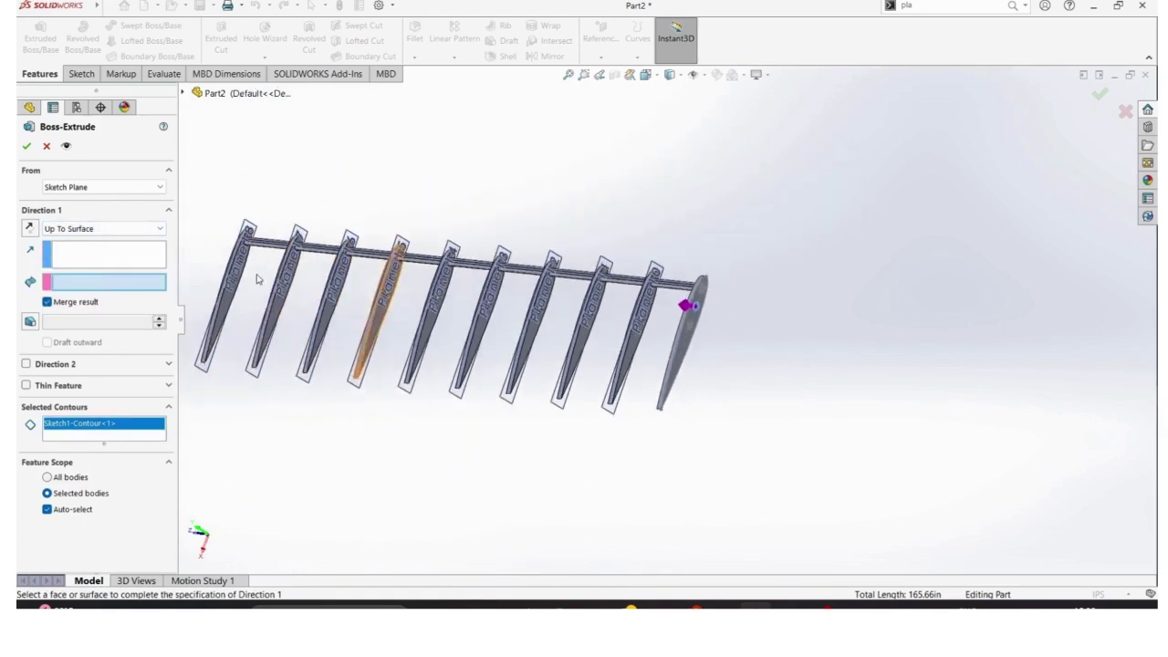
left_click(304, 299)
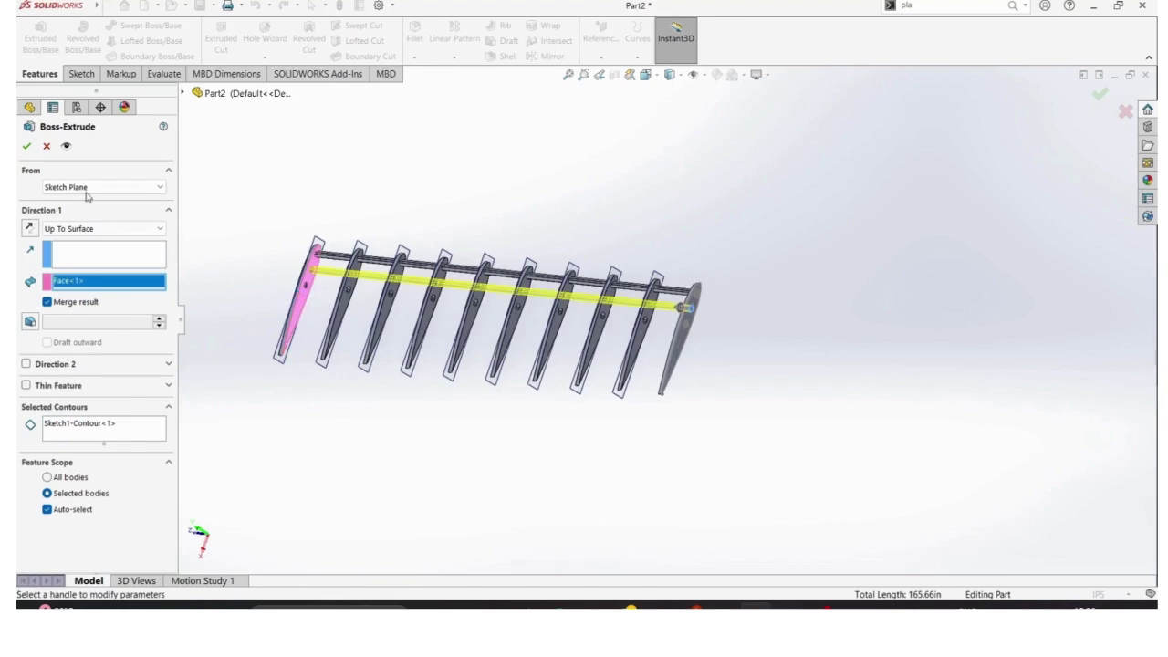
left_click(28, 150)
Set up a boss extrude of Sketch1 using only the lowest hole's circular contour on the end rib instead of the whole sketch.
scroll(648, 321, "up", 2)
scroll(646, 323, "down", 9)
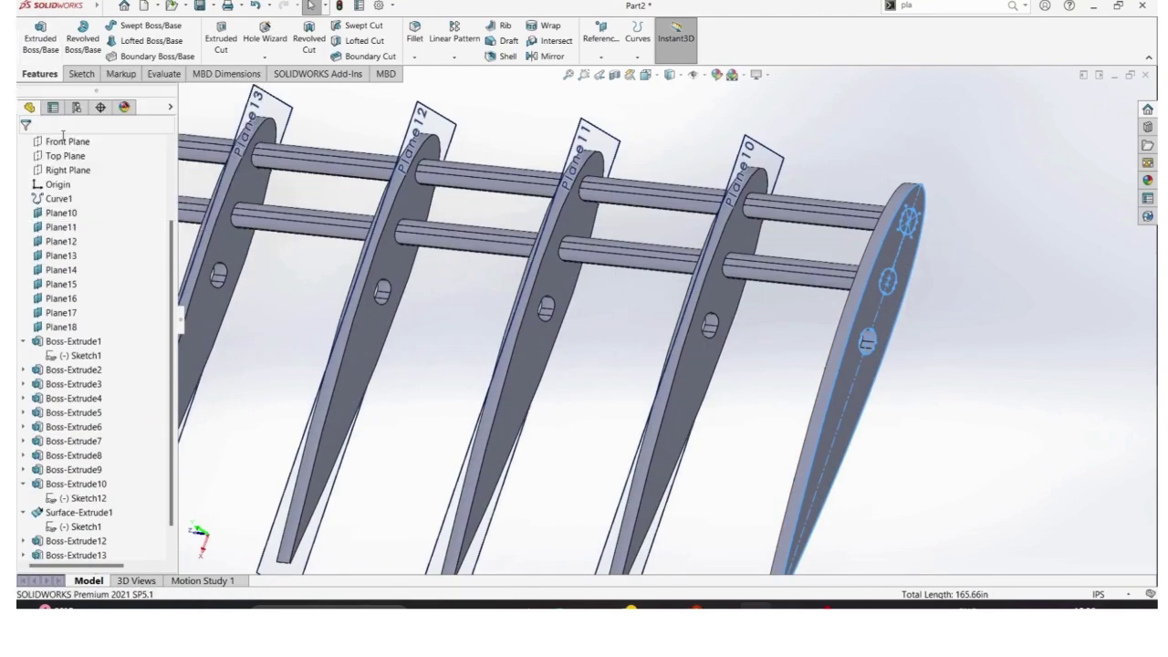
left_click(78, 356)
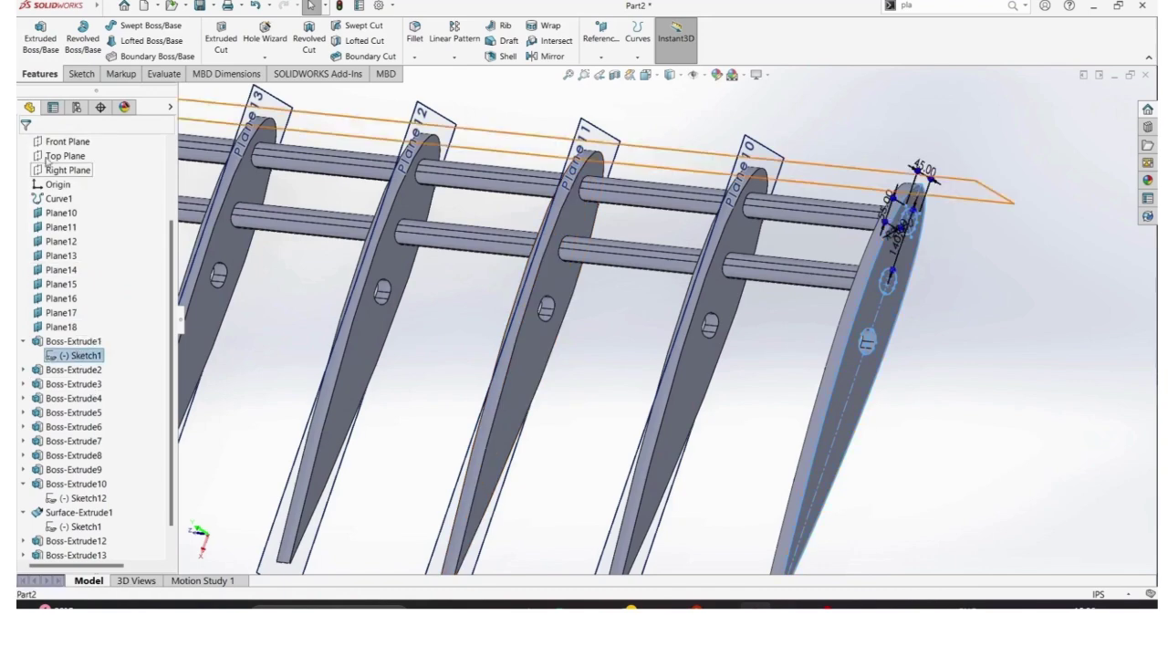
left_click(41, 44)
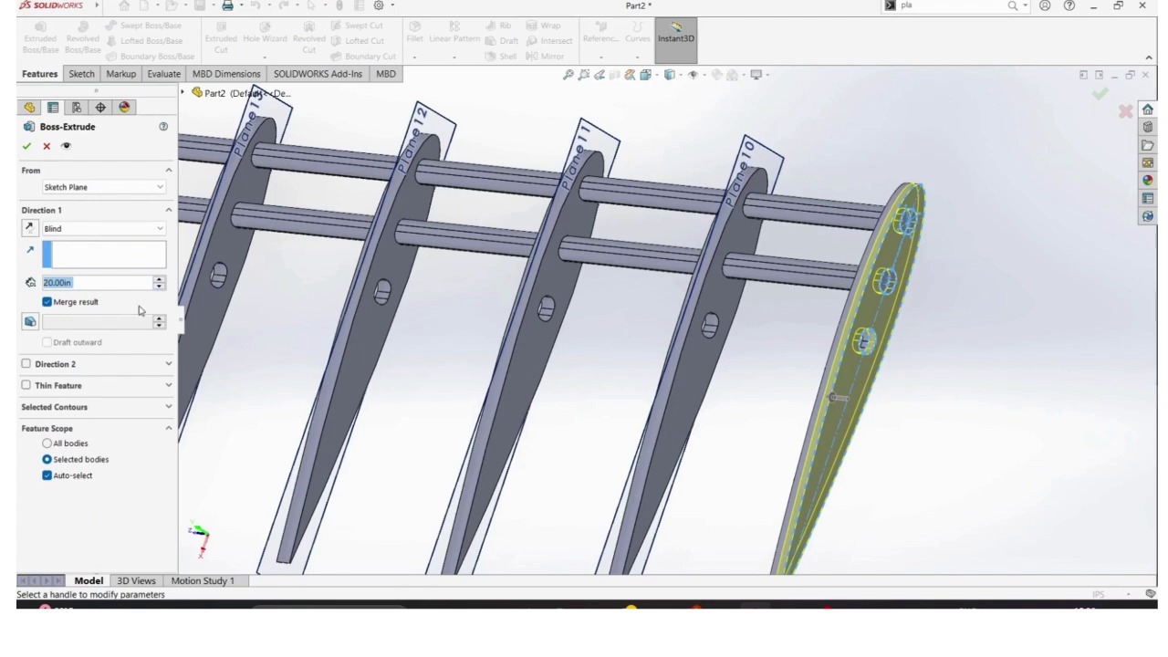
left_click(120, 408)
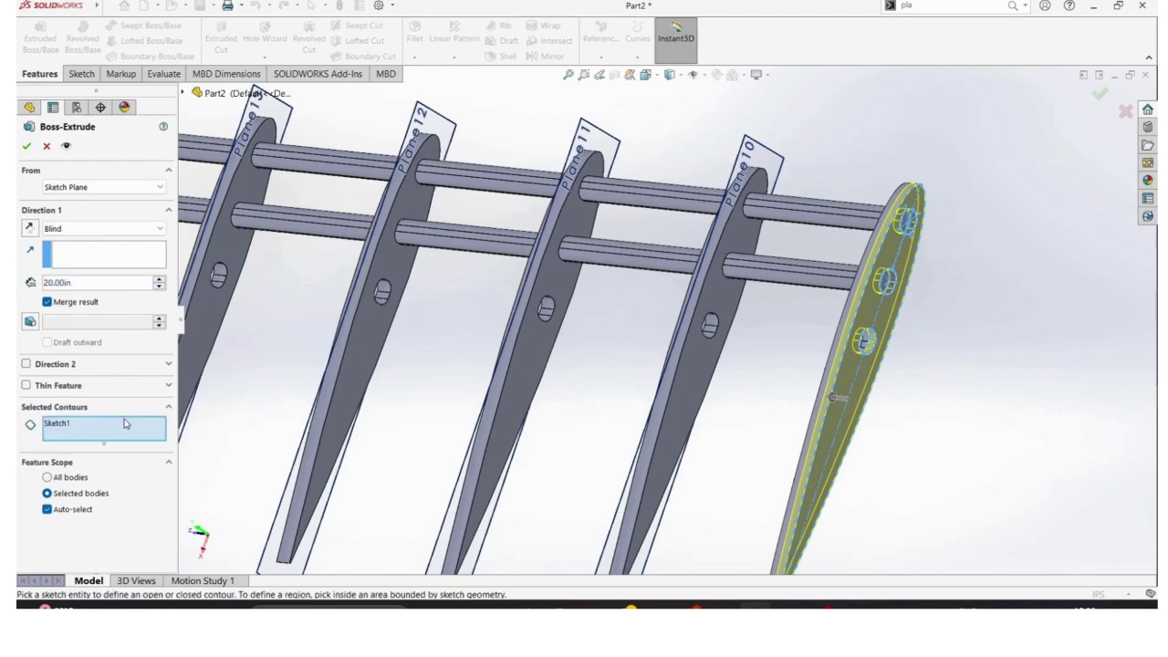
left_click(125, 424)
right_click(125, 425)
left_click(197, 432)
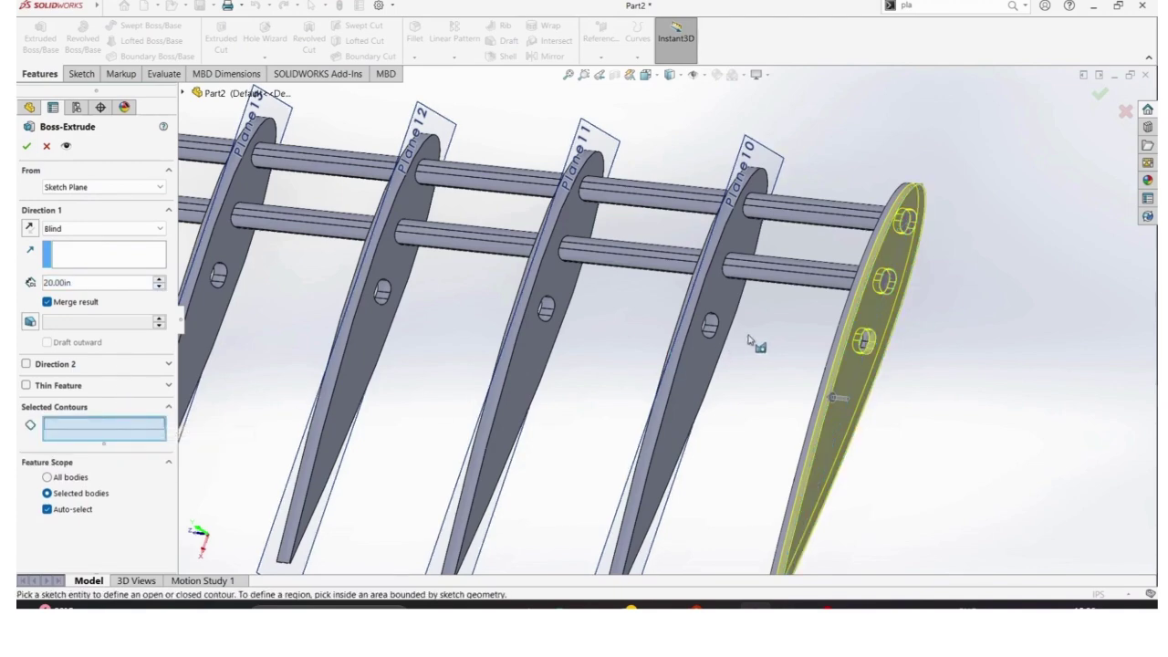
left_click(875, 341)
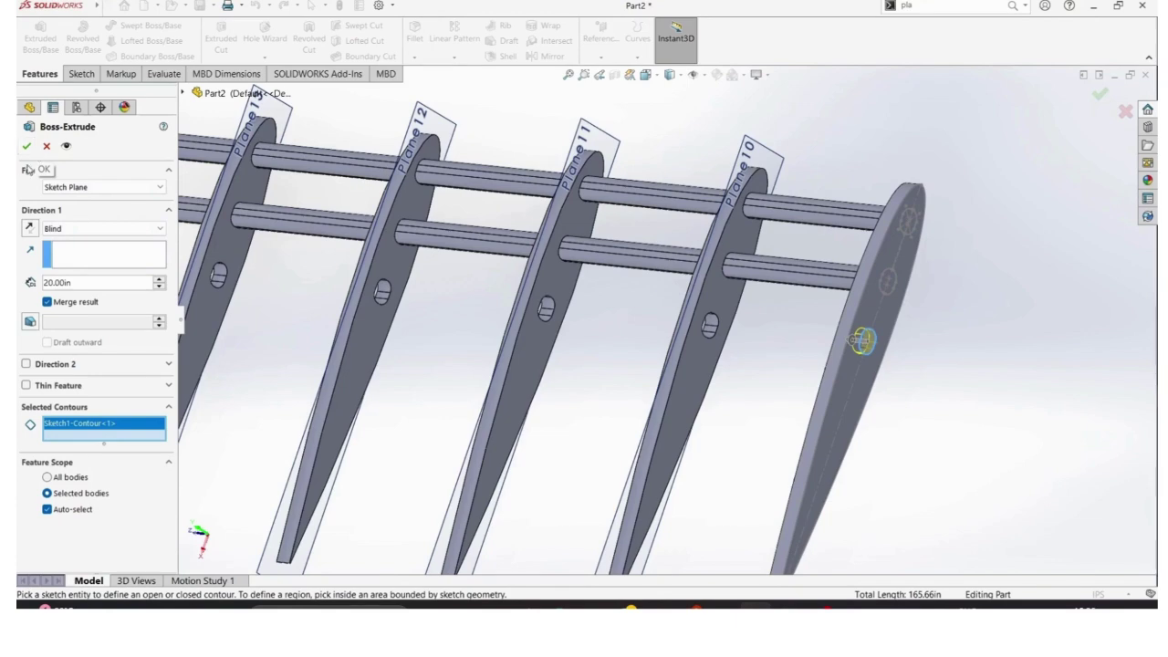
Extrude the lowest hole's contour up to the surface of the farthest rib at Plane18 to form the third spar.
left_click(101, 229)
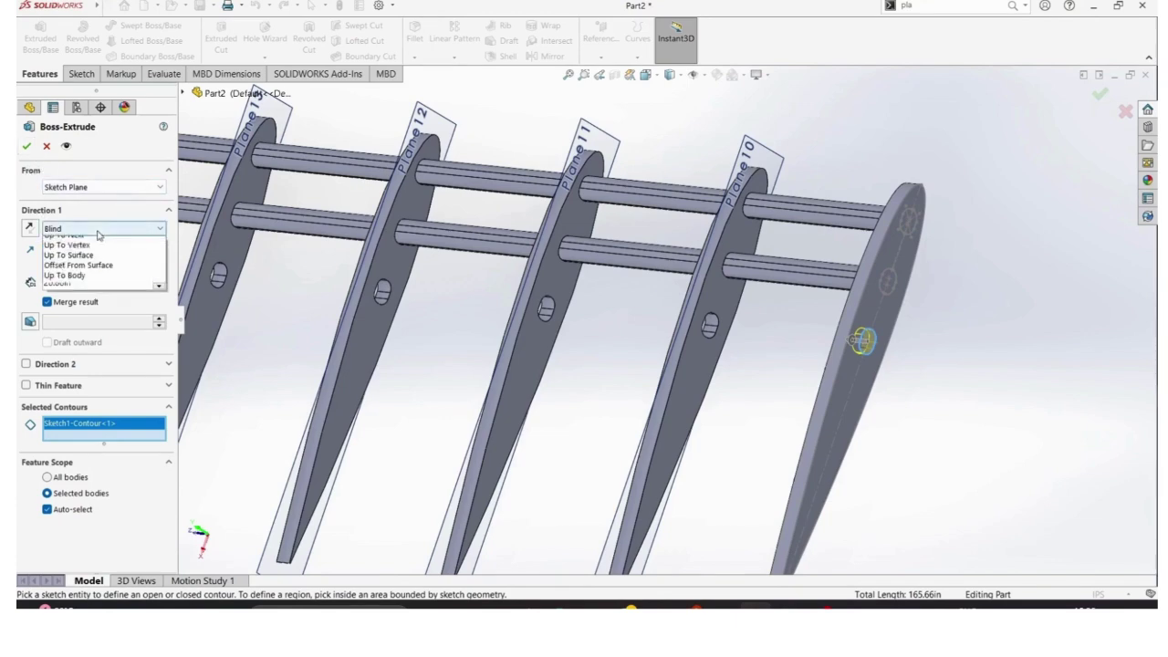
left_click(98, 284)
scroll(354, 308, "up", 4)
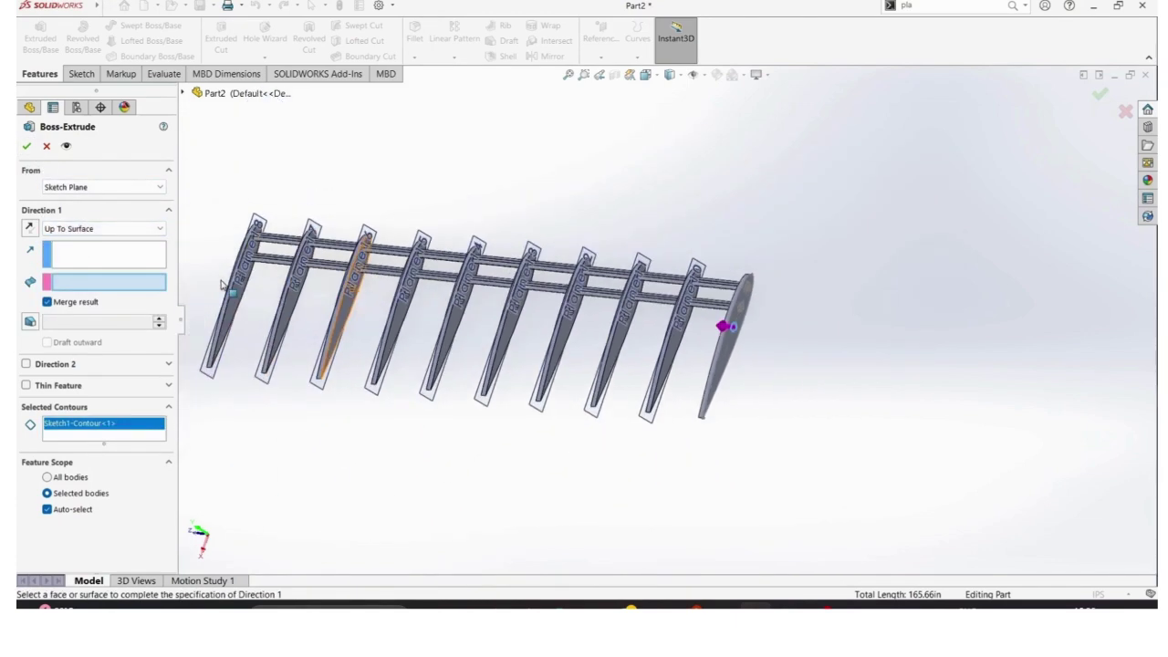
scroll(354, 308, "down", 5)
left_click(363, 308)
scroll(534, 321, "up", 4)
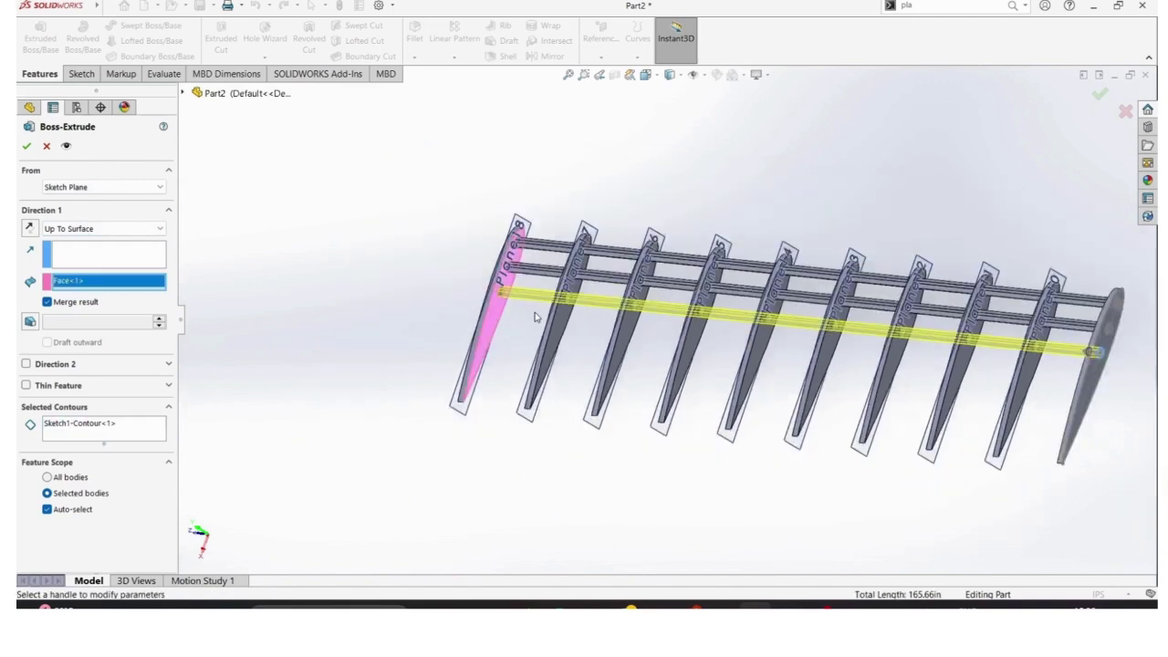
scroll(490, 302, "down", 3)
scroll(826, 319, "up", 3)
scroll(826, 319, "down", 3)
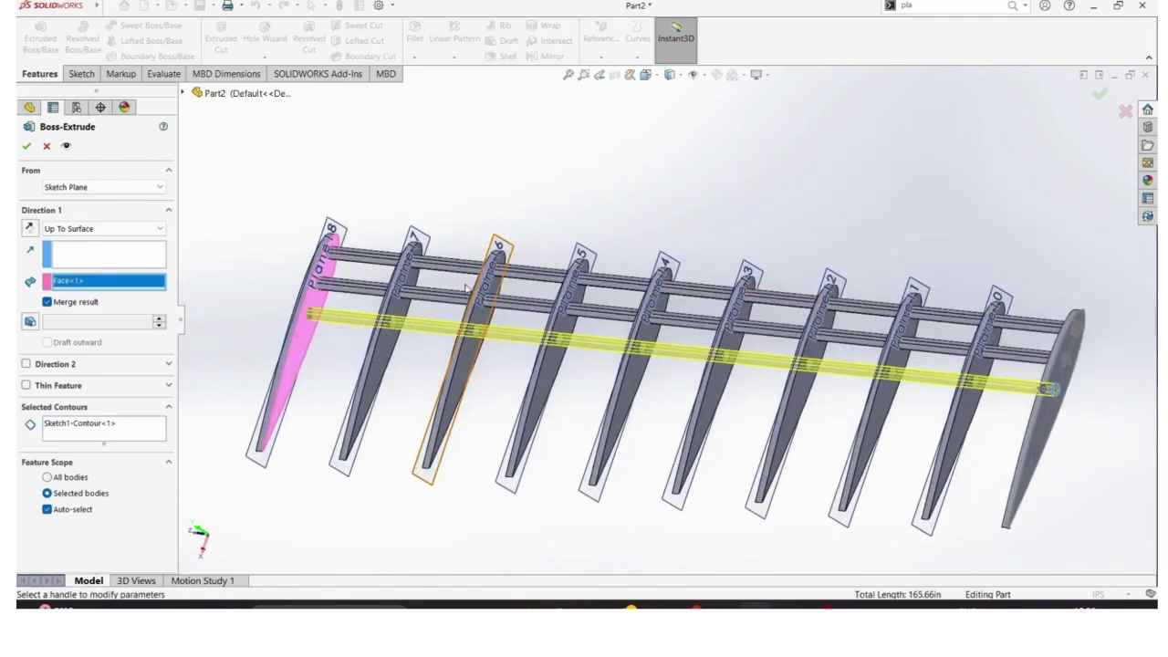
left_click(26, 147)
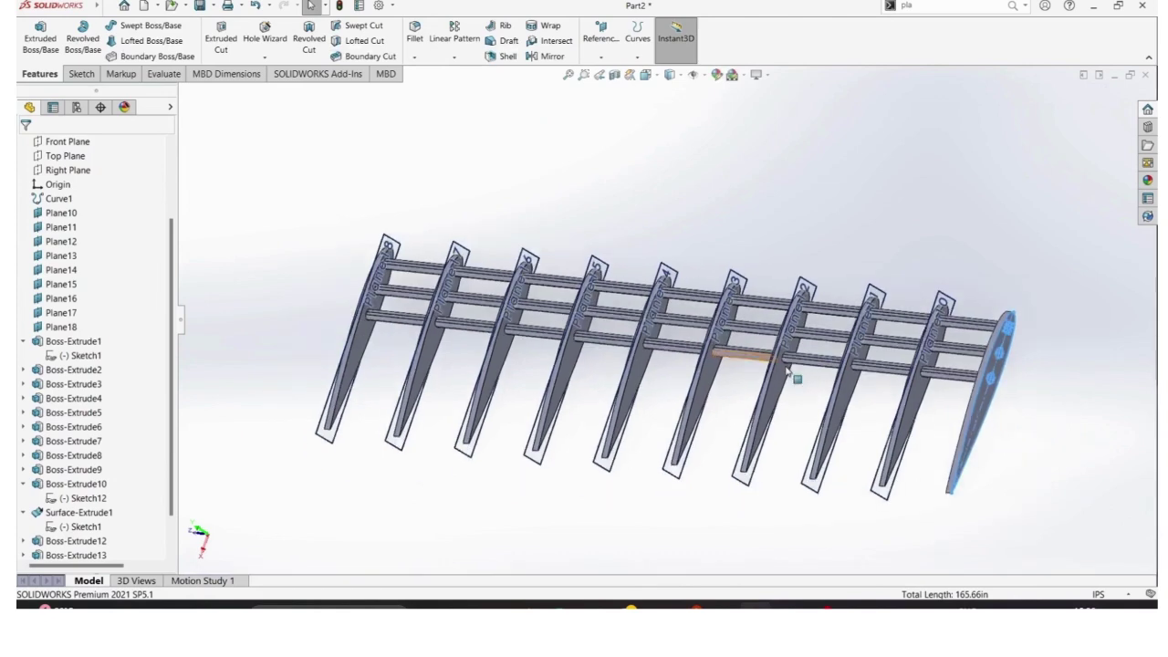
Examine the finished ribs and spars together with the extruded wing skin surface, Surface-Extrude1.
scroll(757, 337, "down", 4)
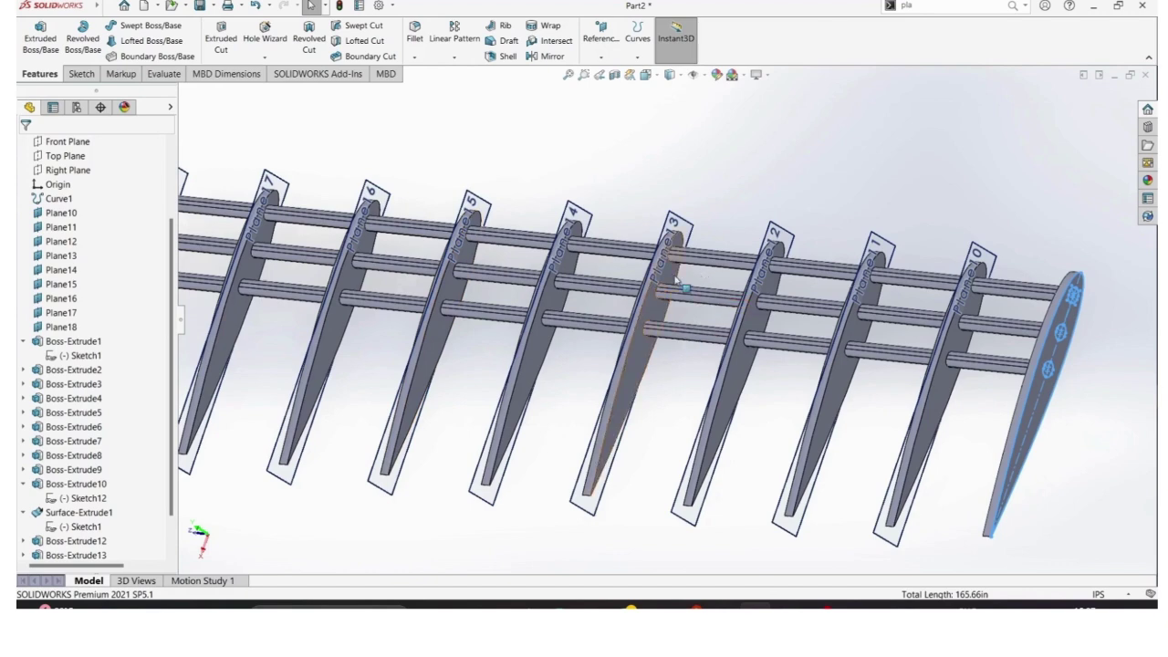
scroll(100, 525, "down", 1)
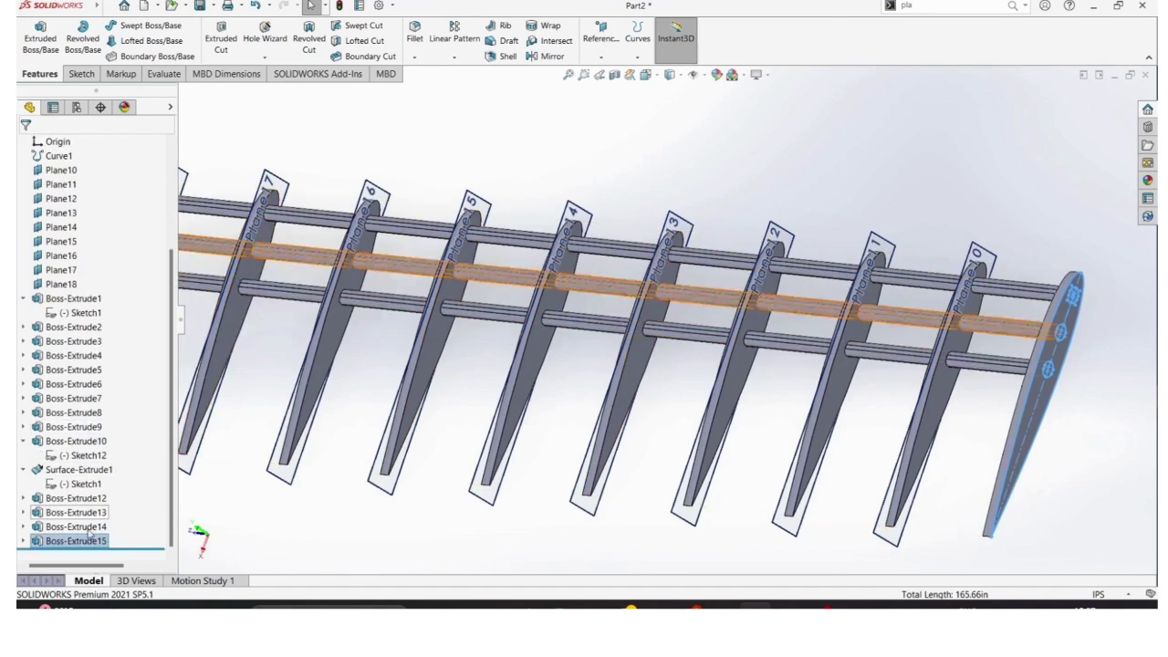
left_click(78, 469)
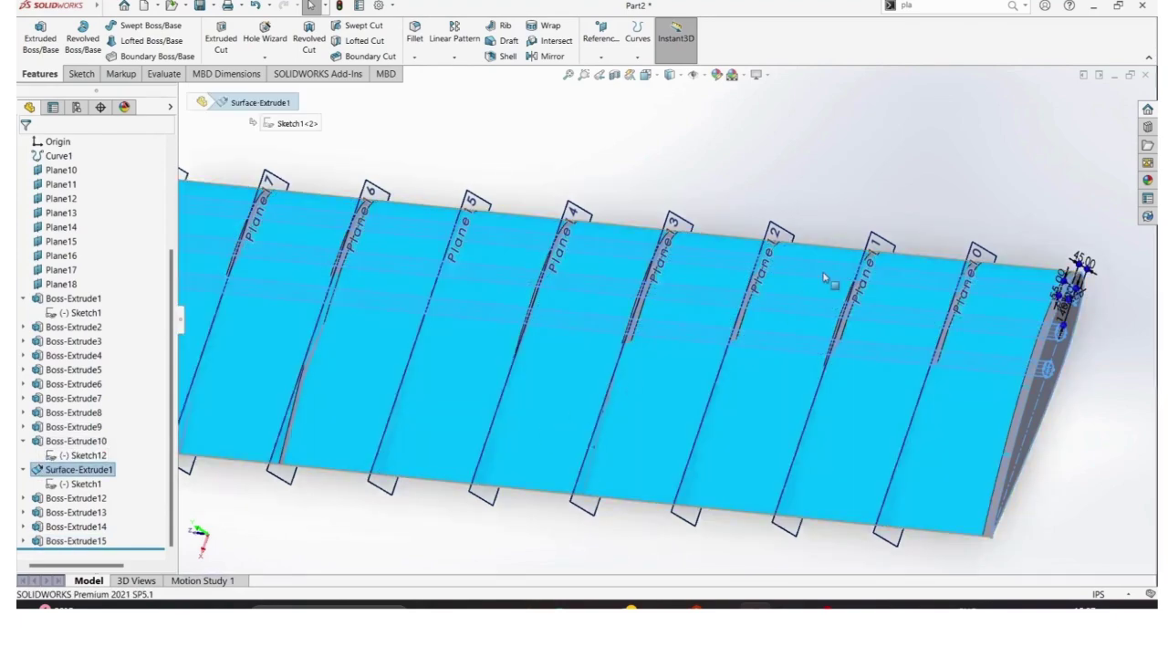
left_click(852, 174)
middle_click_drag(853, 174, 809, 448)
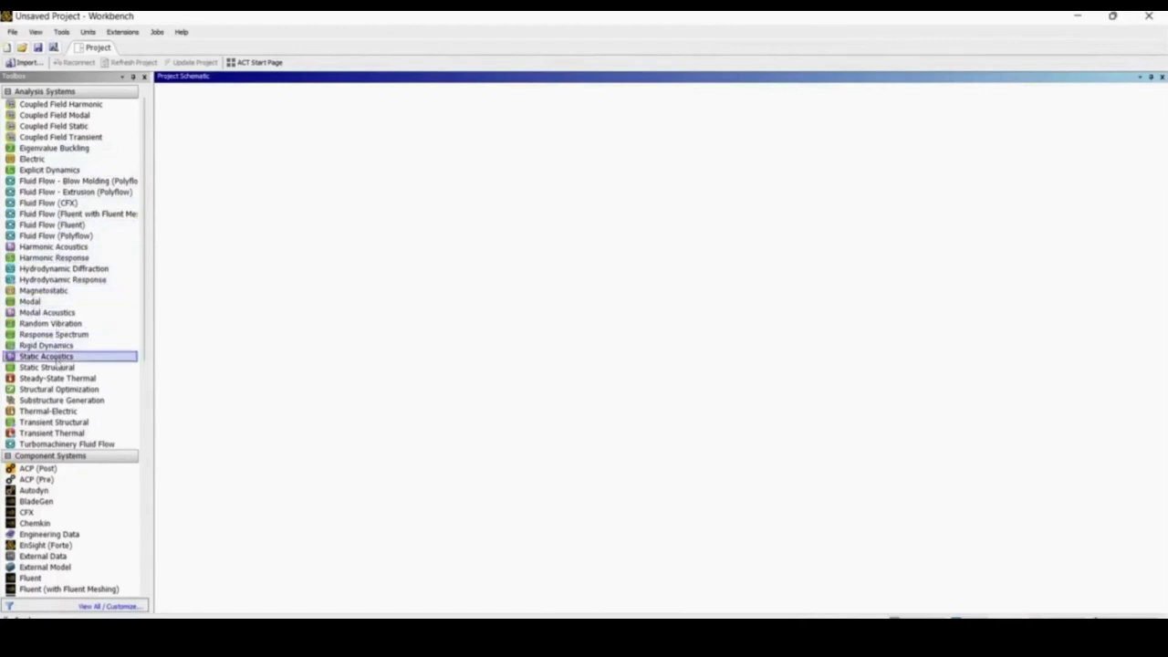
In Ansys Workbench, add a Static Structural system to the project and a Modal system linked to its Solution.
left_click_drag(58, 369, 210, 149)
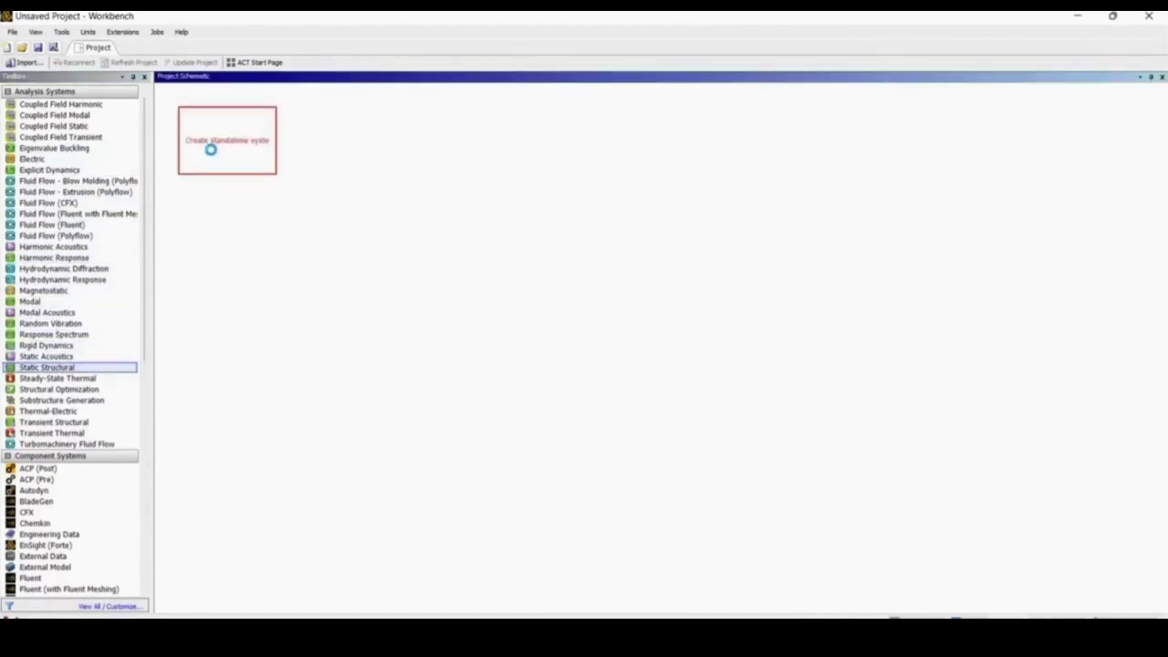
left_click_drag(210, 149, 213, 154)
left_click(344, 340)
left_click_drag(78, 301, 220, 200)
left_click(316, 312)
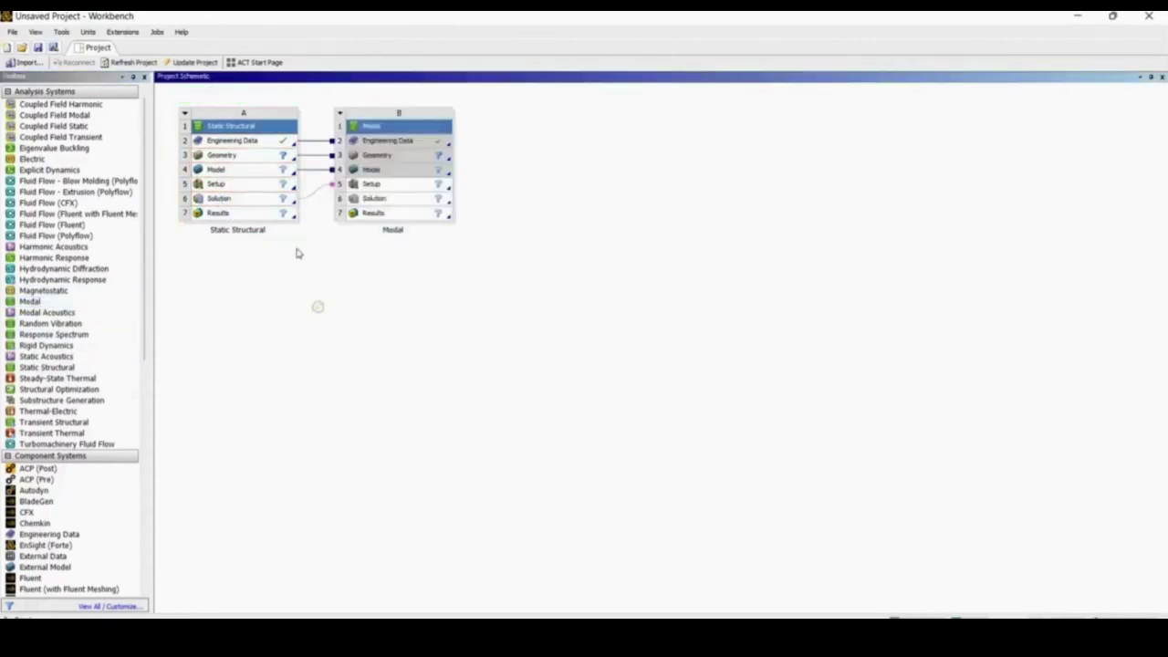
Import NACA 4415.IGS as the Static Structural system's geometry and open its model in Mechanical.
left_click(276, 158)
right_click(275, 158)
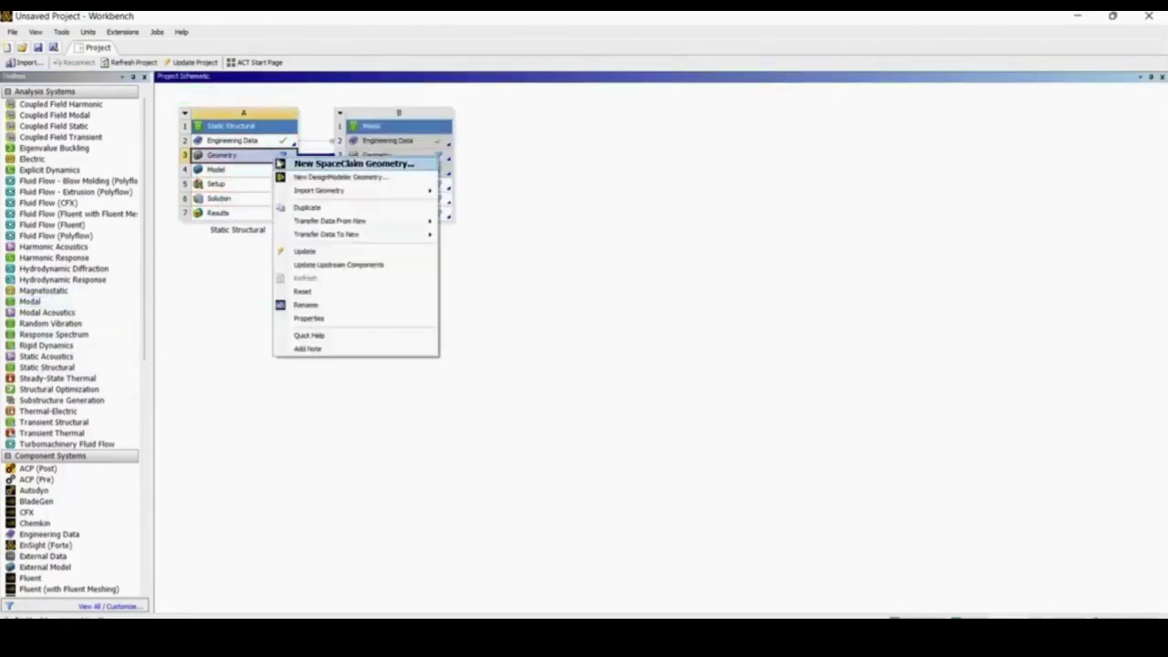
mouse_move(304, 190)
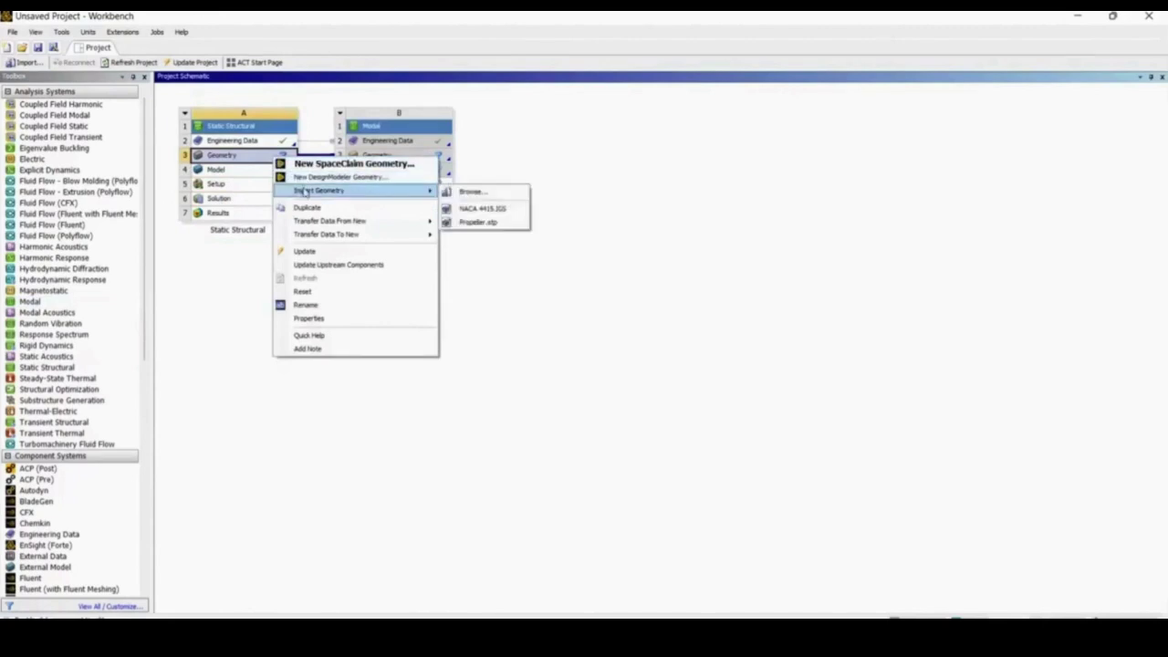
left_click(482, 208)
left_click(486, 297)
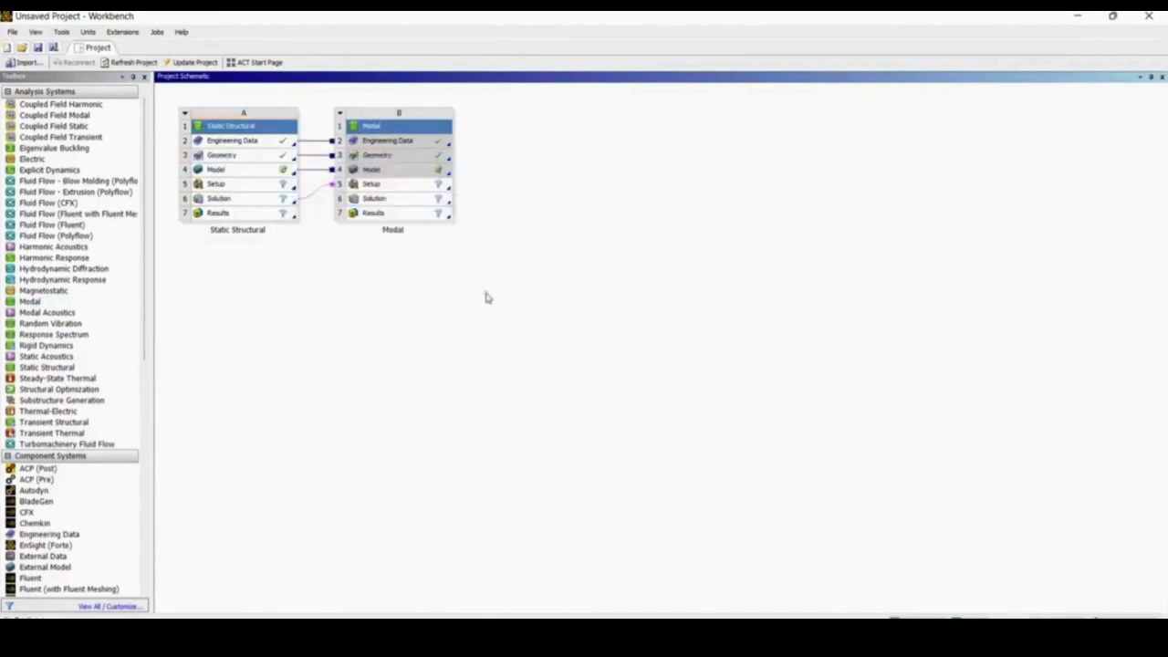
left_click(244, 172)
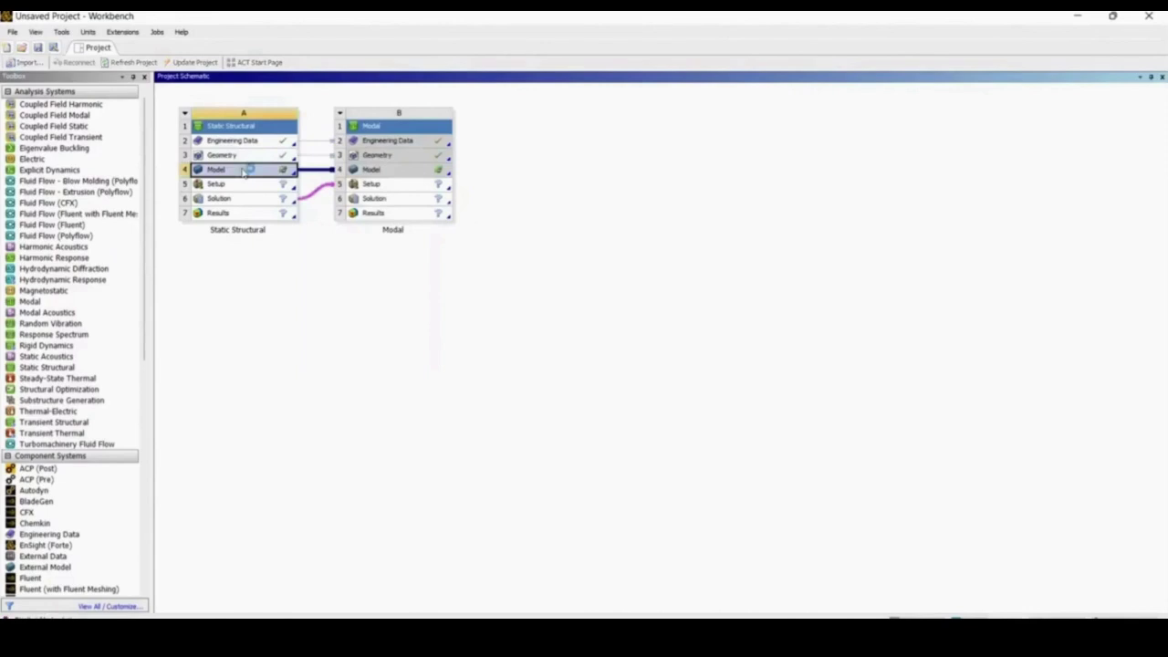
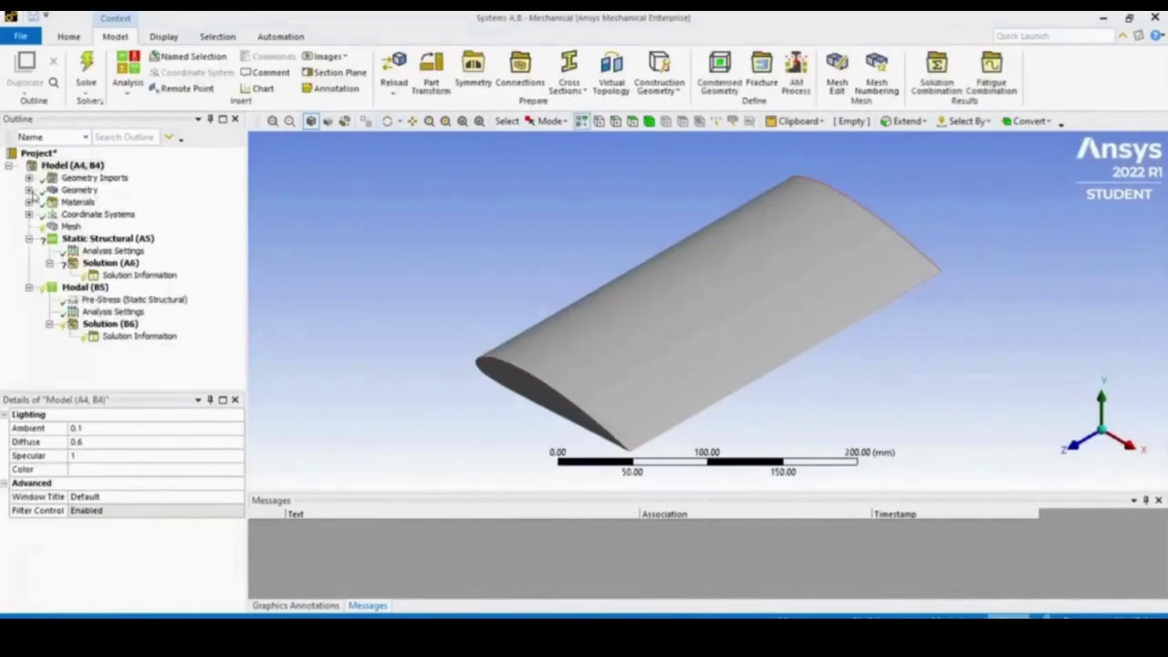
Assign Titanium Alloy as the material of the NACA 4415-FreeParts body.
left_click(28, 190)
left_click(121, 202)
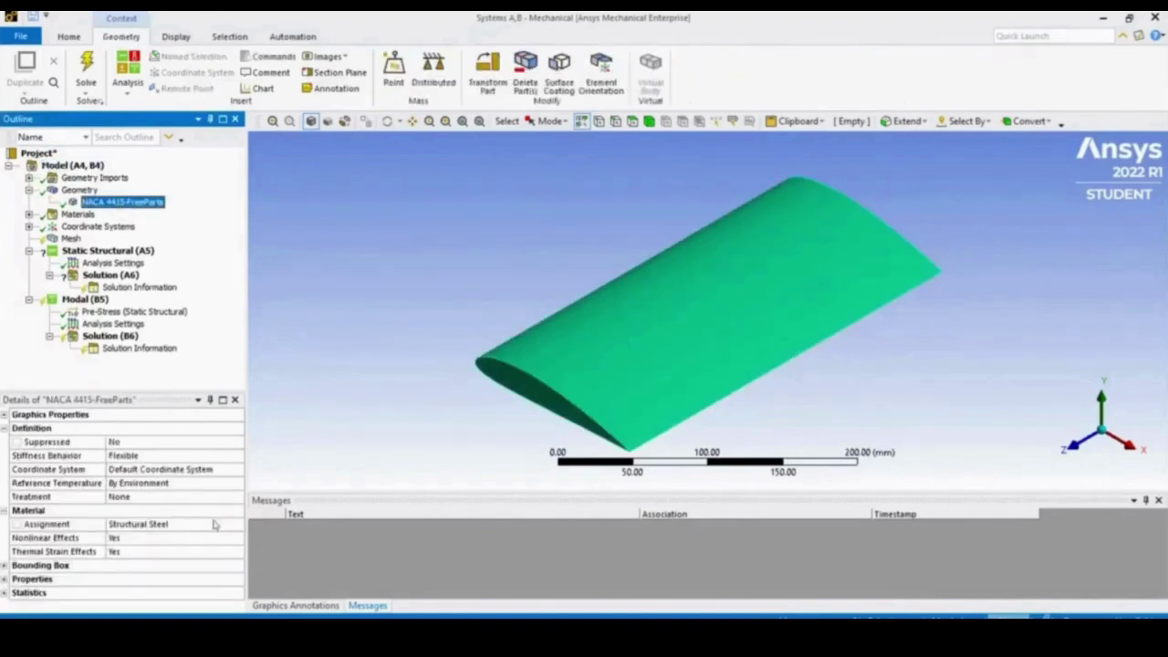
left_click(217, 527)
left_click(239, 527)
left_click(351, 244)
type("niti")
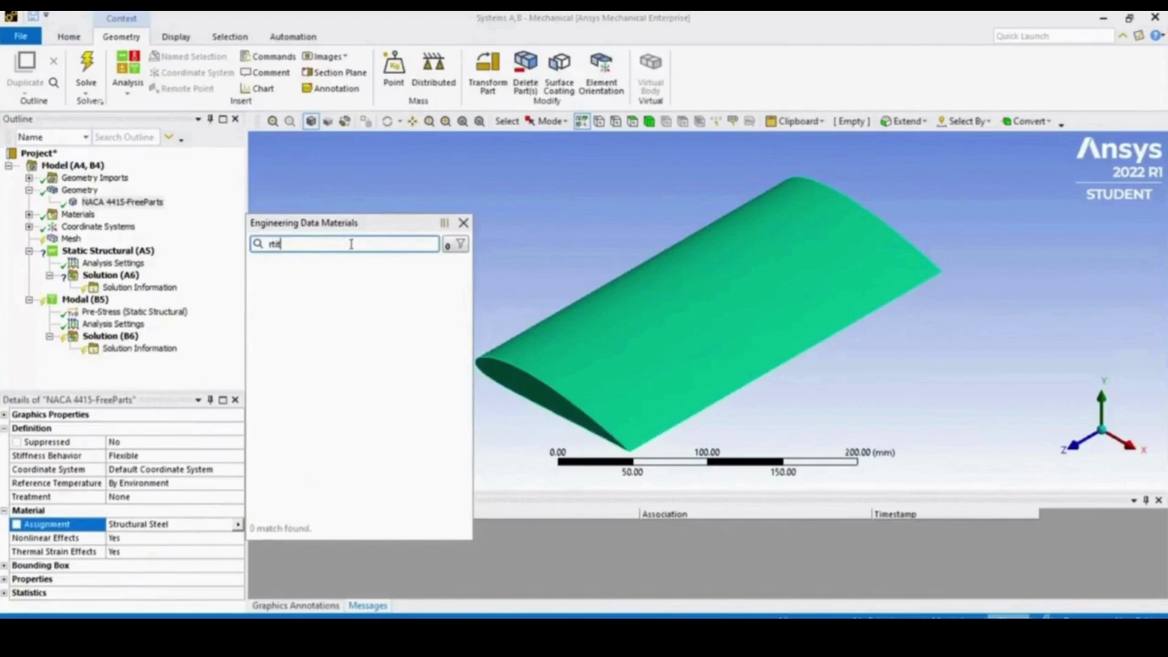
key("BackSpace")
key("BackSpace")
key("BackSpace")
key("BackSpace")
type("t")
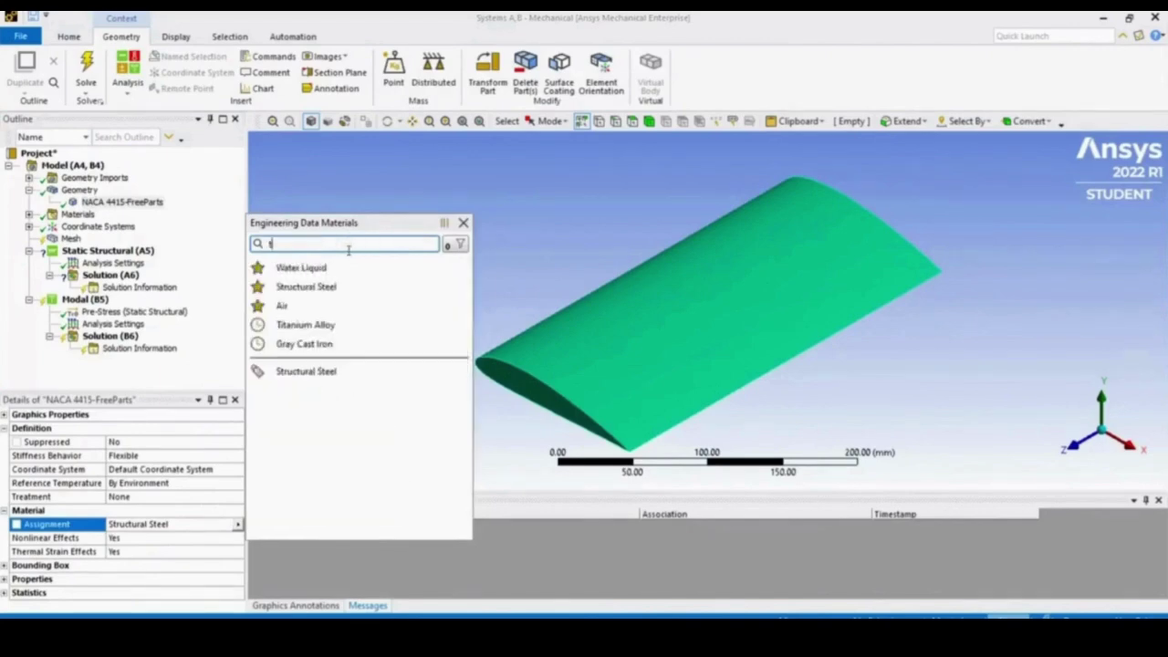
type("it")
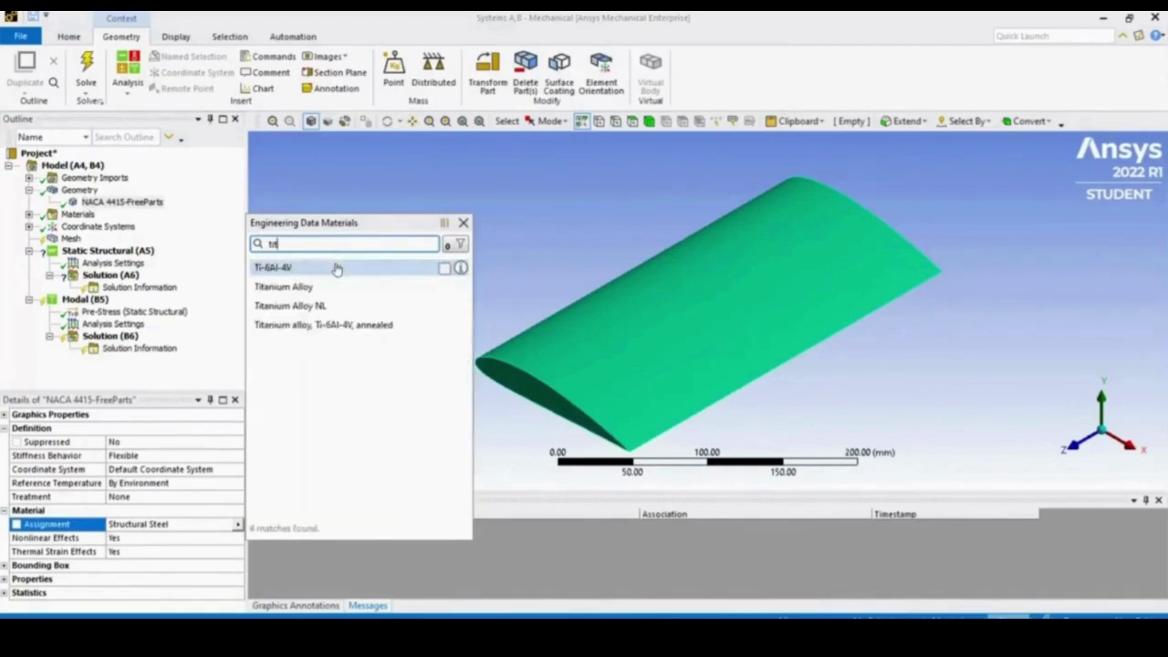
left_click(283, 286)
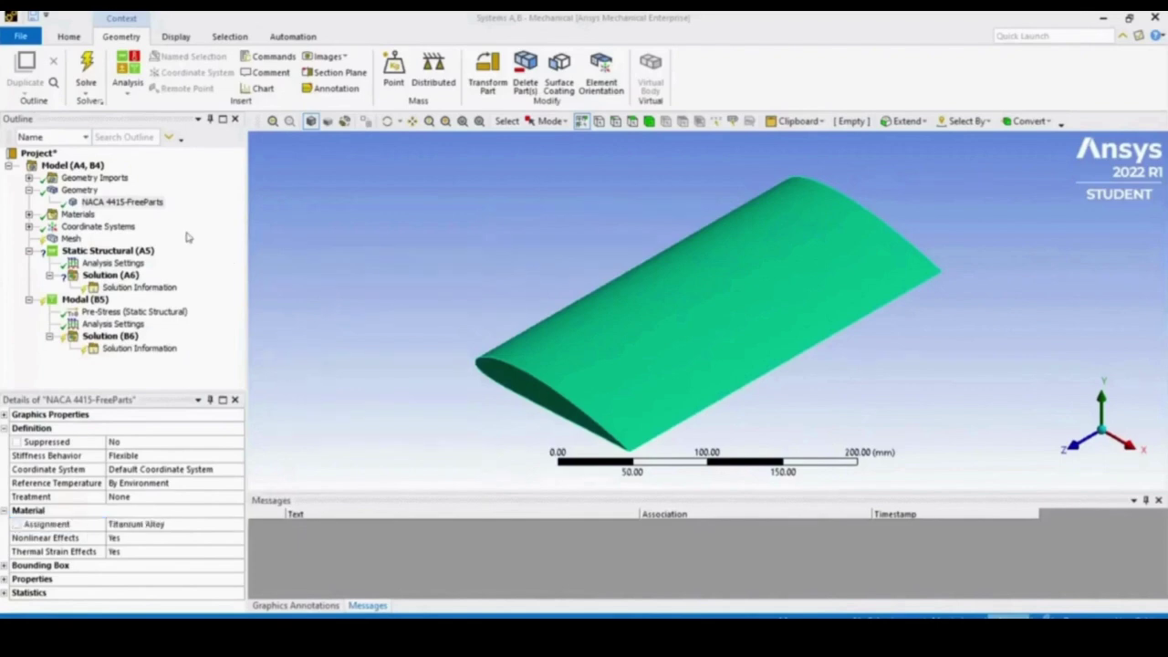
Generate the wing's default mesh, set the element size to 5 mm and remesh the body.
right_click(72, 239)
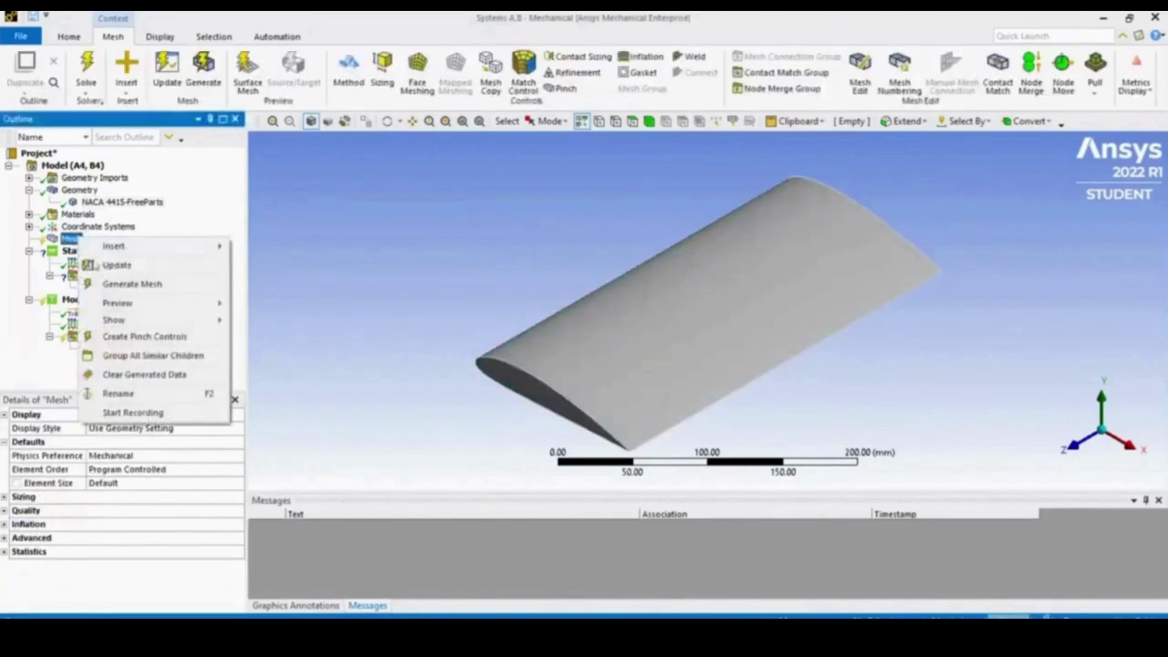
left_click(117, 289)
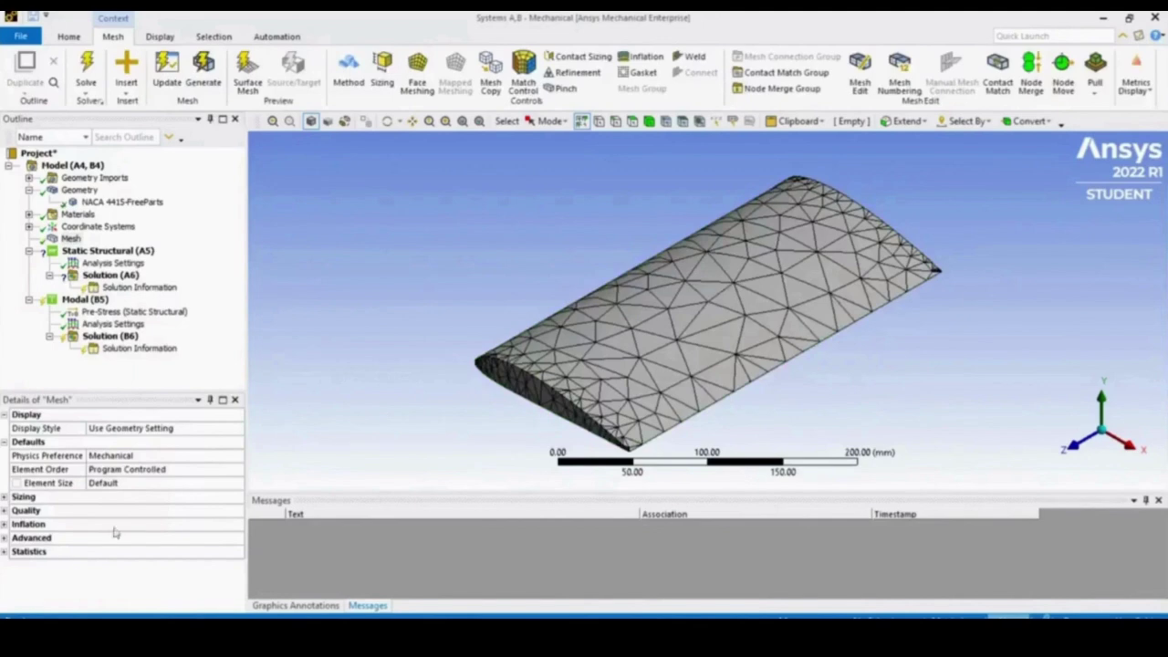
left_click(146, 484)
type("5")
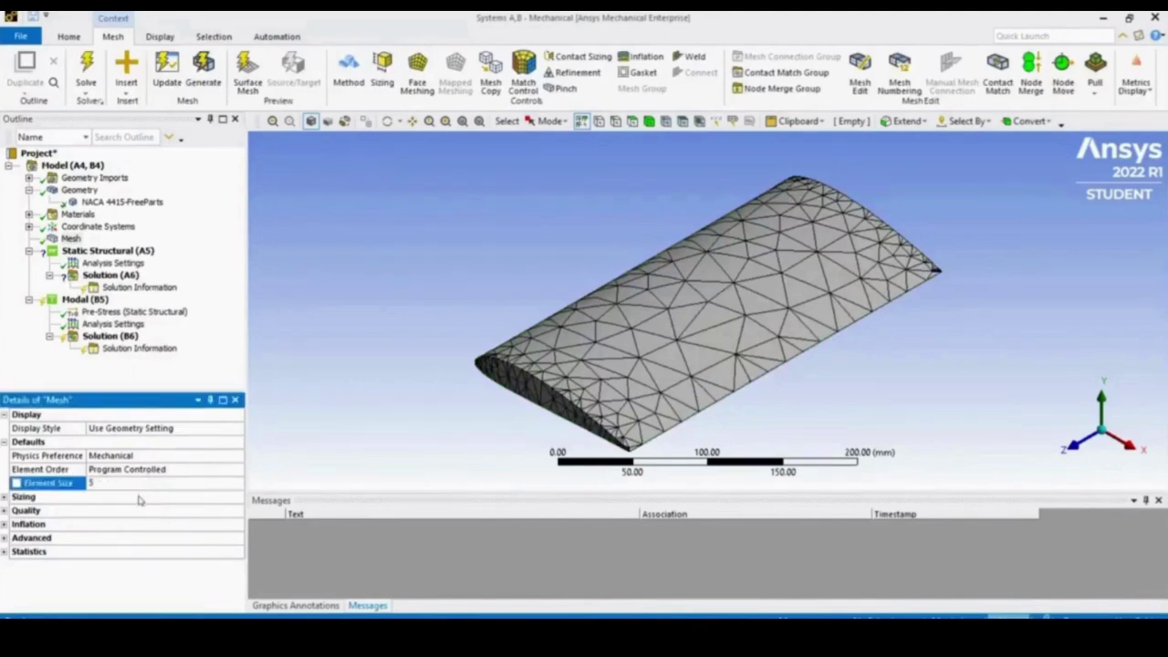
key("Return")
right_click(70, 238)
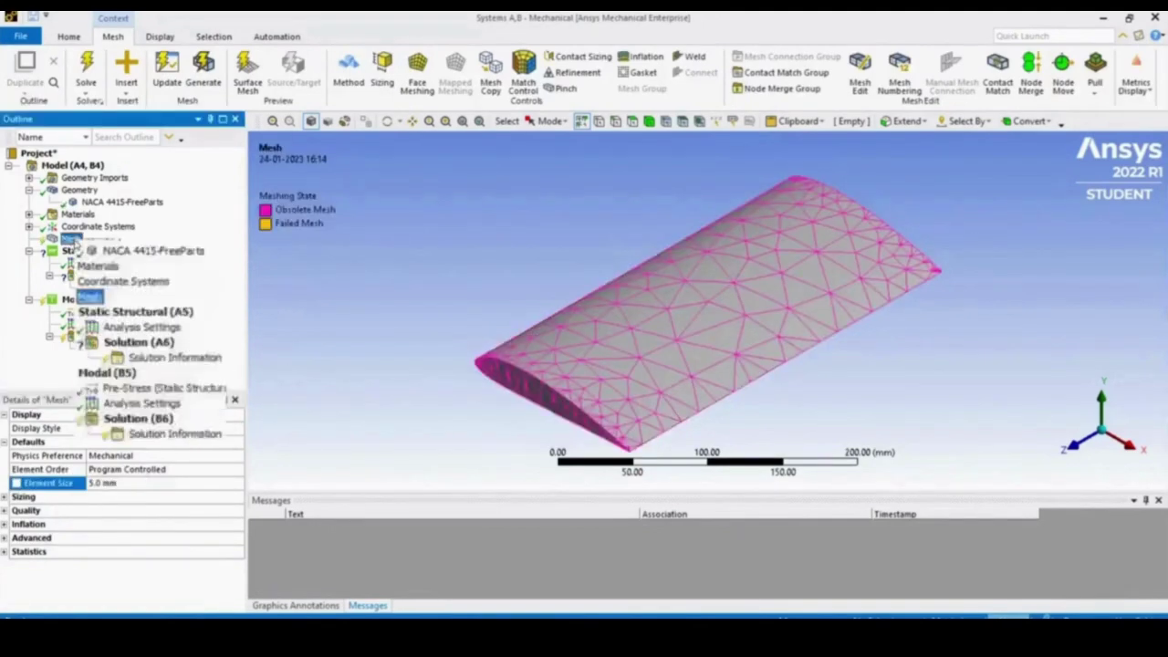
left_click(112, 267)
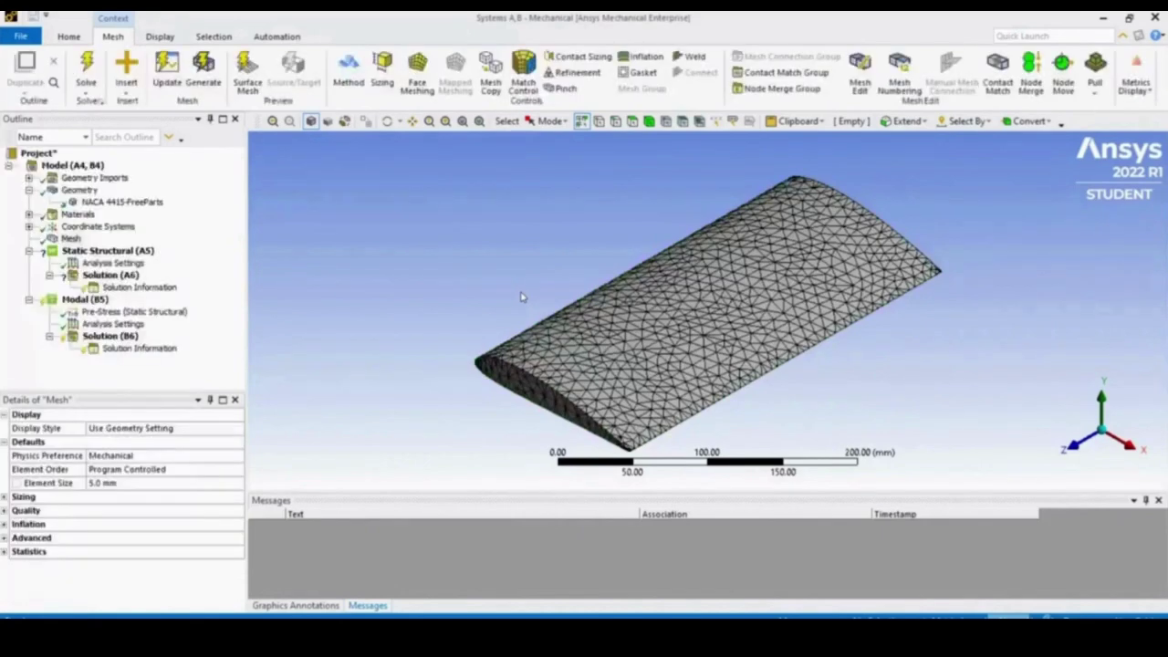
left_click(109, 253)
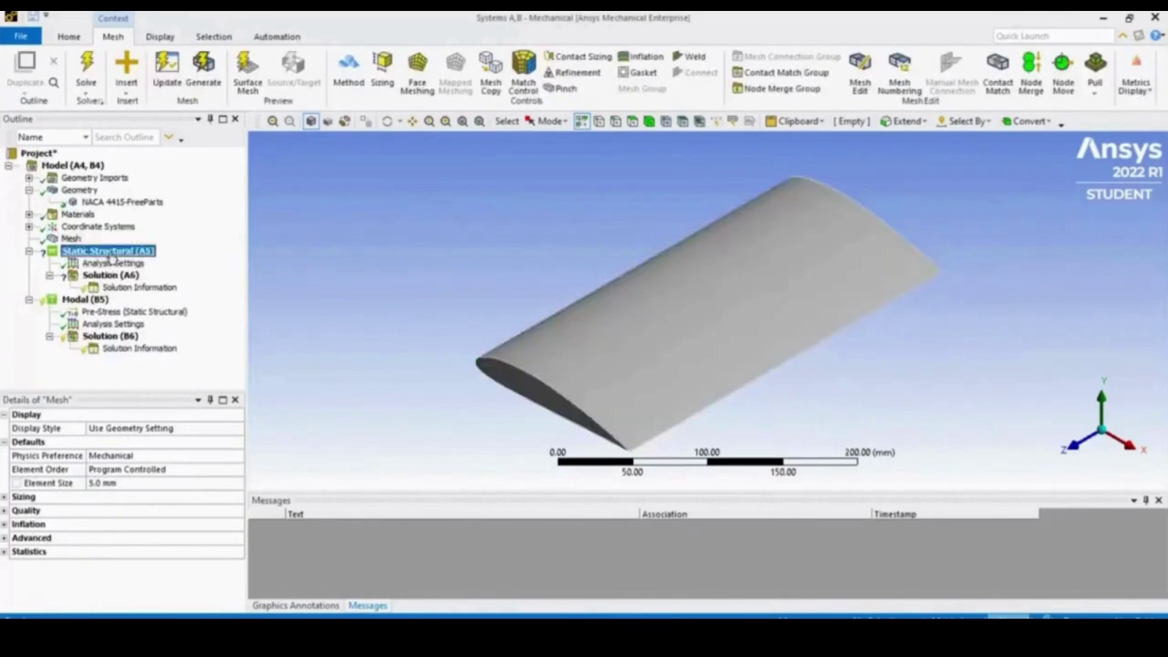
right_click(112, 258)
mouse_move(151, 262)
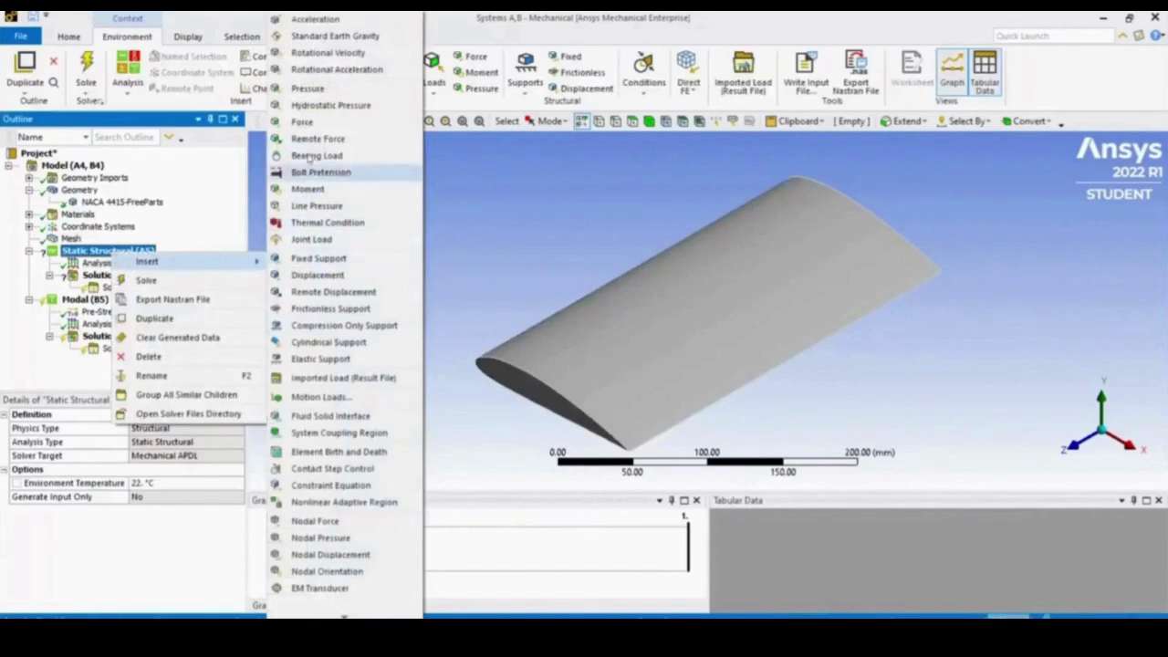
left_click(310, 240)
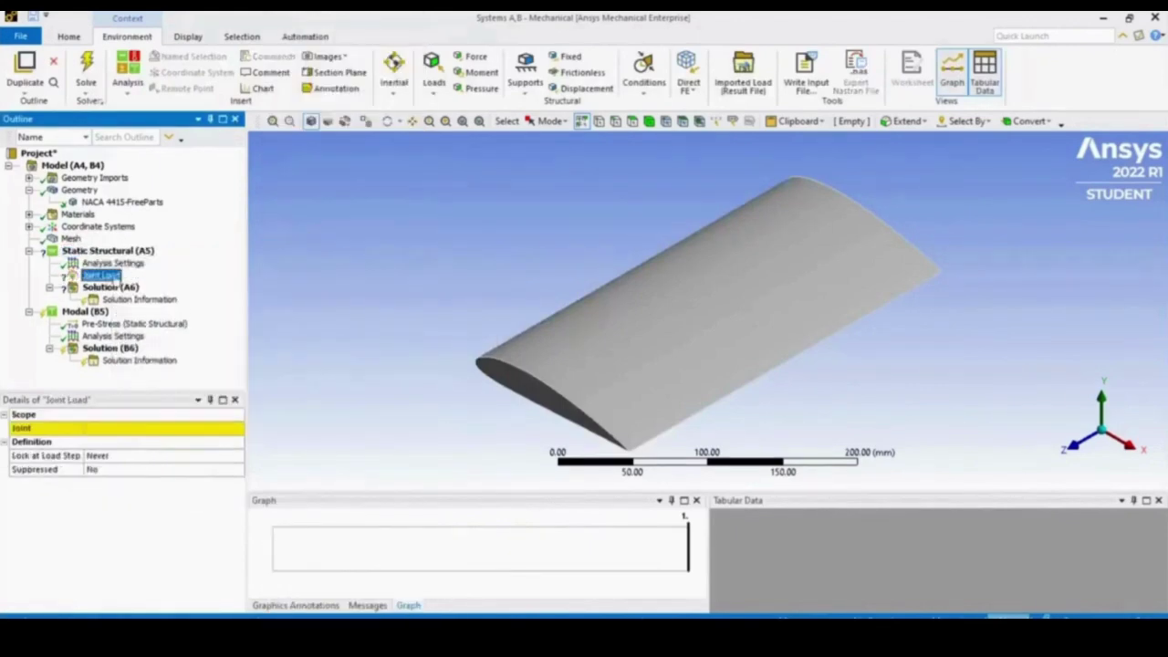
right_click(112, 278)
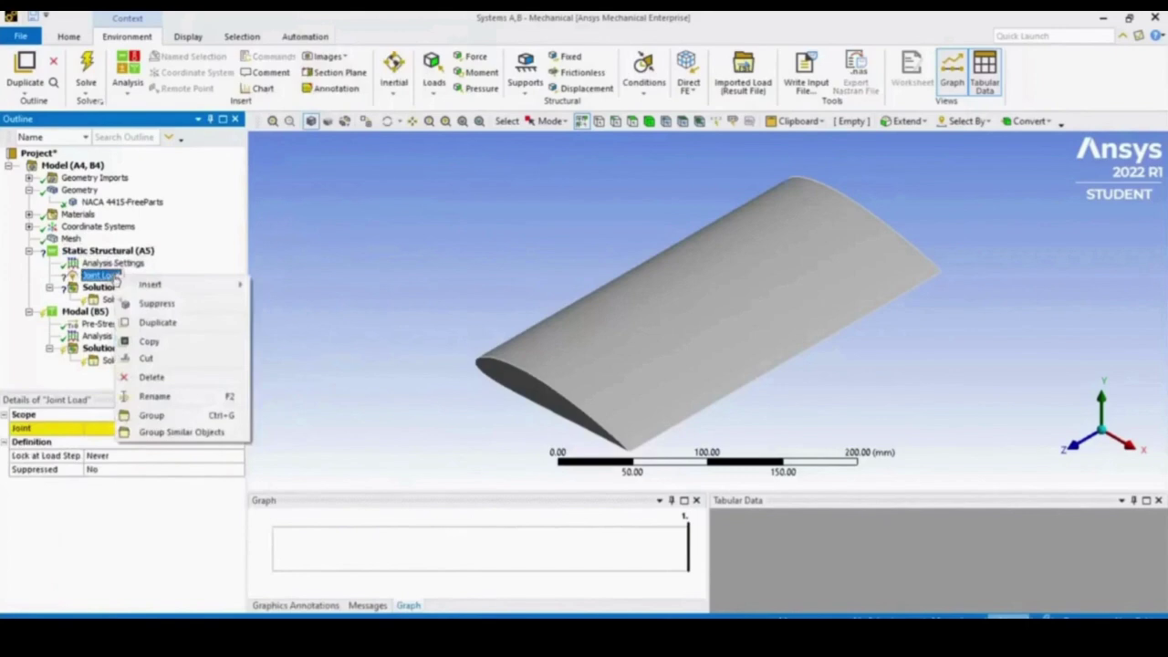
left_click(164, 377)
left_click(588, 381)
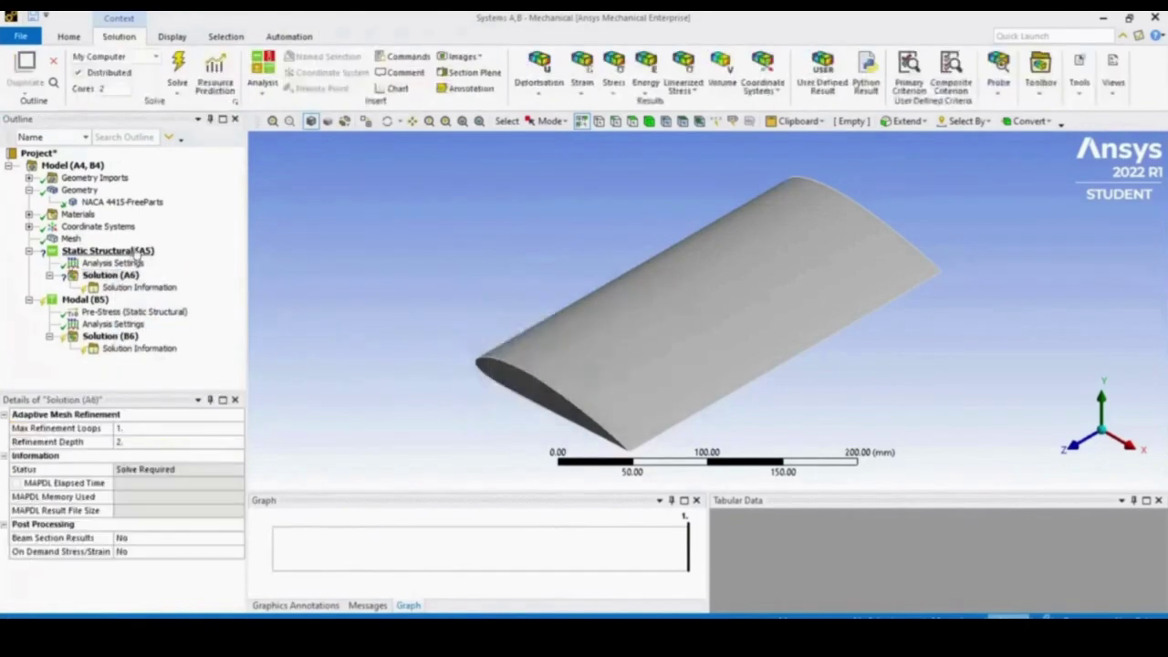
Add a Fixed Support to the Static Structural analysis on the airfoil-shaped end face of the wing.
right_click(137, 252)
mouse_move(164, 257)
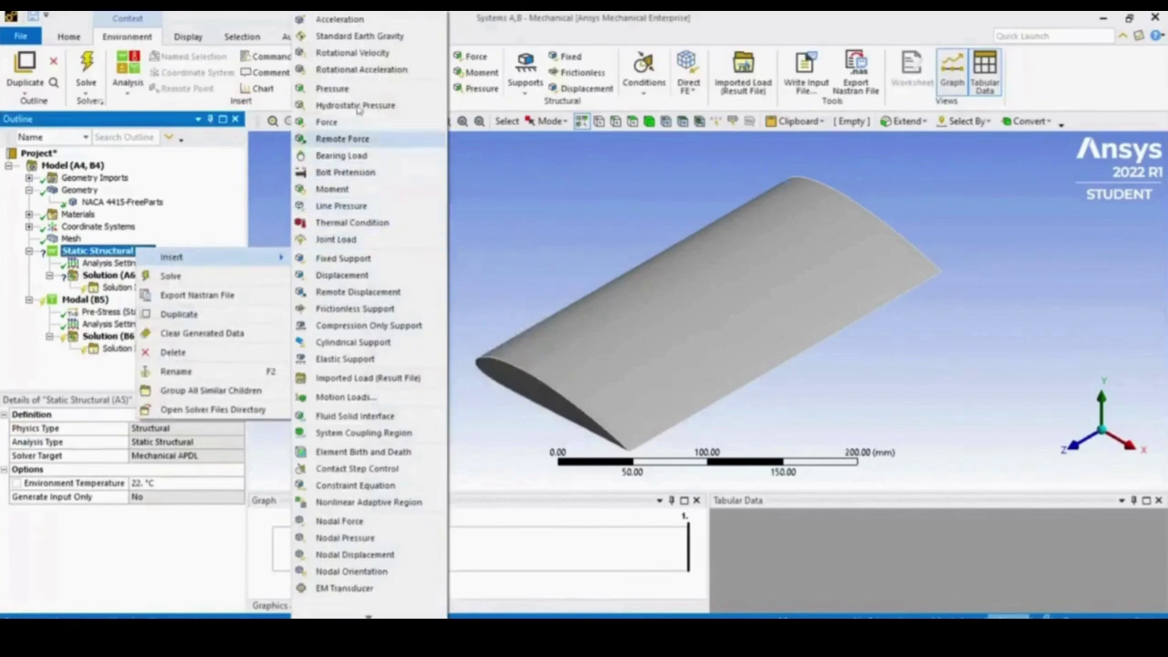
left_click(356, 259)
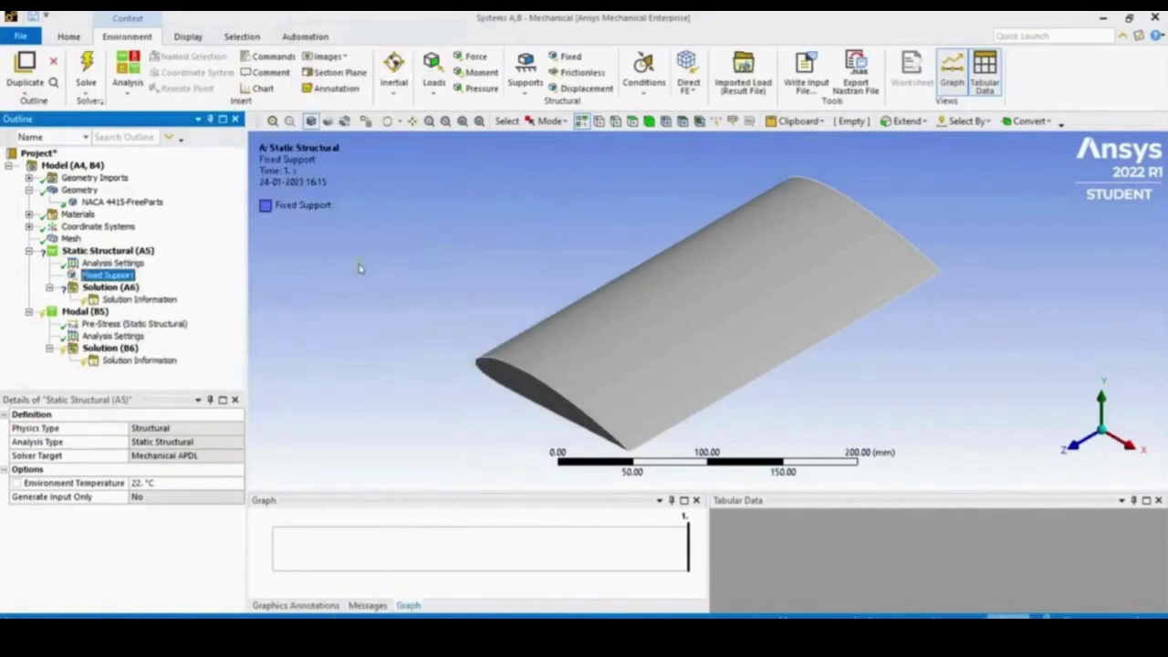
left_click(528, 397)
Add a Pressure load to the Static Structural analysis, scoped to the wing's lower surface.
middle_click_drag(527, 365, 486, 352)
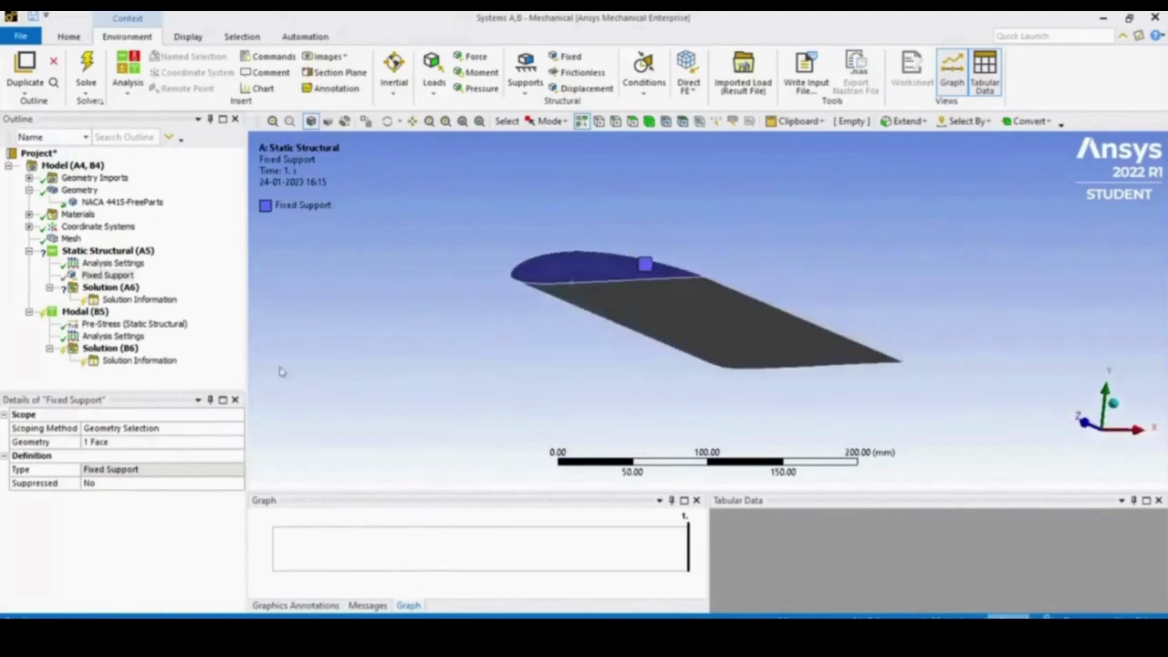
right_click(117, 250)
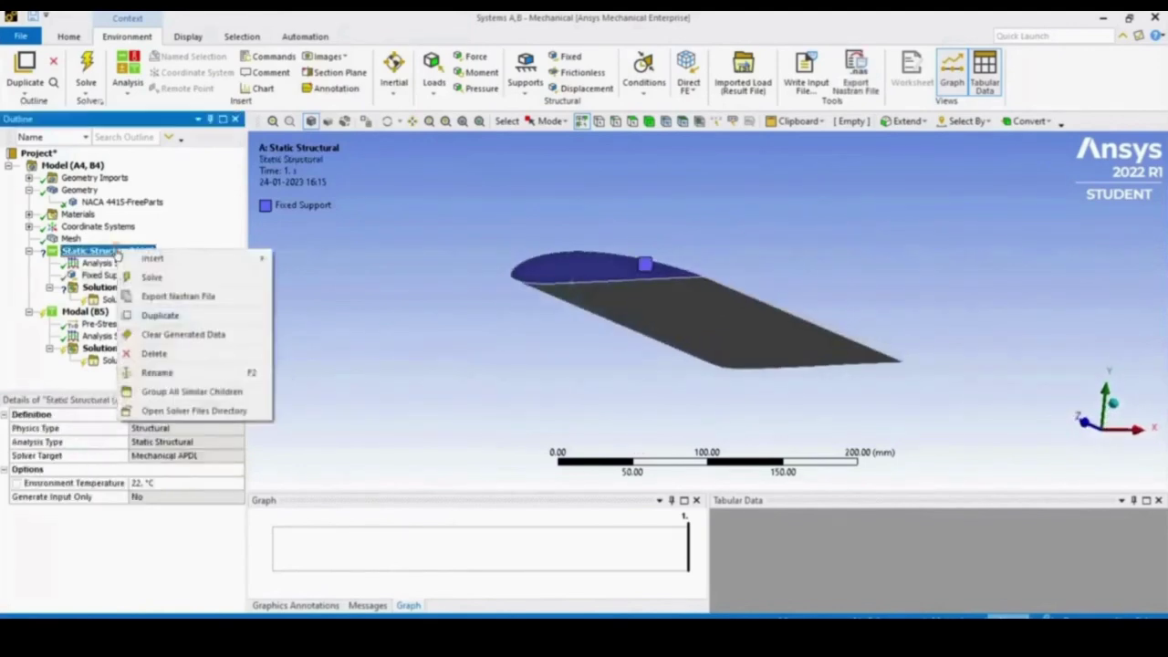
mouse_move(155, 258)
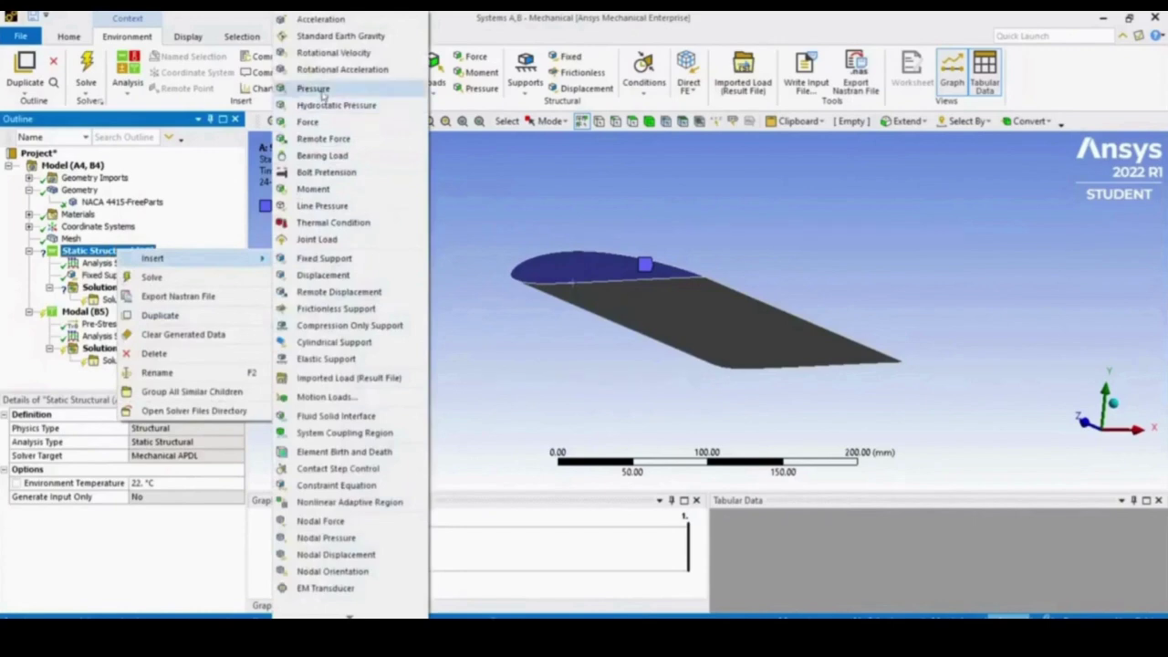
left_click(313, 89)
left_click(712, 331)
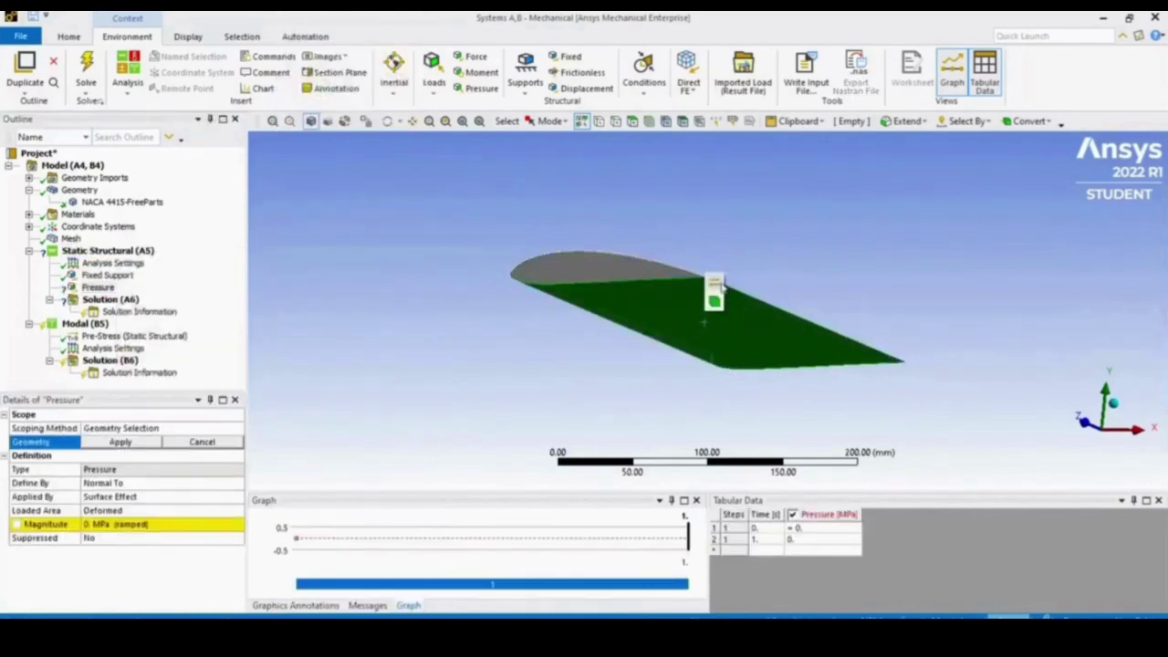
left_click(121, 442)
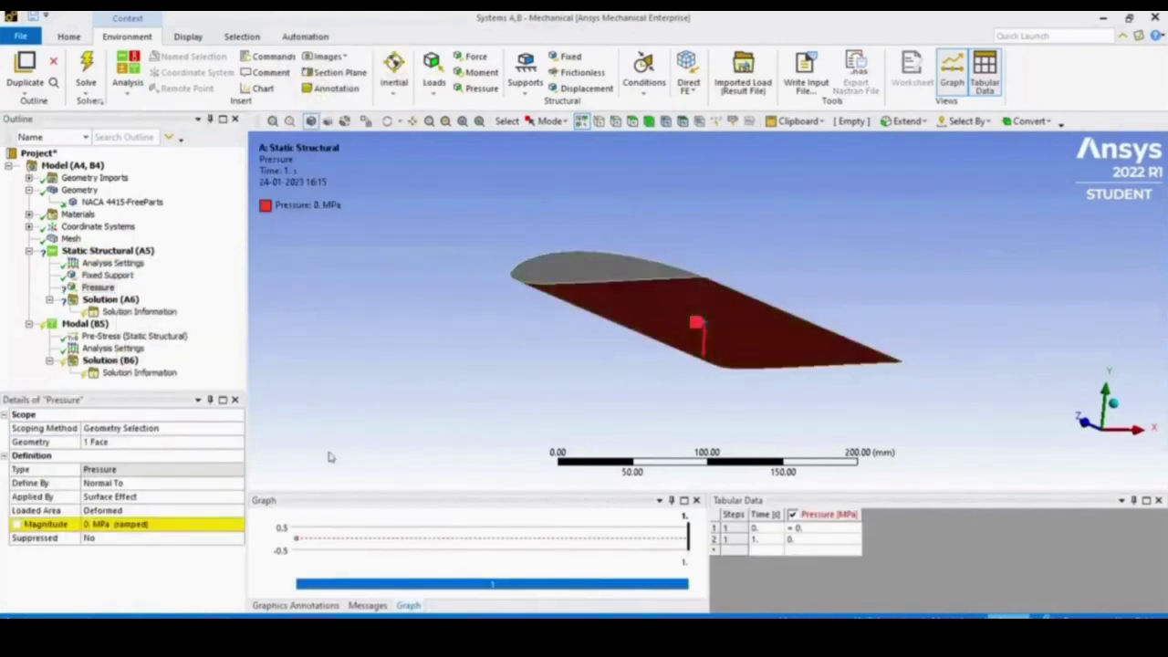
Define the pressure by Components with a Y Component of 100 MPa and solve the static structural analysis.
left_click(203, 484)
left_click(238, 485)
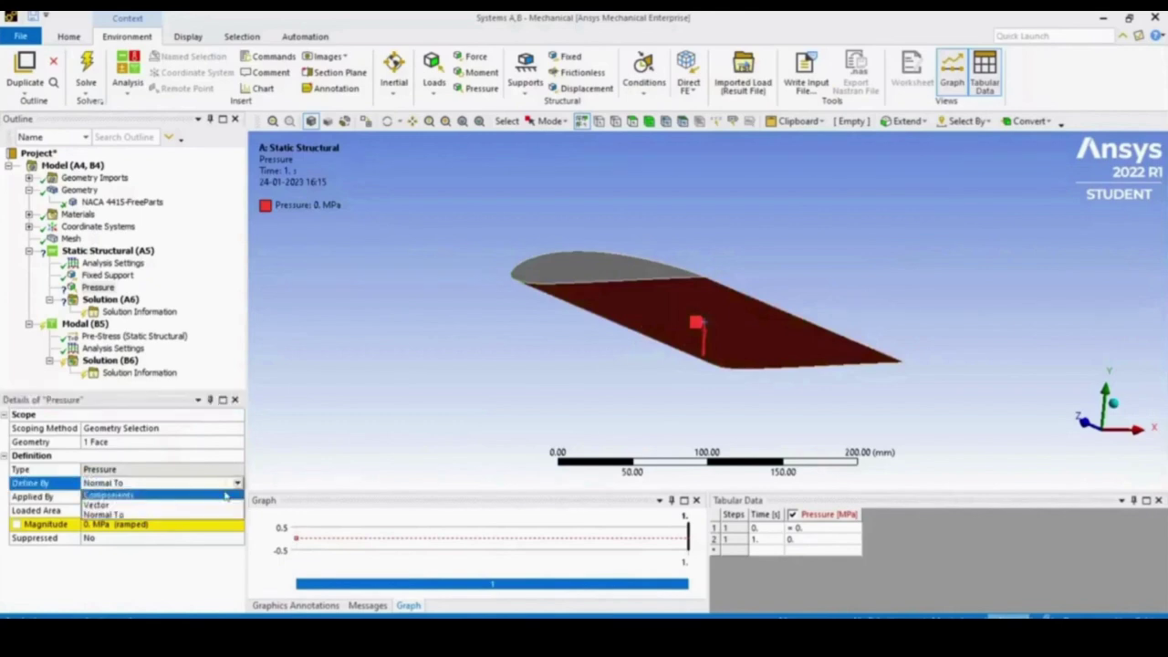
left_click(223, 495)
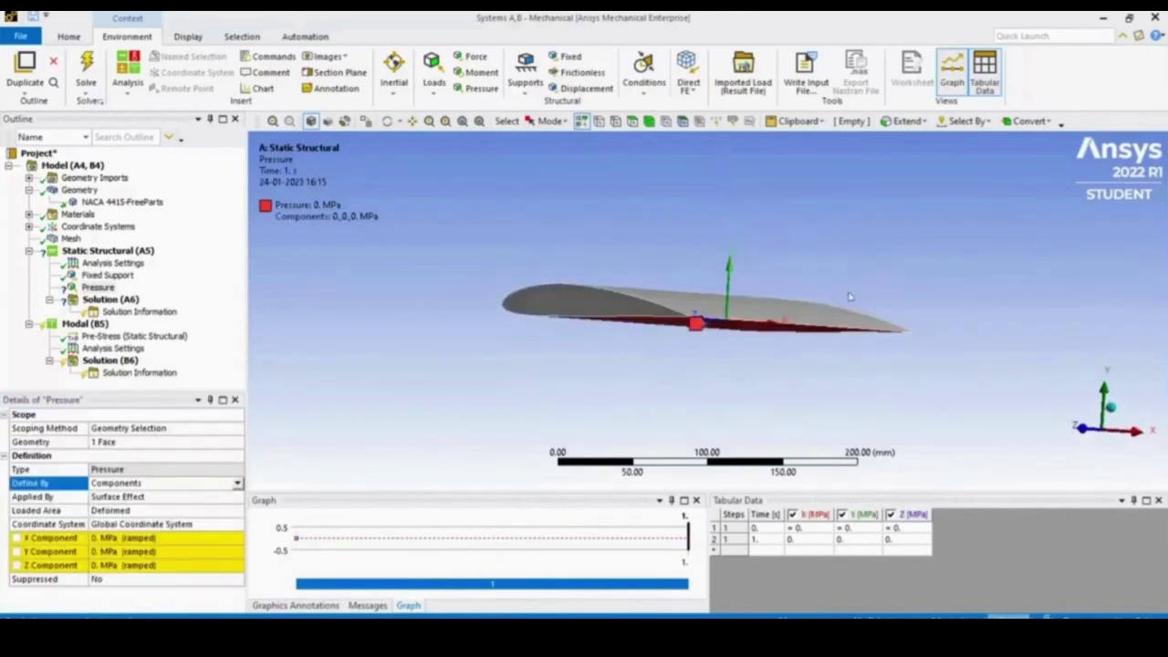
left_click(236, 552)
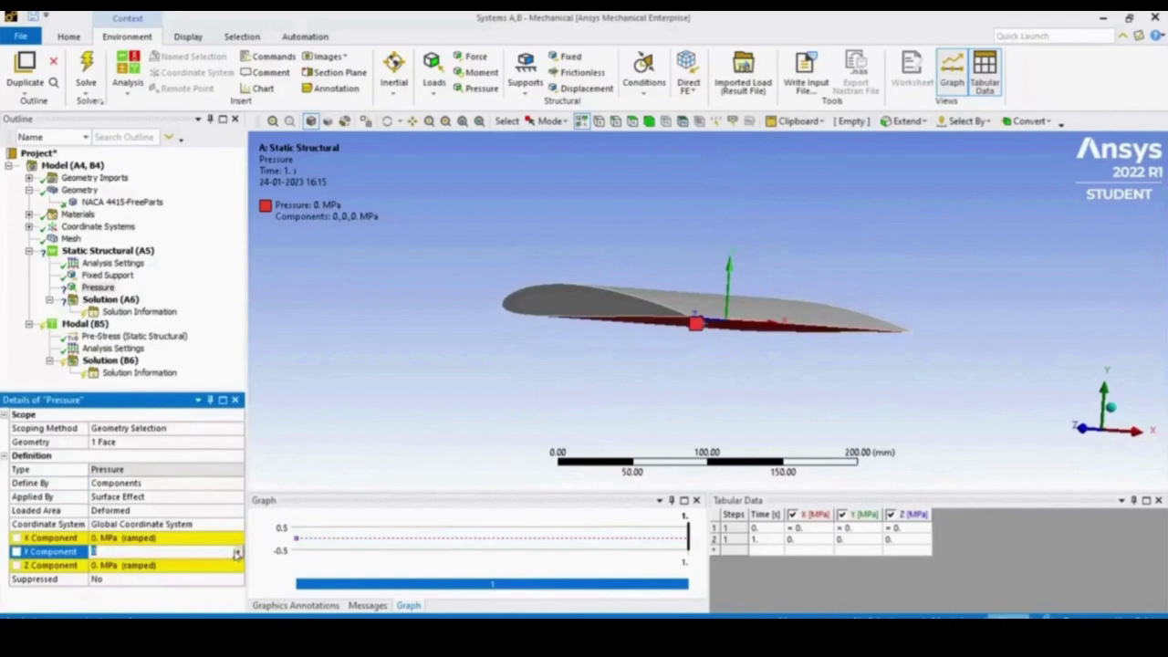
type("100")
key("Return")
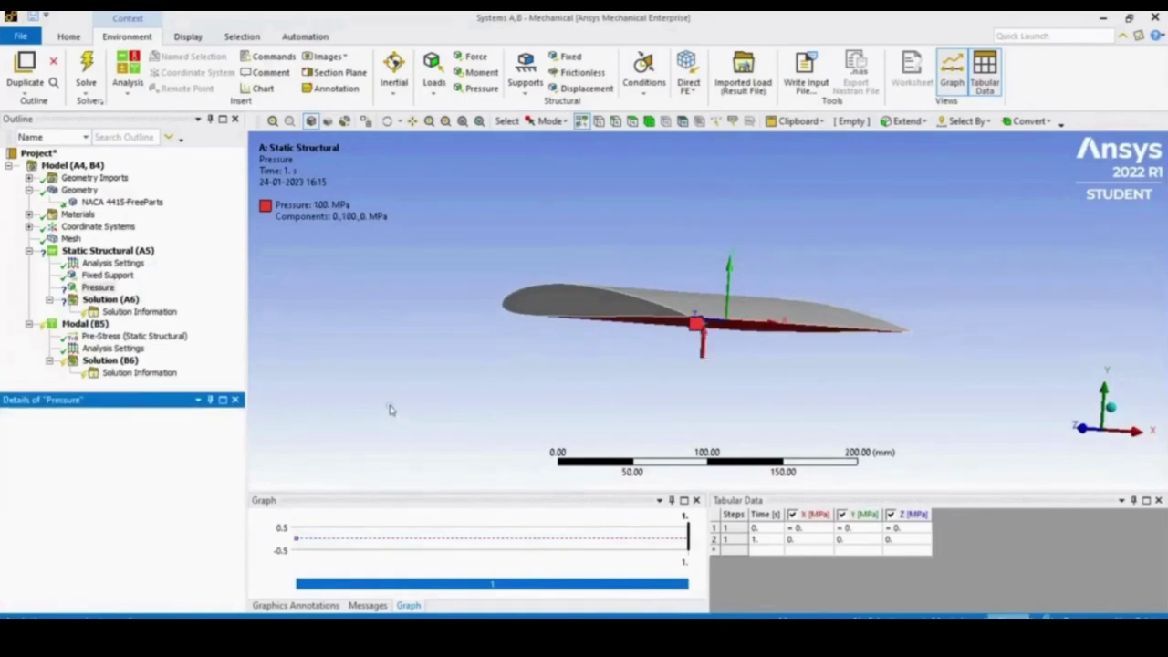
mouse_move(424, 379)
middle_mouse_down()
mouse_move(462, 383)
mouse_move(447, 378)
middle_mouse_up()
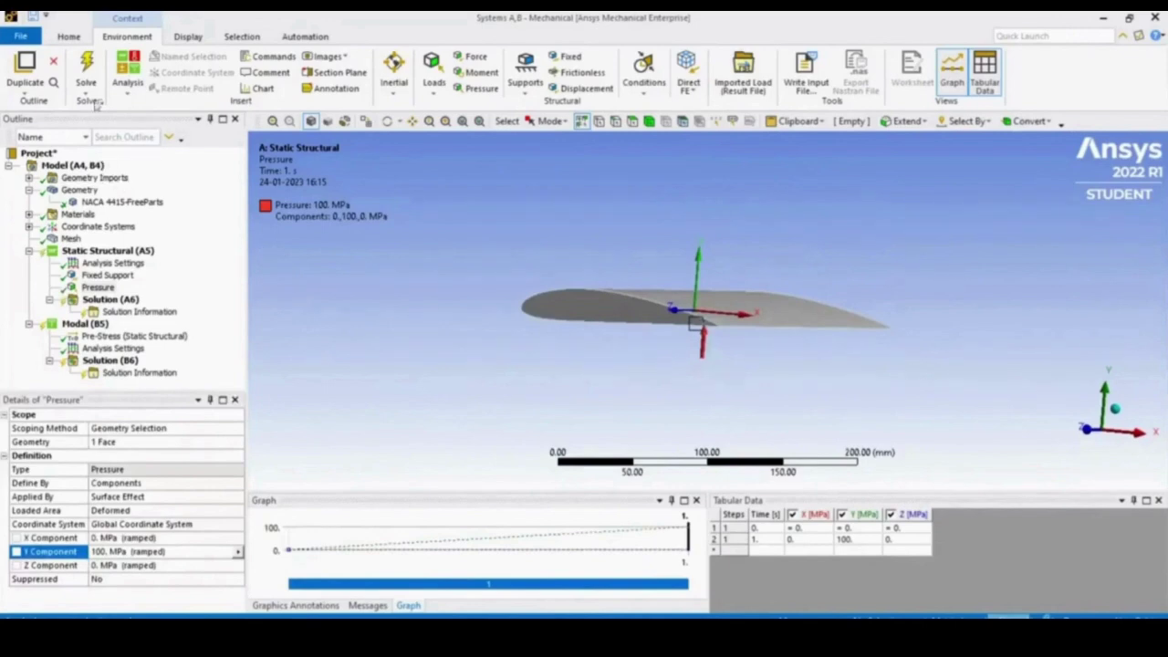
left_click(85, 66)
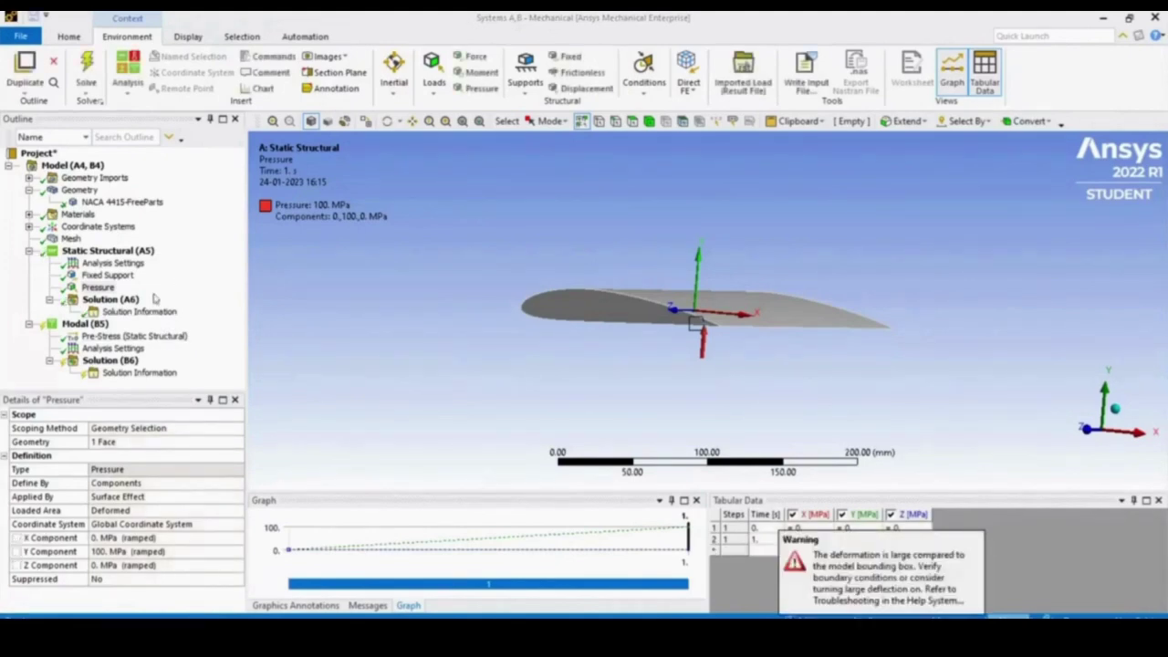
Insert Total Deformation and Equivalent (von-Mises) elastic strain results into the static structural solution.
left_click(111, 301)
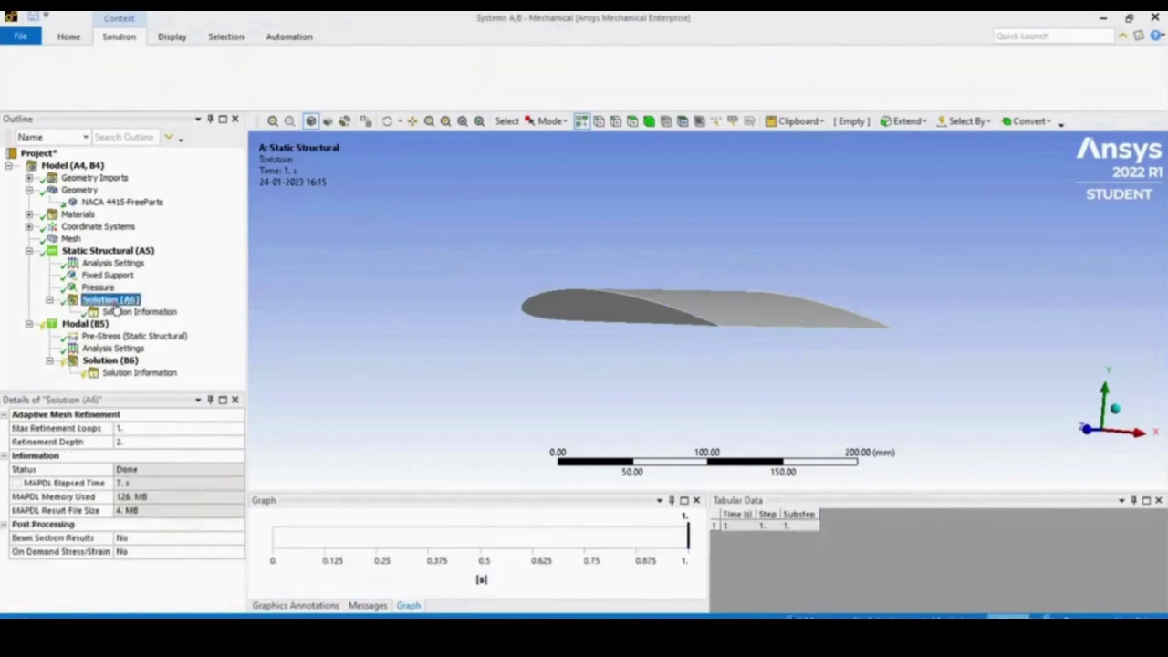
right_click(113, 303)
mouse_move(259, 316)
mouse_move(356, 314)
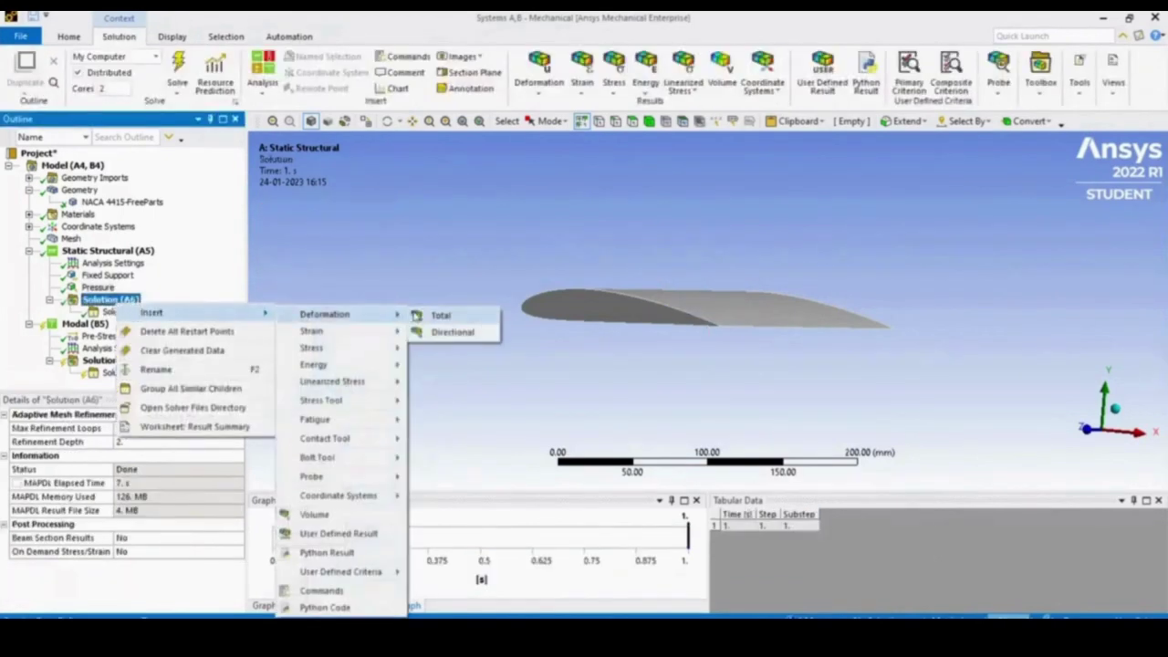
left_click(443, 316)
left_click(111, 299)
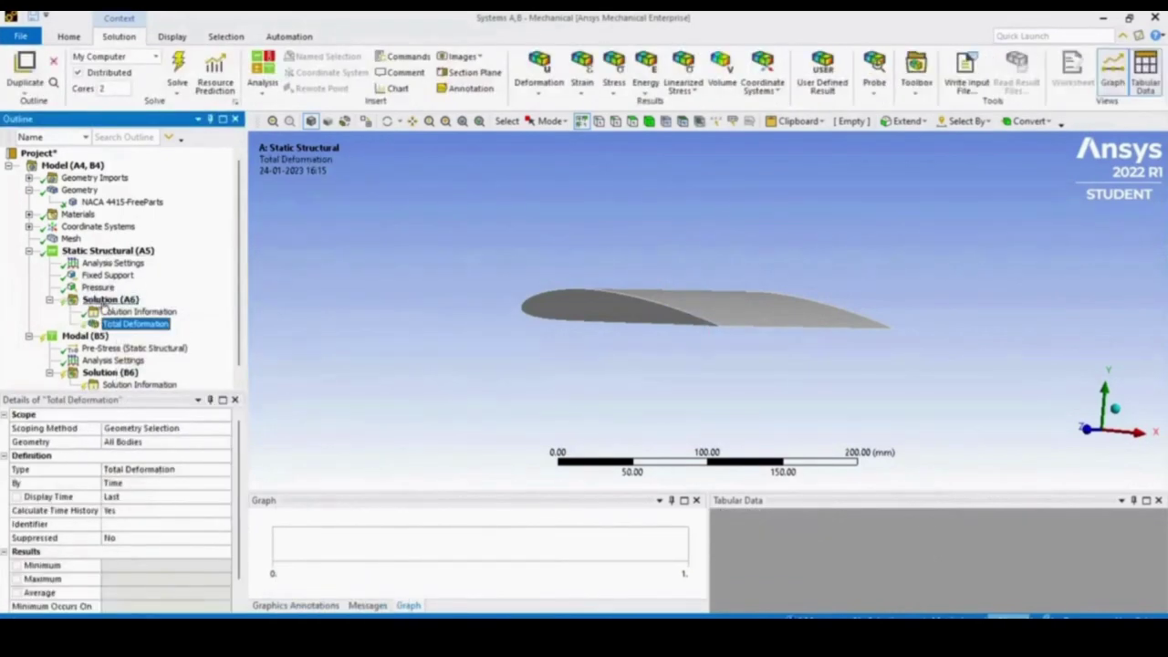
right_click(110, 300)
mouse_move(227, 327)
mouse_move(302, 330)
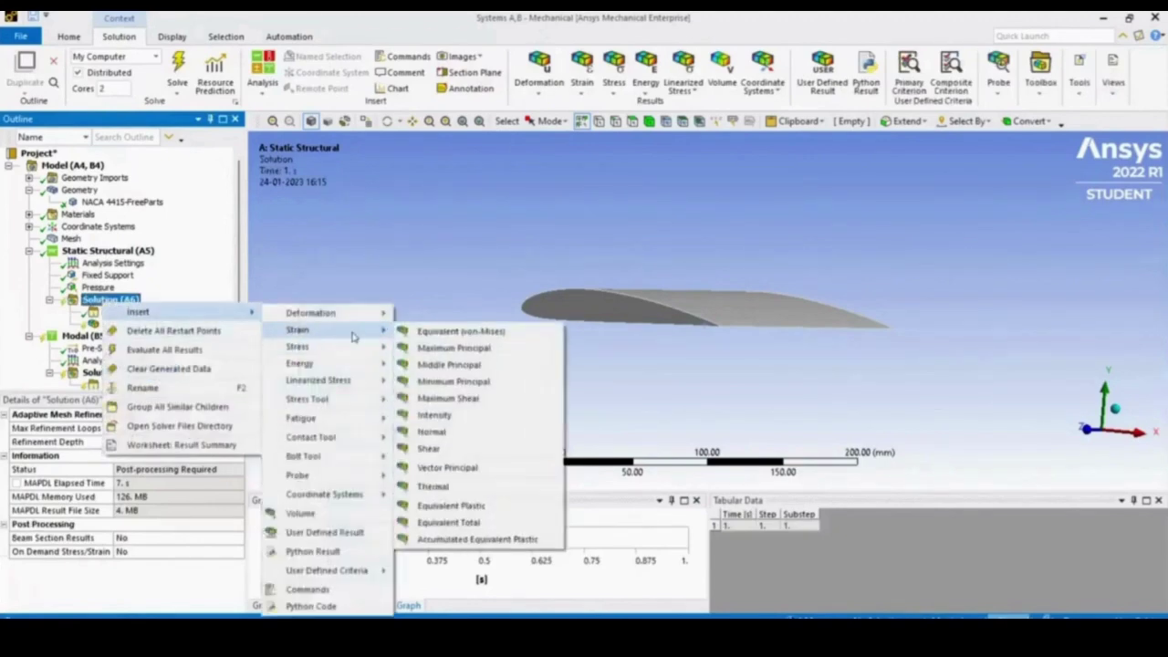
left_click(450, 329)
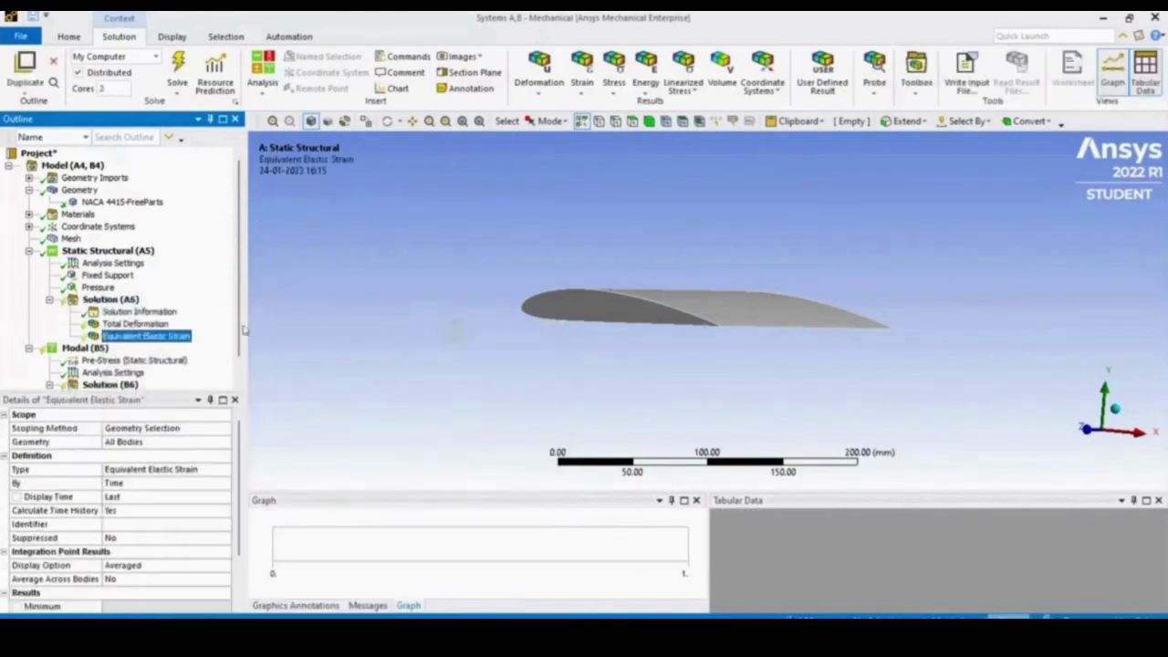
Insert Maximum Principal Stress and Strain Energy results into the static structural solution.
left_click(118, 299)
right_click(125, 300)
mouse_move(161, 310)
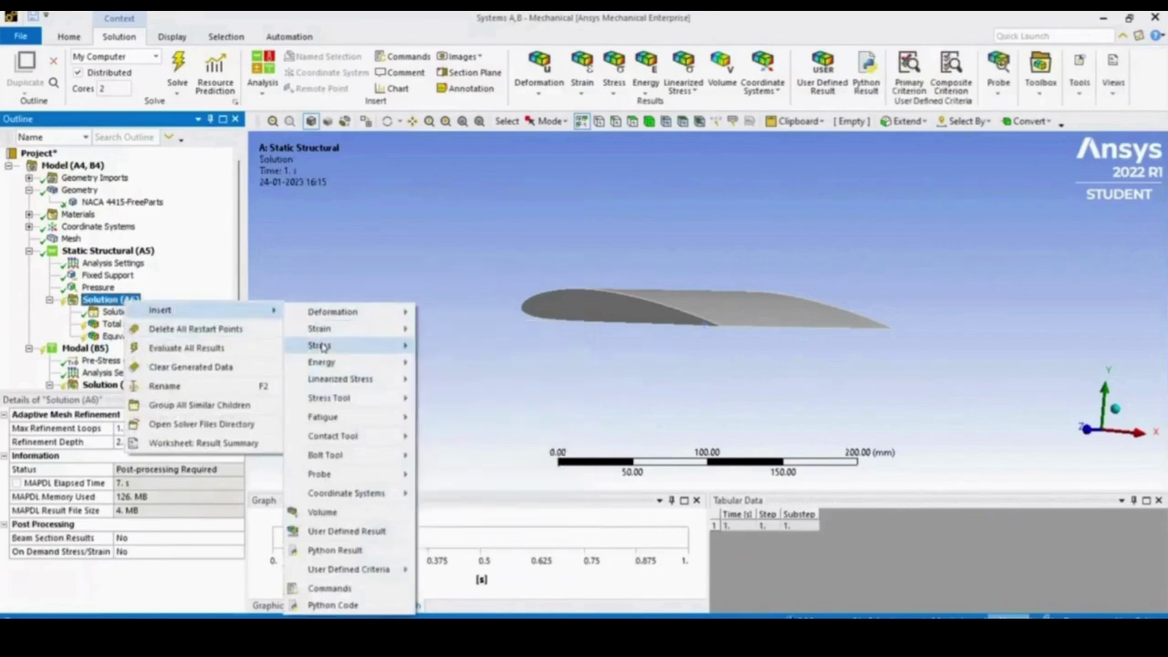
mouse_move(322, 345)
left_click(475, 363)
left_click(114, 299)
right_click(118, 300)
mouse_move(161, 311)
mouse_move(329, 361)
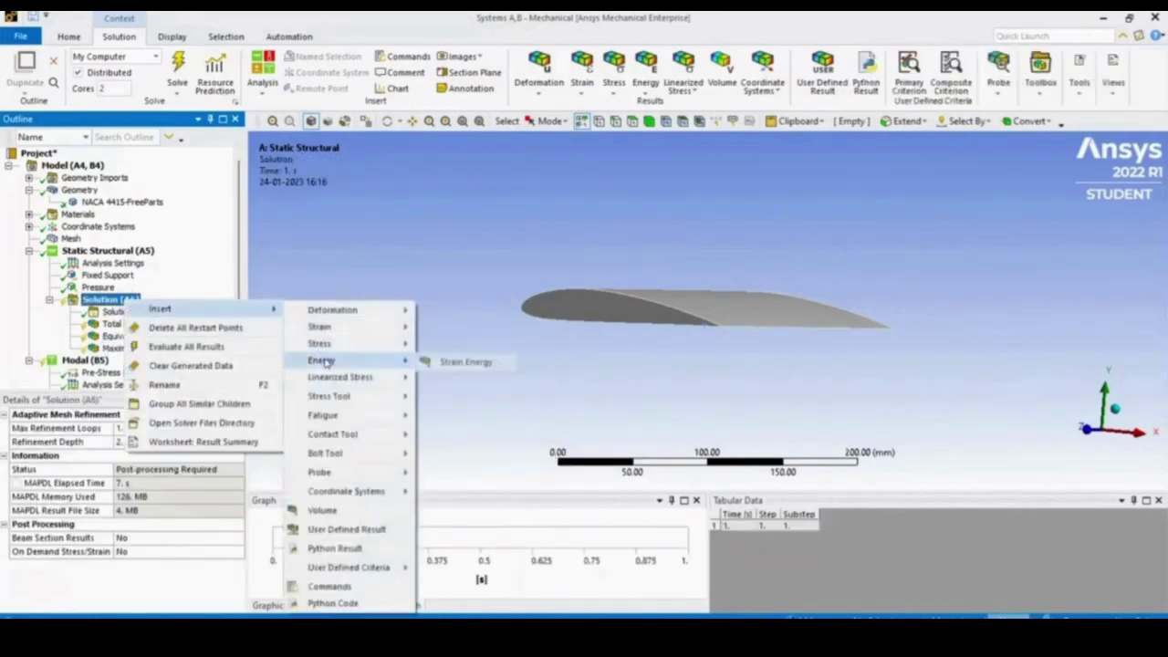
left_click(467, 359)
Open the Max Modes to Find value in the Modal system's Analysis Settings.
scroll(177, 313, "down", 2)
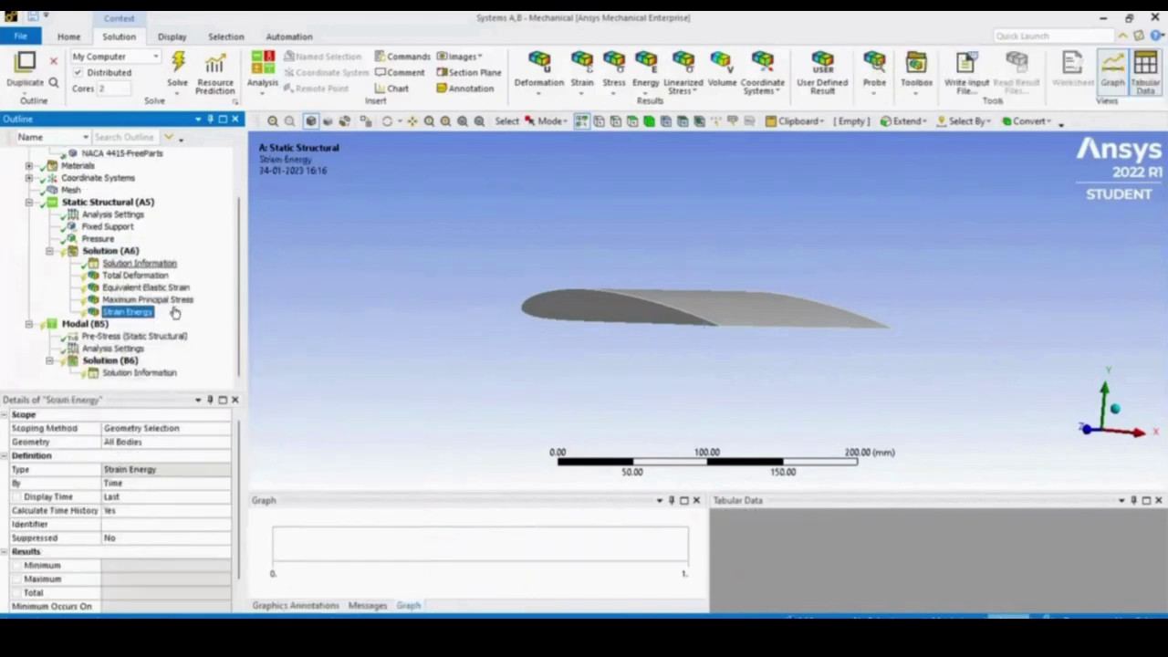
left_click(110, 349)
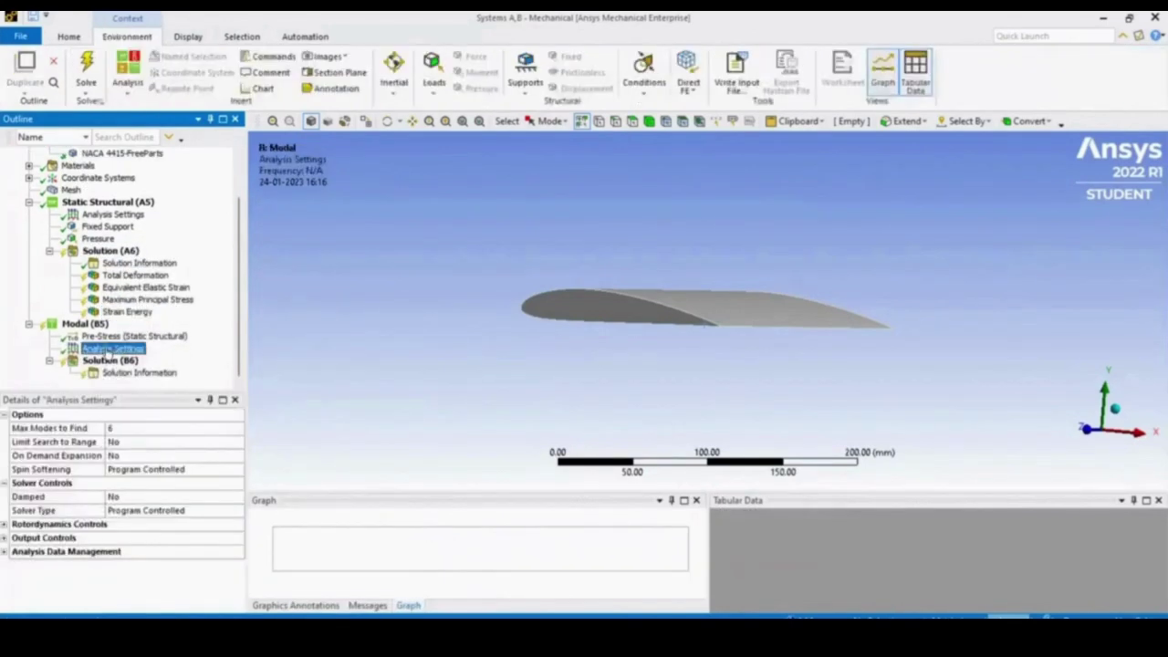
left_click(127, 427)
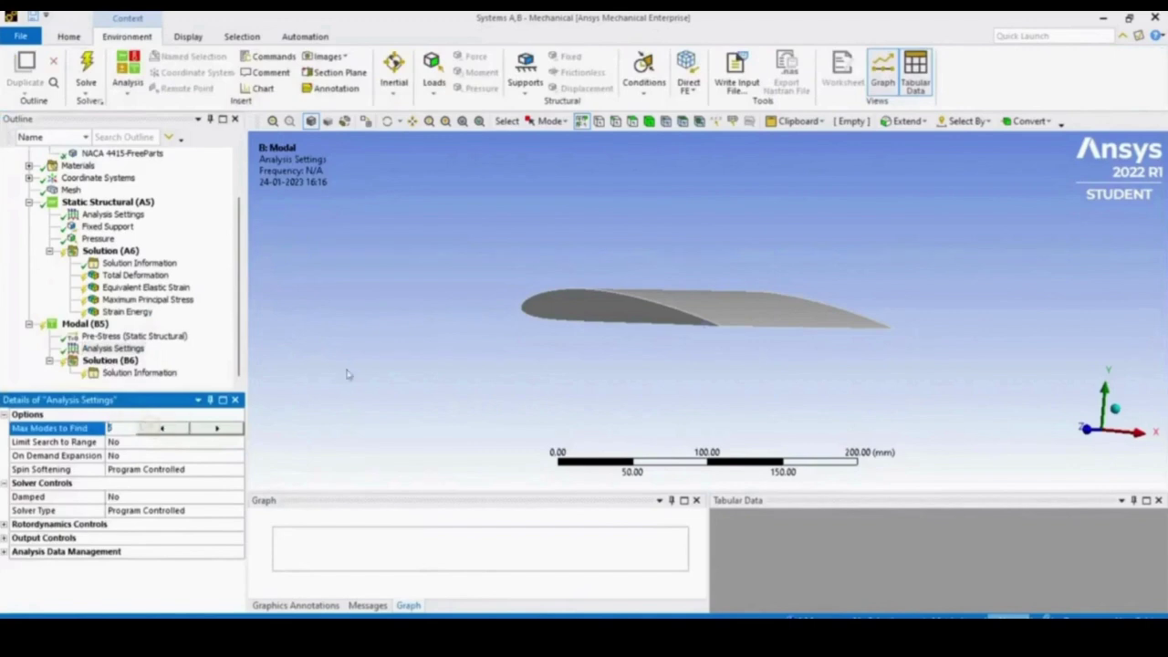
Insert two Total Deformation results into the Modal solution.
right_click(133, 361)
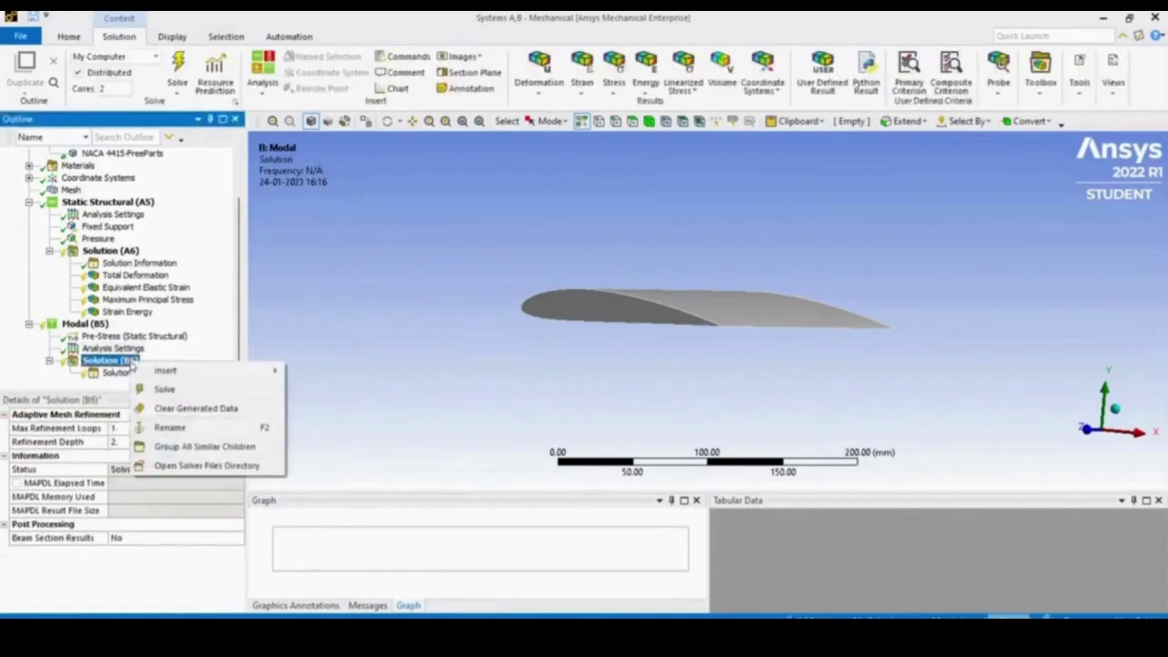
mouse_move(166, 370)
mouse_move(346, 372)
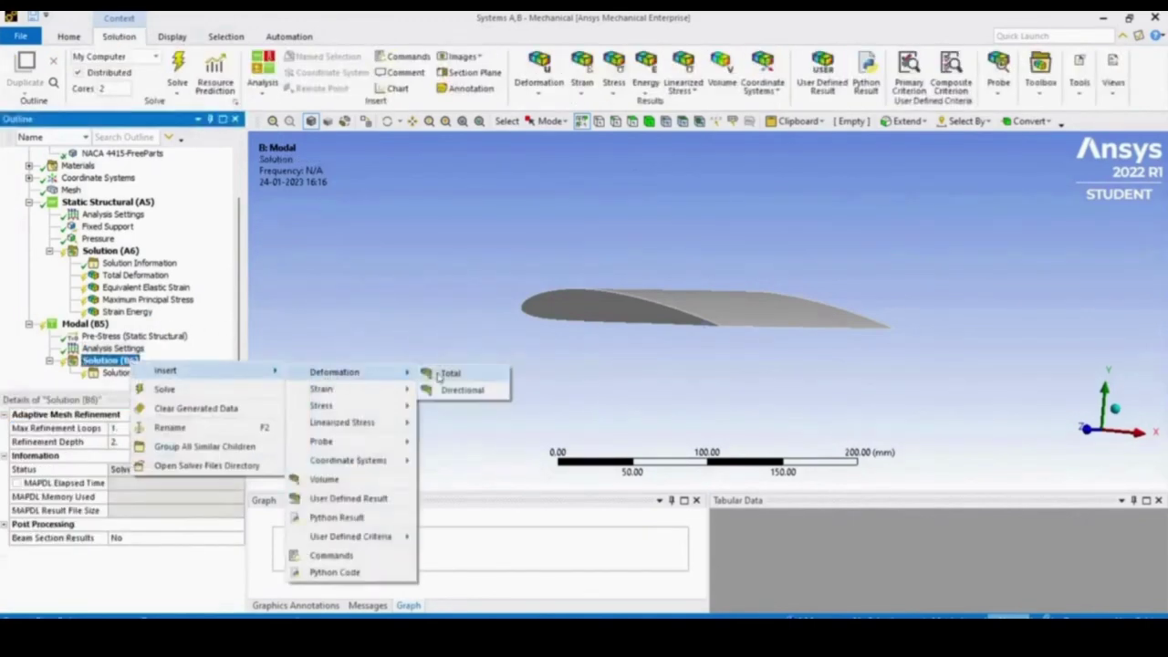
left_click(448, 374)
right_click(134, 350)
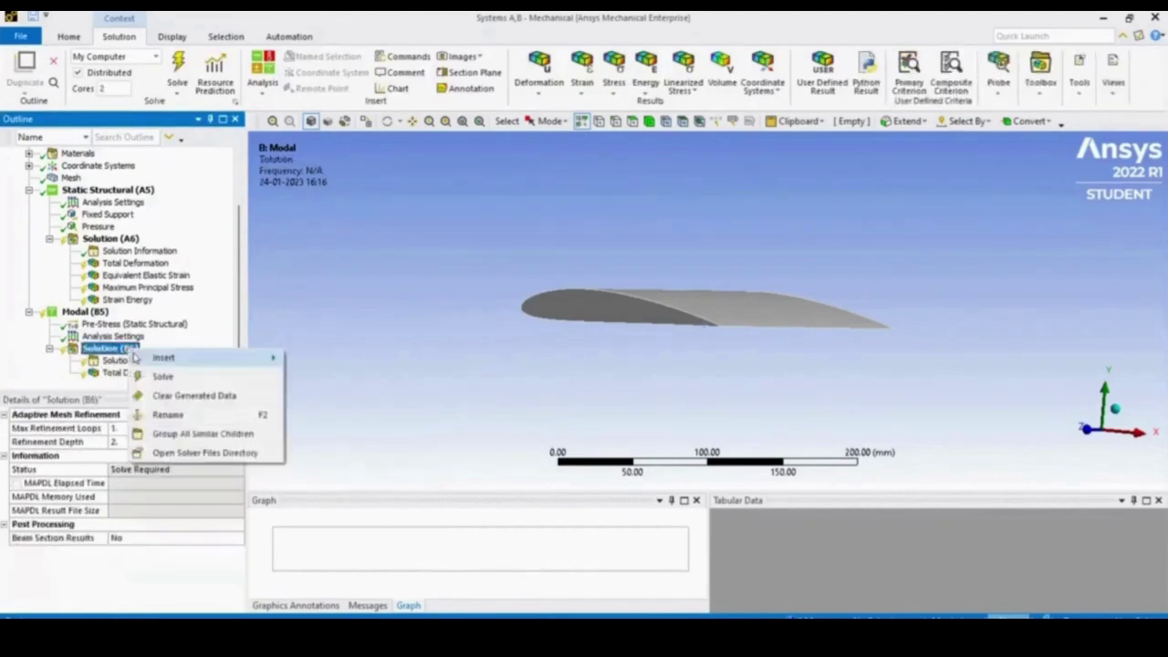
mouse_move(169, 357)
mouse_move(337, 359)
left_click(442, 361)
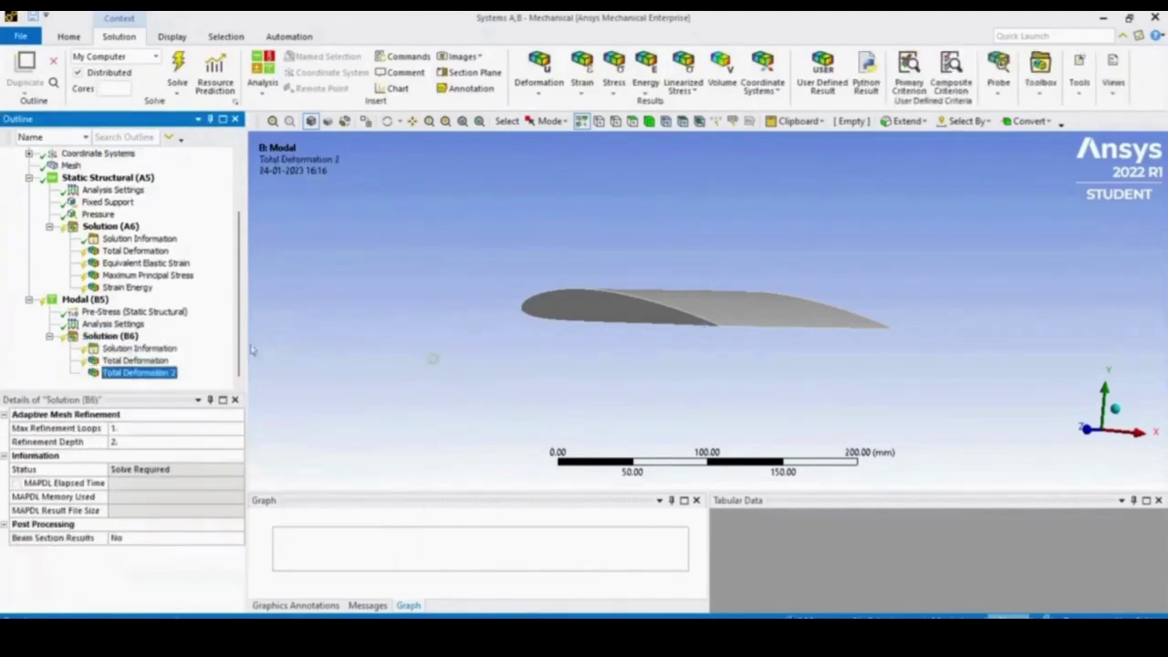
Add a third and a fourth Total Deformation result to the Modal solution.
right_click(137, 337)
mouse_move(173, 346)
mouse_move(347, 347)
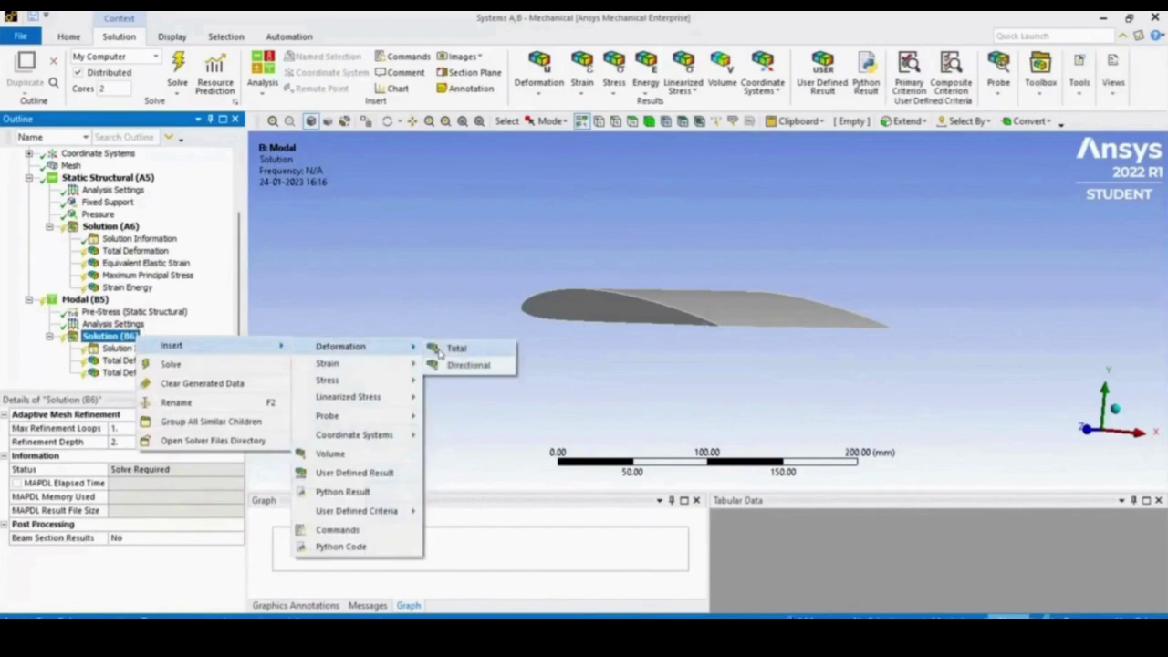
left_click(443, 351)
right_click(137, 326)
mouse_move(173, 335)
mouse_move(333, 337)
left_click(447, 338)
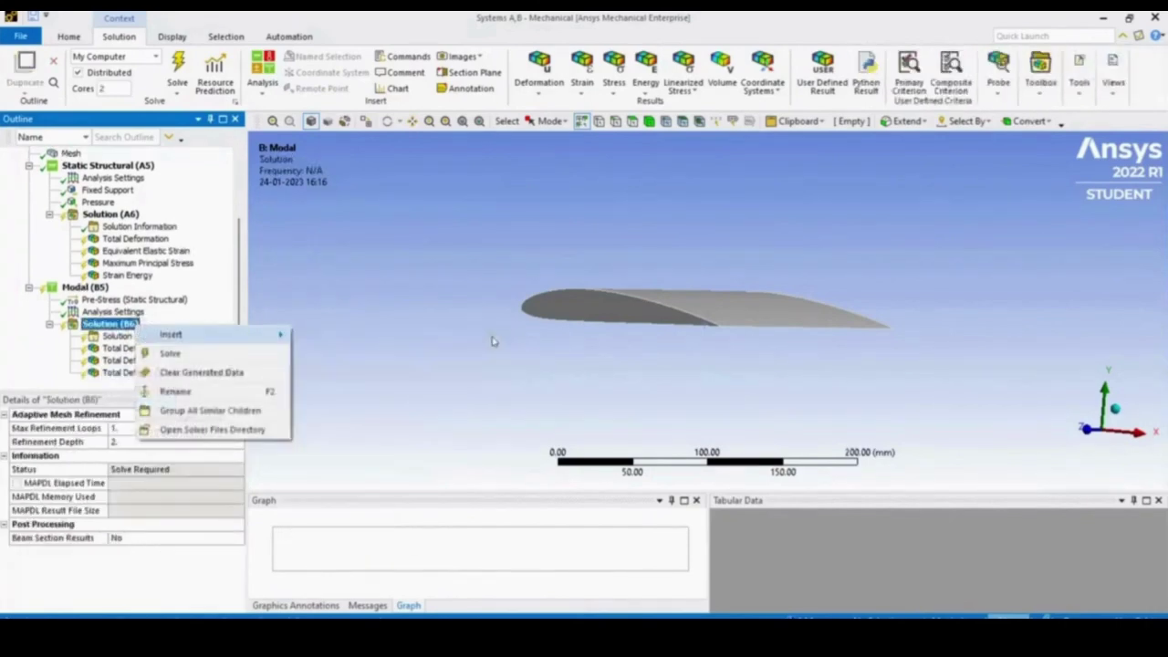
Insert a fifth Total Deformation result into the Modal solution and solve the Modal analysis.
right_click(139, 315)
mouse_move(169, 323)
mouse_move(336, 324)
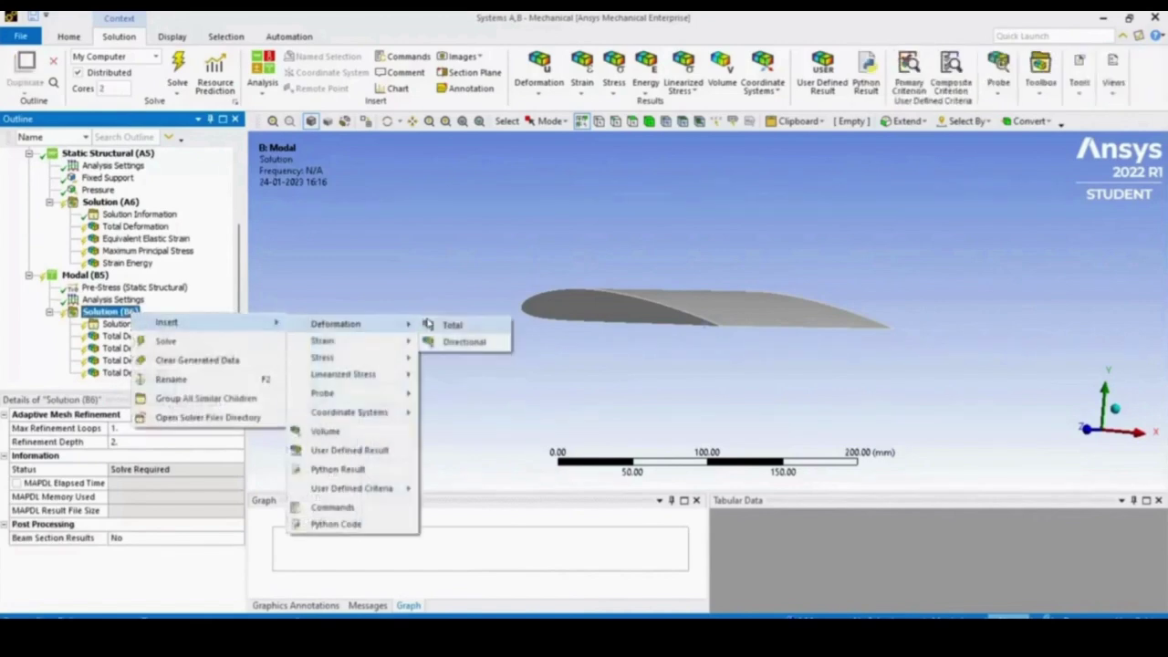
left_click(427, 324)
scroll(108, 315, "up", 3)
scroll(108, 315, "down", 2)
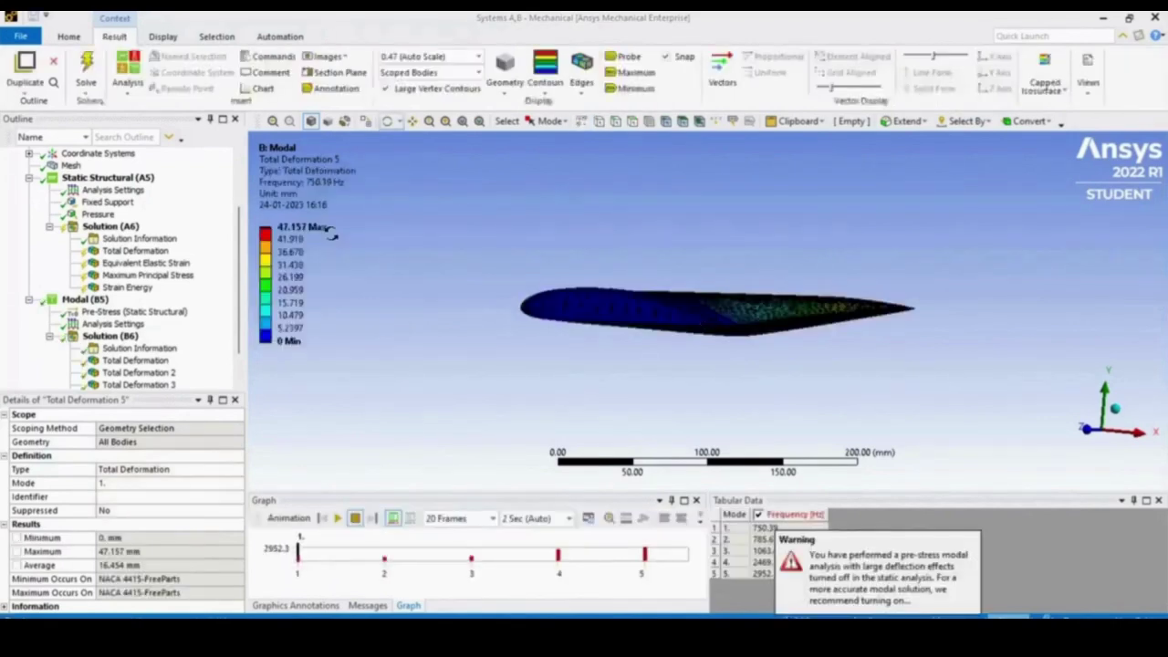
Evaluate the static structural results and display the Total Deformation contour on the wing.
left_click(135, 250)
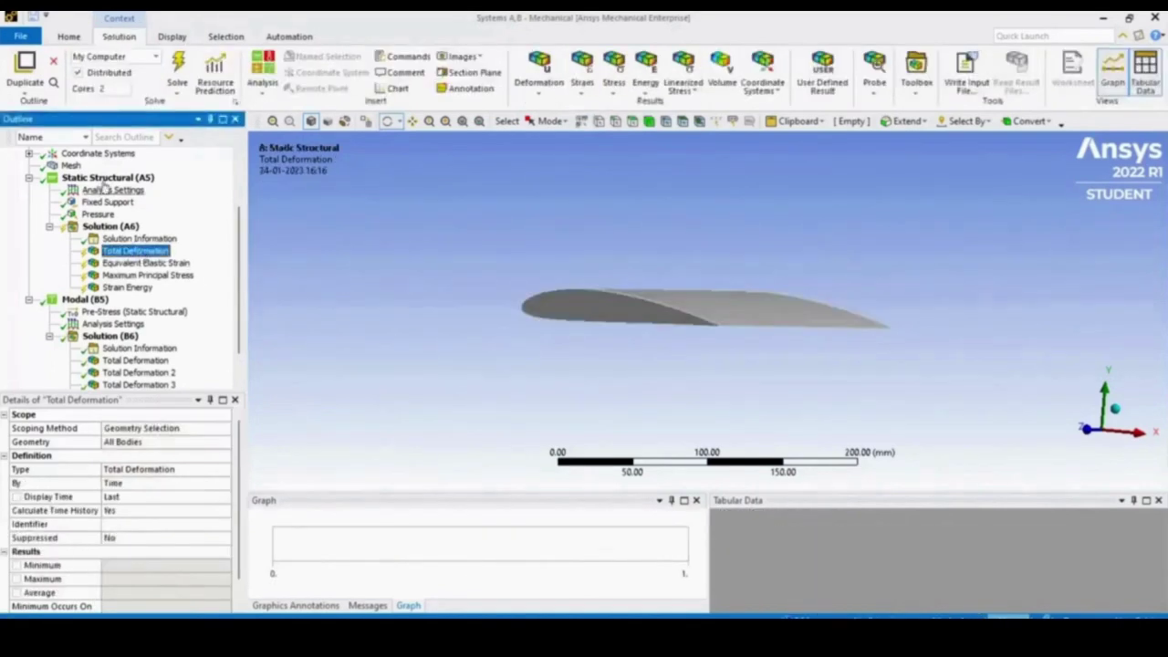
left_click(178, 68)
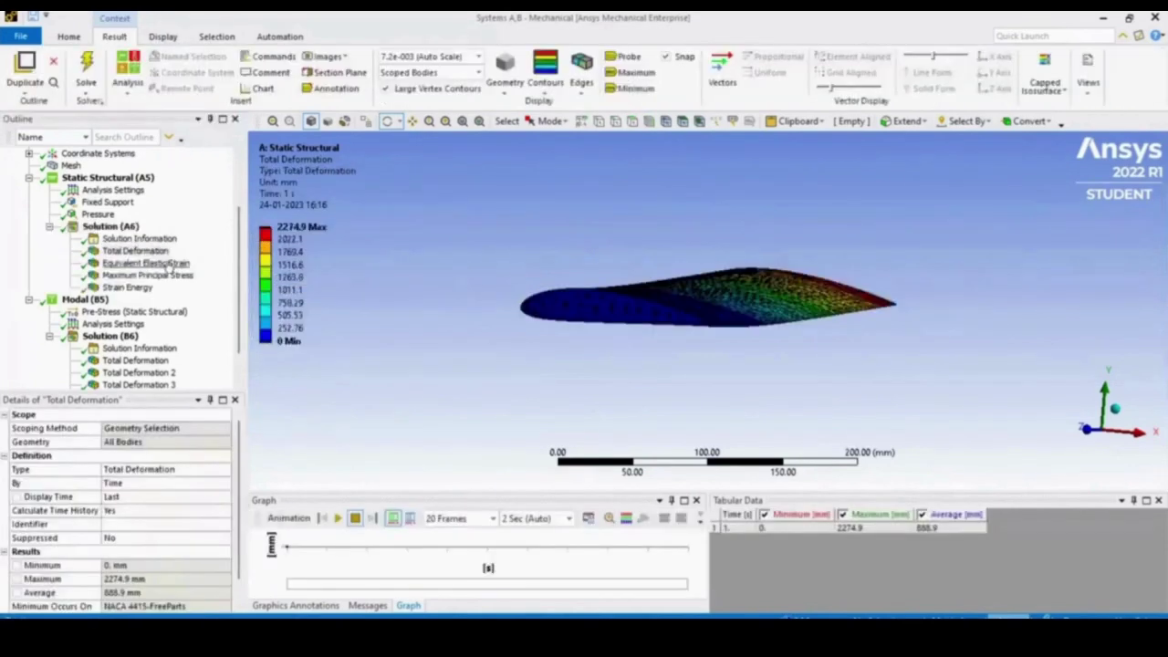
left_click_drag(504, 274, 374, 327)
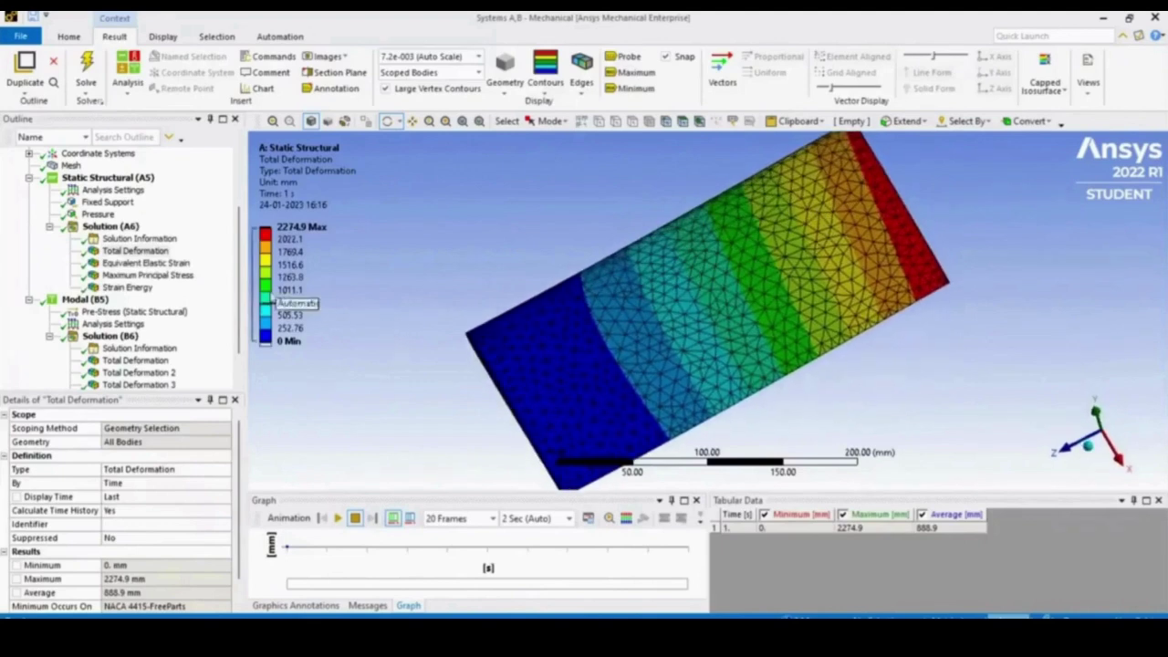
Examine the static structural Equivalent Elastic Strain, Total Deformation, Maximum Principal Stress and Strain Energy contours on the wing.
left_click(160, 265)
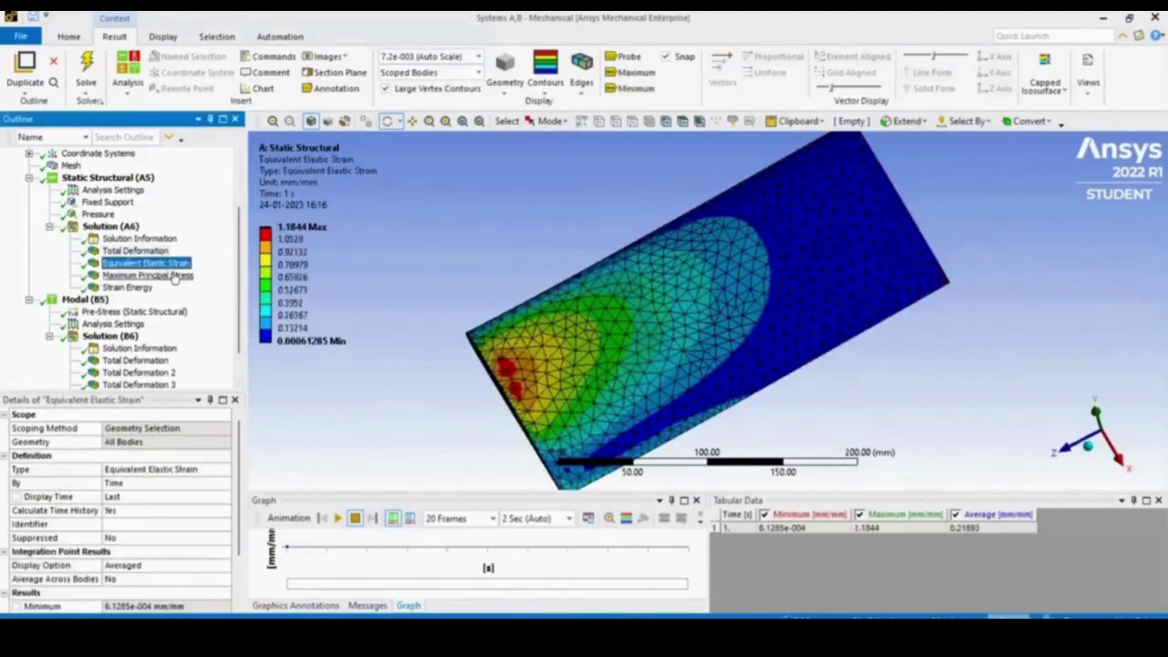
left_click(137, 250)
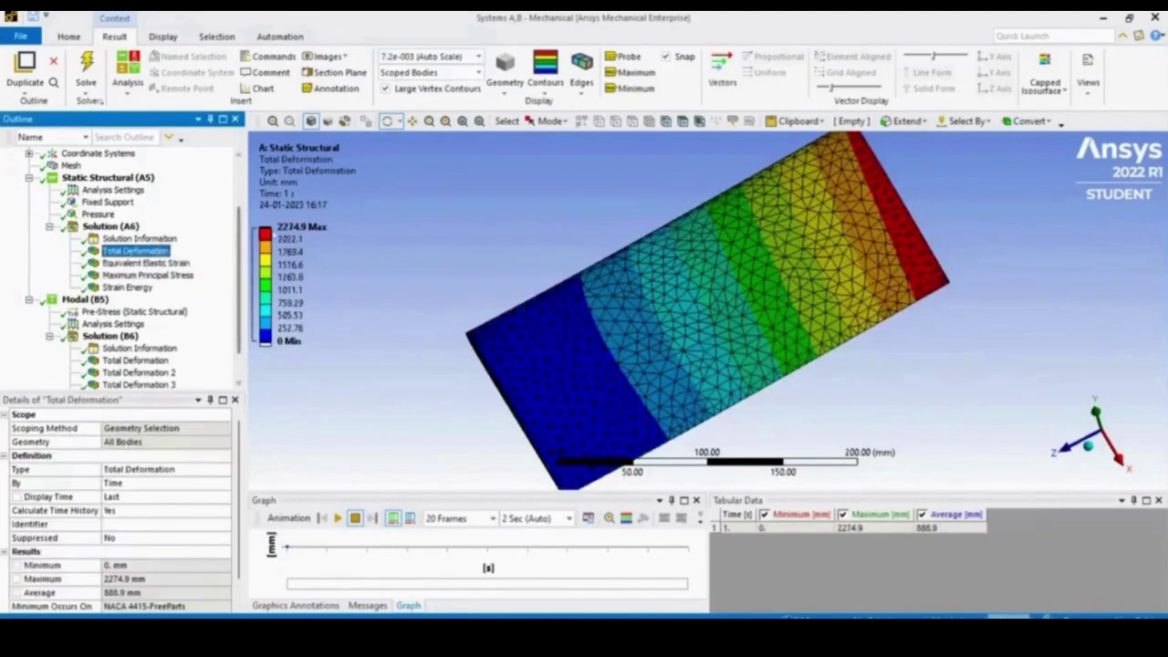
left_click(157, 264)
left_click(160, 274)
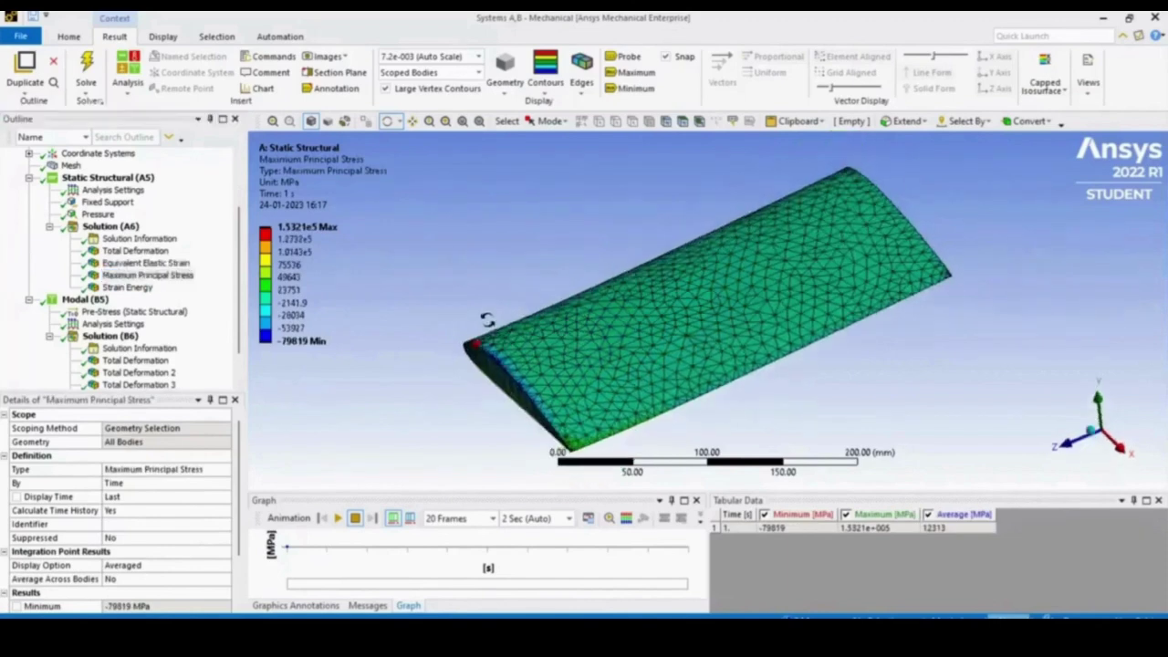
left_click(147, 288)
left_click_drag(591, 357, 306, 363)
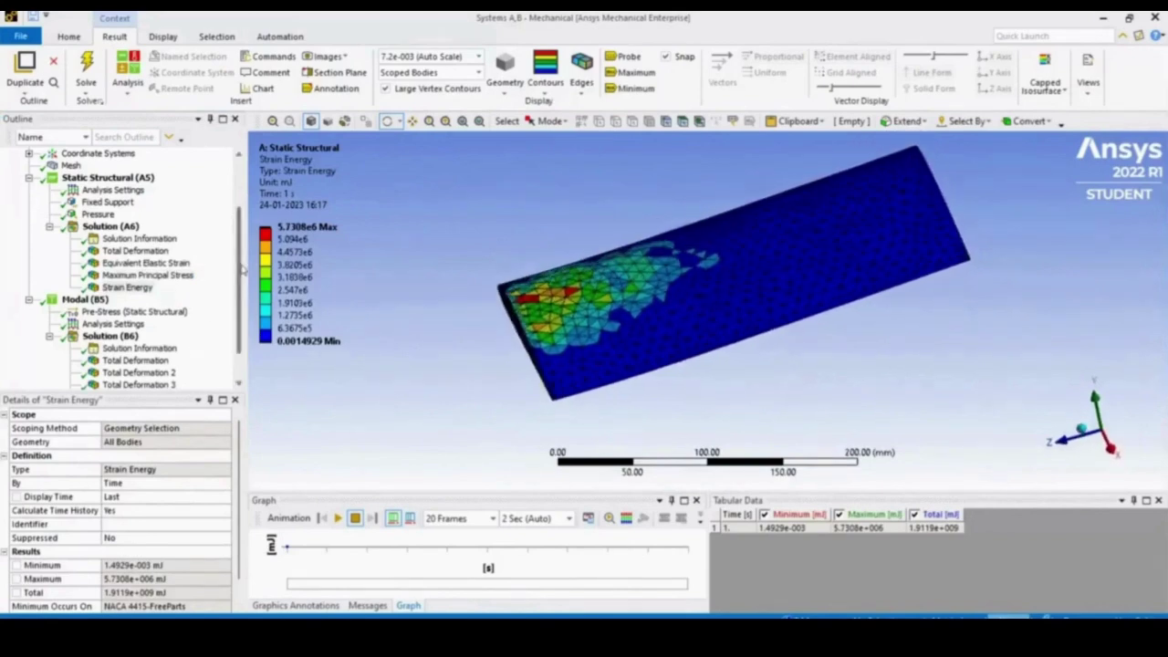
Look through all five Total Deformation results of the Modal solution.
scroll(233, 313, "down", 1)
left_click(135, 324)
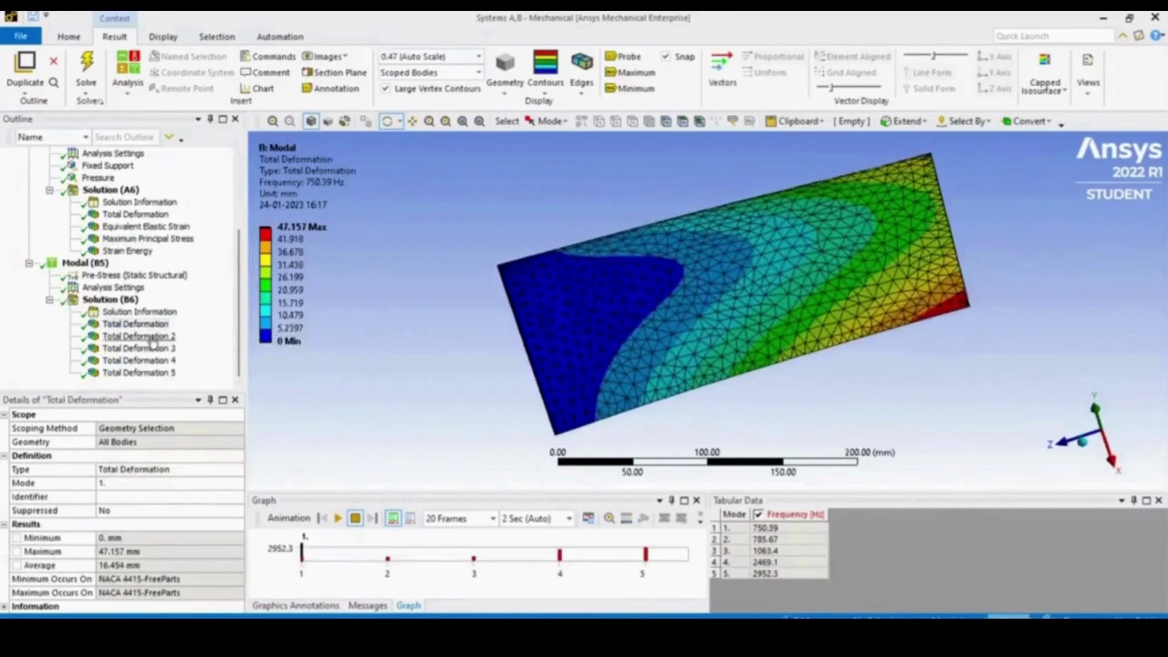
left_click(146, 337)
left_click(146, 349)
left_click(142, 360)
left_click(139, 373)
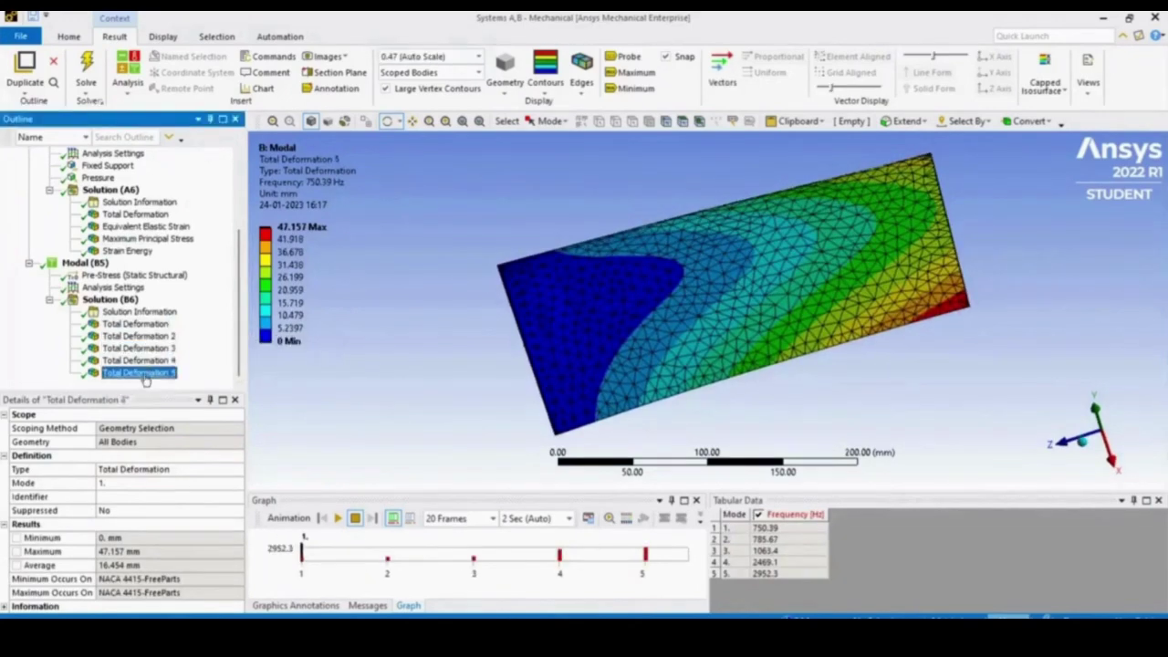
Play the animation of the Modal solution's first Total Deformation result, examine the wing's motion and pause it.
left_click(135, 325)
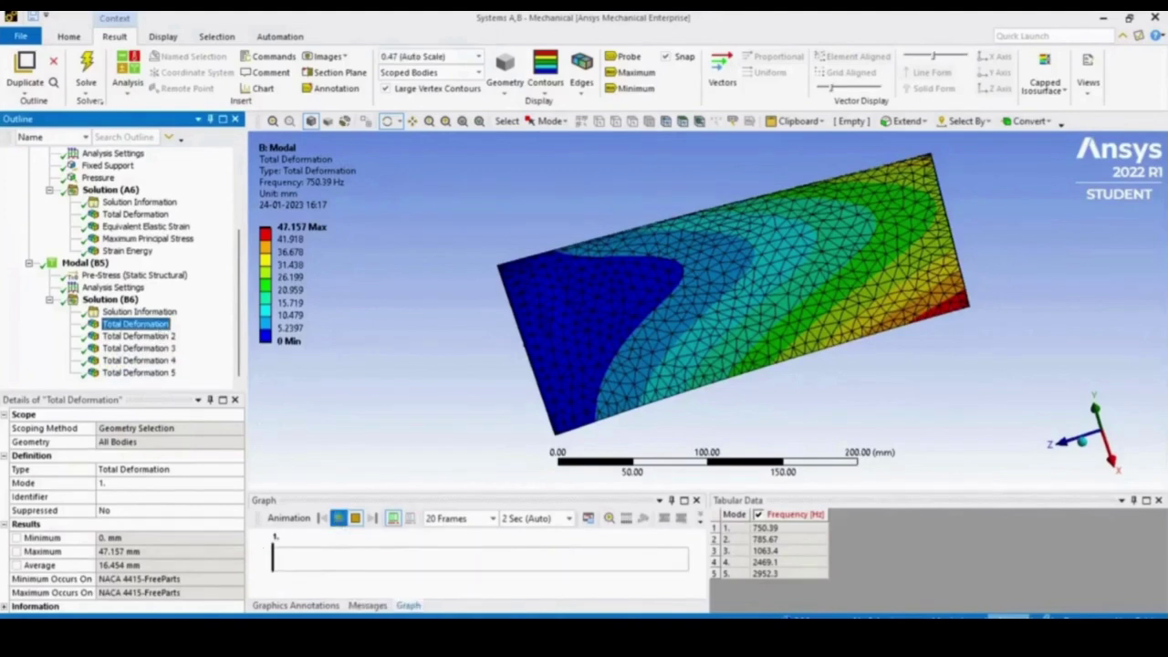
left_click(337, 518)
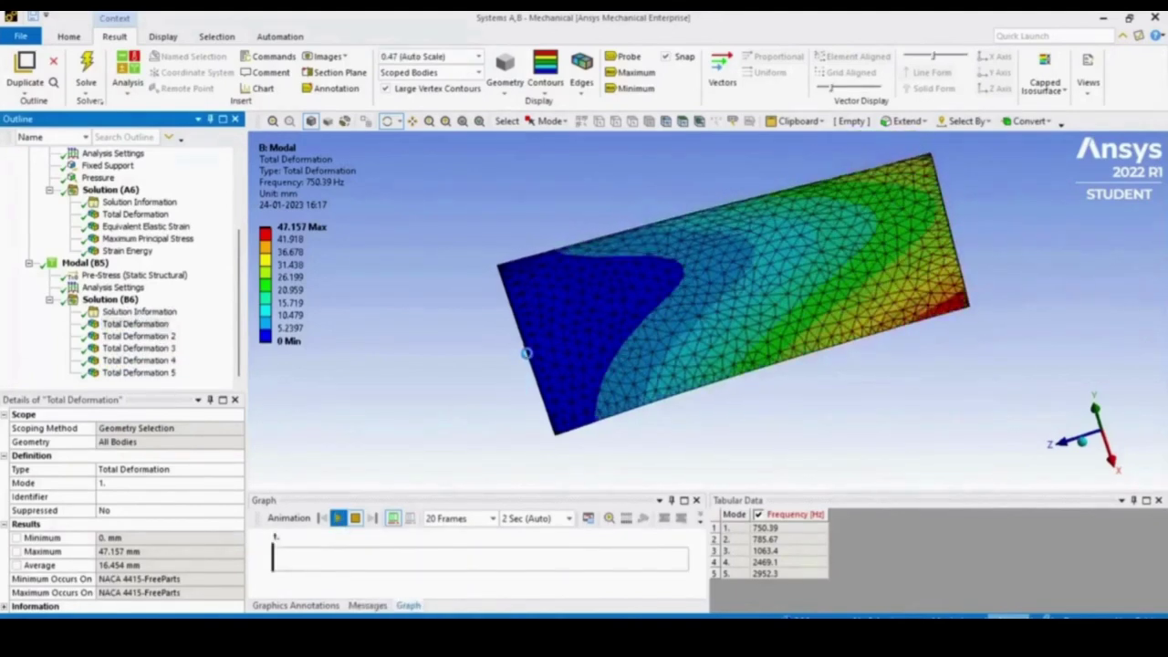
left_click_drag(525, 358, 528, 374)
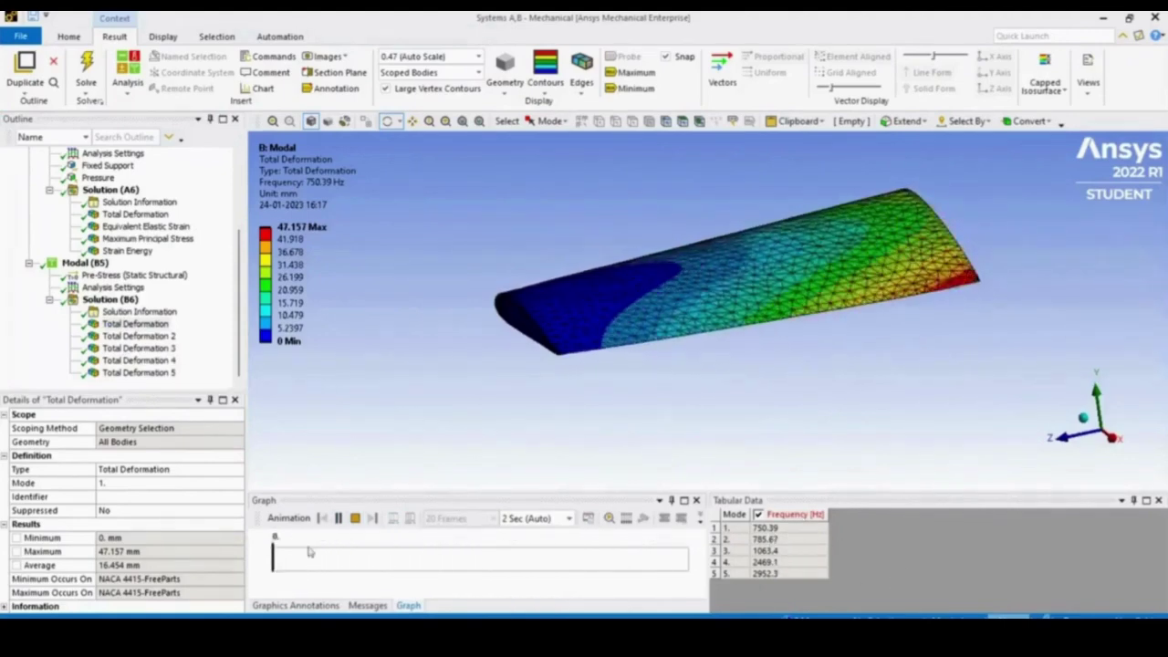
left_click(339, 518)
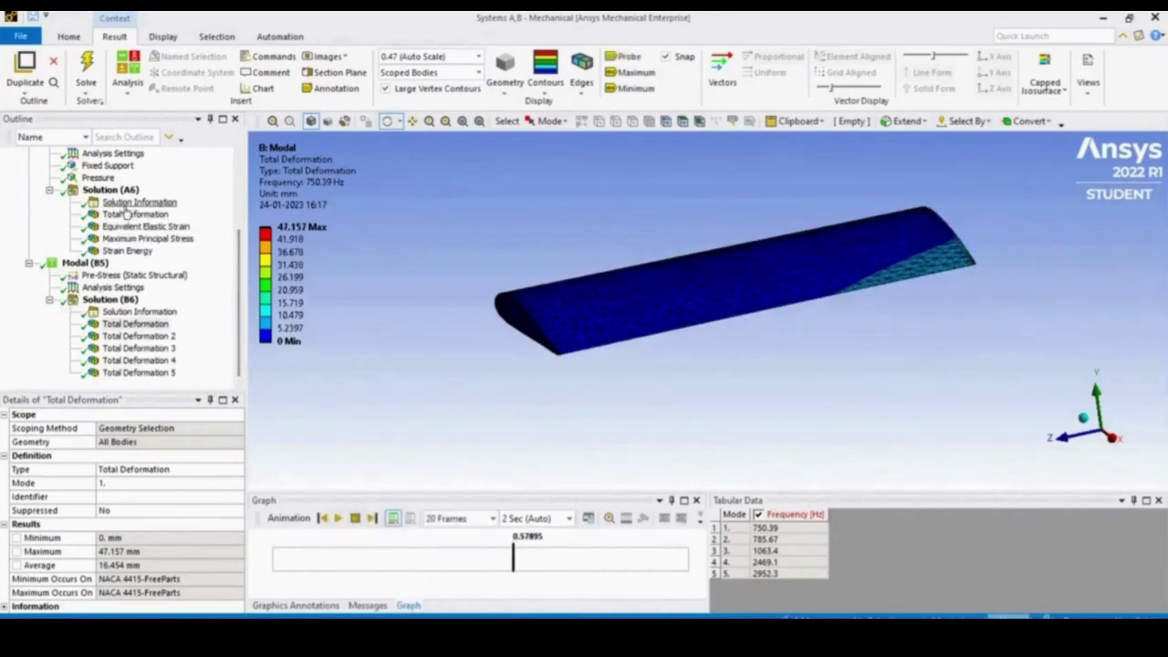
Examine Total Deformation 2, 3 and 4 of the Modal solution on the wing.
left_click(164, 337)
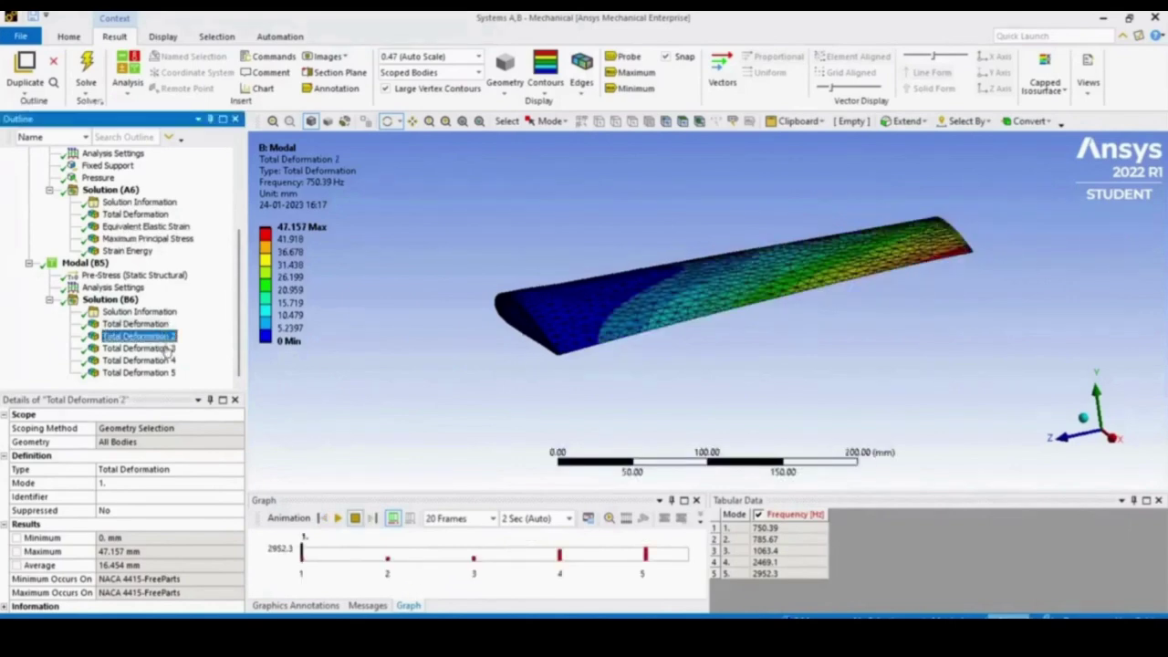
left_click(167, 348)
left_click(166, 361)
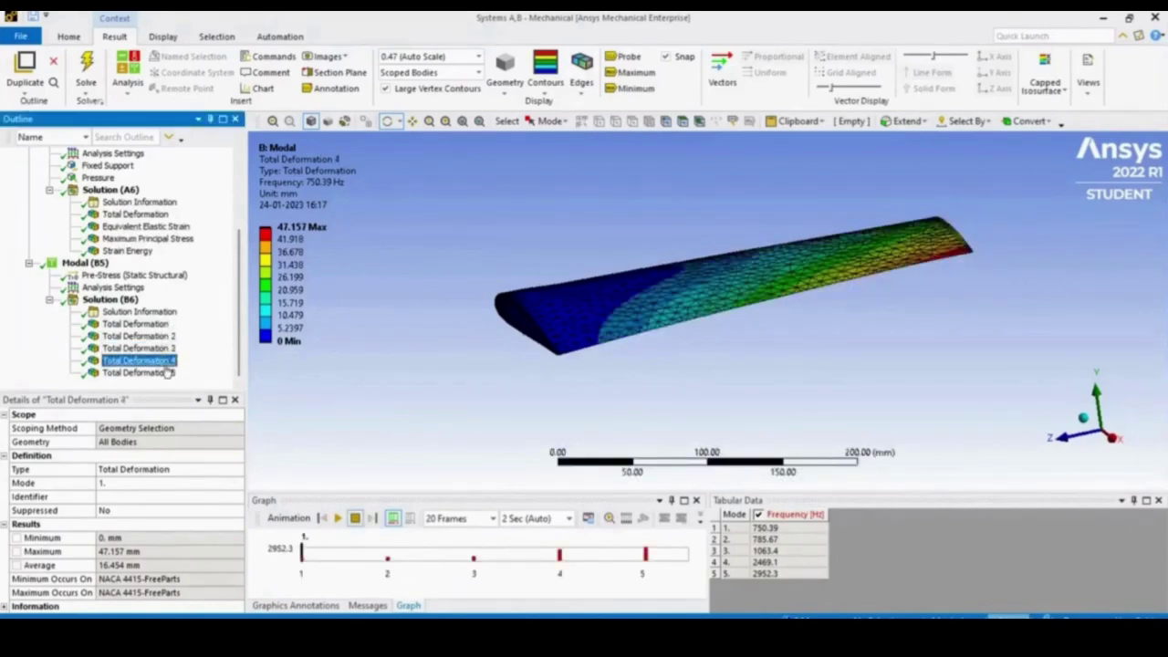
left_click_drag(583, 345, 535, 391)
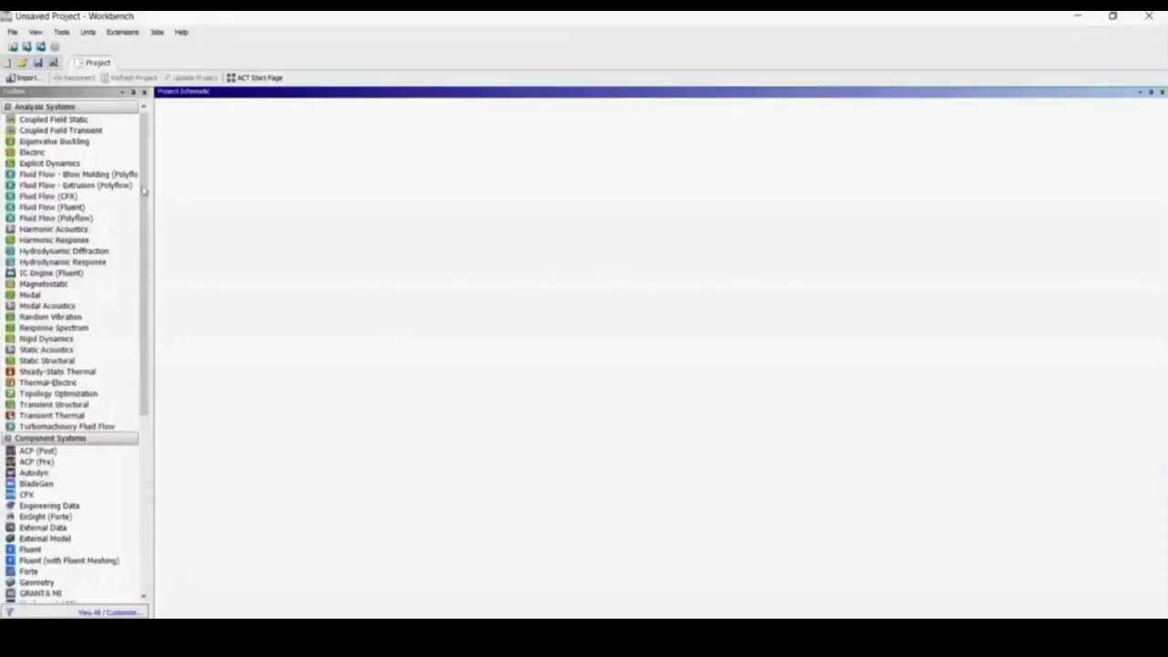
In a new Workbench project, add a Fluid Flow (Fluent) system and import the 10 AoA SolidWorks part as its geometry.
left_click_drag(65, 208, 223, 183)
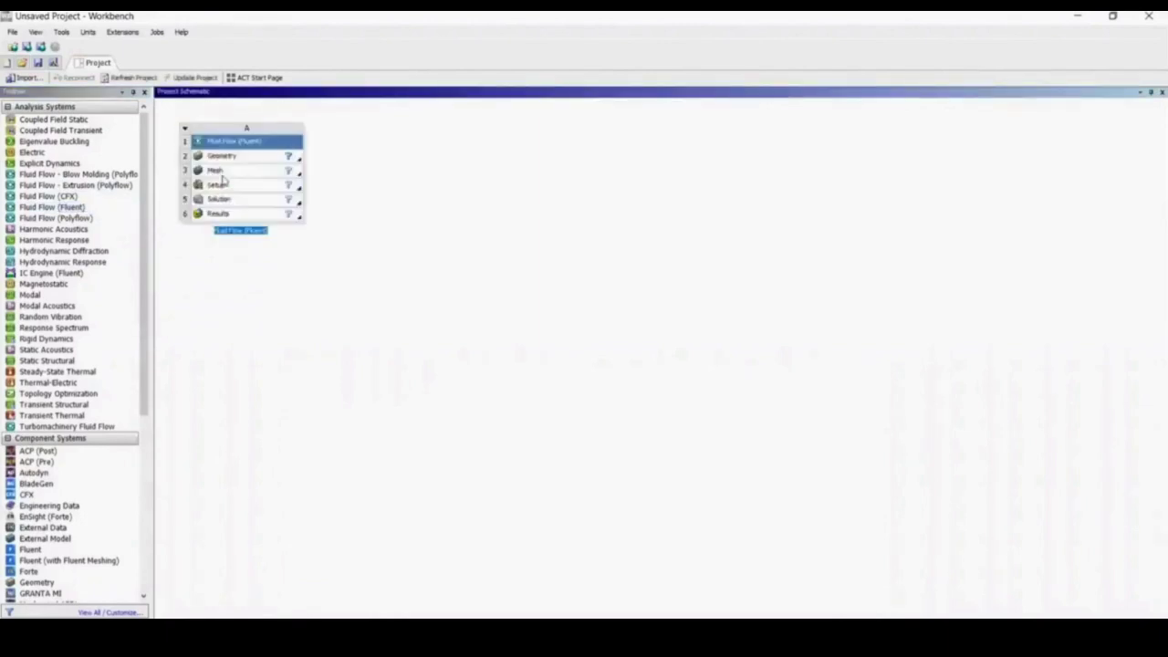
left_click(231, 158)
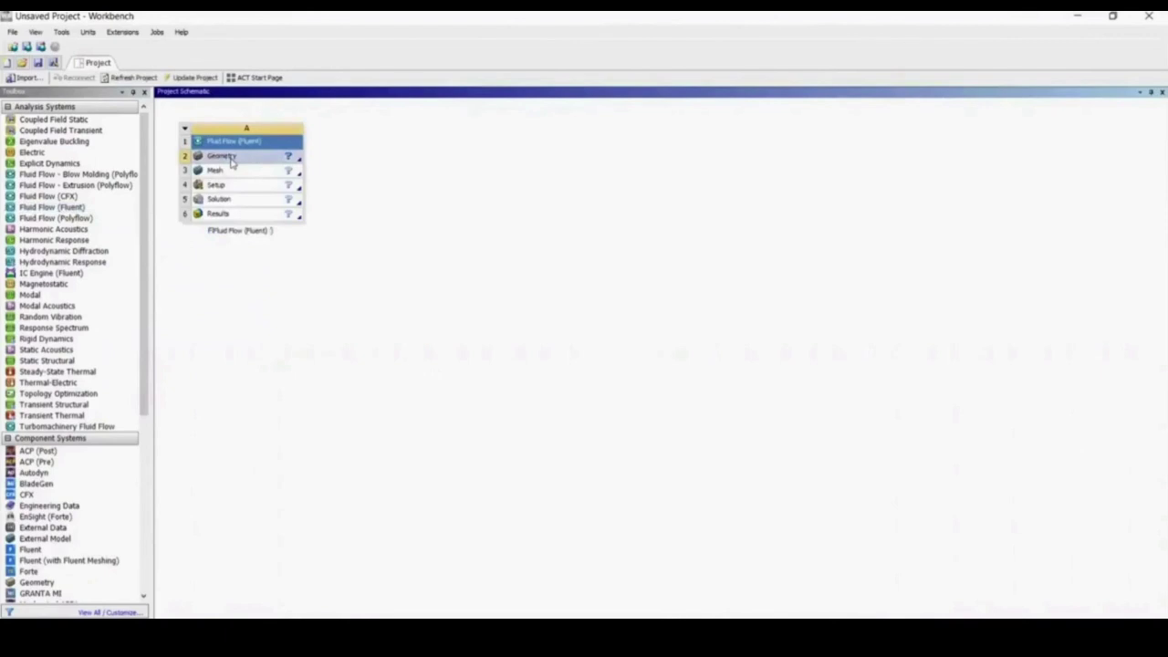
right_click(232, 161)
mouse_move(365, 194)
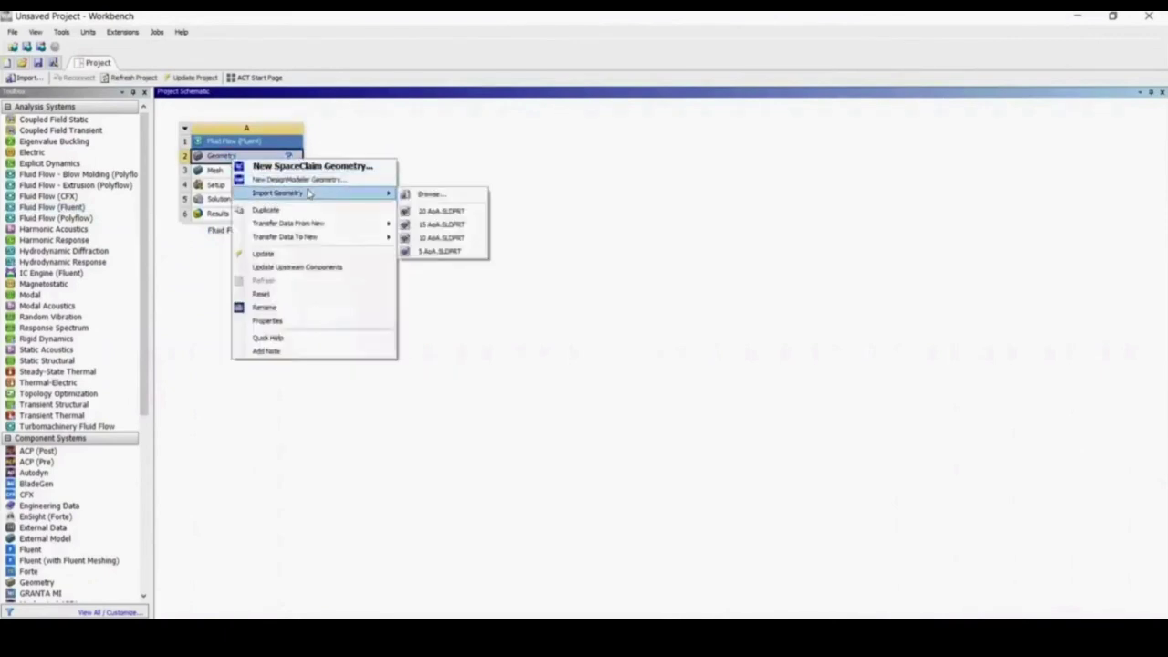
left_click(429, 195)
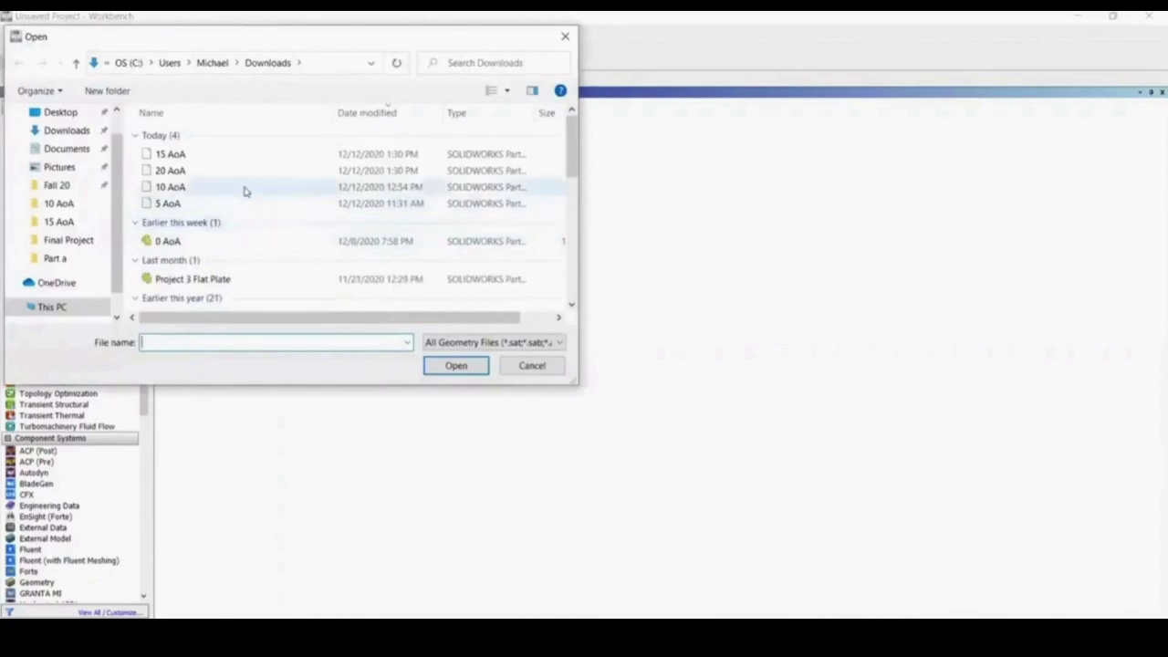
double_click(195, 188)
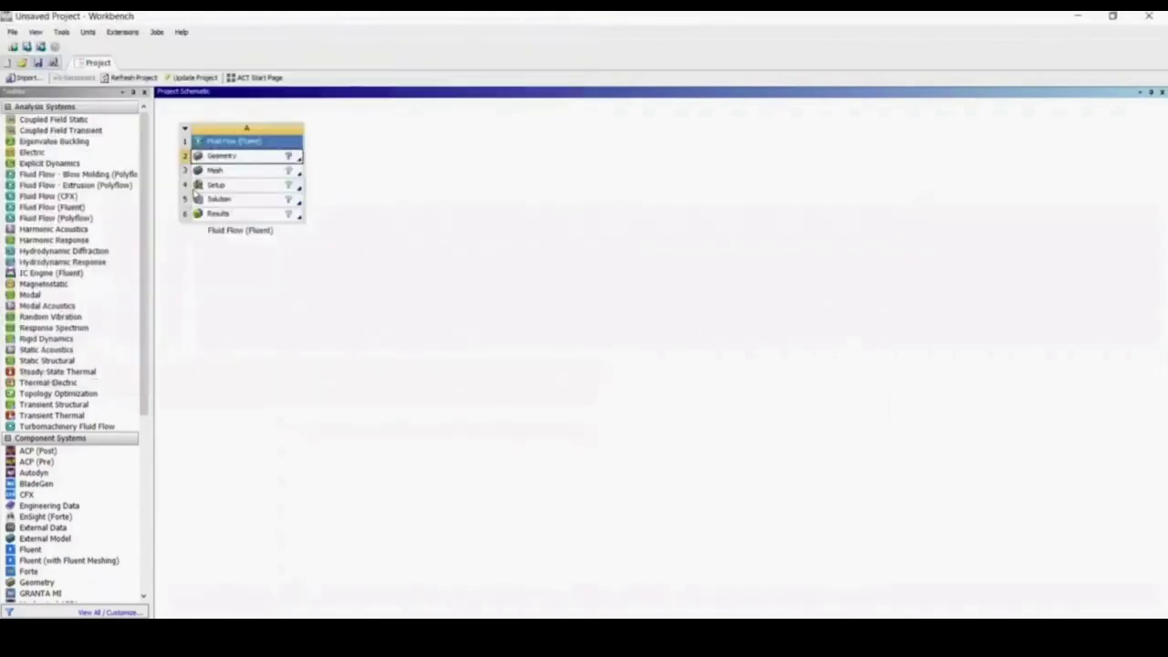
Open the Fluent system's geometry in DesignModeler and generate the imported airfoil body.
right_click(248, 159)
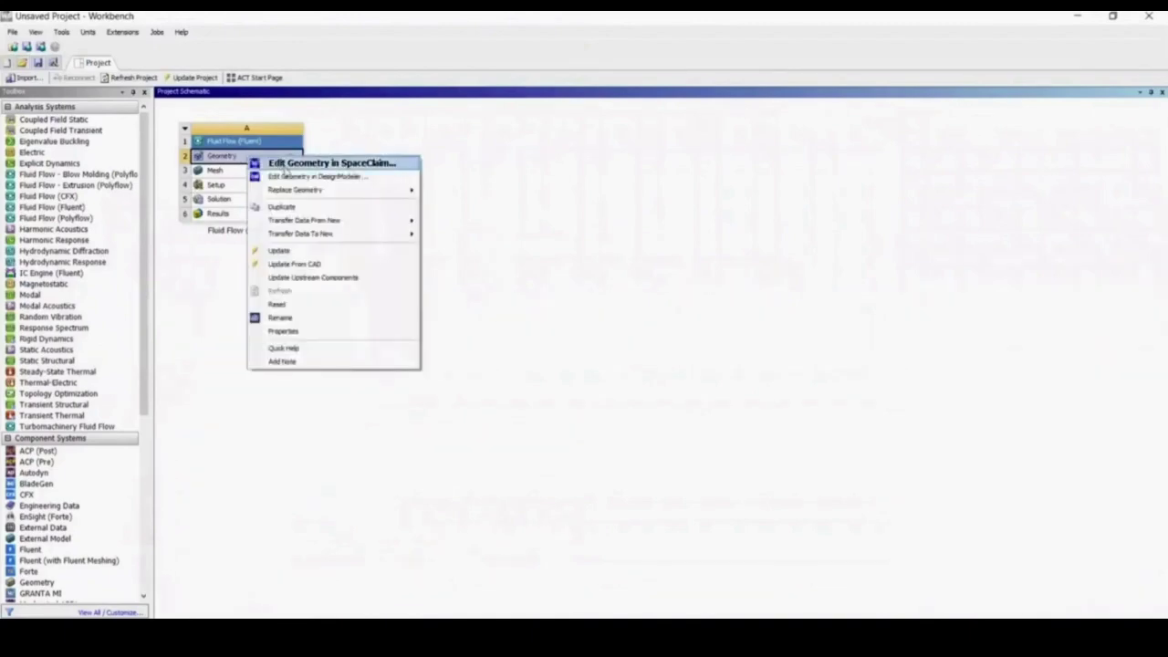
left_click(291, 176)
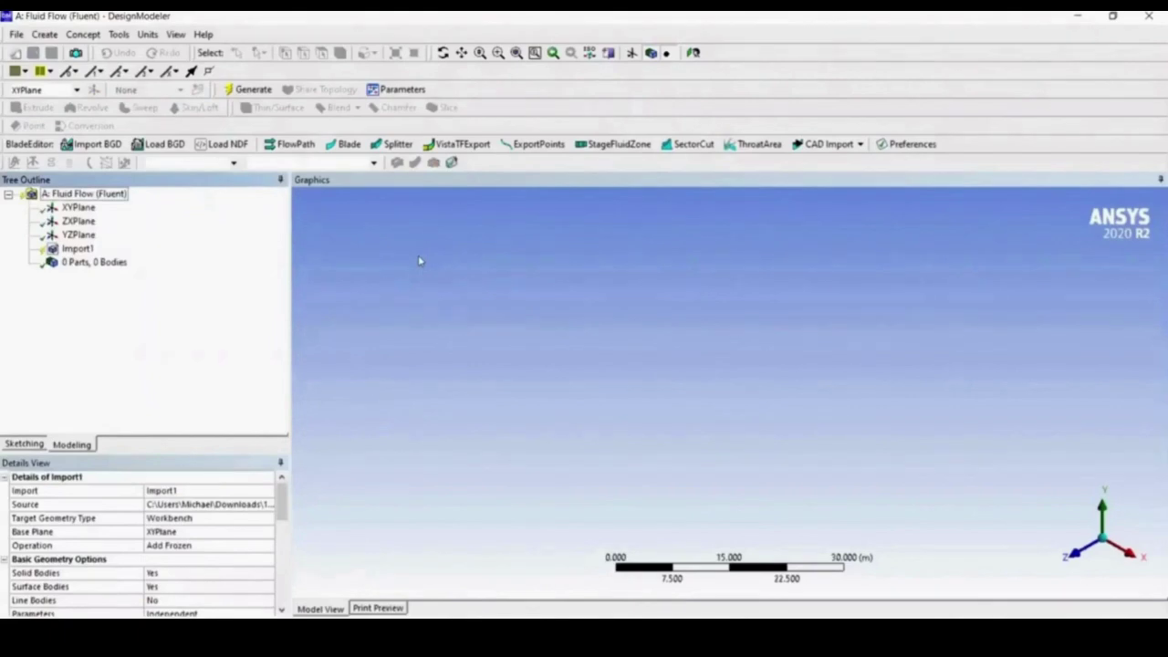
left_click(239, 89)
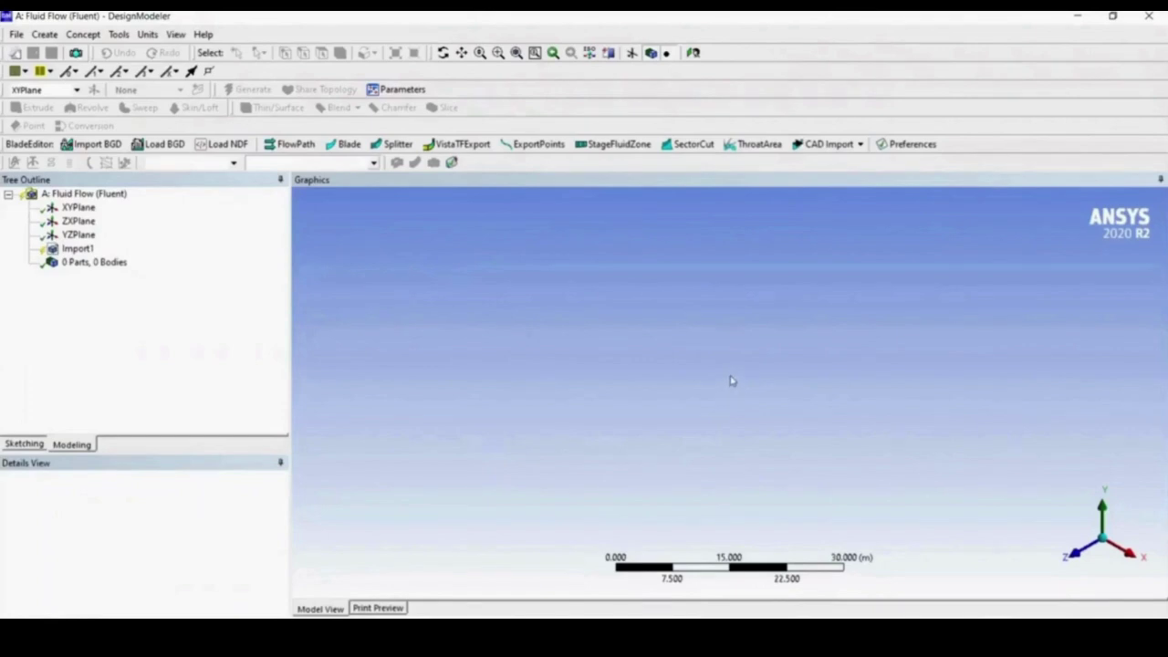
left_click(1077, 557)
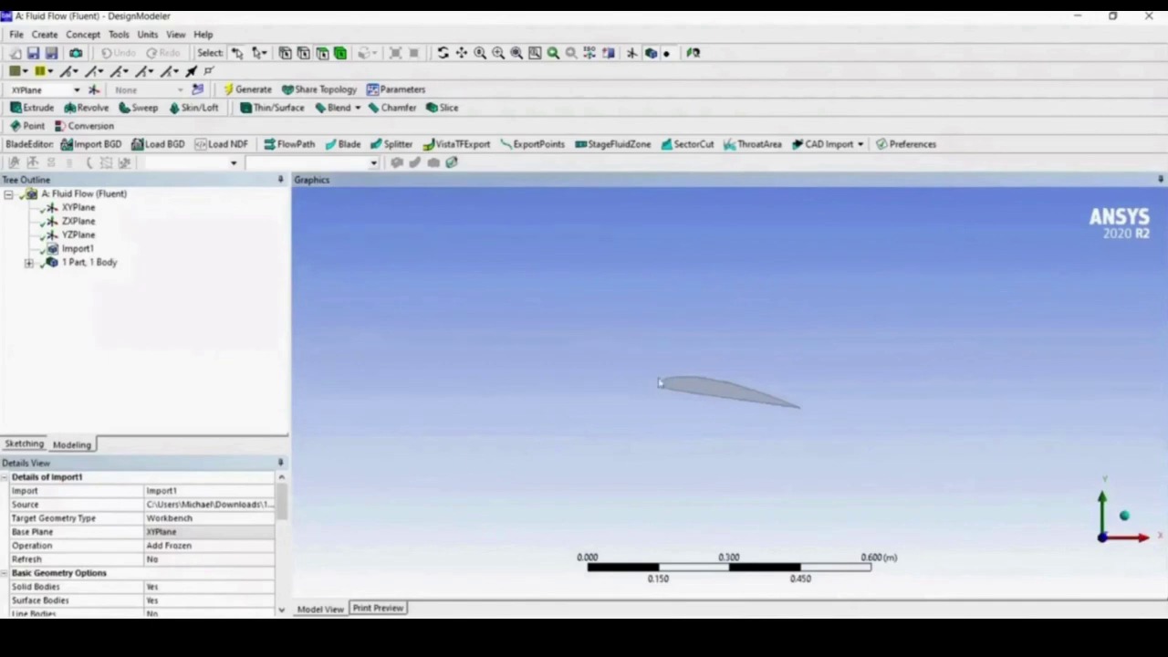
middle_click_drag(661, 418, 716, 452)
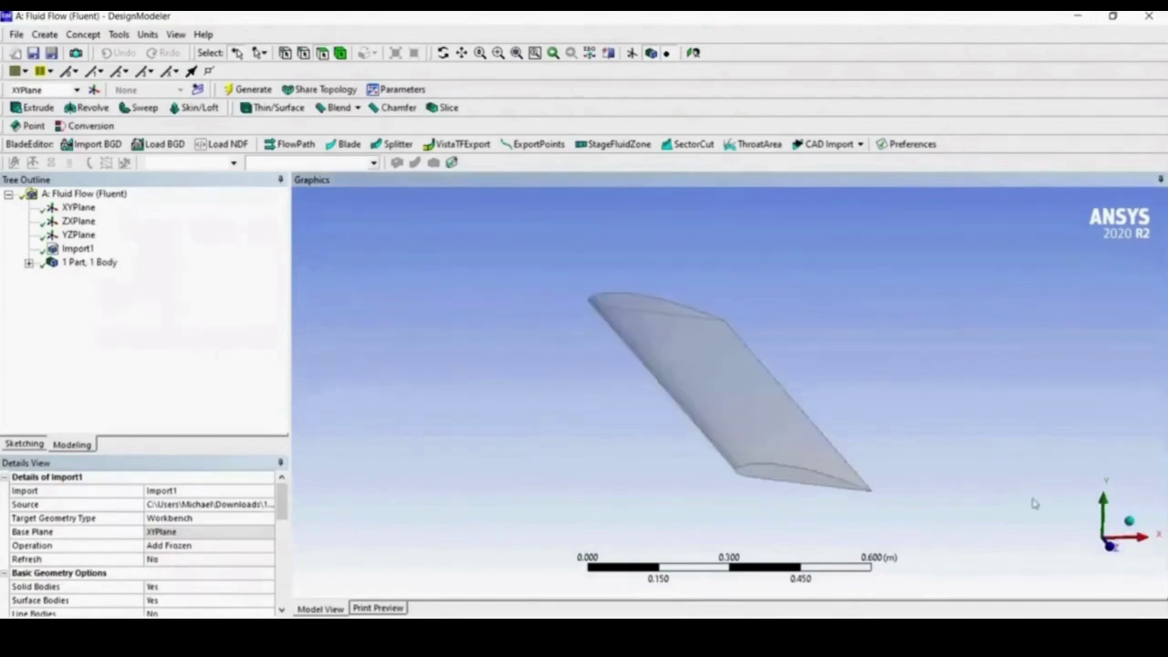
Sketch a rectangle about 1.8 m wide and 1.8 m high around the airfoil on the XY plane.
left_click(1115, 550)
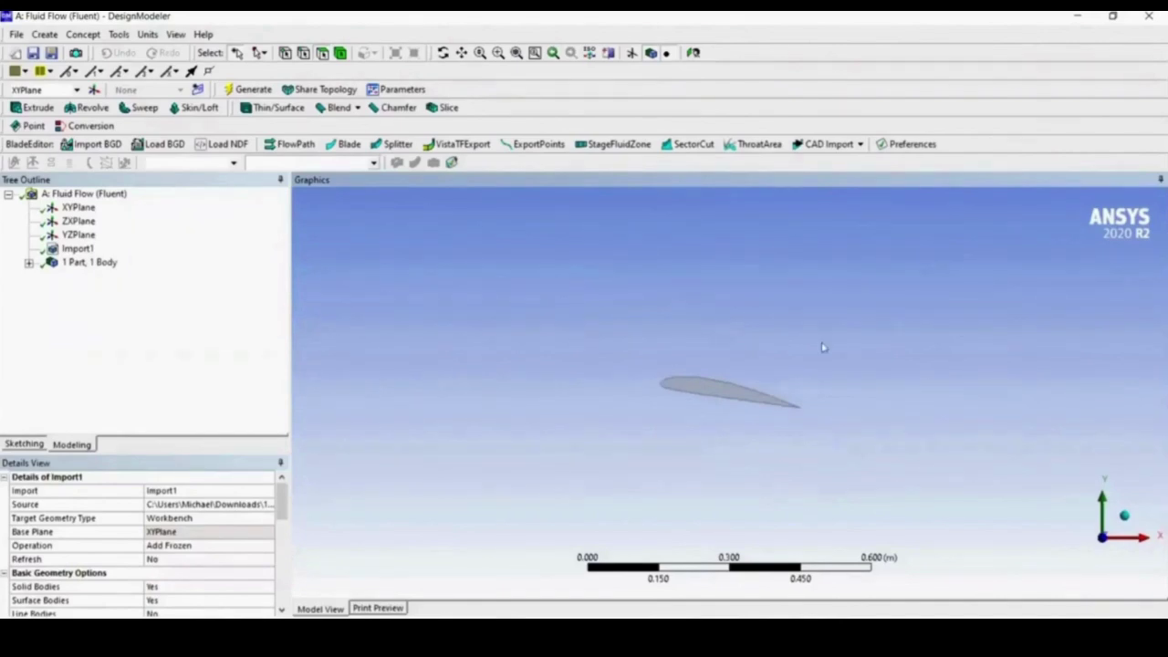
scroll(729, 298, "down", 2)
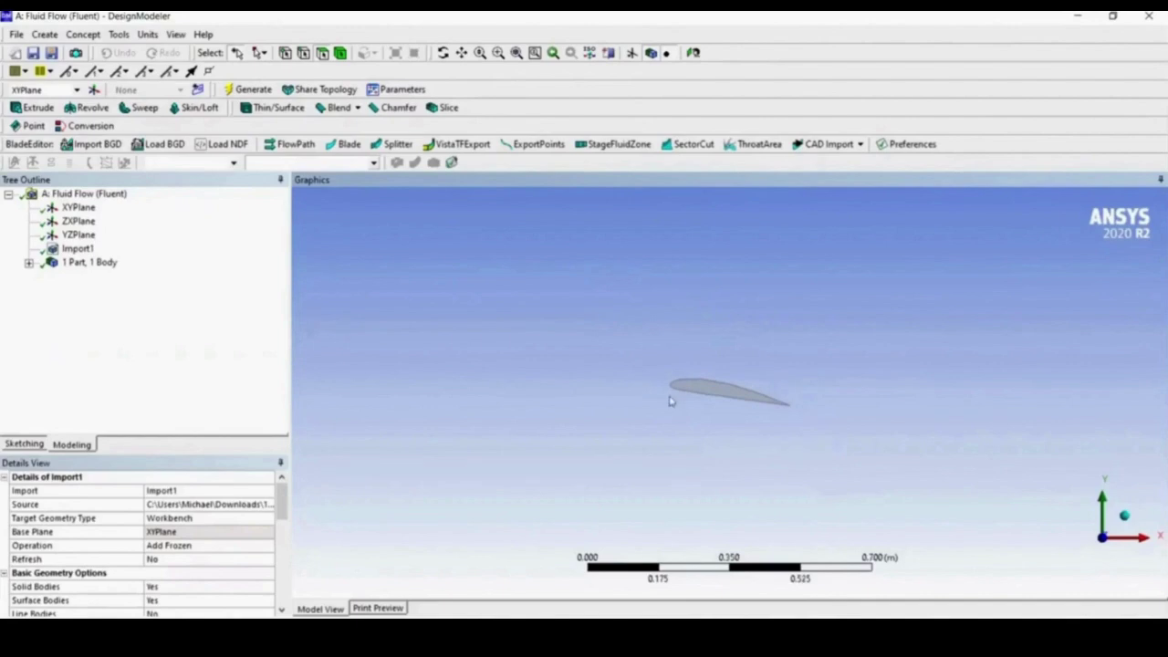
left_click(28, 444)
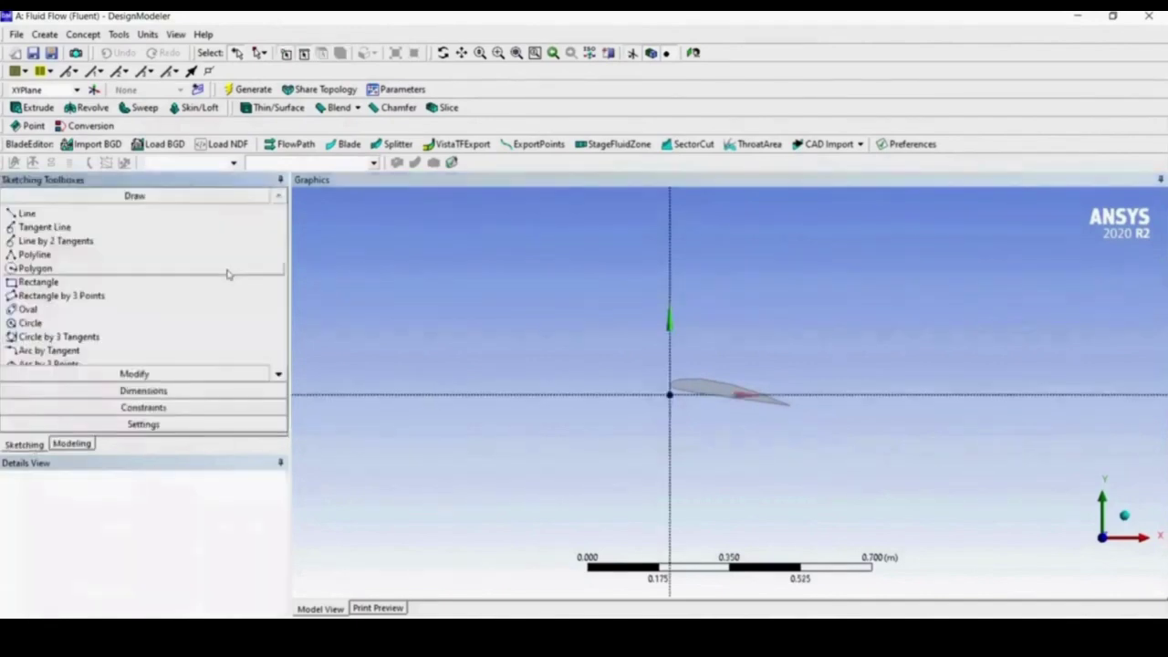
left_click(48, 285)
scroll(493, 247, "down", 5)
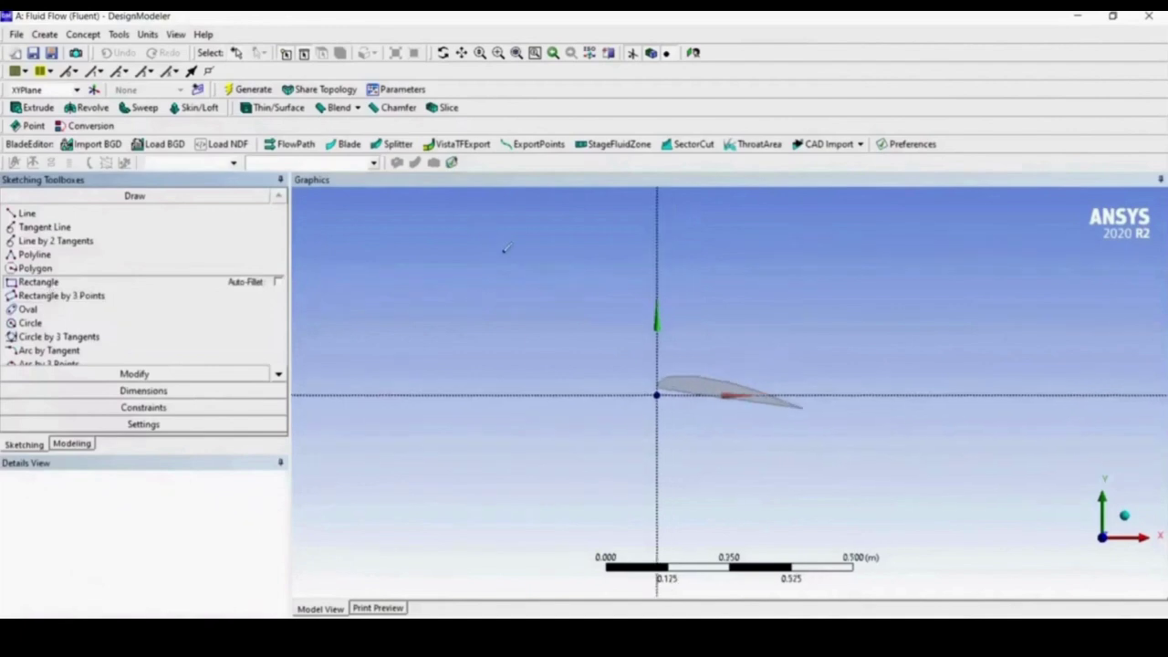
scroll(731, 327, "up", 3)
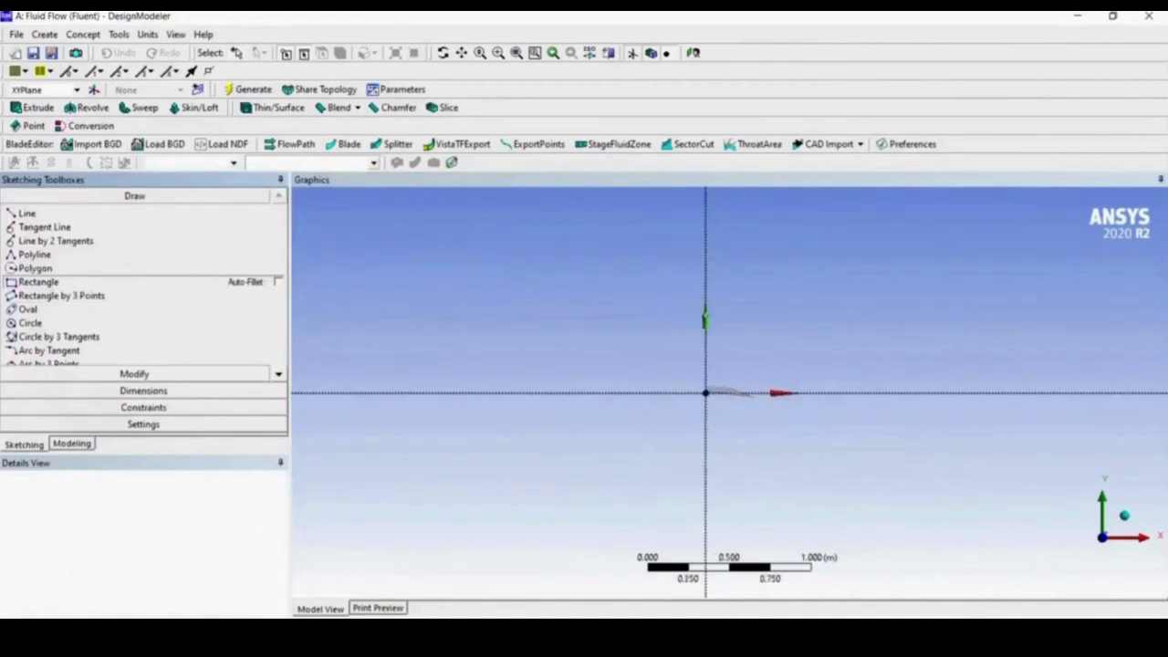
left_click(536, 216)
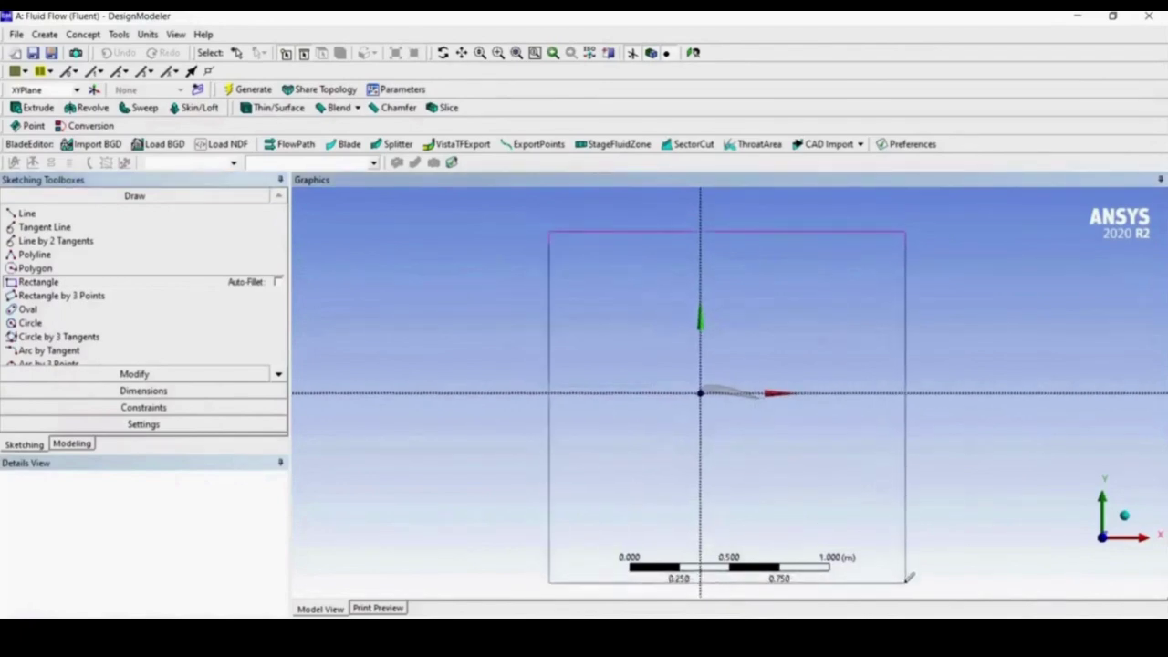
left_click(908, 578)
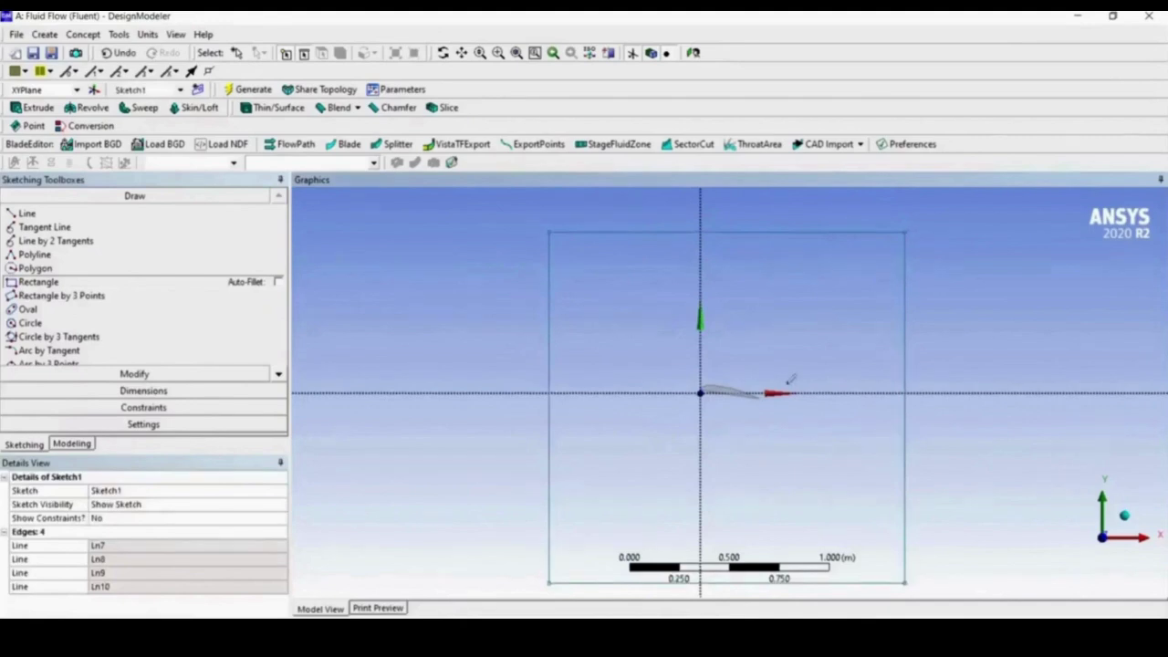
Extrude the rectangle sketch to a depth of 1.5 m with Add Material and generate the enclosure body.
key("Escape")
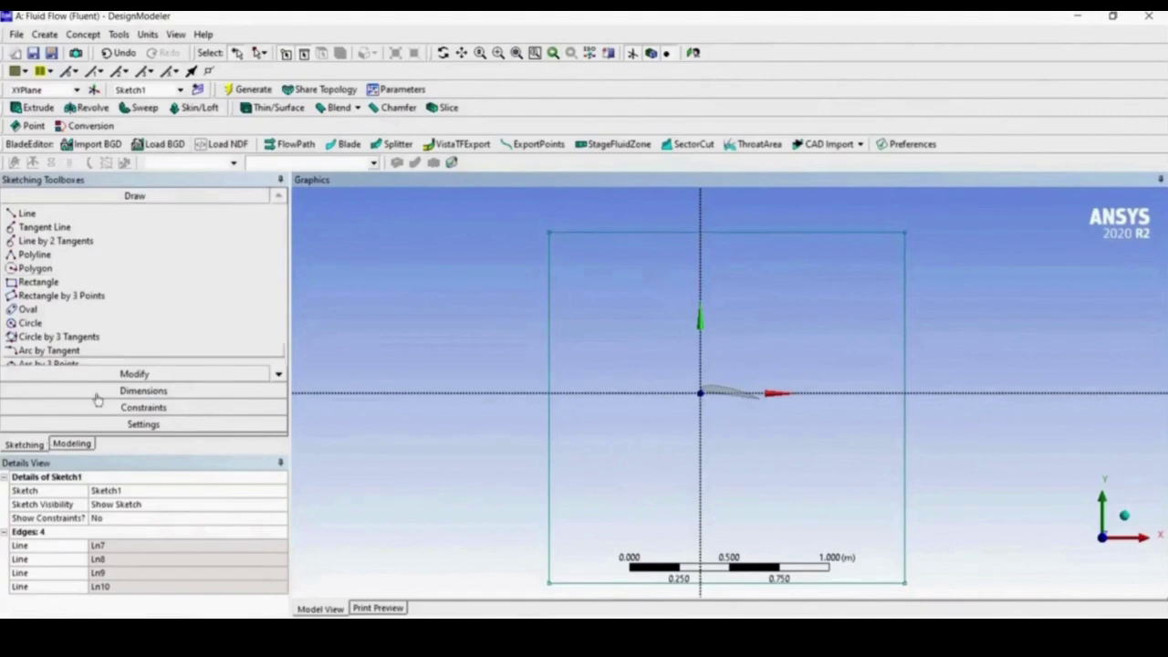
left_click(41, 107)
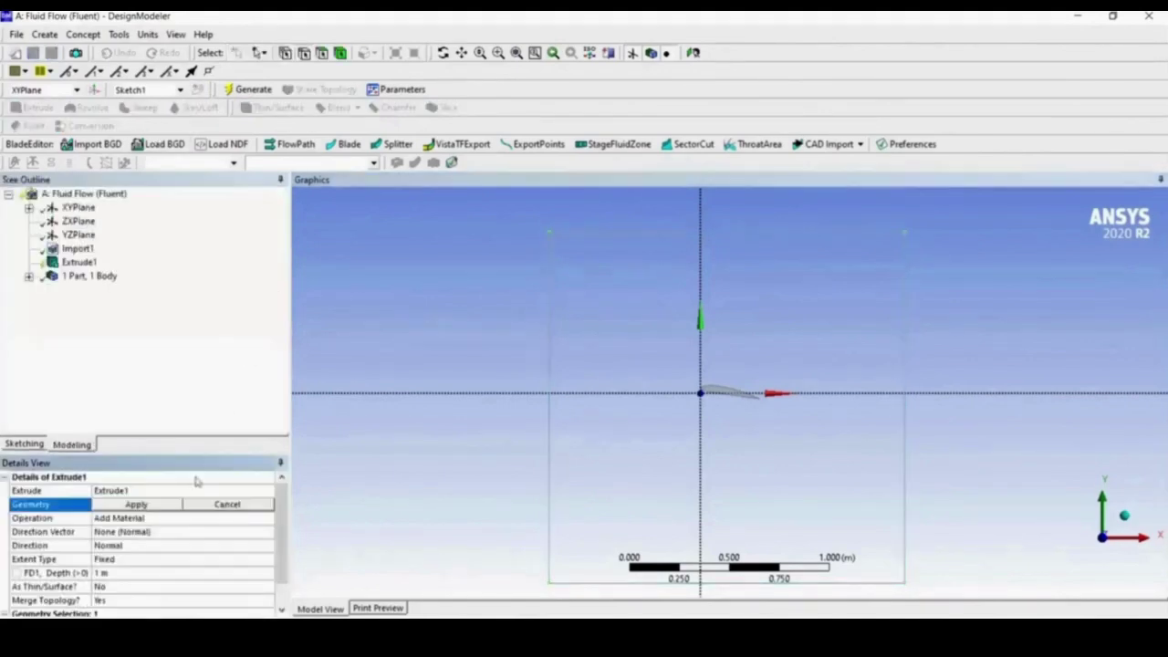
left_click(106, 574)
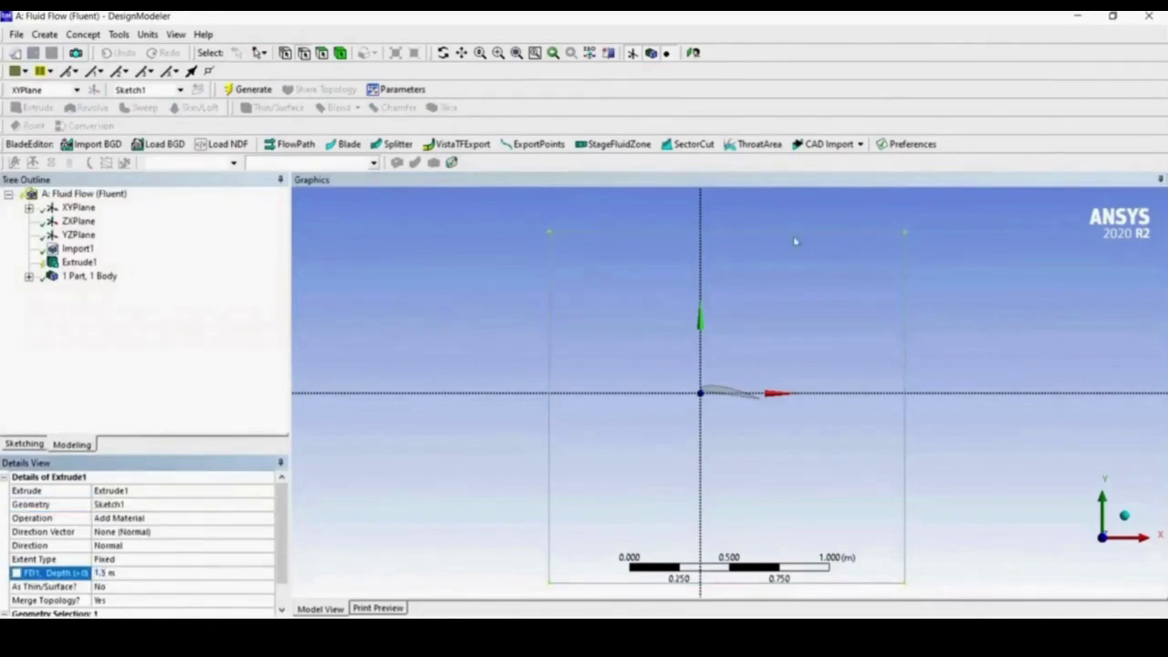
left_click(250, 90)
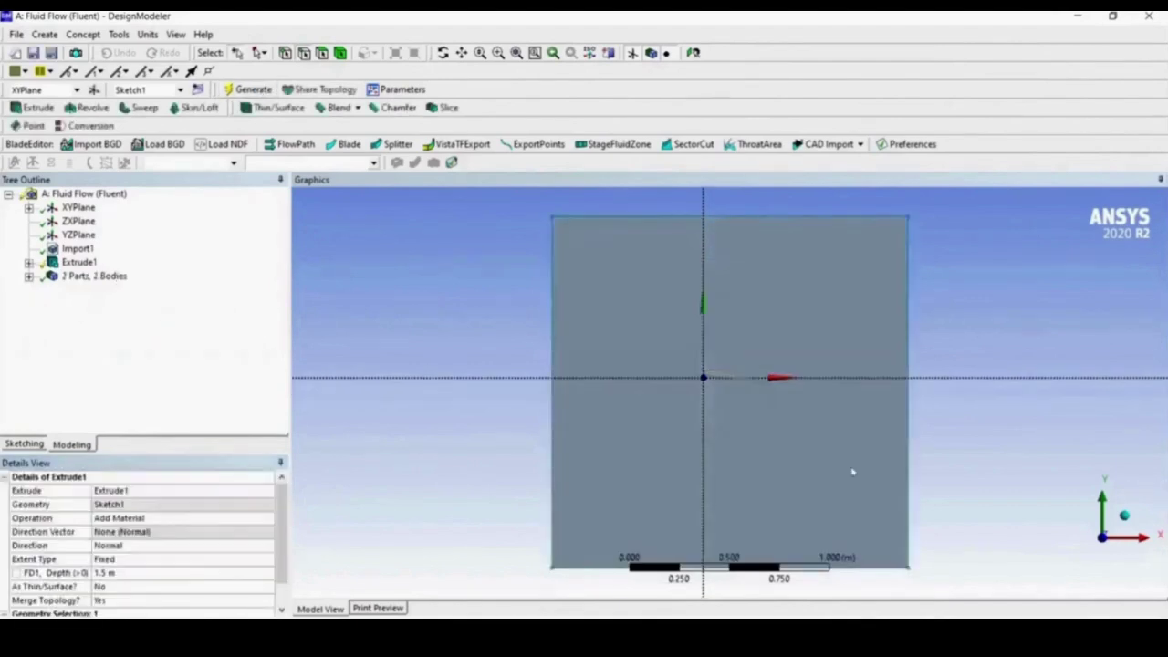
middle_click_drag(871, 381, 935, 404)
left_click(1100, 547)
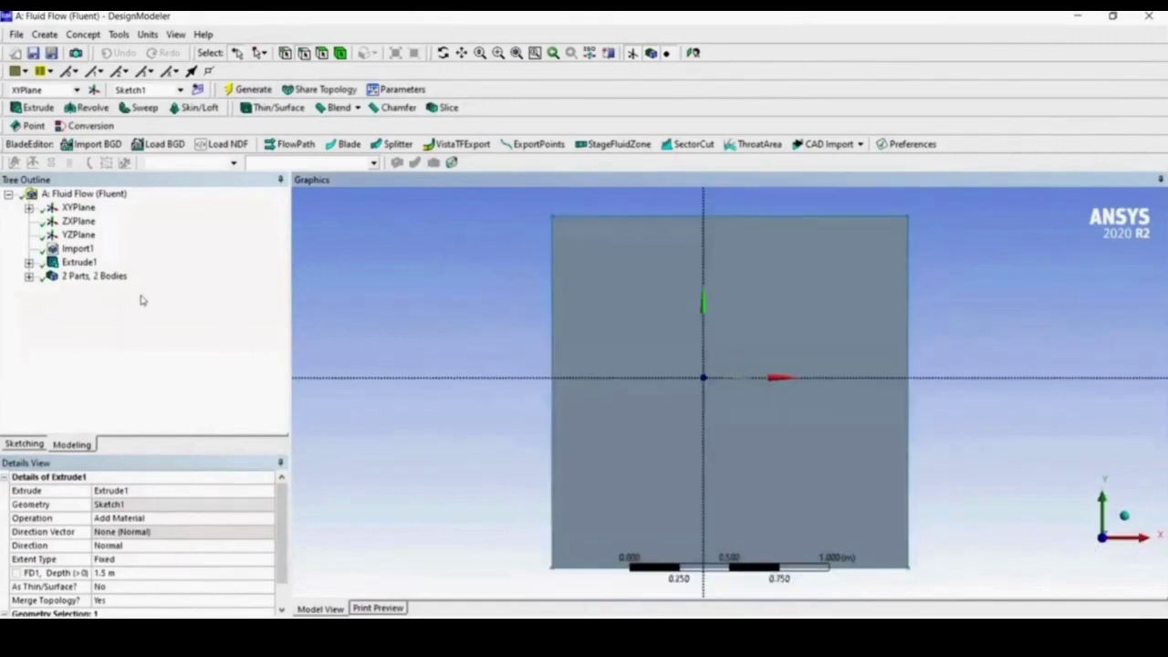
Rename the imported airfoil body as Wing.
left_click(28, 276)
left_click(91, 290)
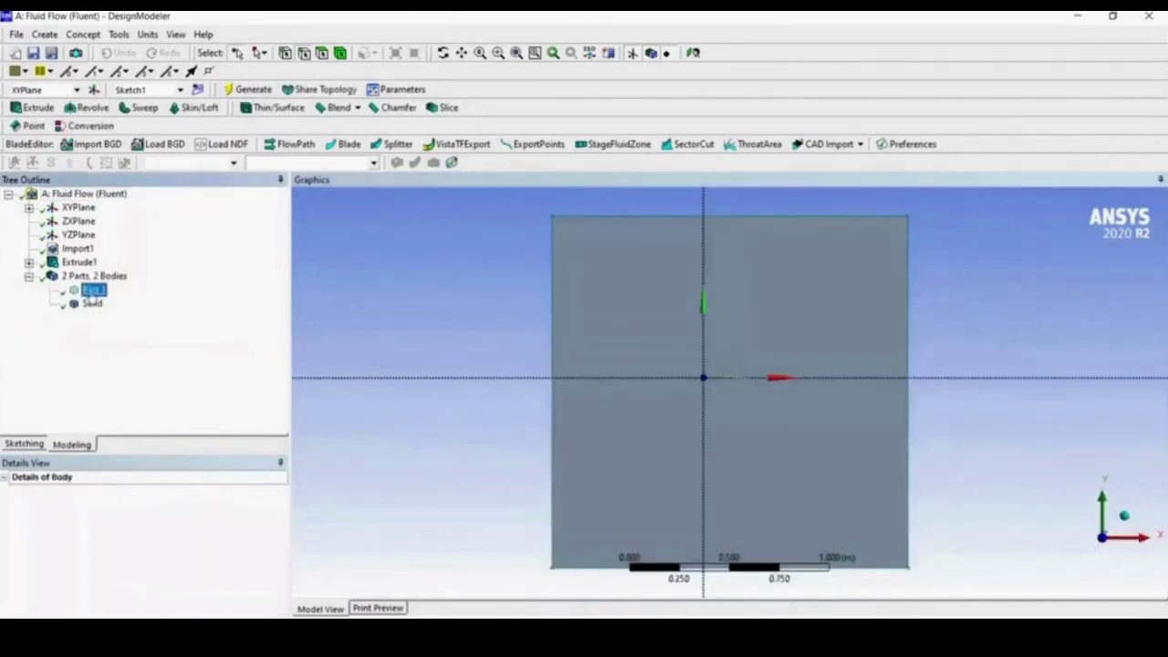
right_click(92, 291)
left_click(144, 366)
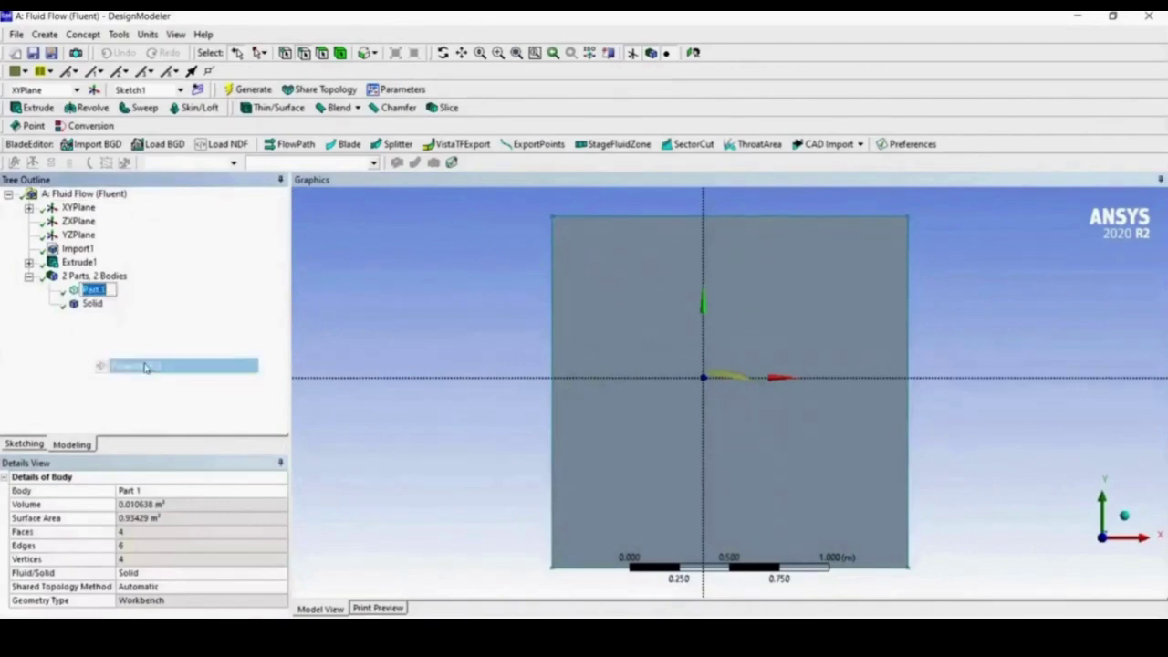
type("Wing")
key("Return")
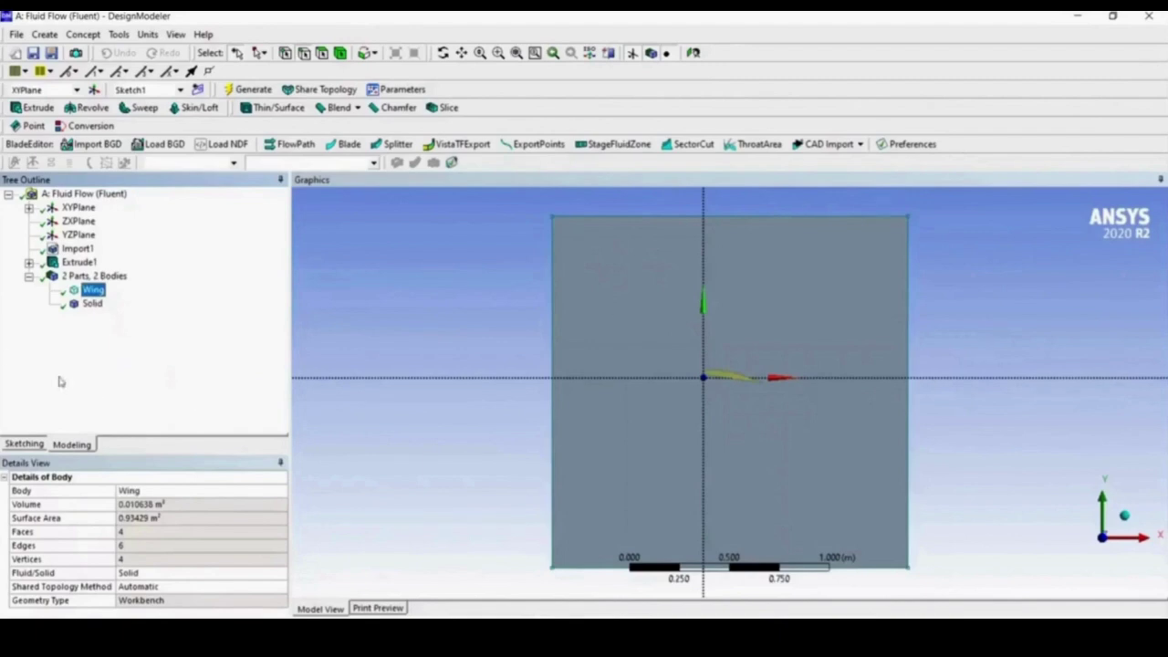
Create a Boolean feature and set its operation to Subtract.
left_click(94, 305)
left_click(92, 289)
left_click(45, 34)
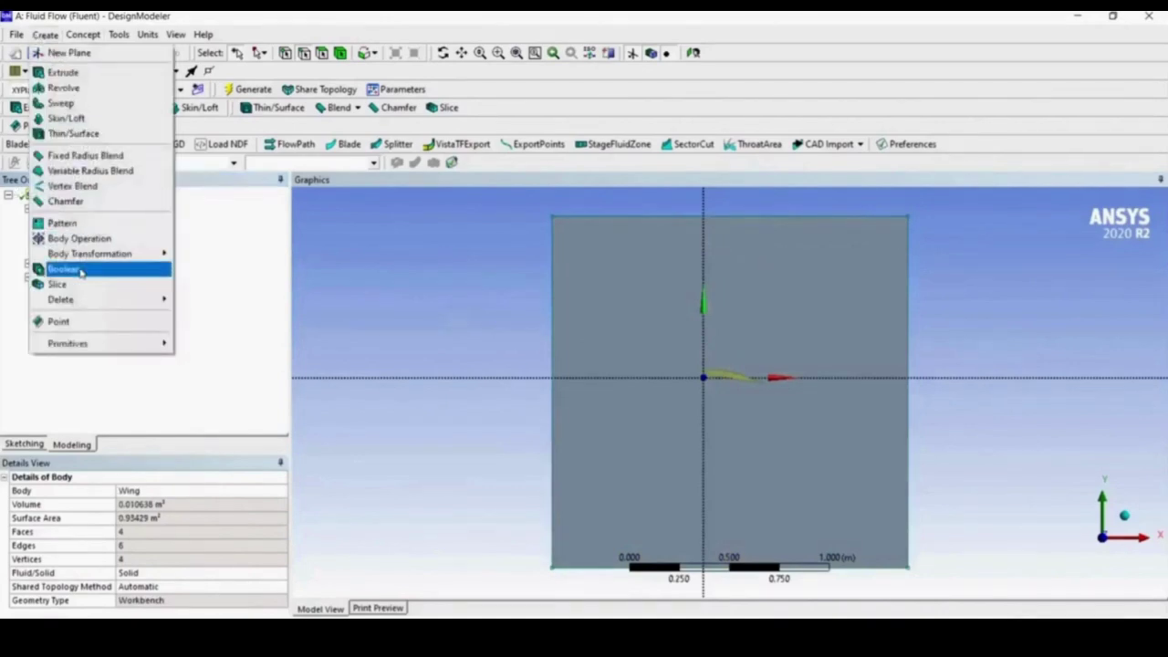
left_click(104, 273)
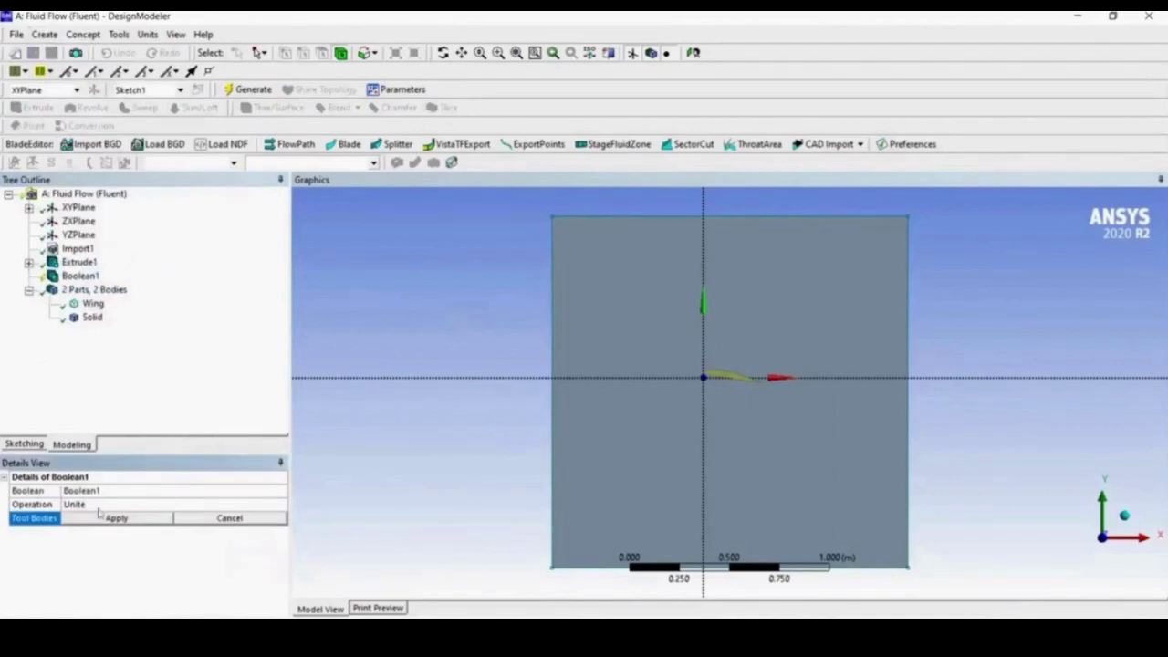
left_click(248, 508)
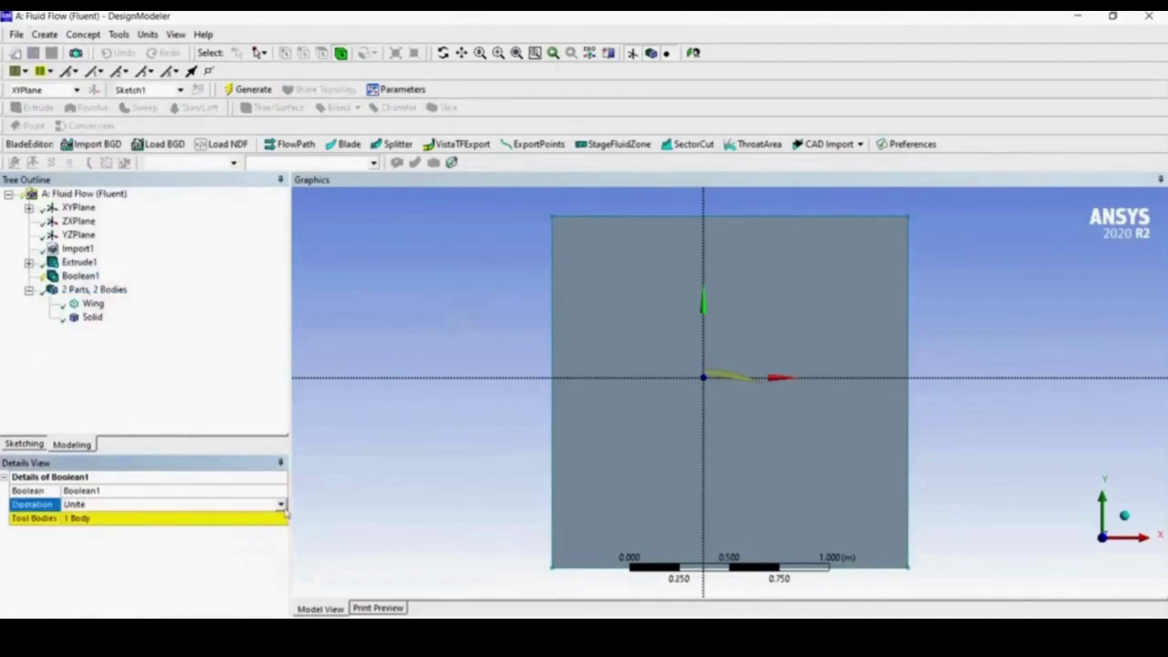
left_click(282, 504)
left_click(142, 527)
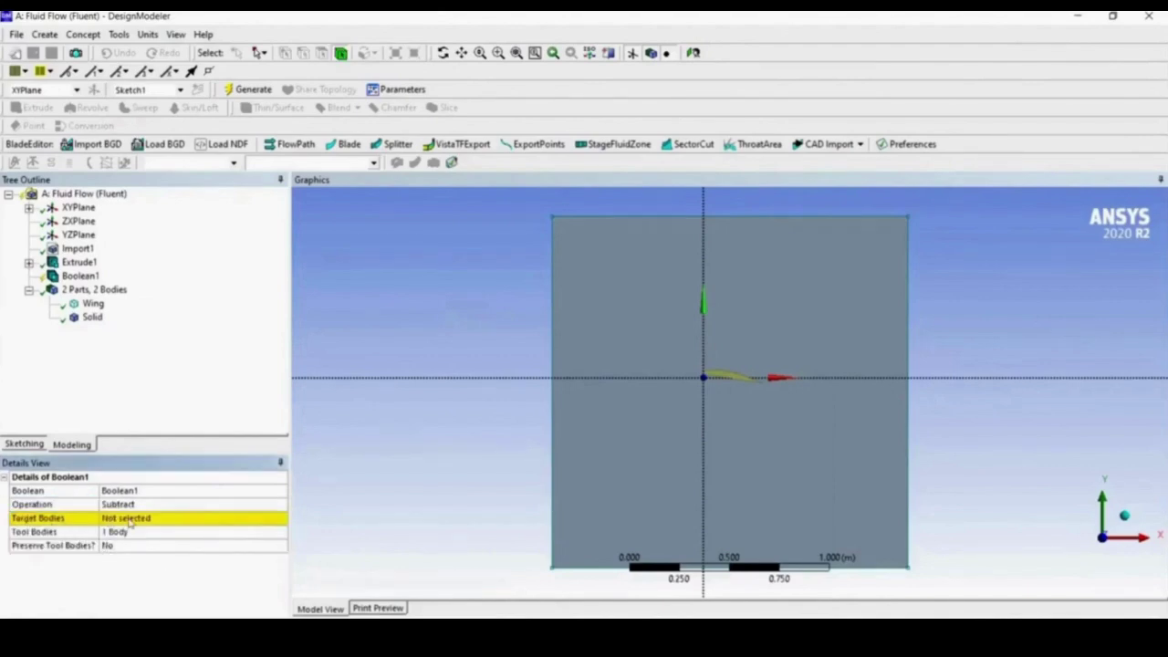
Set the Solid enclosure as the Boolean's target body and the Wing as its tool body, then generate the subtraction.
left_click(129, 519)
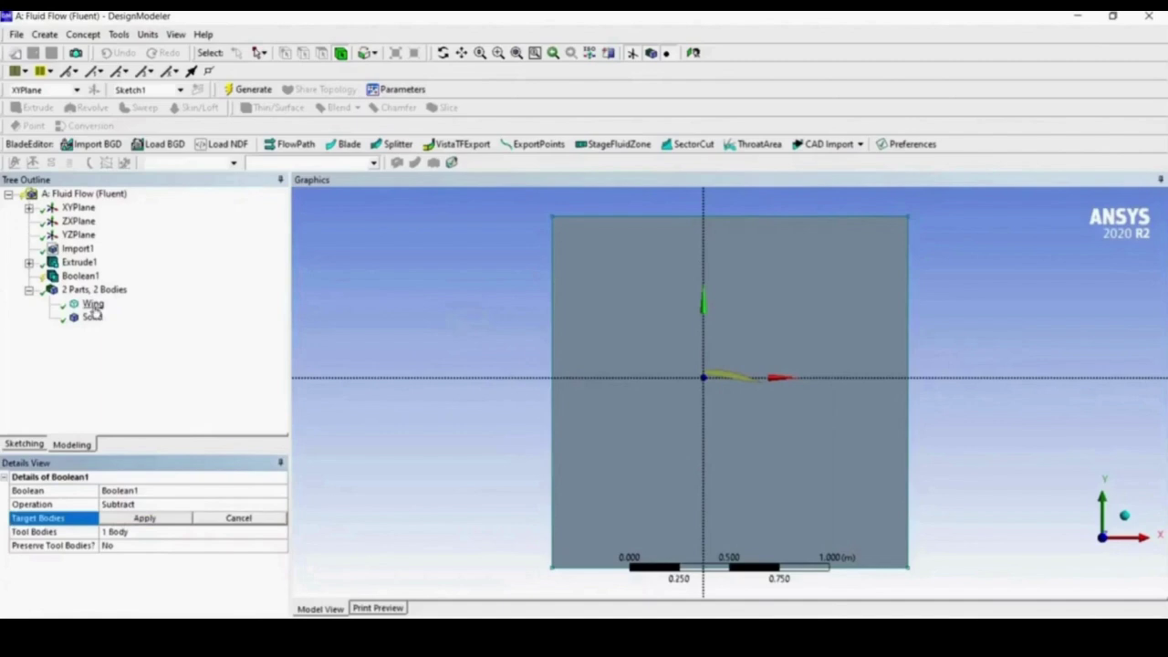
left_click(91, 317)
left_click(156, 521)
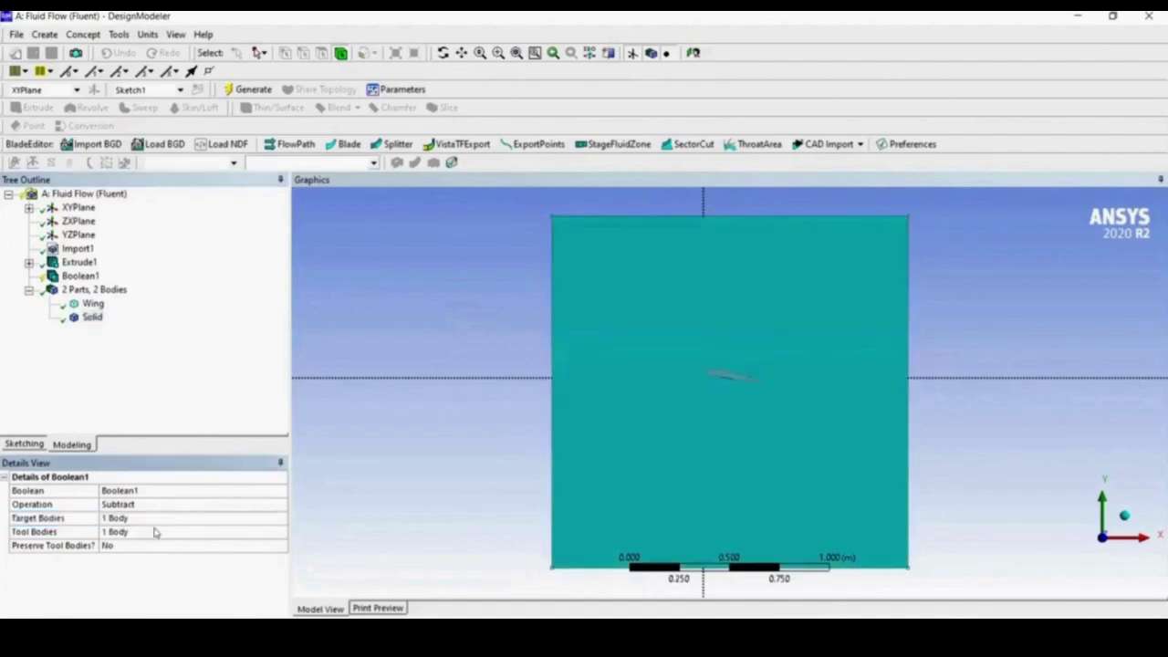
left_click(152, 531)
left_click(94, 304)
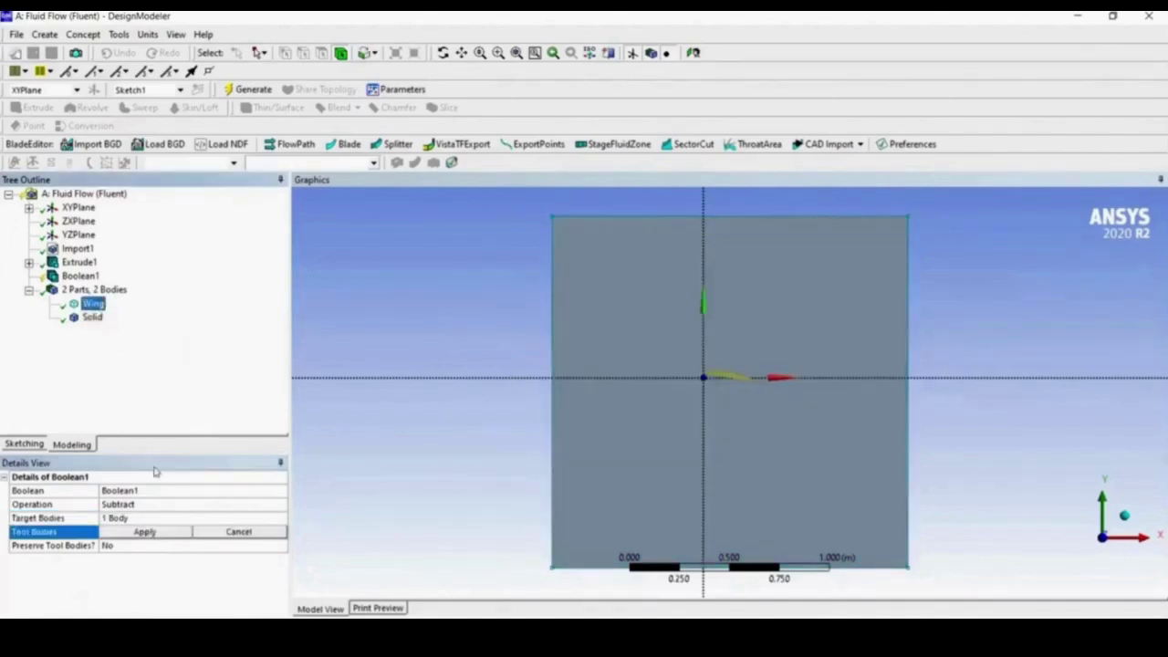
left_click(146, 533)
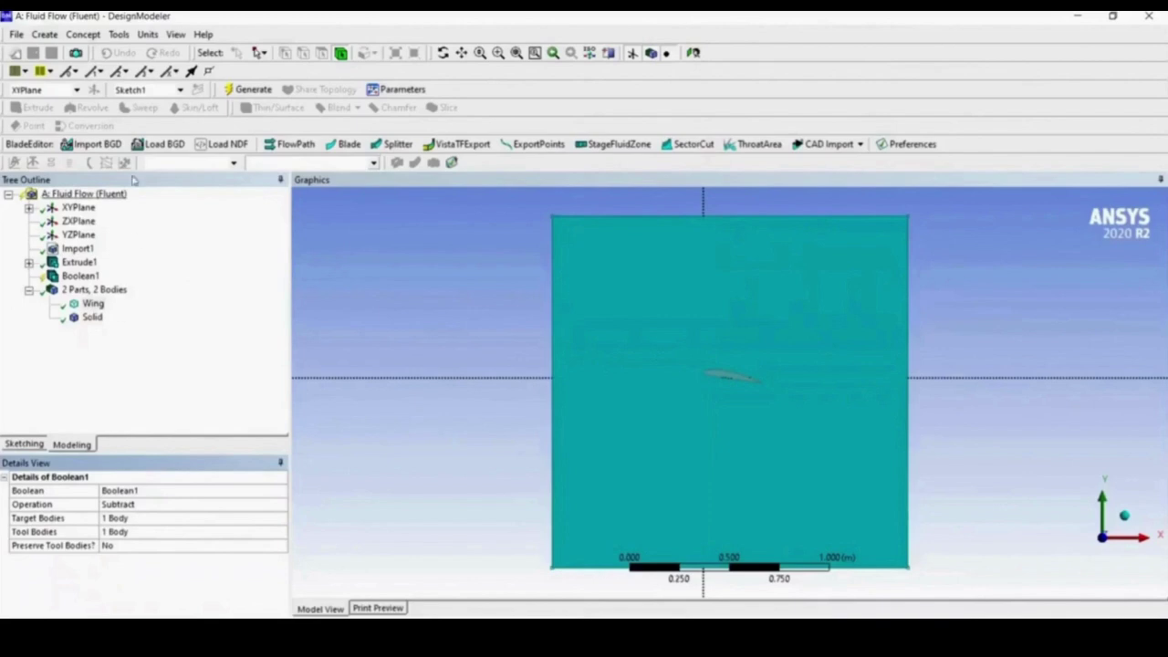
left_click(248, 89)
middle_click_drag(764, 406, 800, 424)
scroll(761, 401, "down", 3)
scroll(766, 409, "up", 5)
scroll(790, 425, "down", 5)
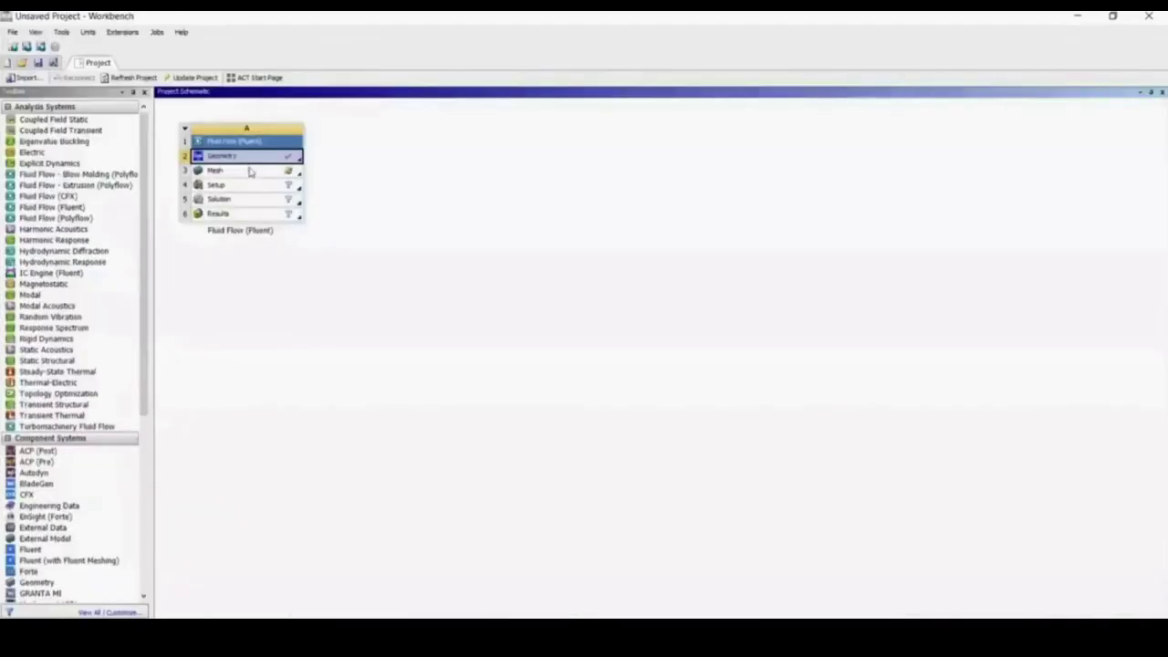
Switch to Workbench and open the Fluent system's Mesh for editing.
right_click(256, 174)
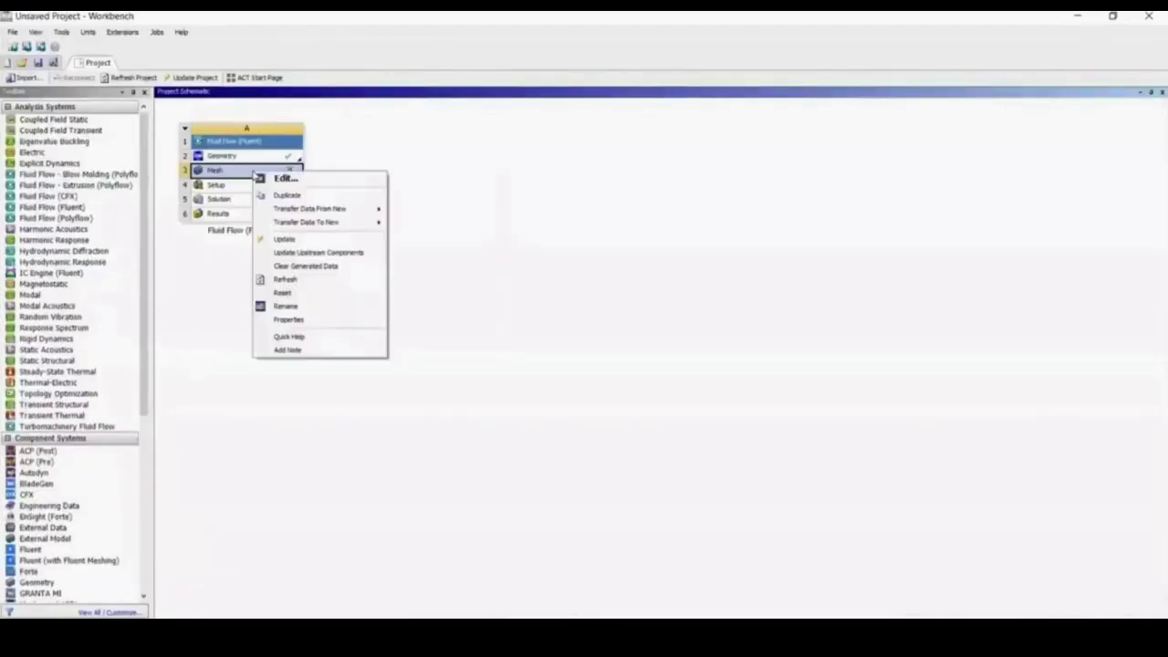
left_click(278, 176)
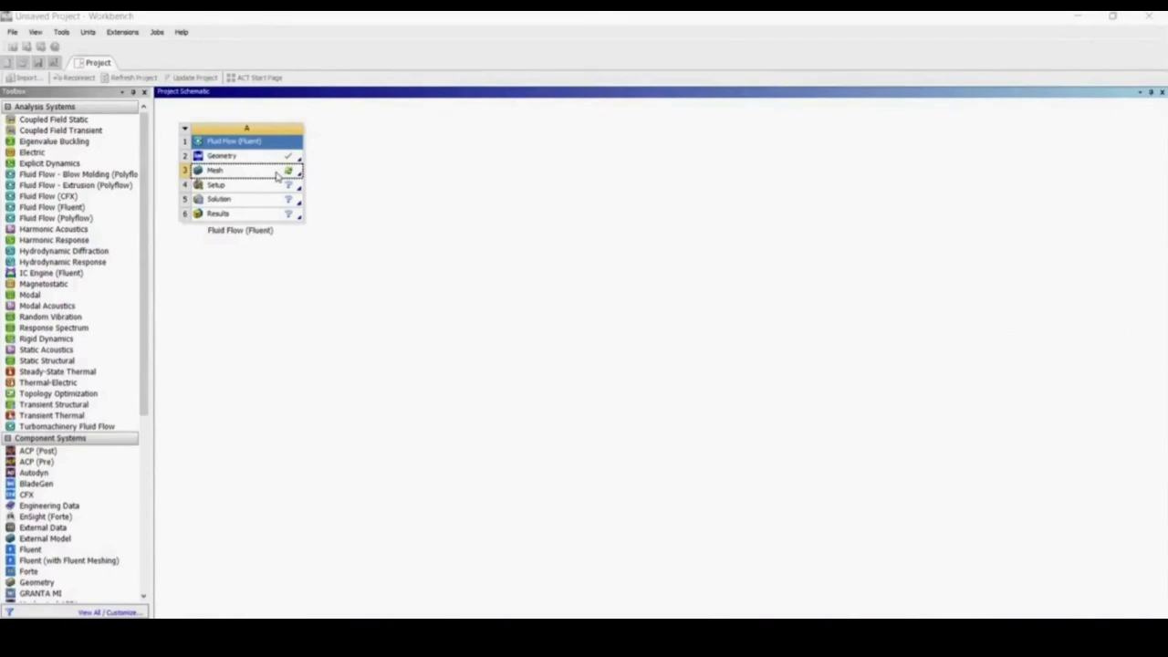
double_click(277, 176)
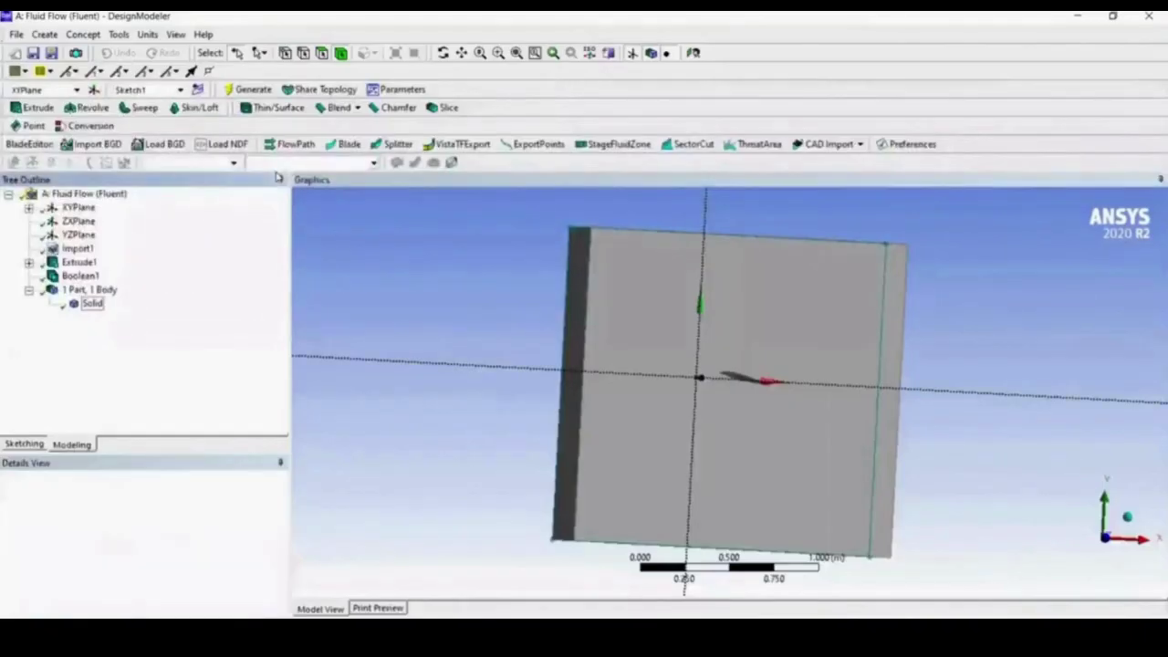
left_click(1106, 538)
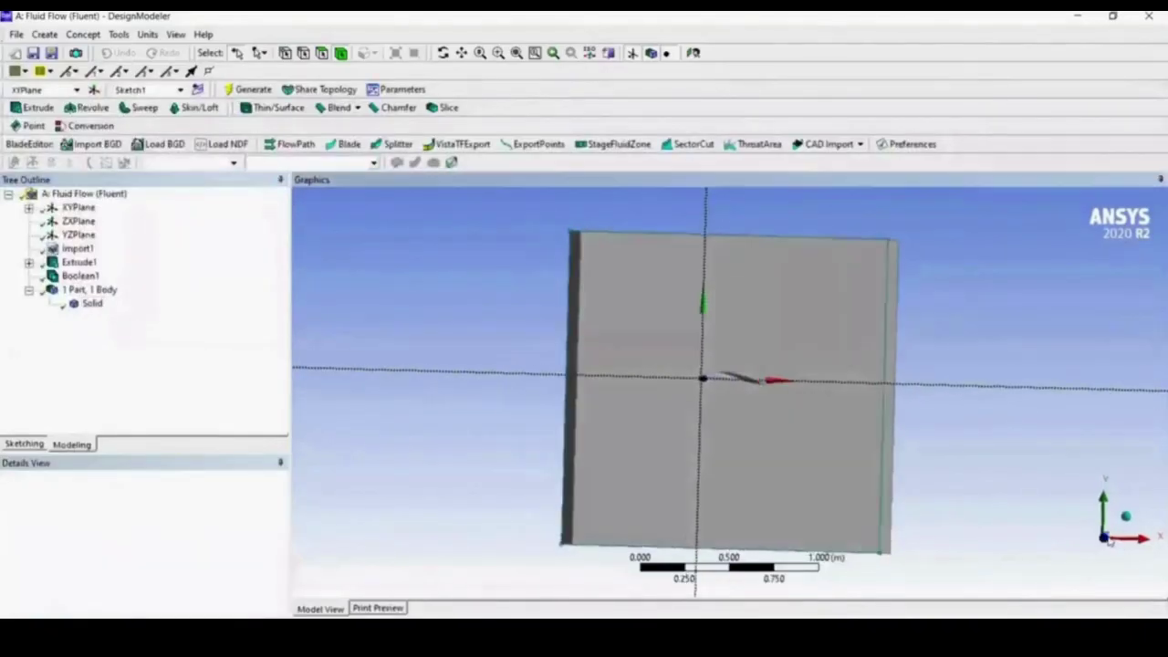
middle_click_drag(694, 446, 691, 365)
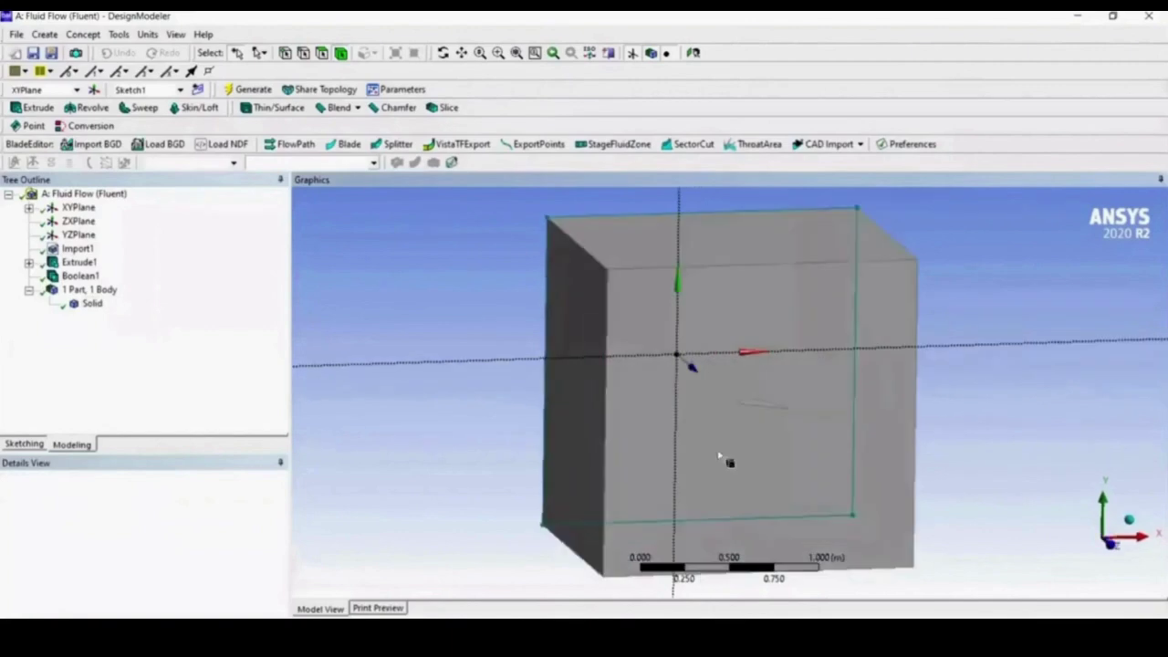
left_click(590, 360)
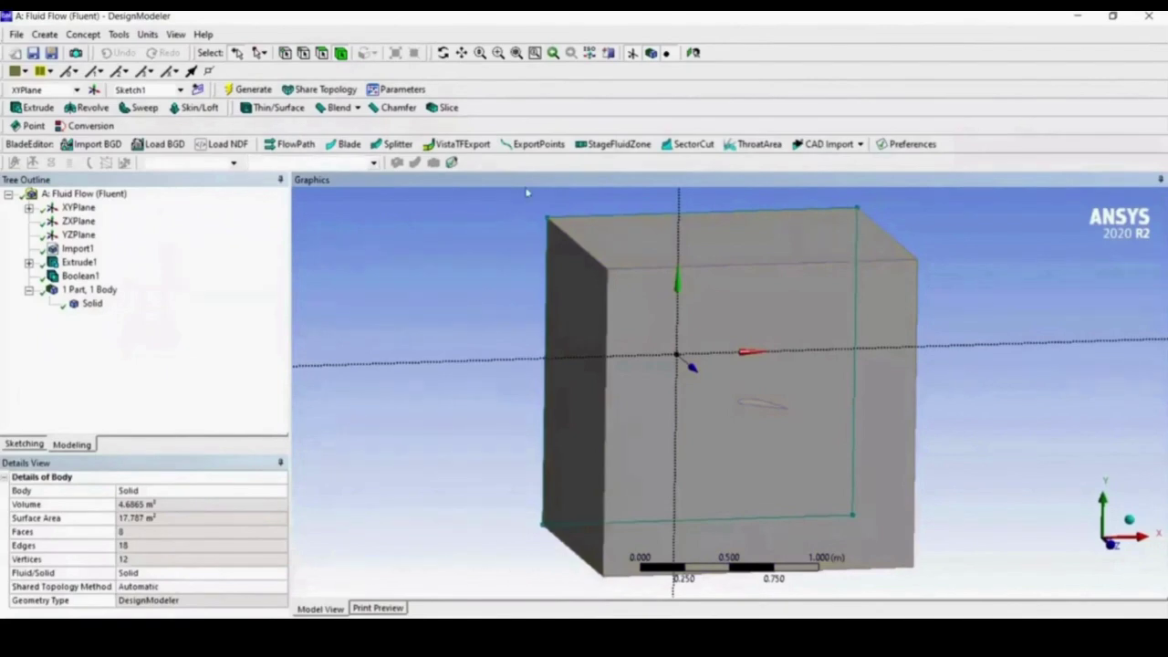
left_click(589, 391)
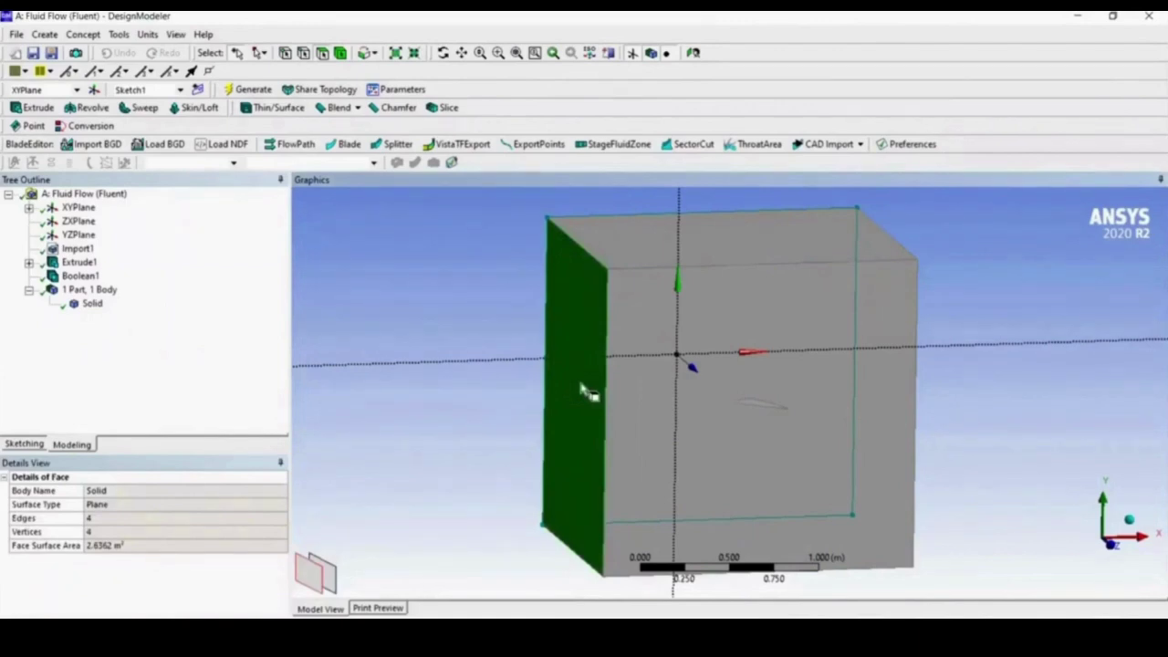
left_click(492, 289)
left_click(577, 318)
right_click(581, 436)
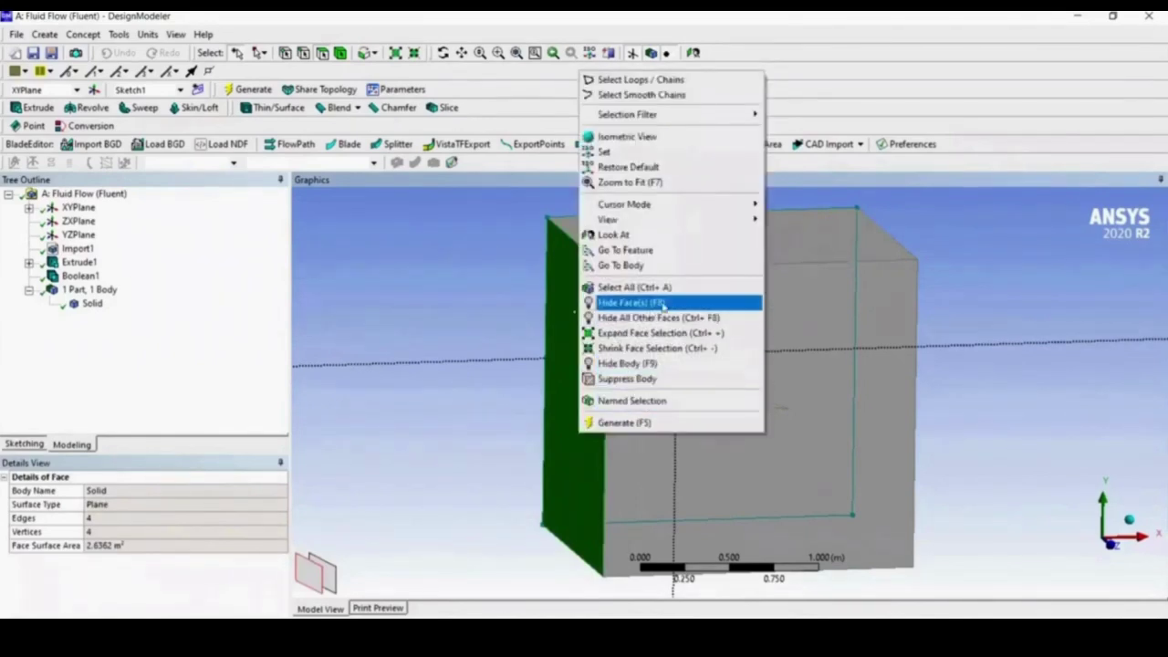
left_click(691, 401)
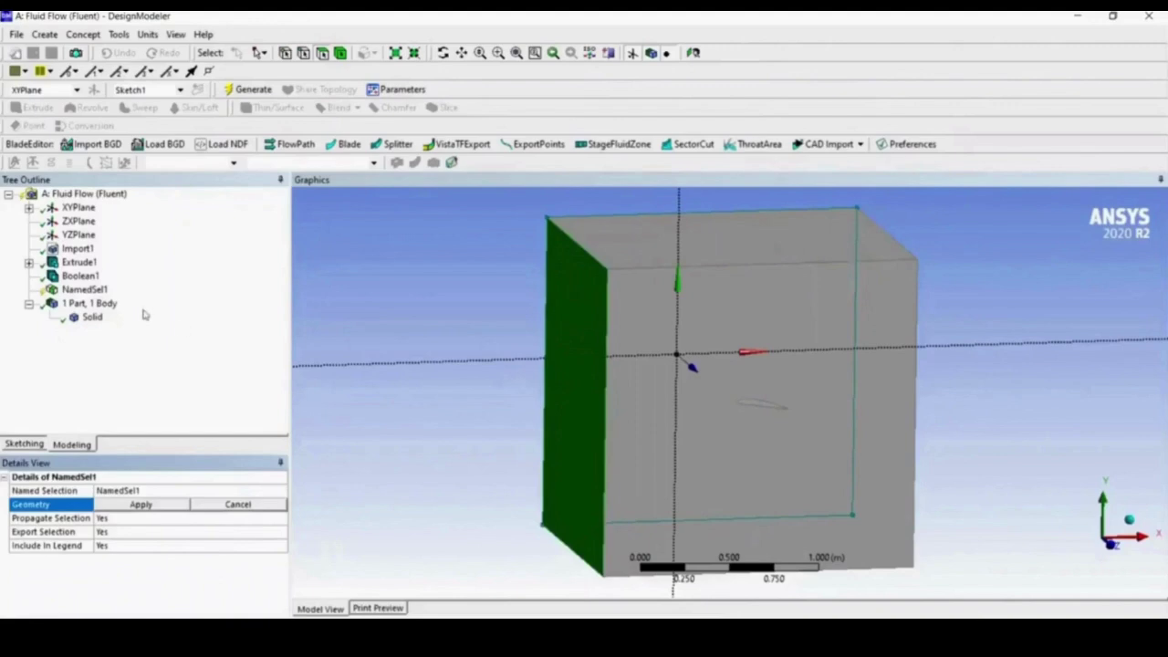
right_click(100, 290)
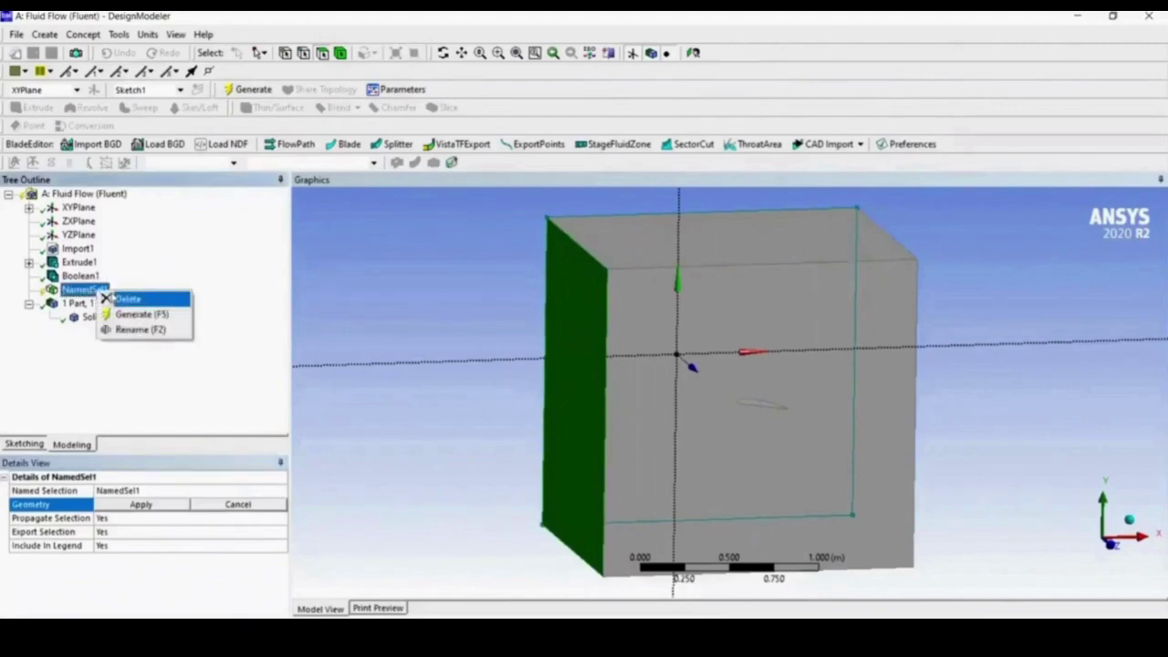
left_click(126, 298)
left_click(555, 383)
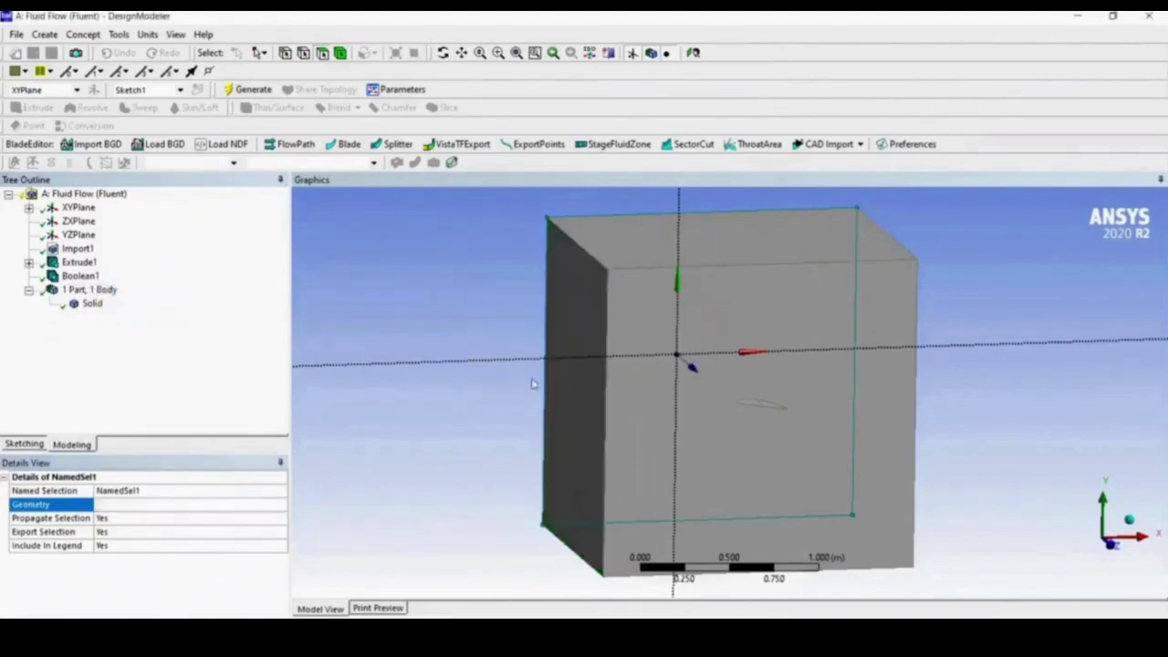
middle_click_drag(900, 373, 800, 330)
left_click(799, 341)
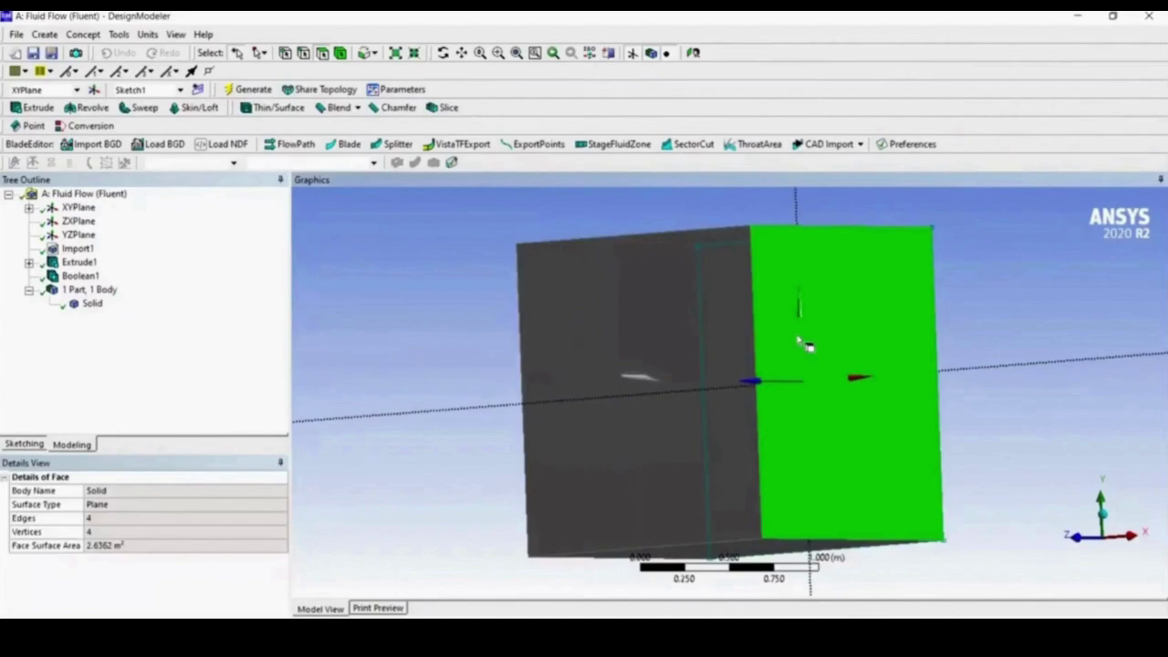
Switch to Meshing and create a named selection called Inlet on the flow domain's -X side face.
left_click(1078, 17)
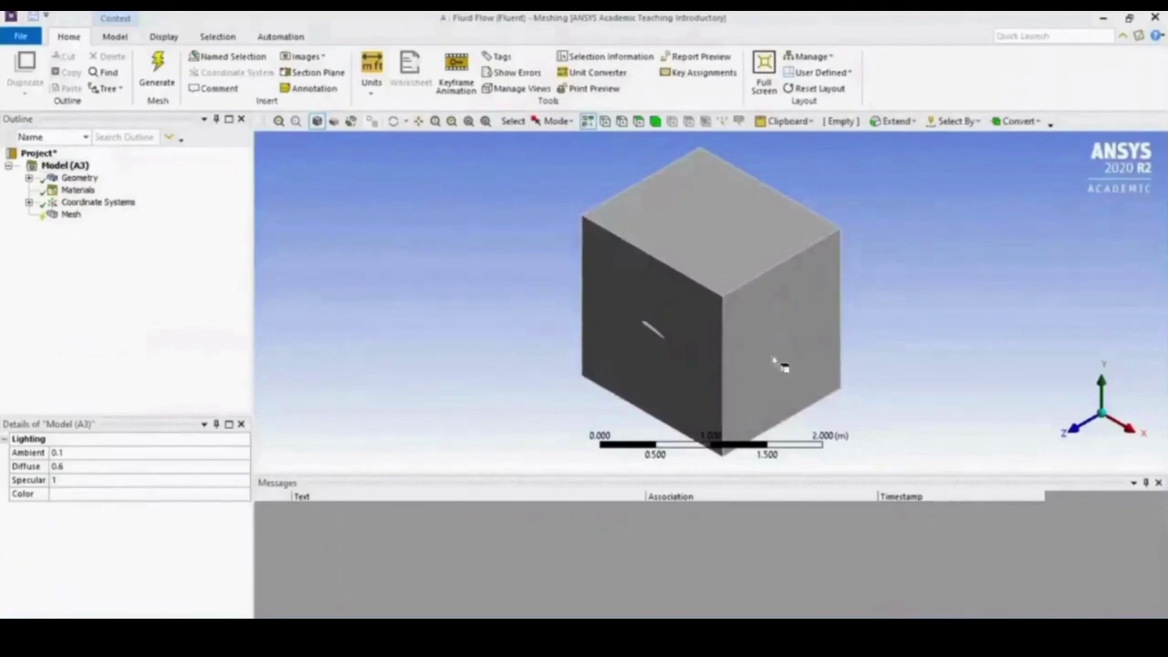
middle_click_drag(775, 347, 1086, 389)
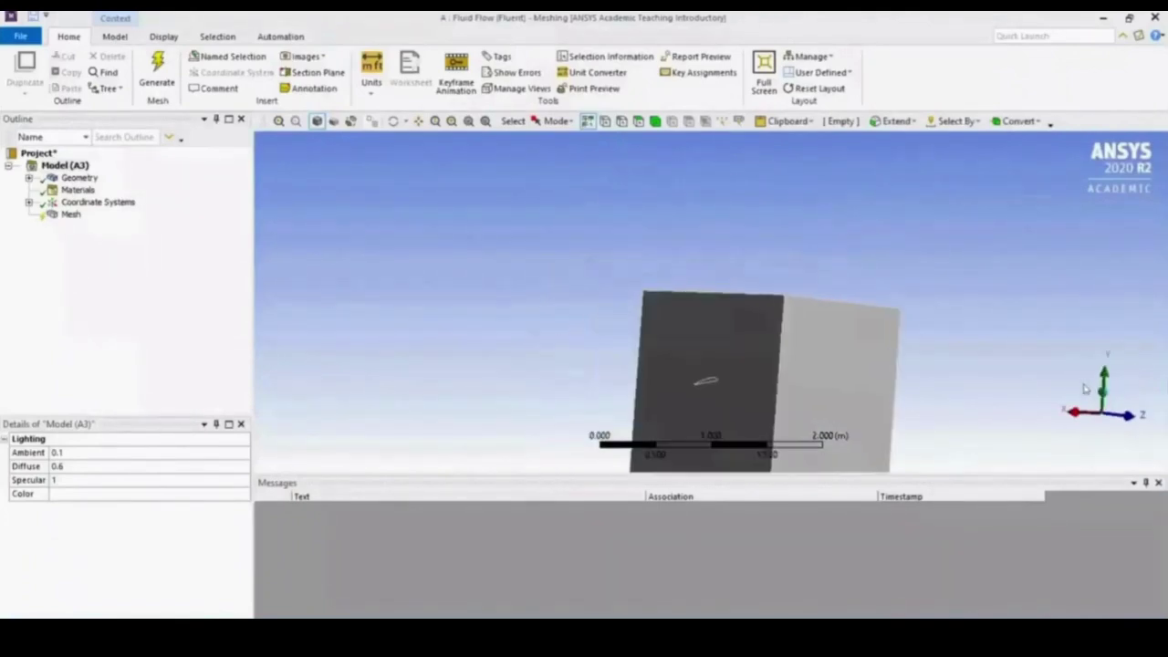
left_click(1130, 427)
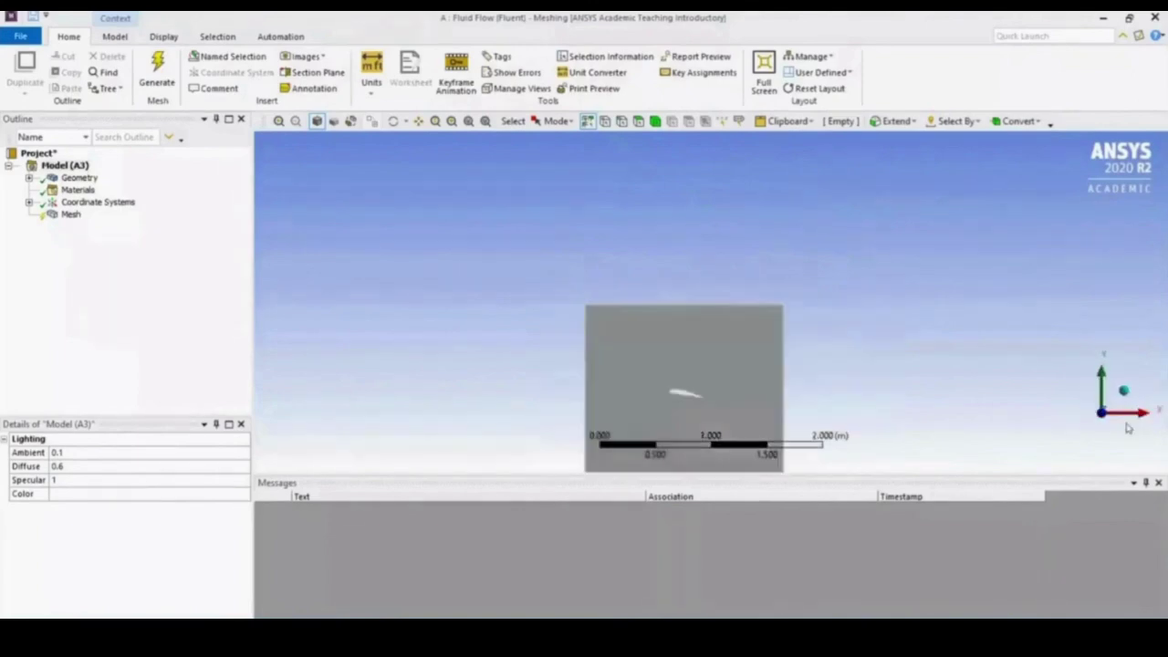
scroll(762, 391, "down", 3)
scroll(728, 438, "up", 3)
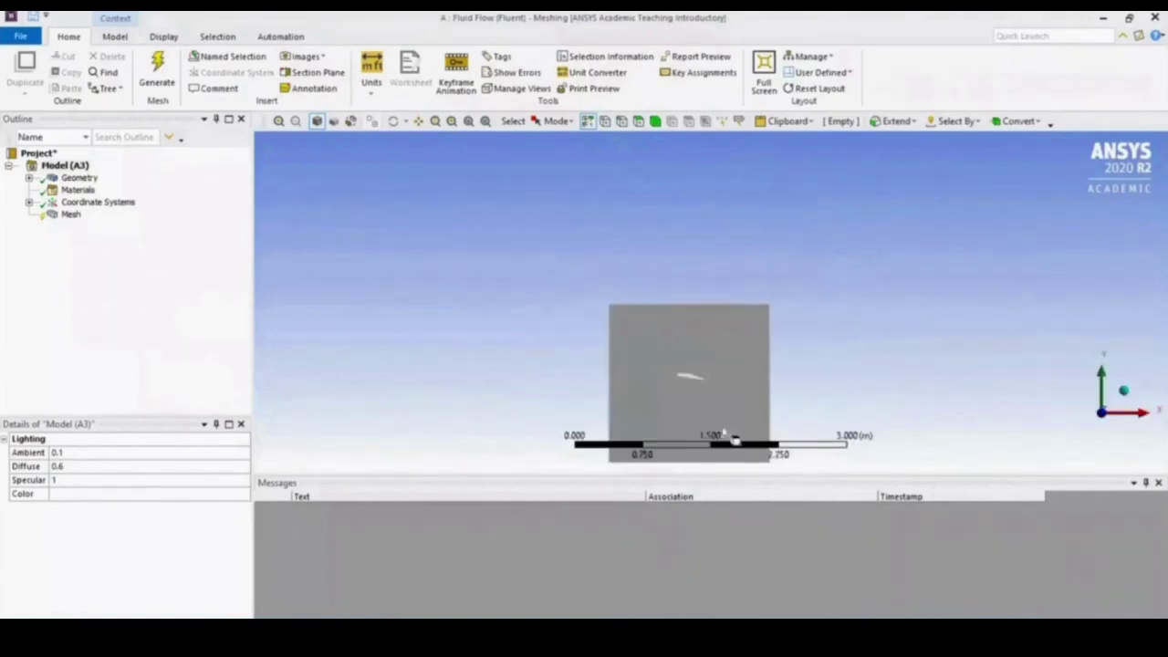
middle_click_drag(841, 317, 844, 214, "ctrl")
scroll(717, 339, "up", 2)
middle_click_drag(709, 323, 545, 228)
left_click(638, 120)
left_click(545, 244)
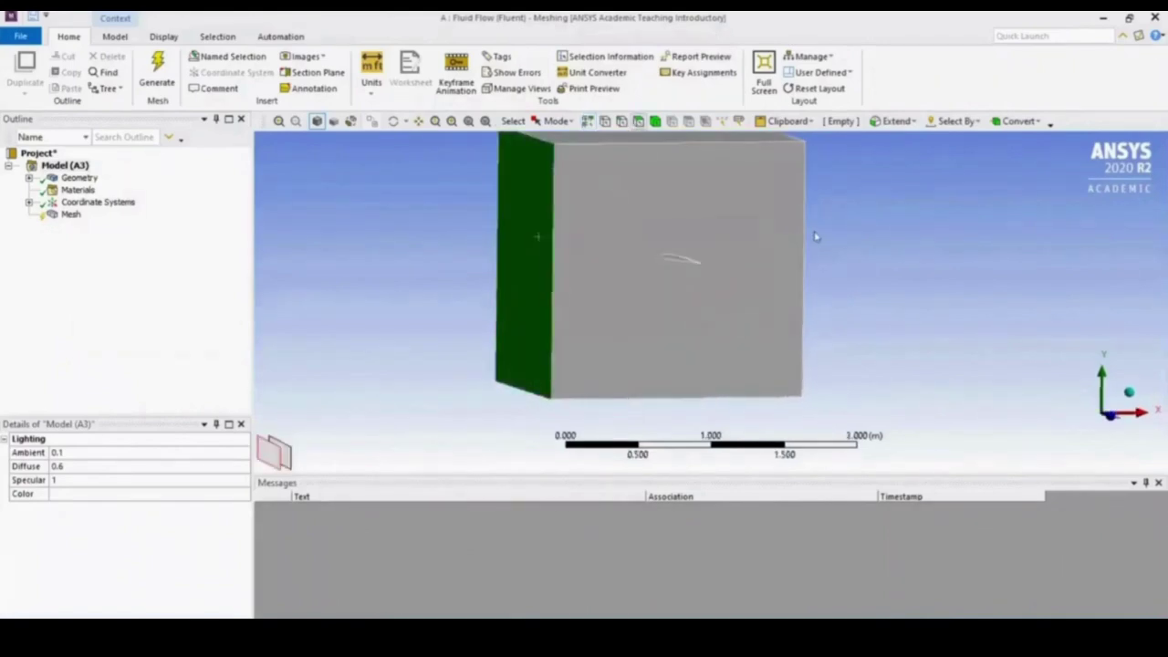
type("n")
type("Inlet")
key("Return")
Create a named selection called Outlet on the flow domain's +X side face.
middle_click_drag(937, 301, 782, 292)
left_click(778, 297)
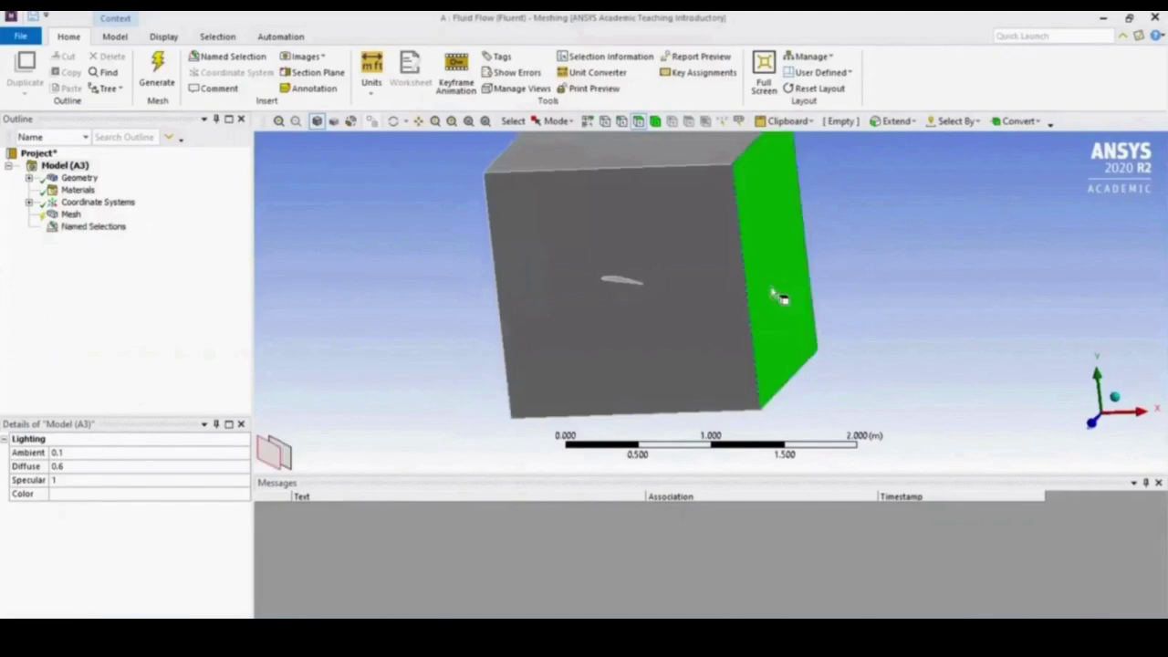
type("nOut")
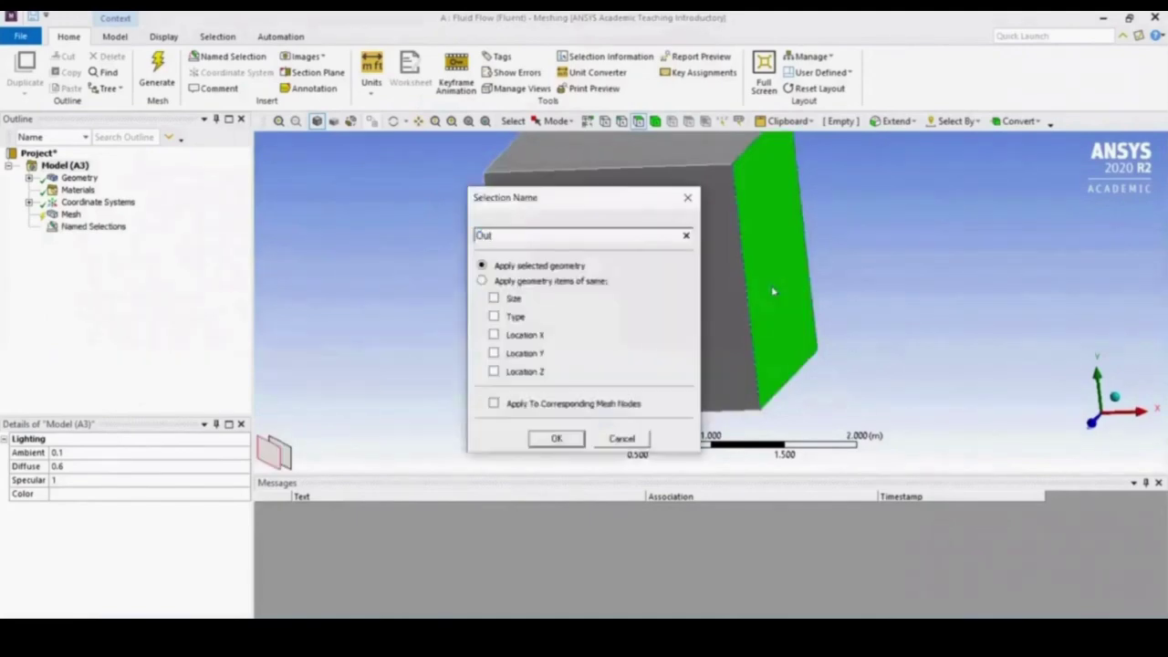
type("let")
key("Return")
left_click(908, 245)
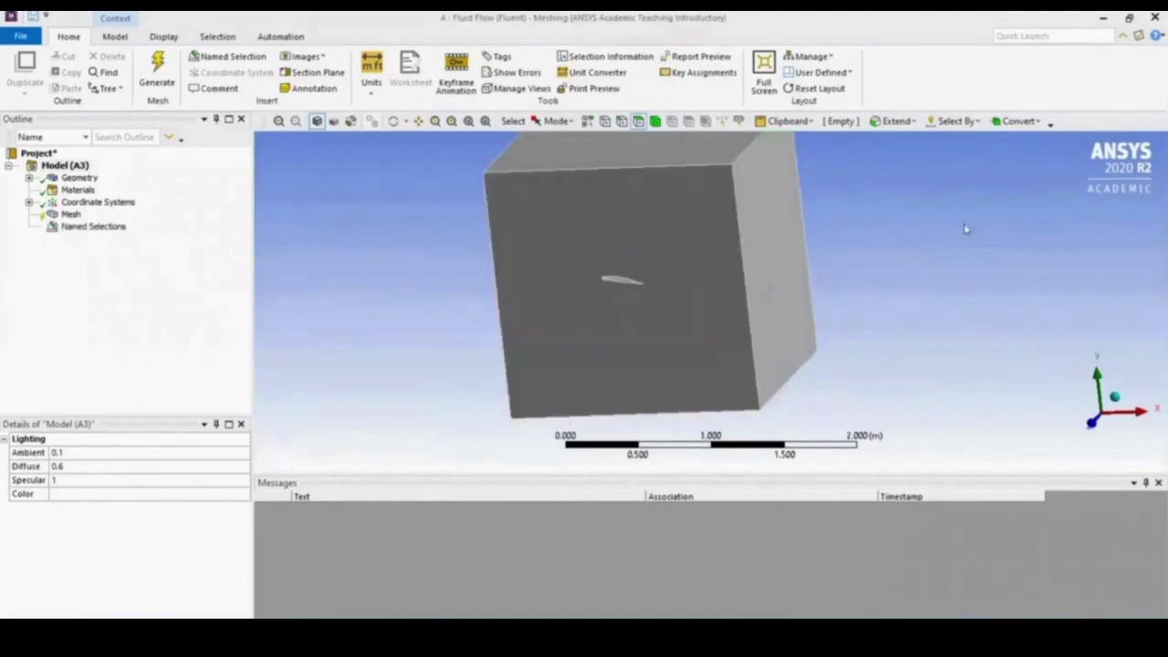
Create one named selection for the walls from the flow domain's outer faces other than the inlet and outlet.
left_click(705, 203)
middle_click_drag(707, 166, 557, 222)
left_click(717, 365, "ctrl")
left_click(865, 253, "ctrl")
middle_click_drag(736, 274, 753, 291)
type("nW")
key("Return")
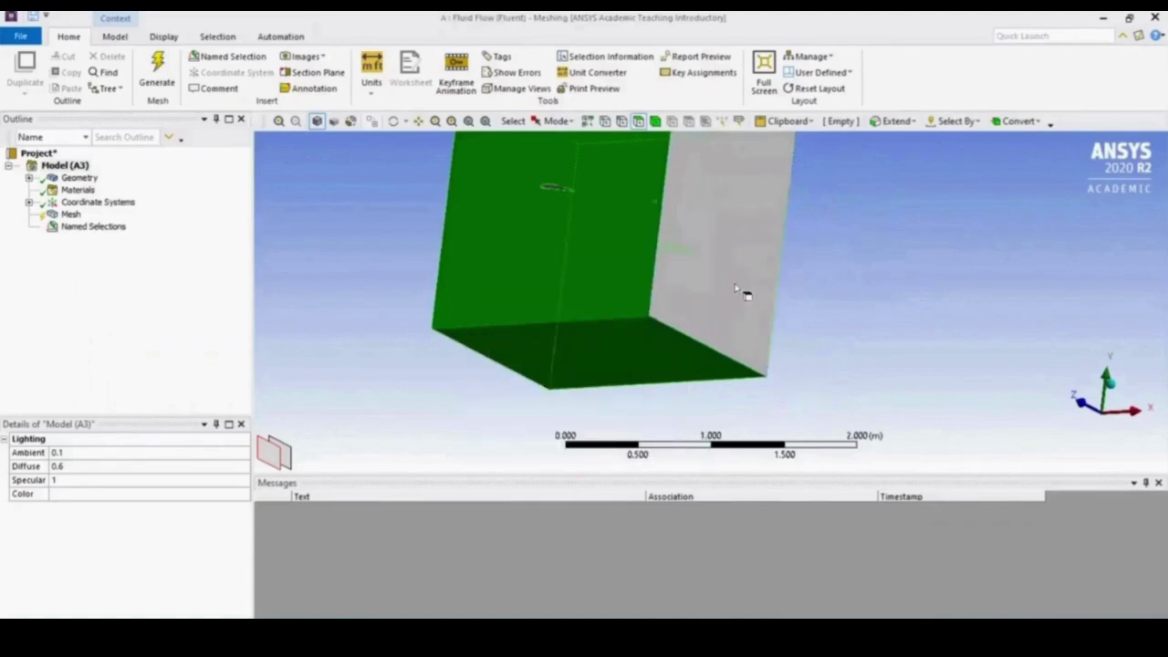
Create a named selection called Wing on the airfoil-shaped face inside the flow domain.
left_click(1085, 404)
scroll(654, 248, "up", 5)
scroll(649, 195, "down", 5)
middle_click_drag(667, 211, 741, 326, "ctrl")
scroll(731, 282, "down", 3)
scroll(676, 369, "up", 8)
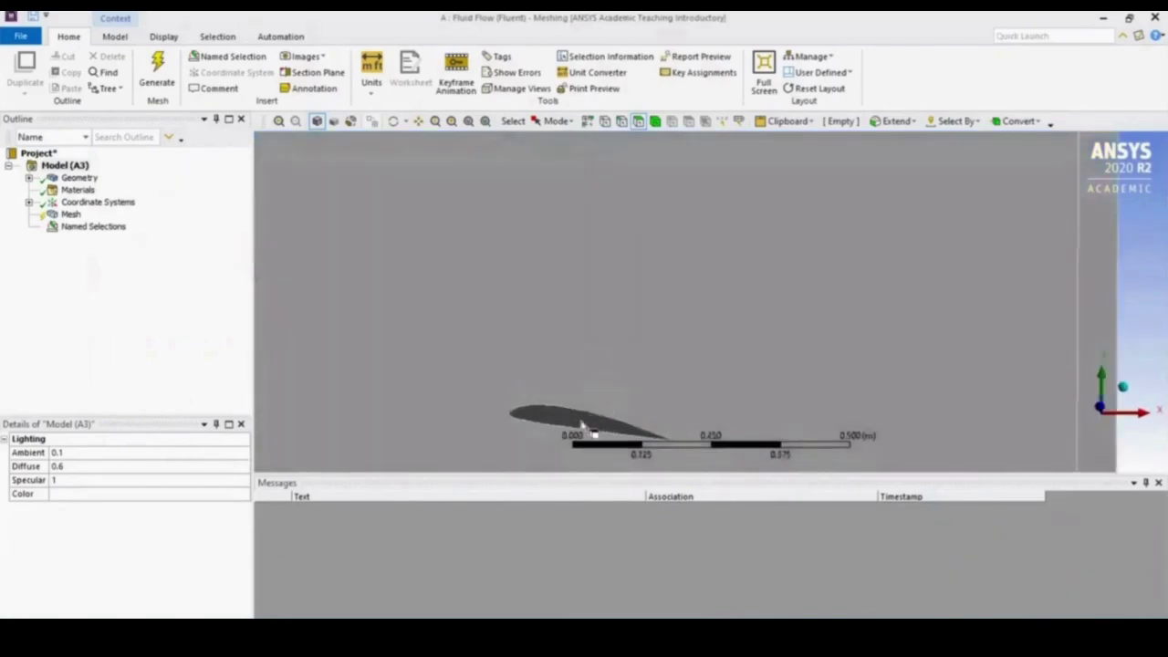
left_click(589, 423)
type("nW")
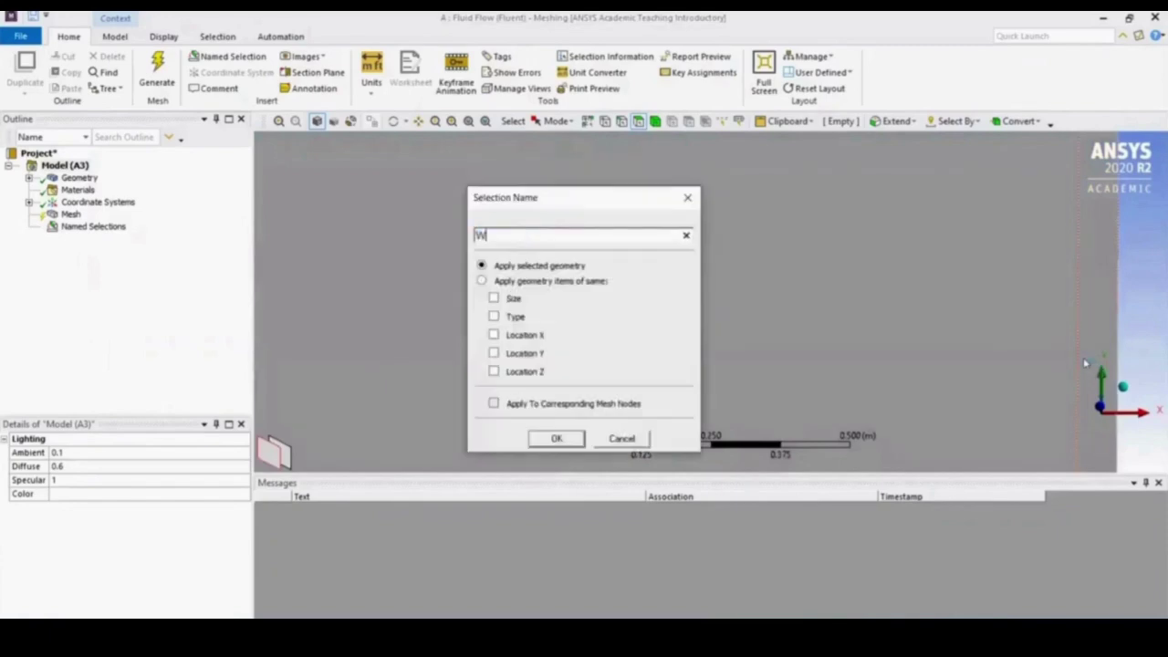
type("ing")
key("Return")
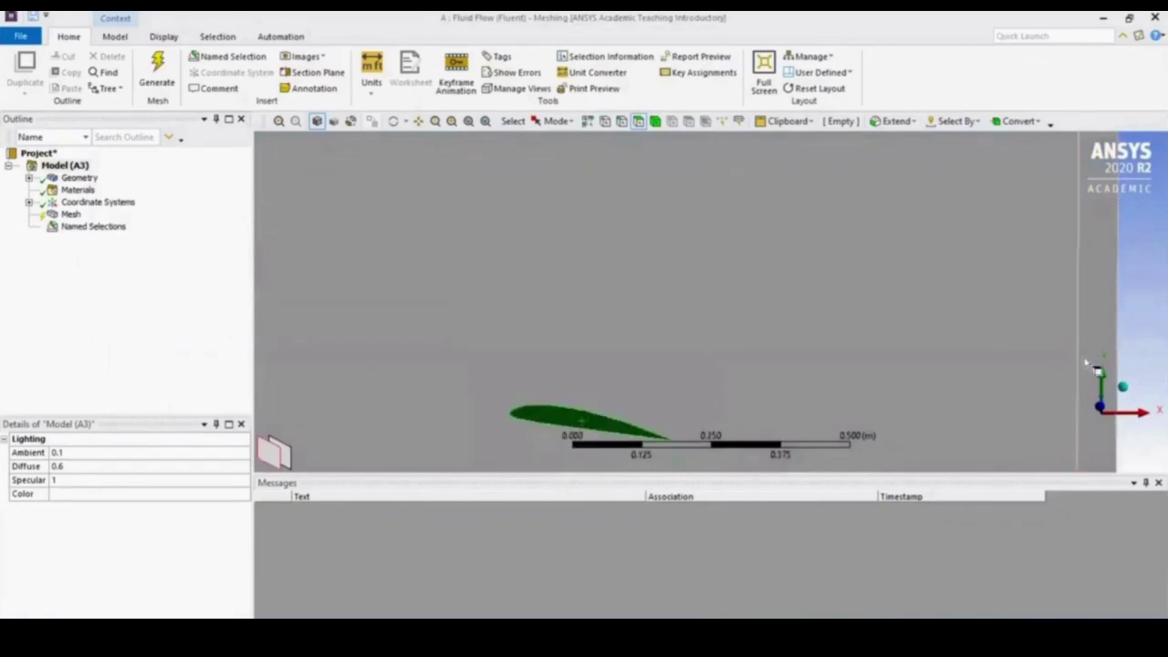
Set the mesh element size to 0.6 m and generate the mesh.
left_click(1102, 413)
scroll(923, 370, "up", 3)
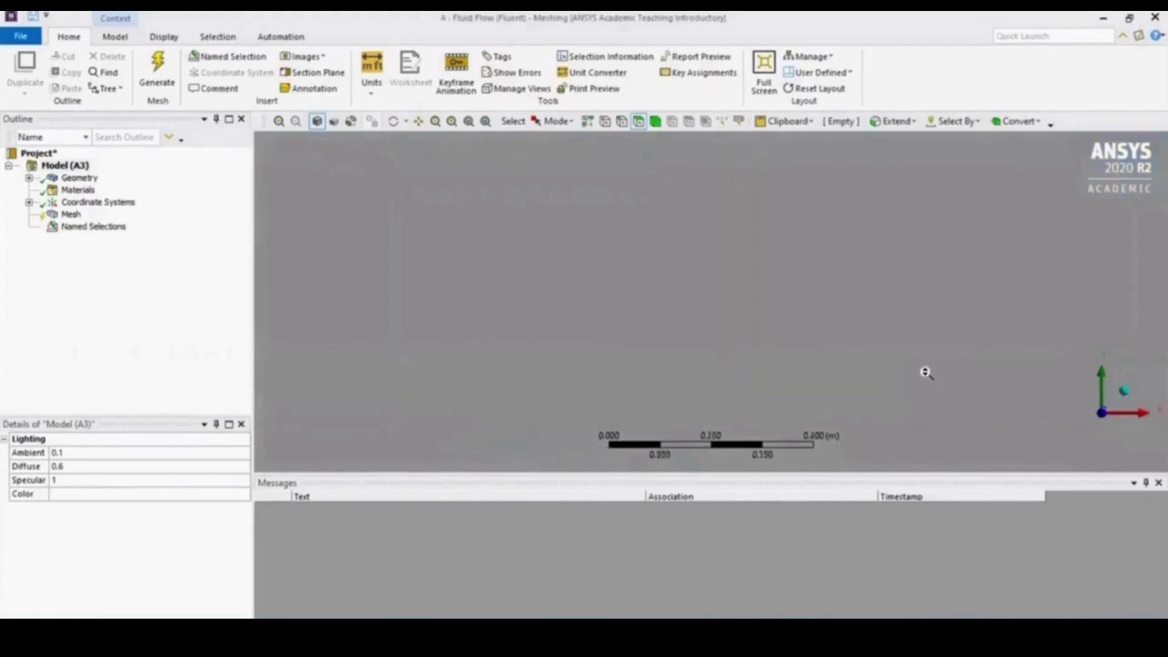
scroll(929, 383, "down", 10)
scroll(835, 340, "down", 2)
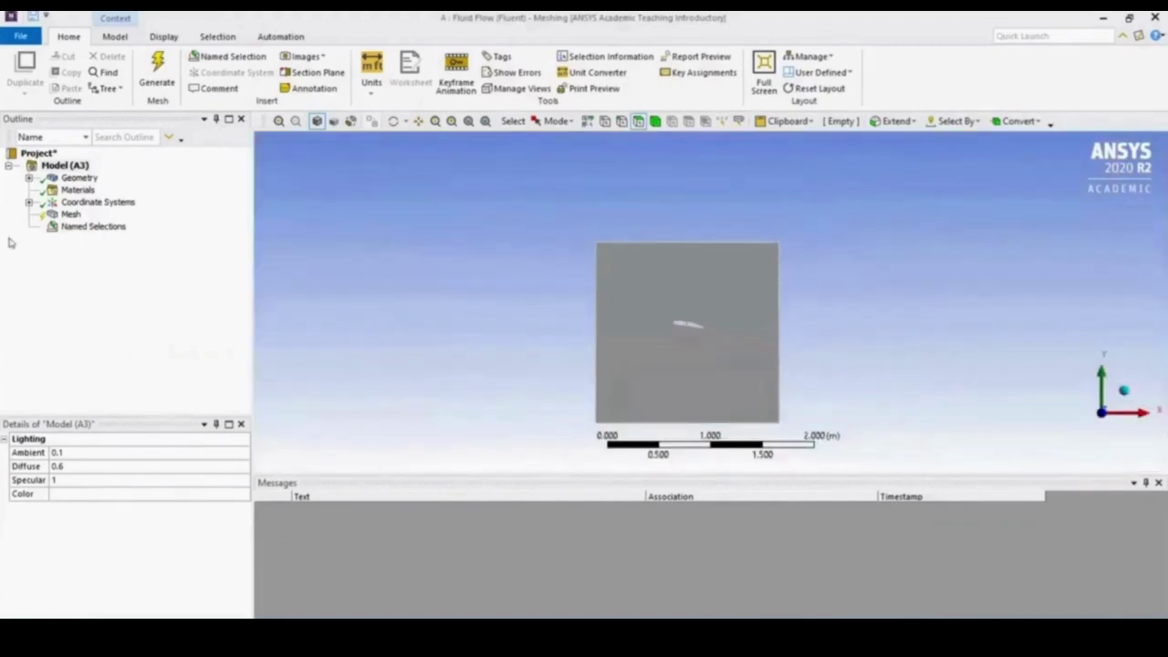
left_click(52, 214)
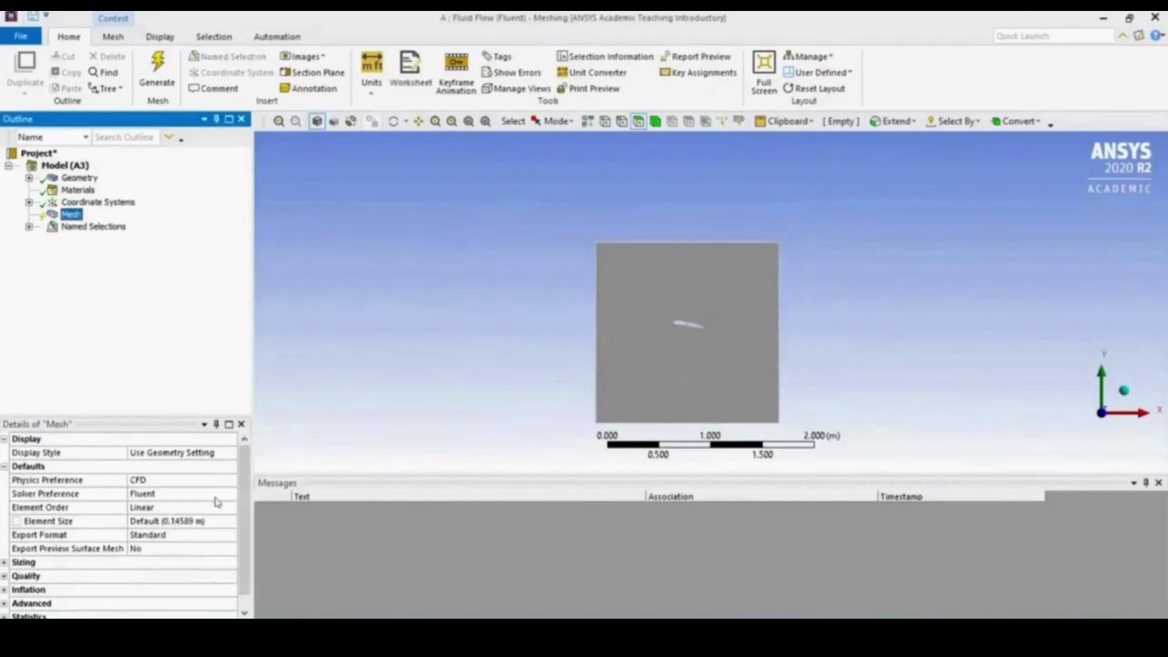
left_click(183, 521)
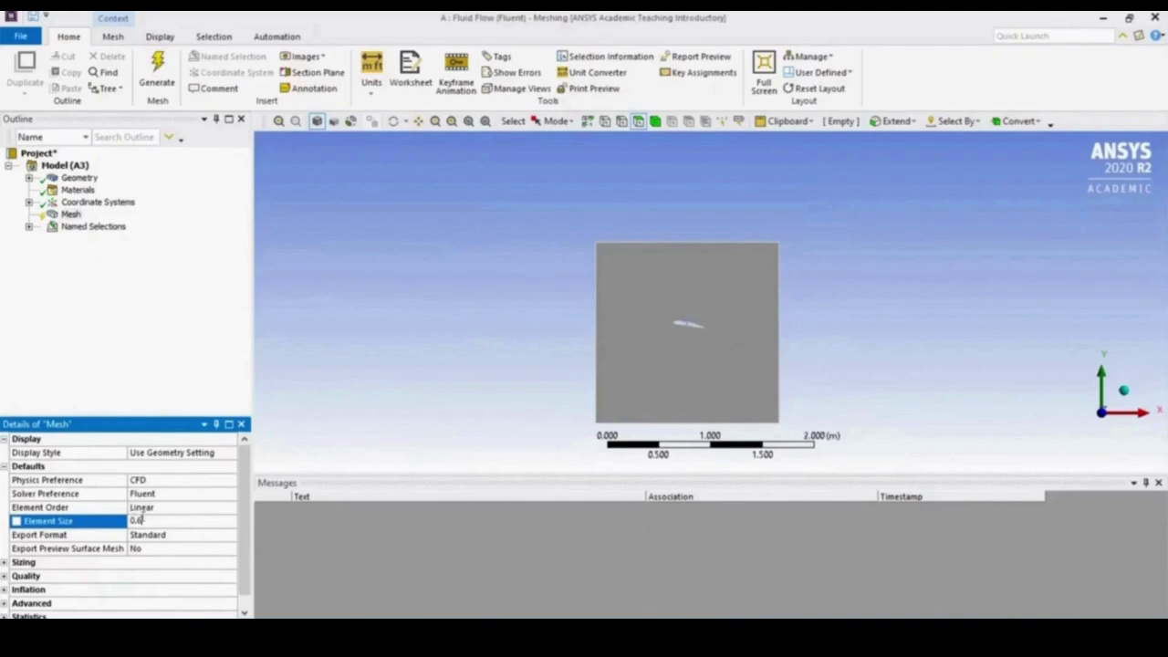
left_click(175, 388)
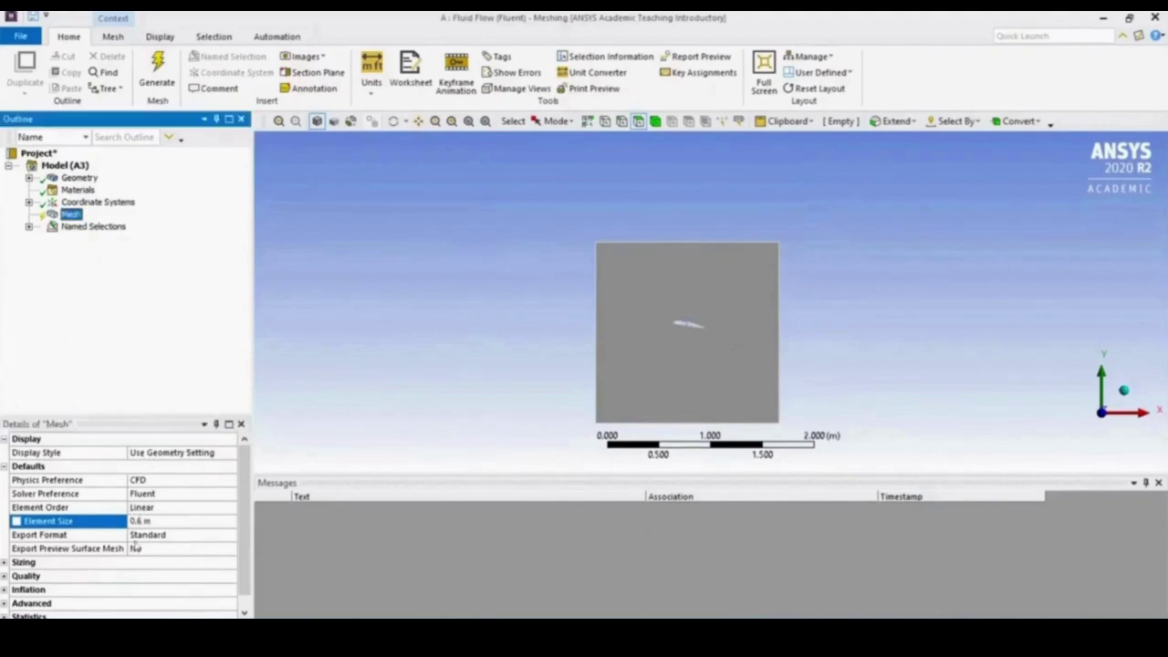
left_click(157, 71)
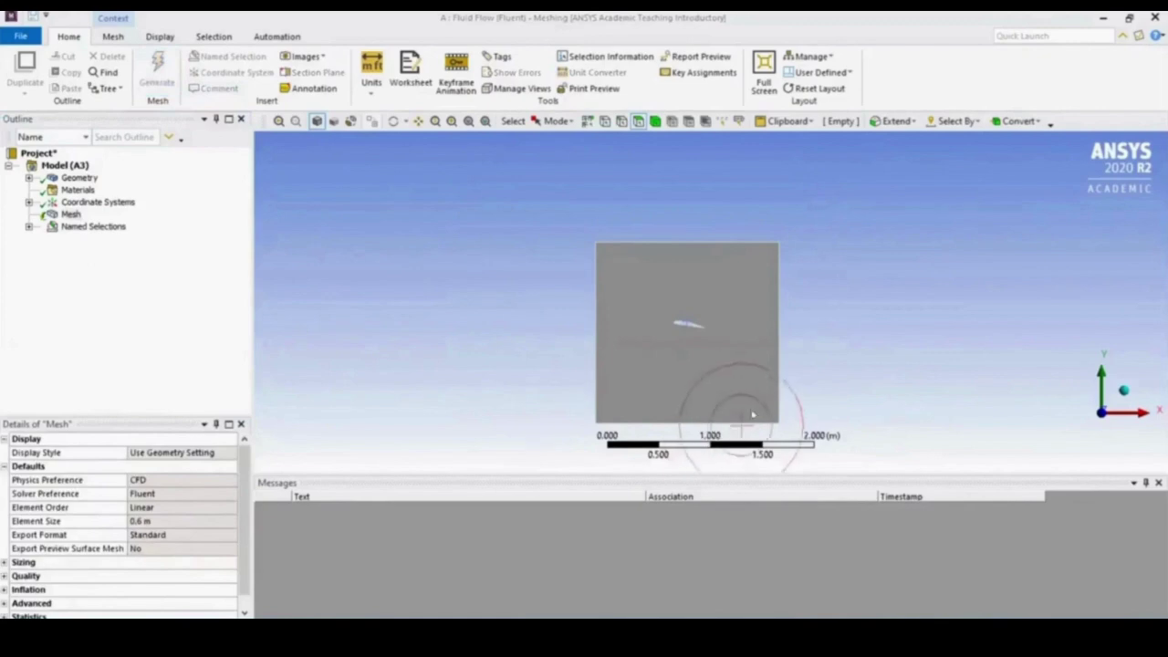
Examine the generated mesh on the flow domain and around the wing's leading and trailing edges.
scroll(725, 310, "up", 5)
middle_click_drag(725, 315, 712, 341)
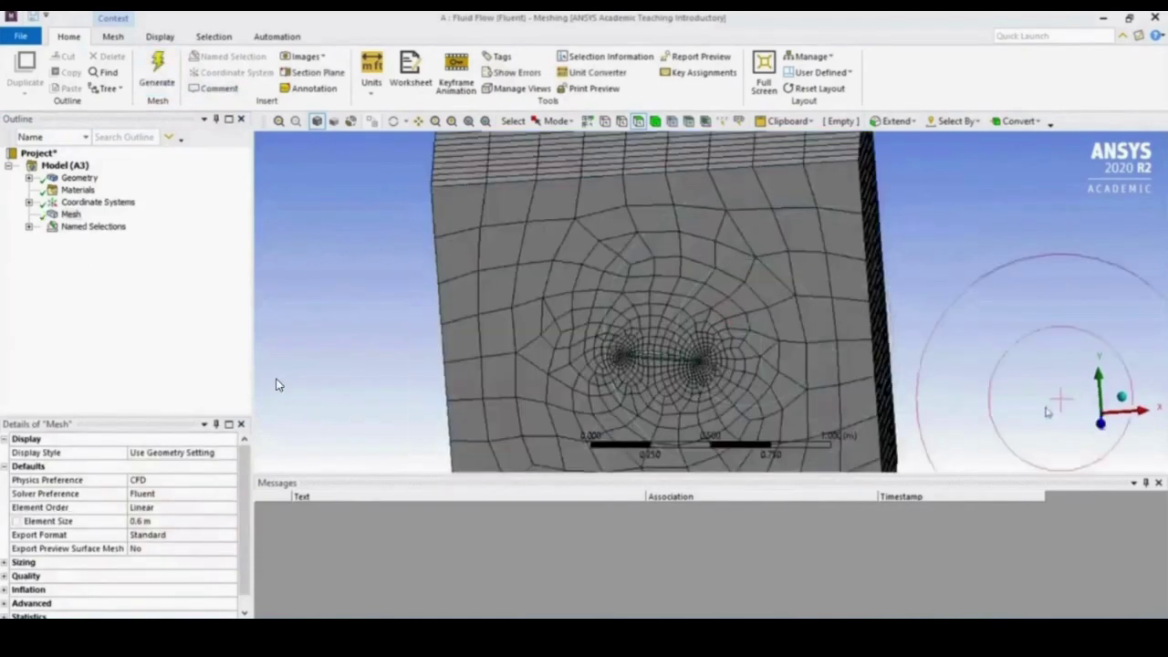
left_click(1101, 424)
scroll(890, 410, "up", 3)
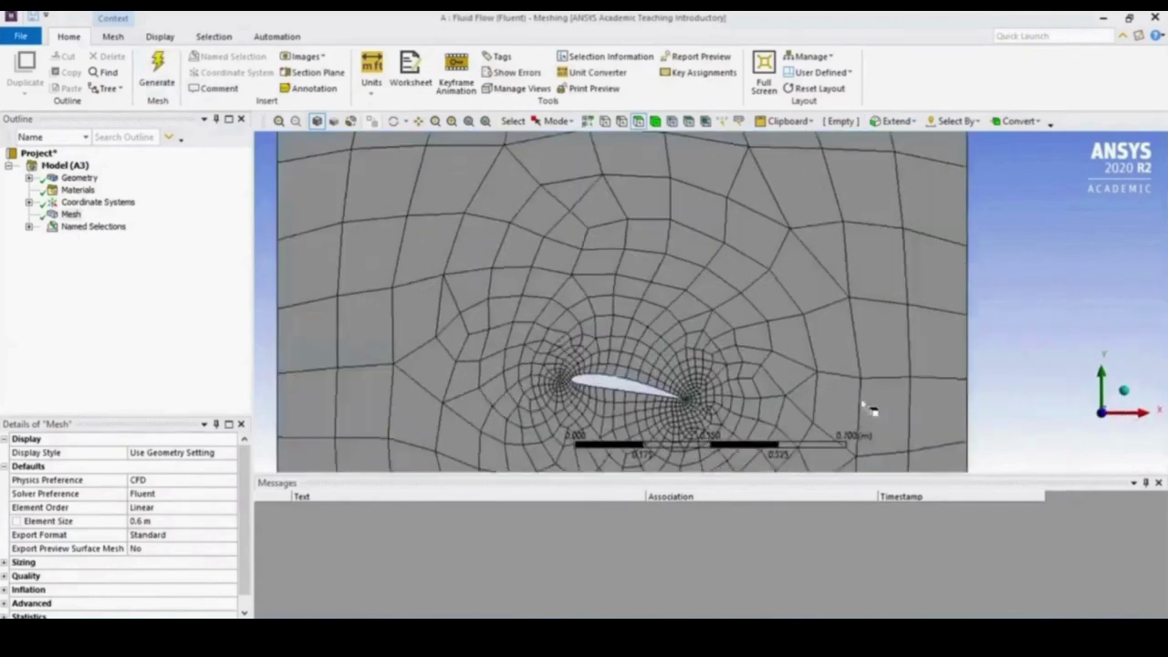
scroll(867, 406, "down", 4)
scroll(828, 386, "down", 3)
scroll(448, 206, "down", 1)
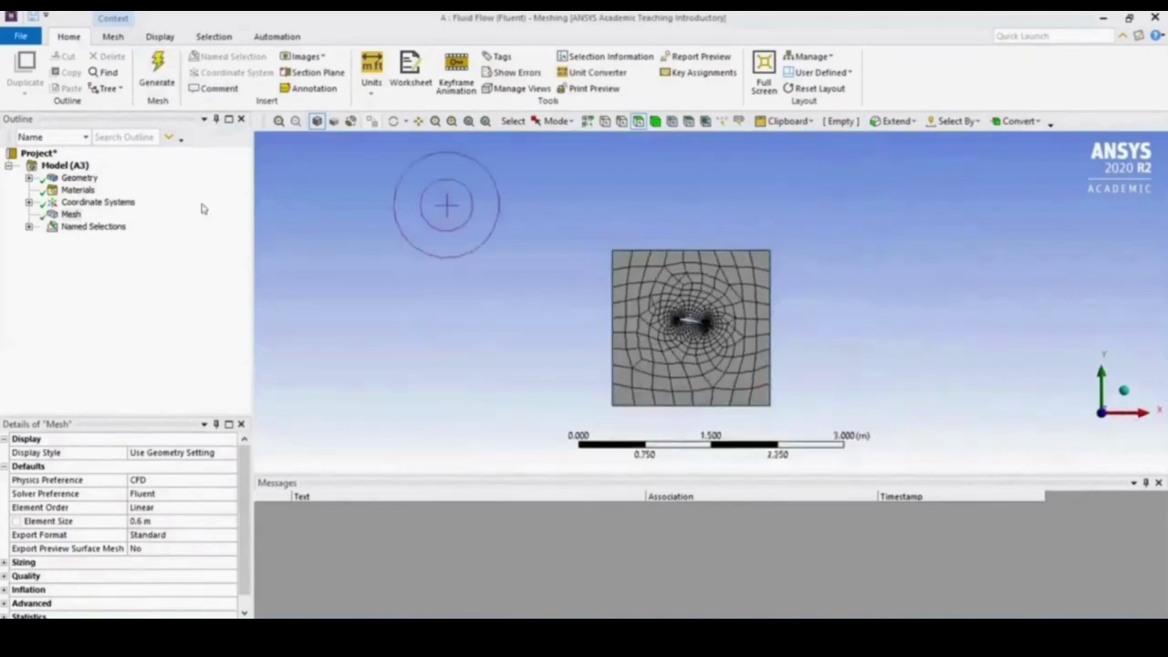
Switch to Workbench, update the Fluent system's Mesh and open its Setup in Fluent.
left_click(1101, 20)
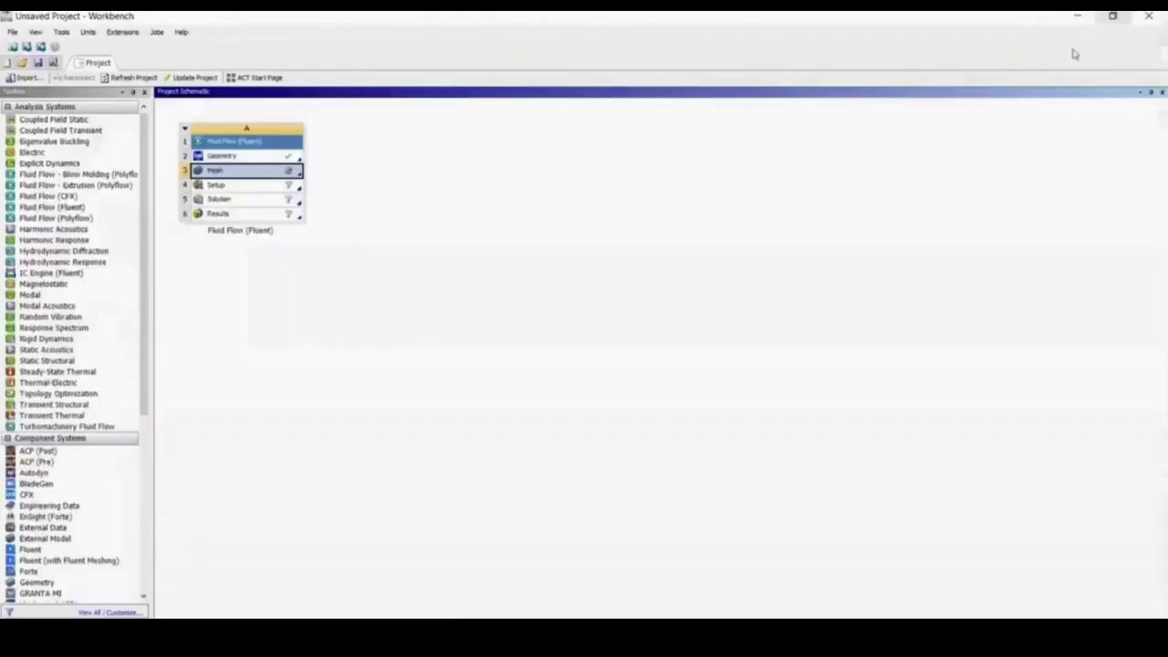
right_click(216, 170)
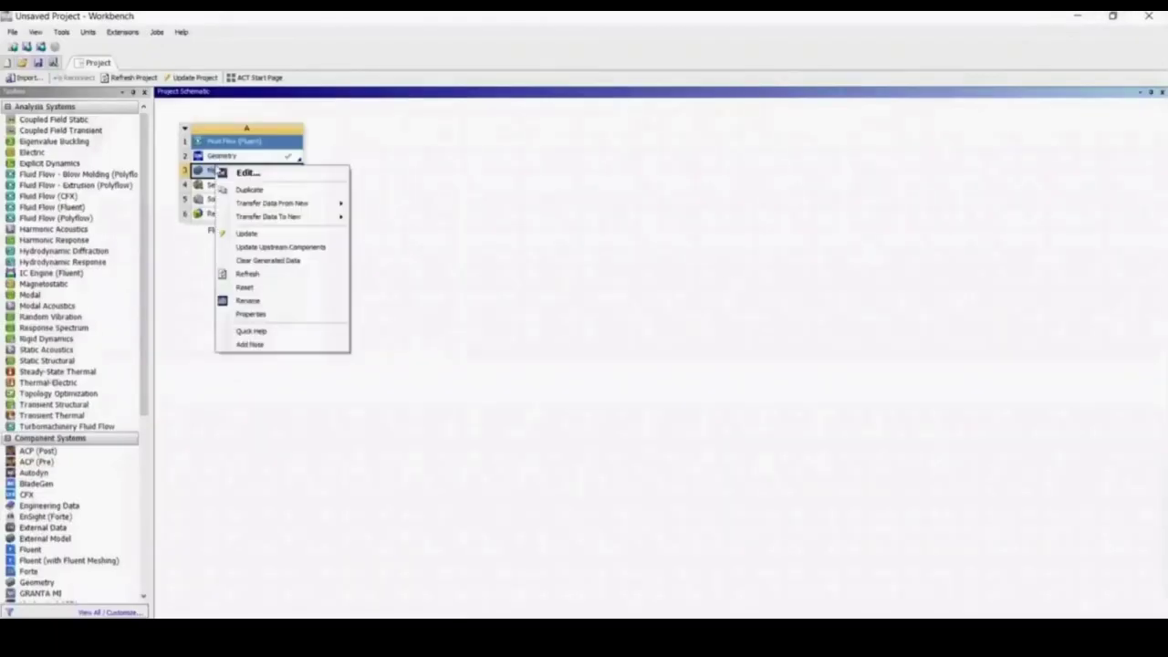
left_click(304, 232)
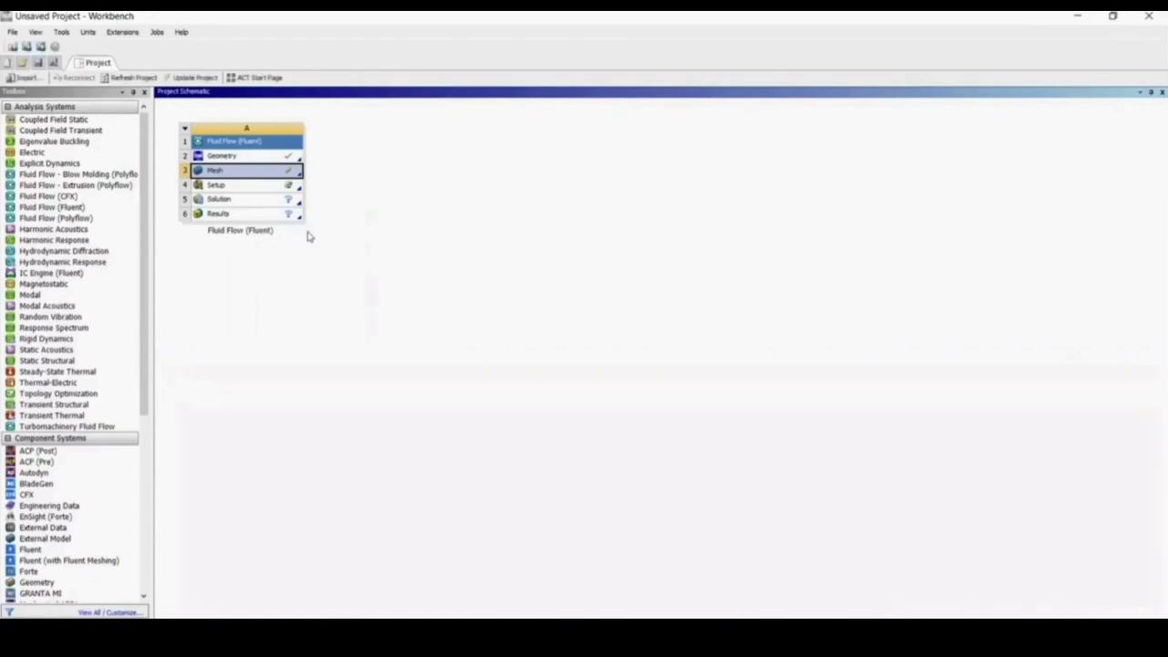
double_click(252, 187)
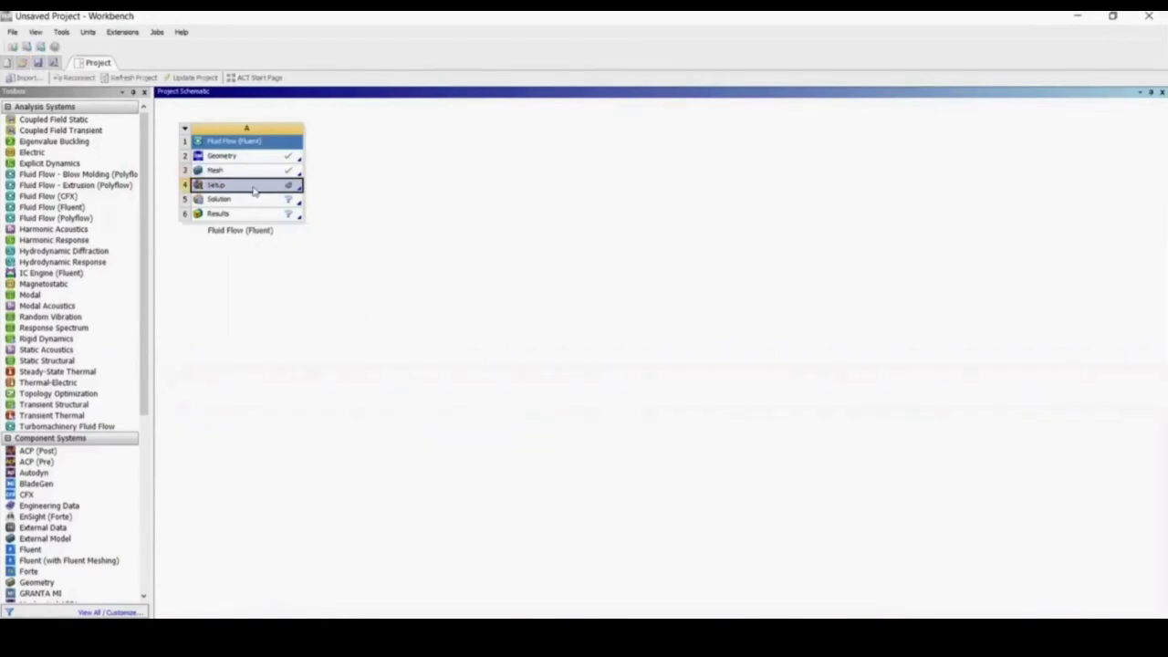
left_click(254, 189)
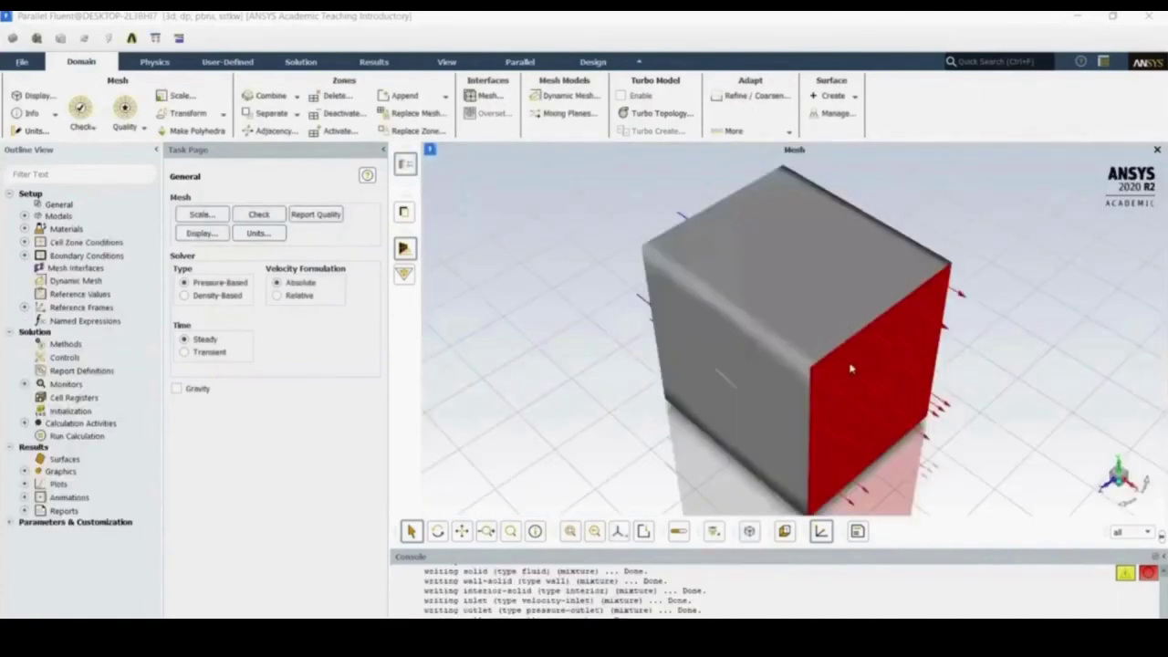
Inspect the flow domain's inlet and outlet sides and the wing profile in a front view.
left_click_drag(719, 391, 929, 358)
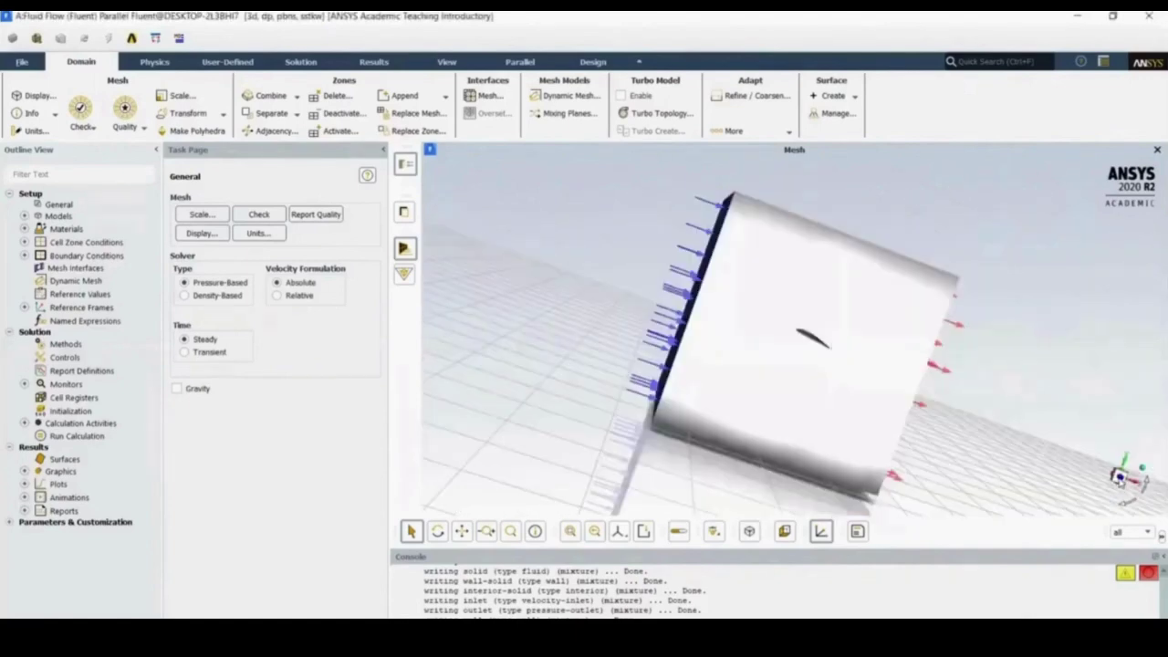
left_click(1119, 476)
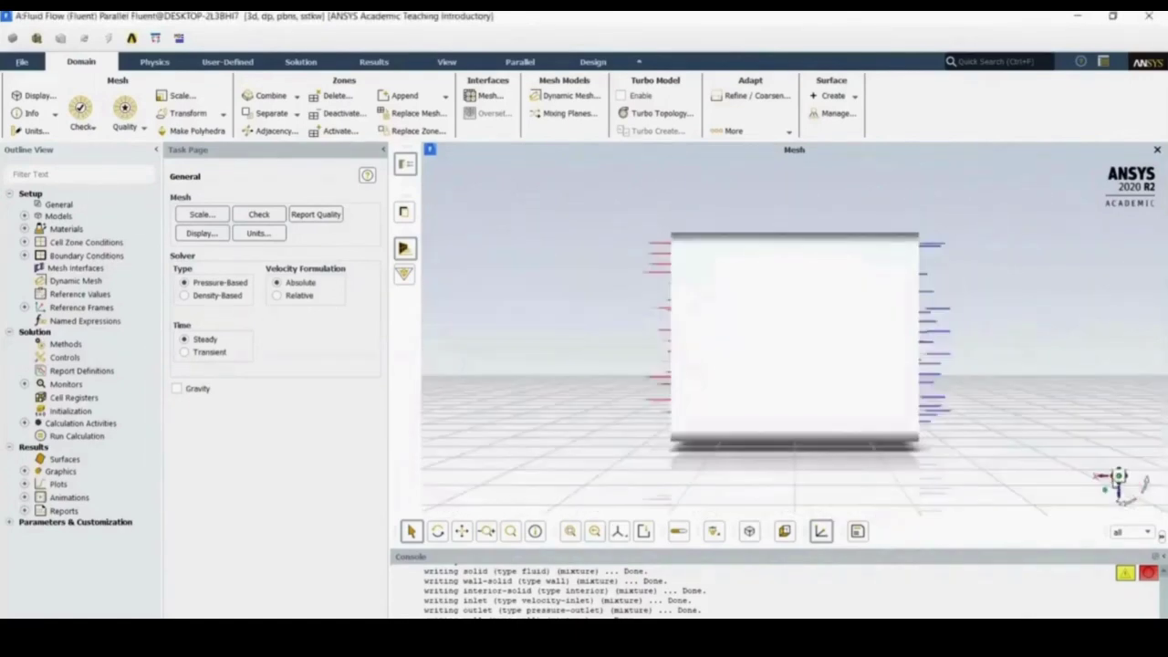
left_click(1121, 497)
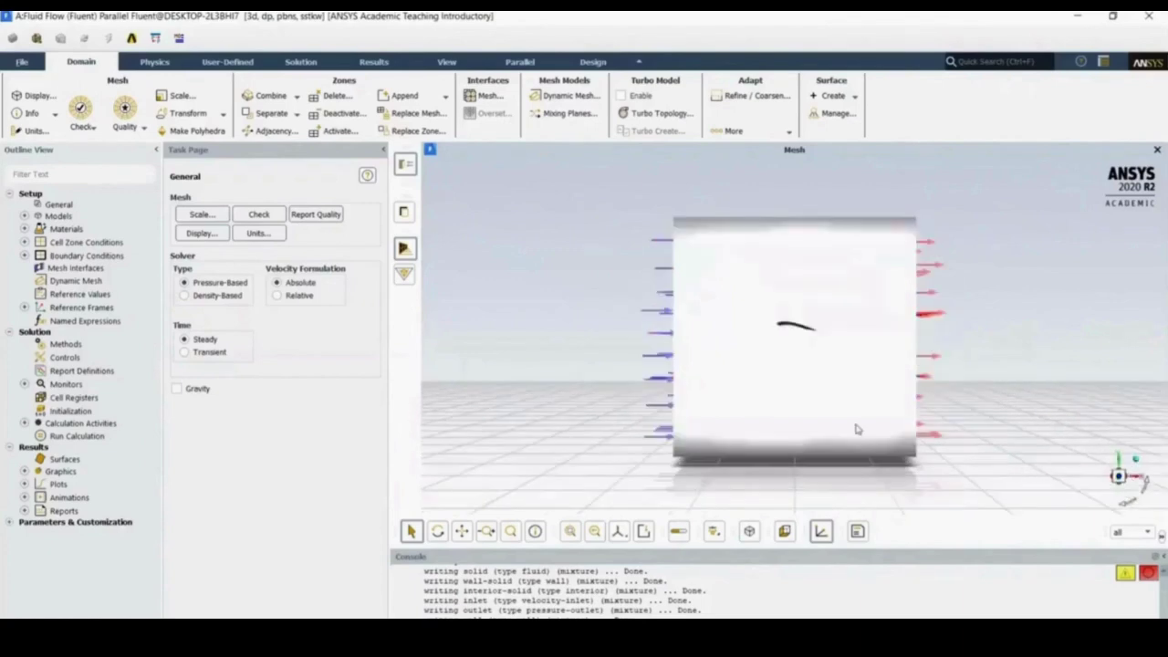
scroll(821, 351, "up", 5)
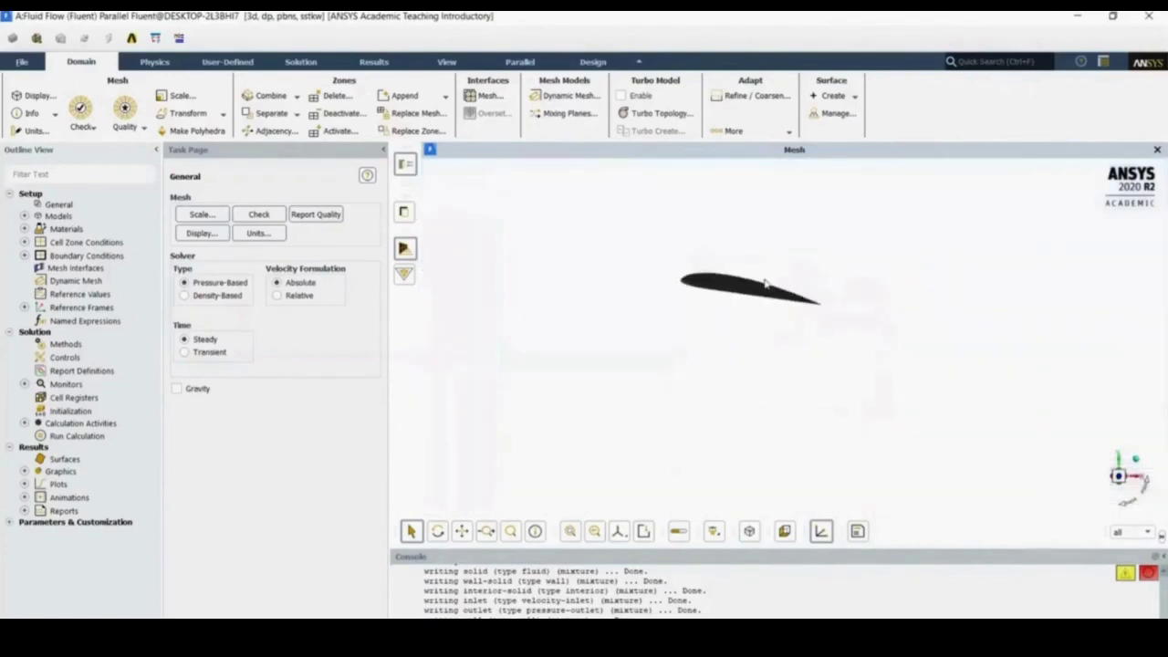
scroll(813, 301, "down", 5)
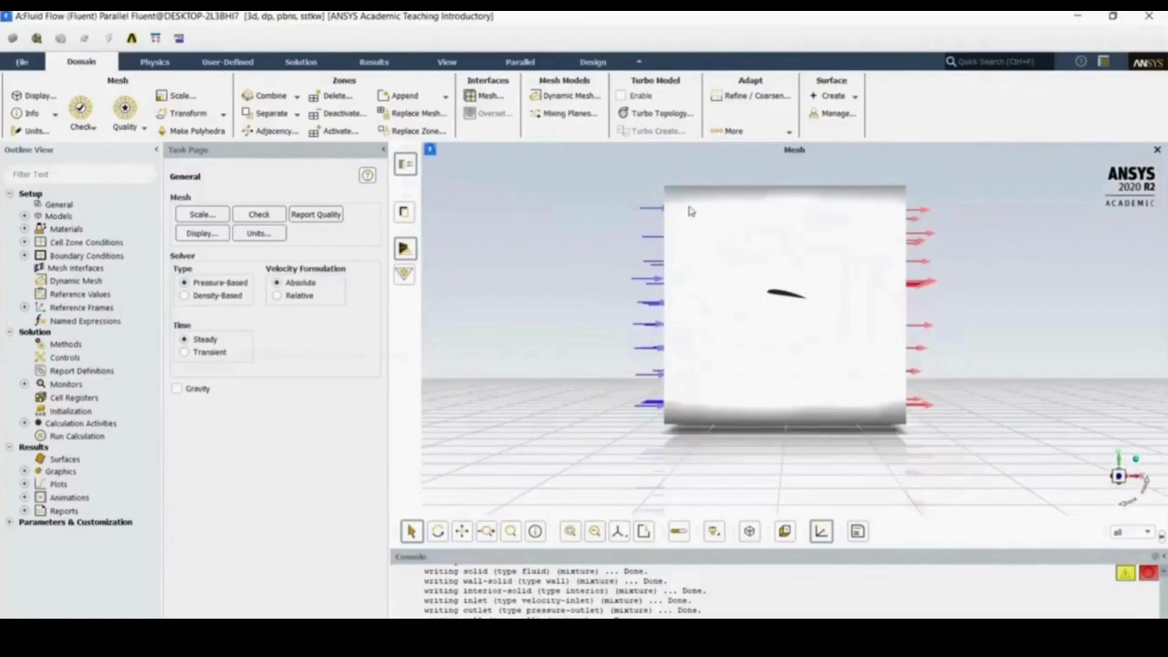
Set the viscous model to standard k-epsilon with Enhanced Wall Treatment and enable Pressure Gradient Effects.
left_click(24, 216)
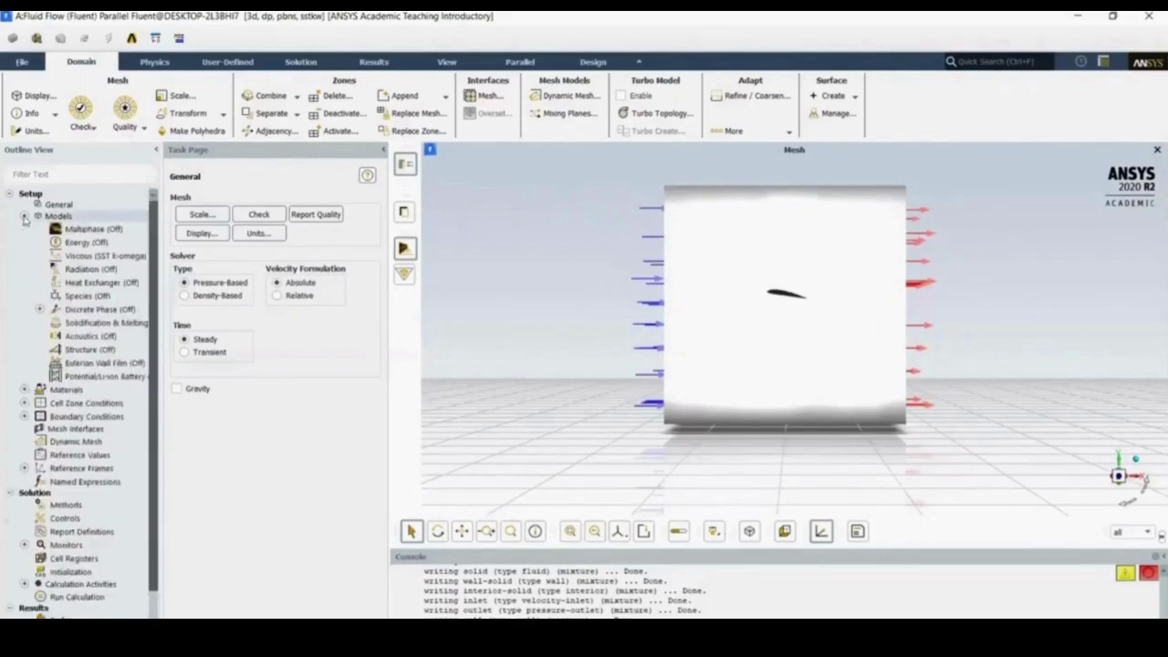
double_click(98, 254)
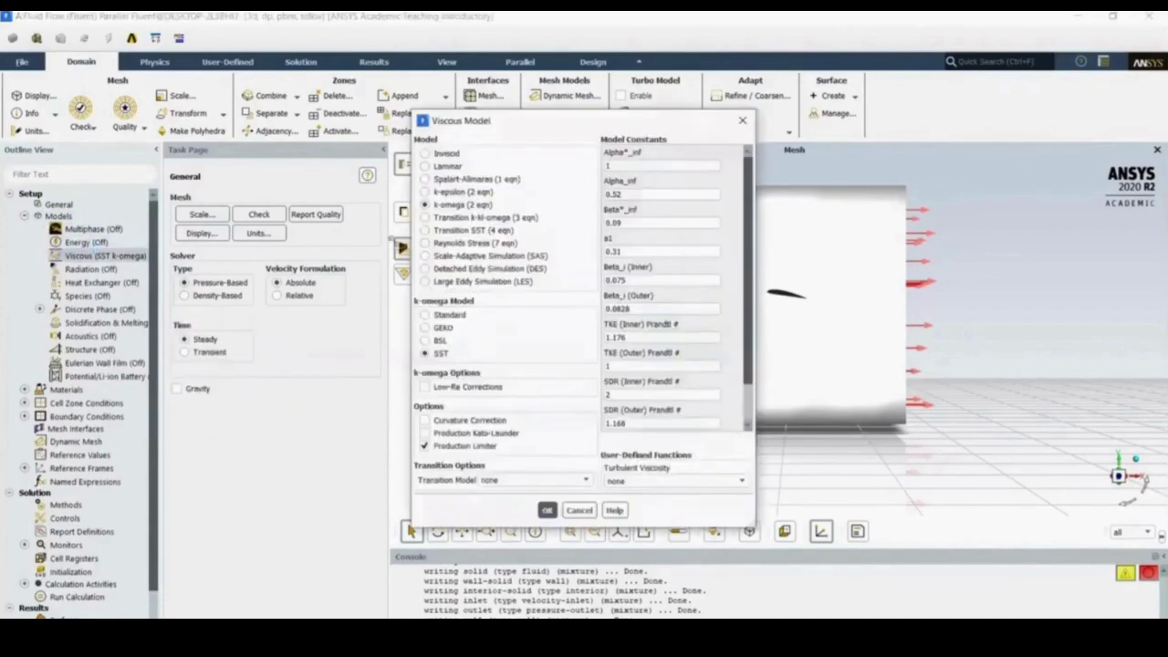
left_click(426, 193)
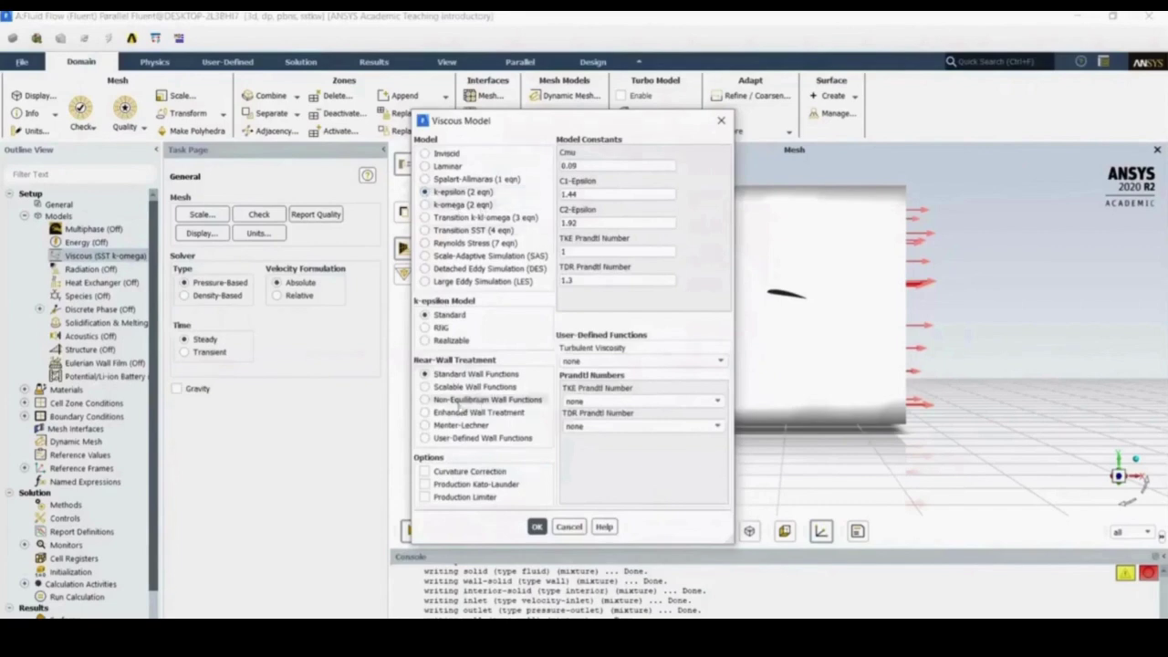
left_click(426, 413)
left_click(424, 471)
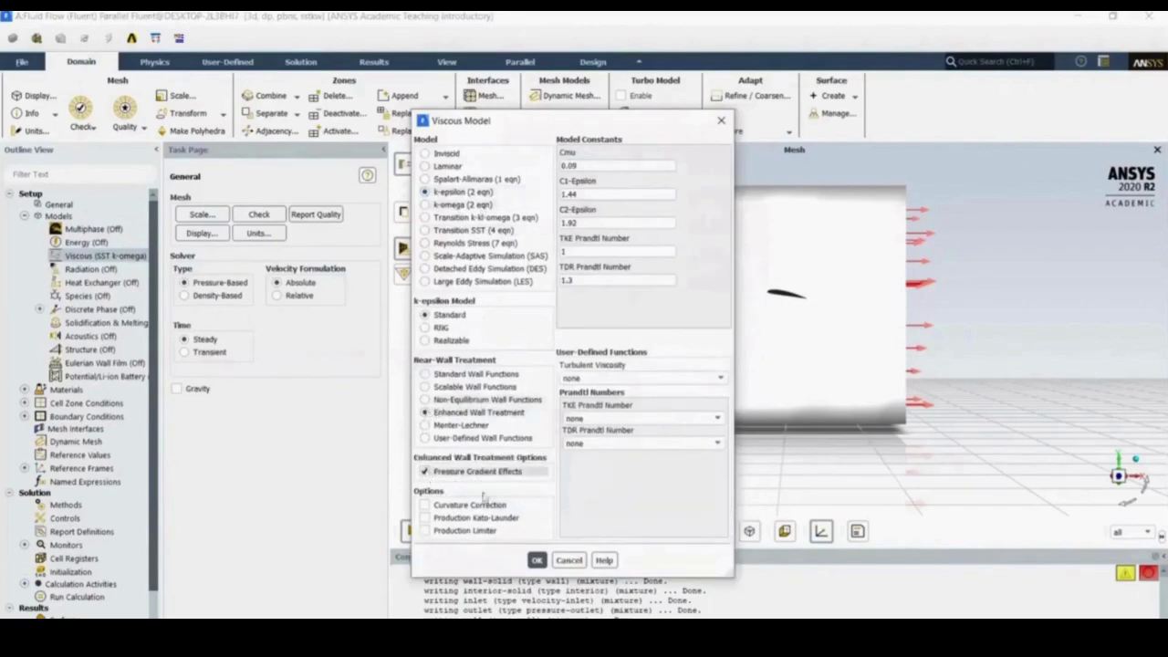
left_click(540, 560)
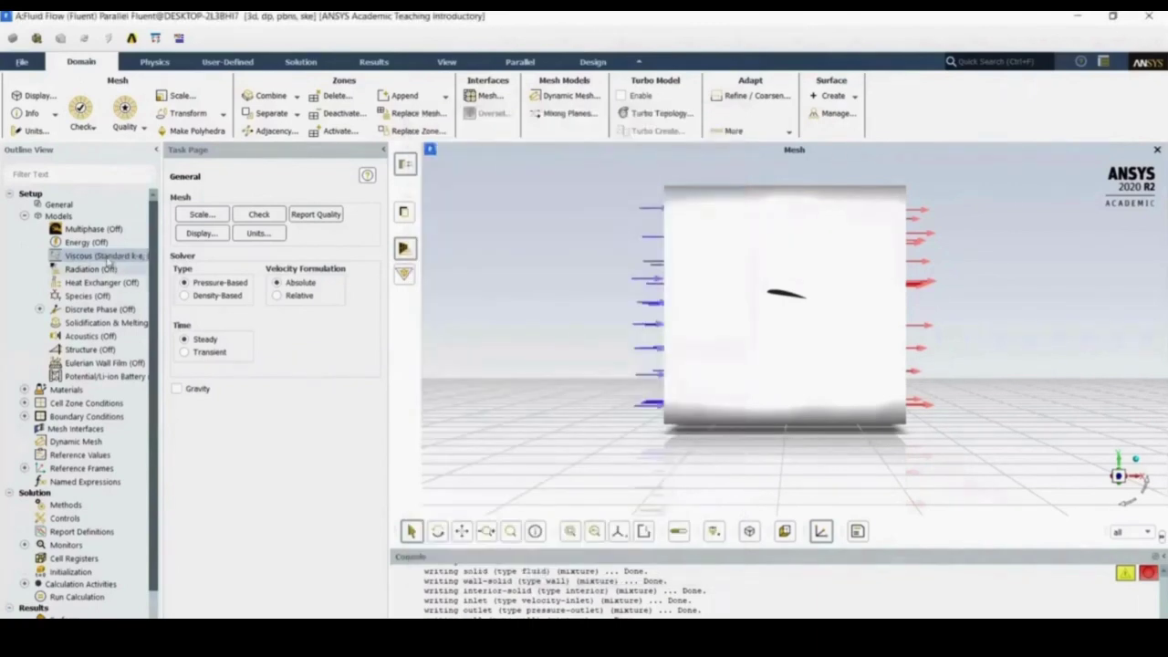
Review the density and viscosity settings of the fluid material air, leaving them as they are.
left_click(25, 217)
left_click(25, 229)
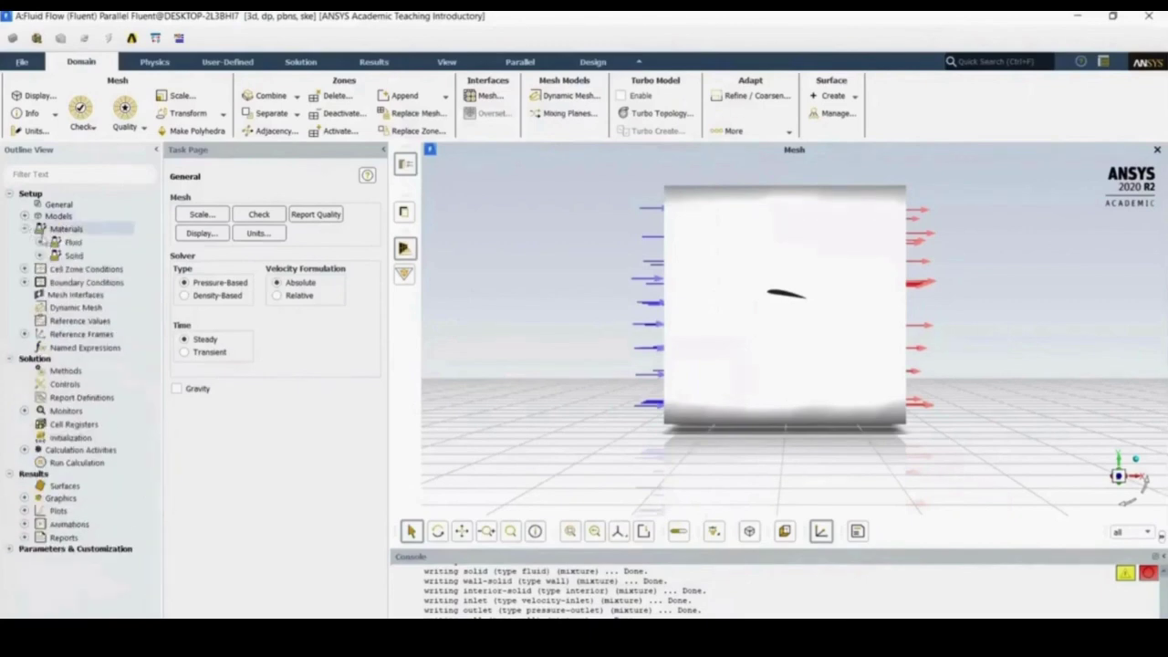
left_click(40, 242)
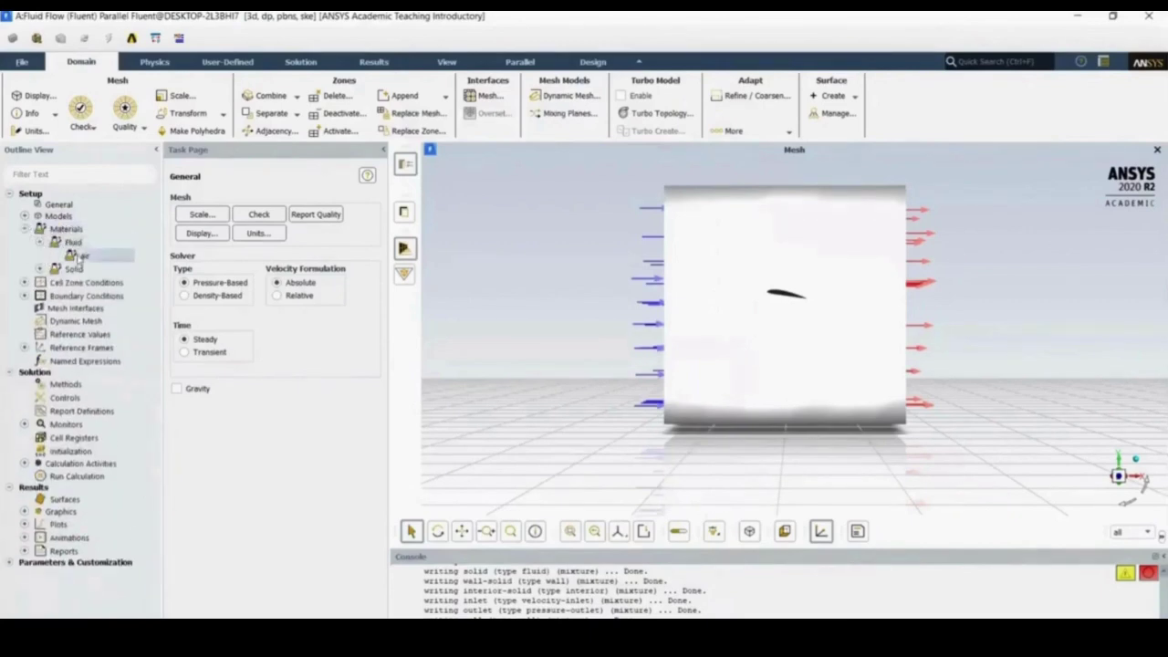
double_click(79, 257)
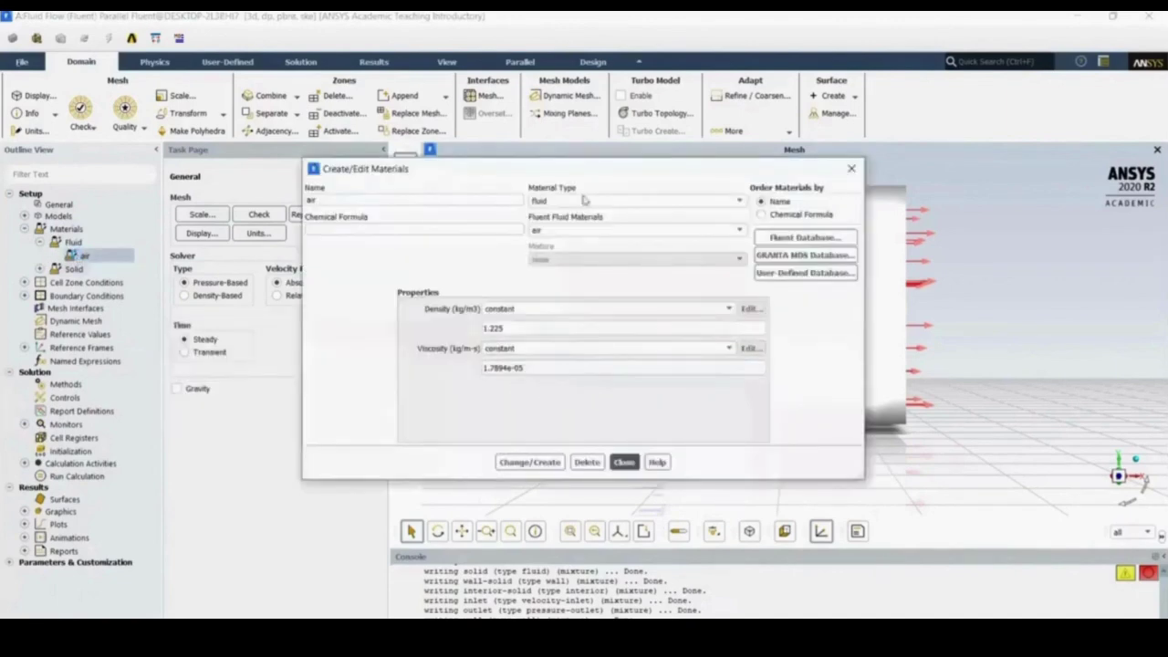
left_click(624, 463)
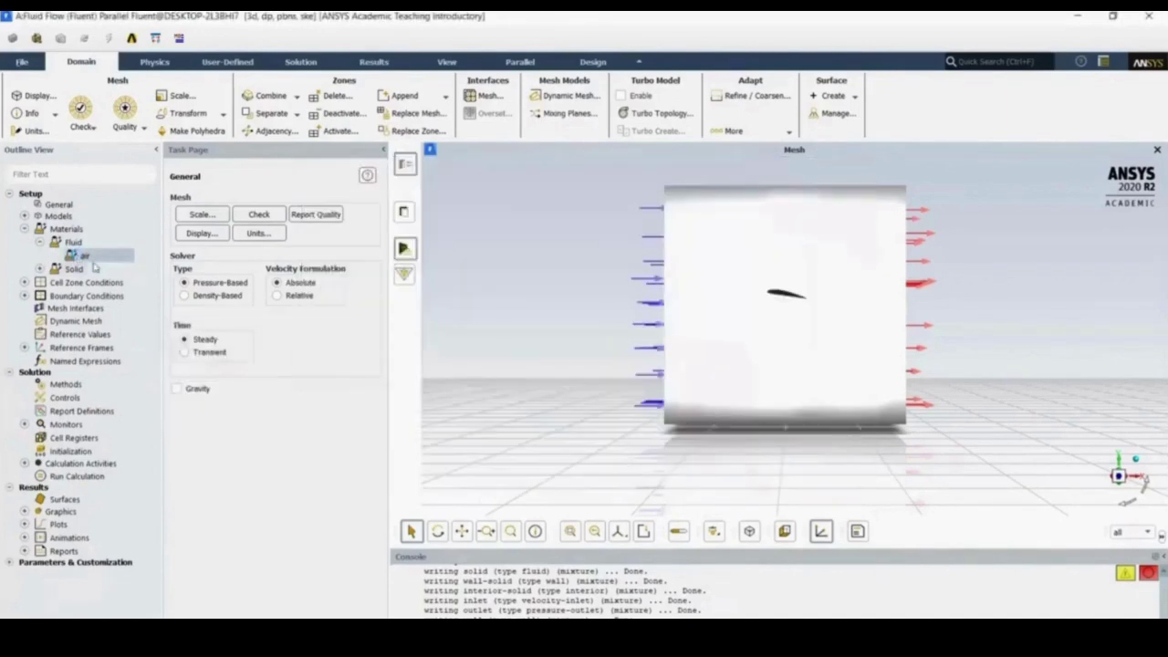
Set the inlet boundary's velocity magnitude to 8.163 m/s and apply it.
left_click(26, 229)
left_click(26, 256)
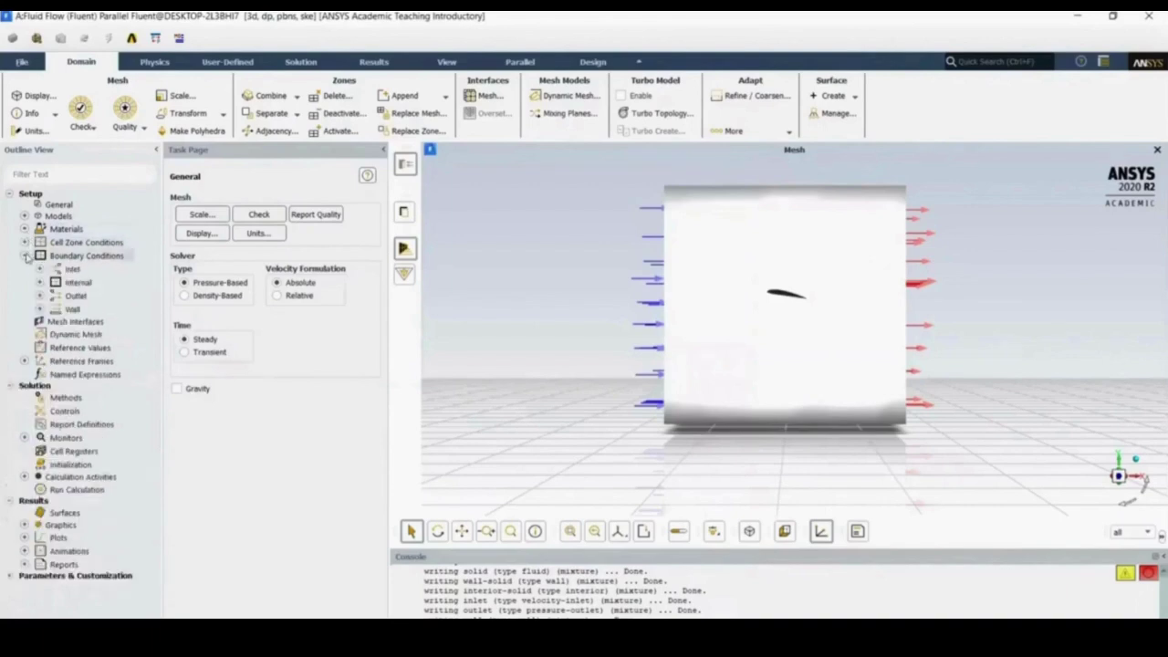
left_click(40, 269)
double_click(59, 269)
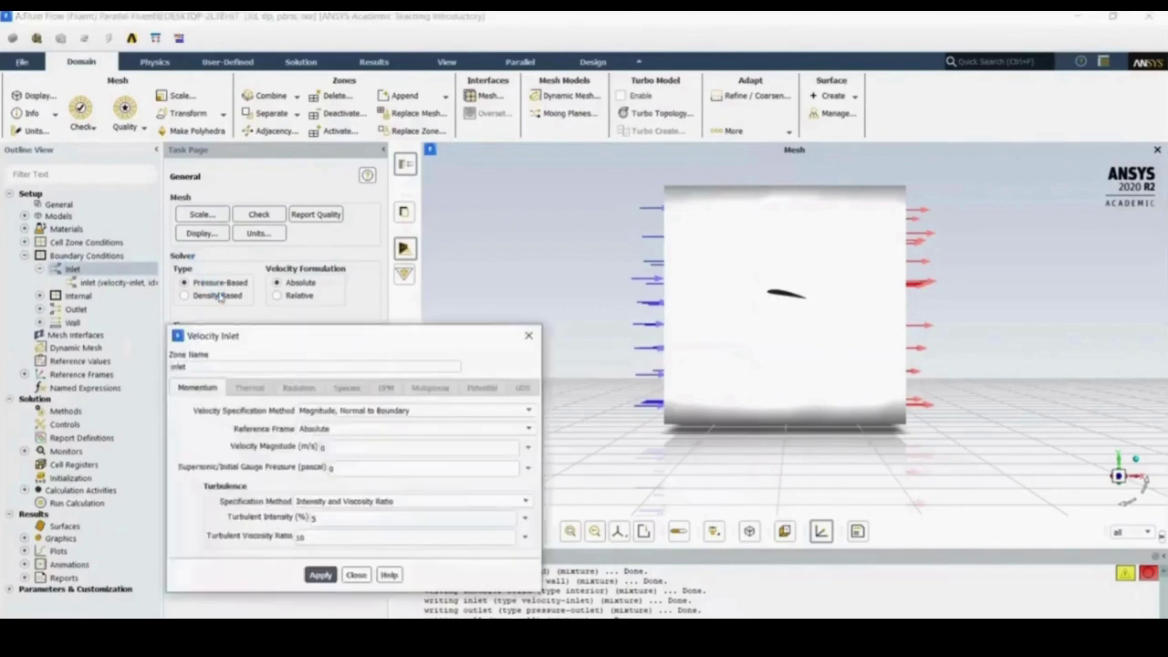
left_click(361, 451)
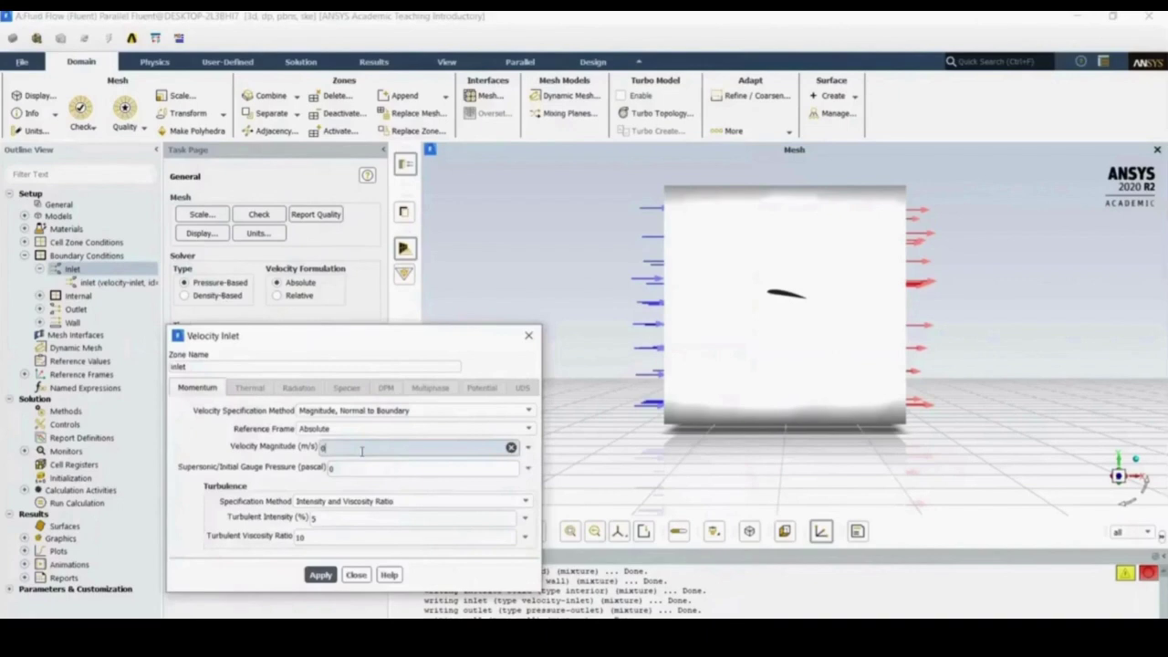
key("BackSpace")
type("8.163")
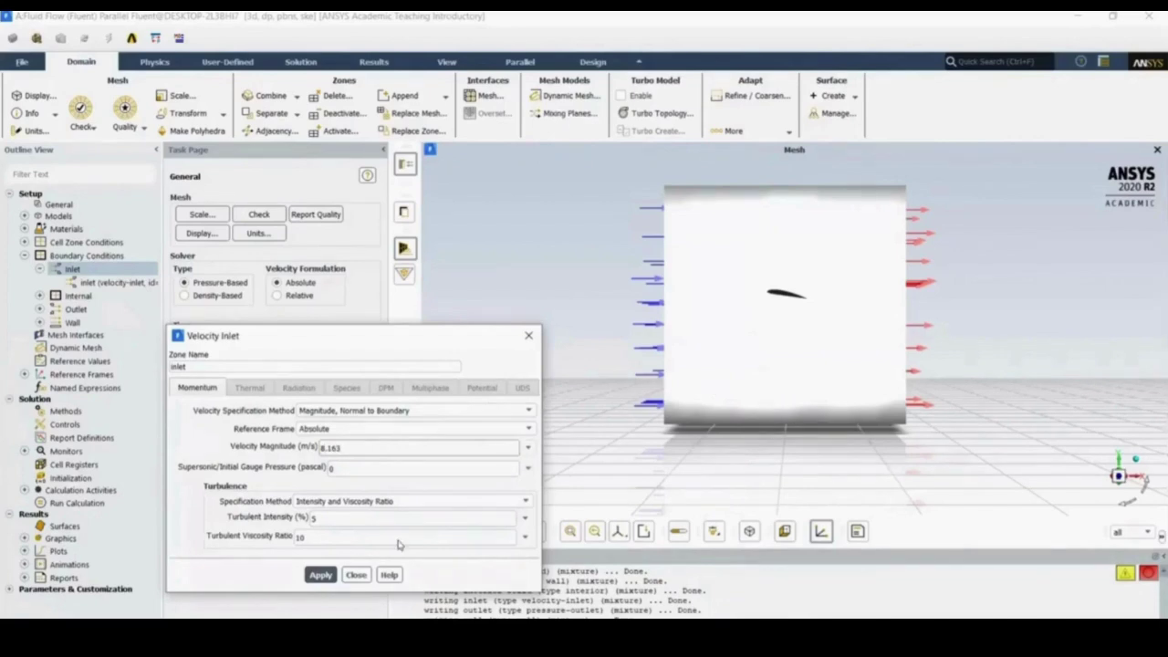
key("Return")
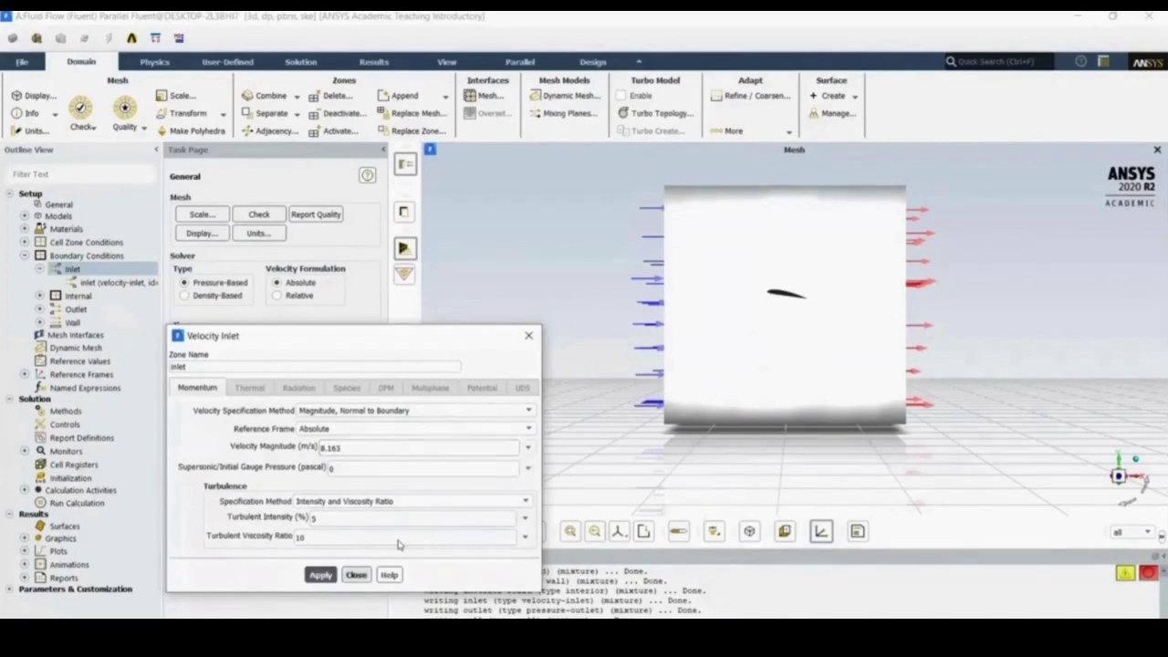
left_click(356, 574)
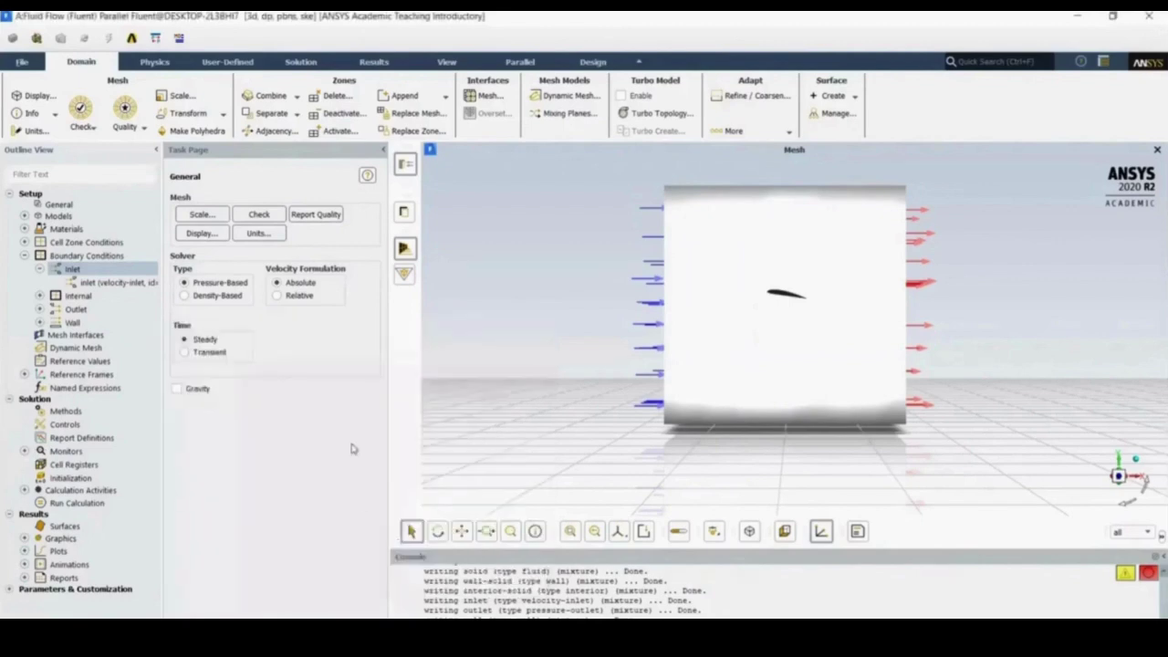
Compute the reference values from the inlet.
left_click(25, 256)
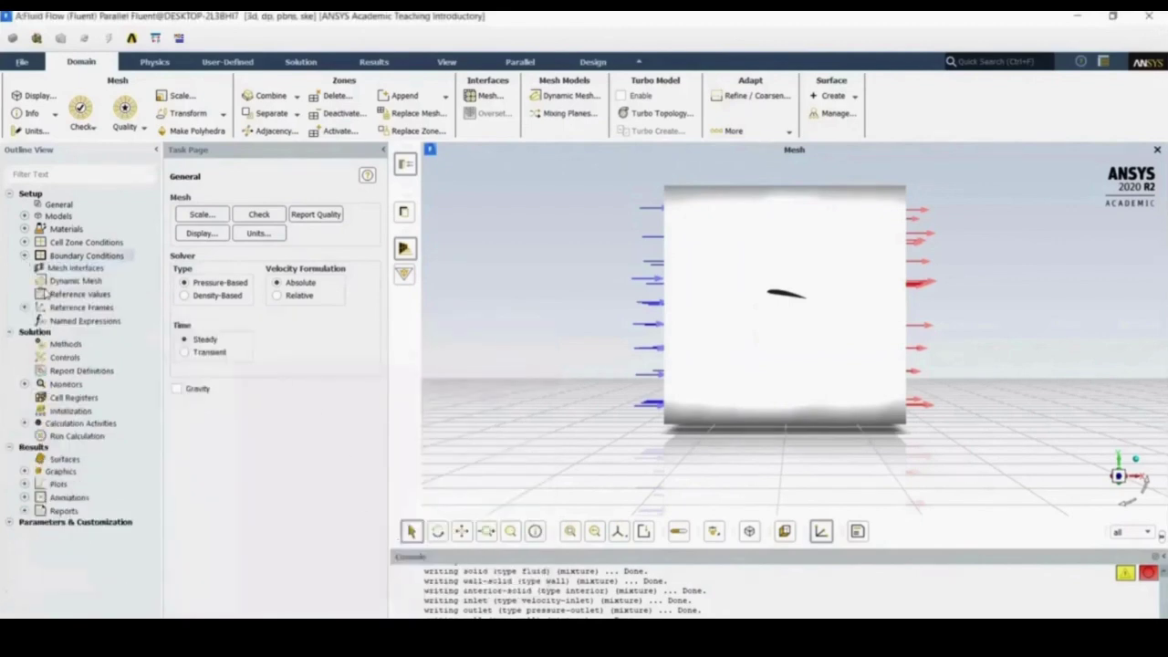
left_click(42, 294)
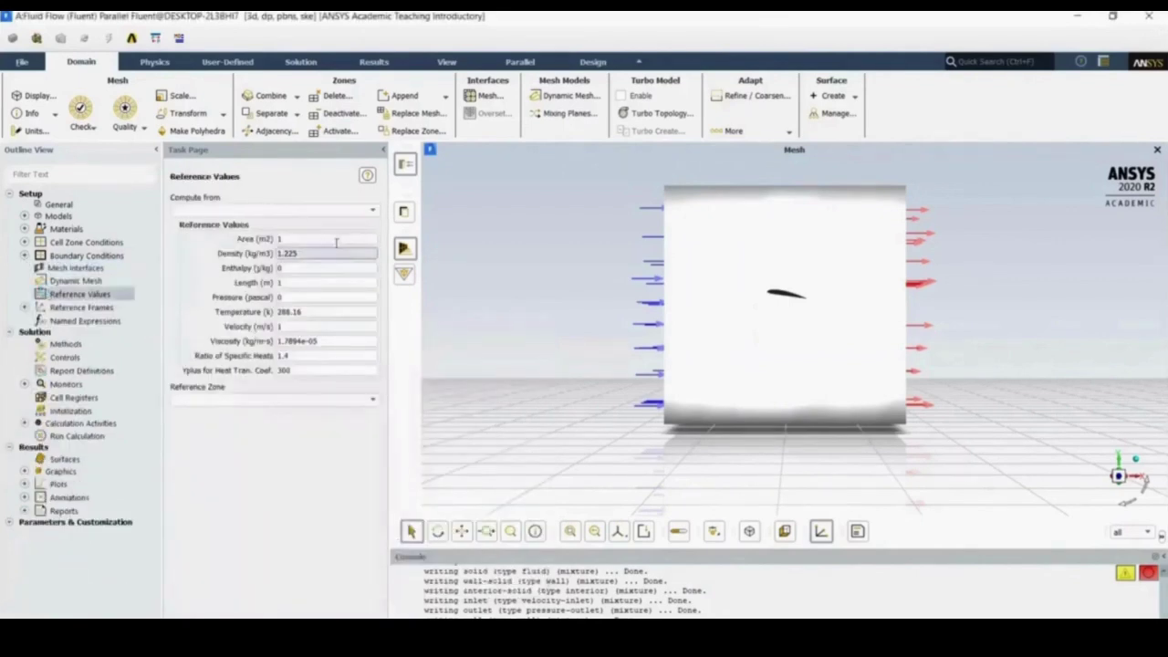
left_click(371, 212)
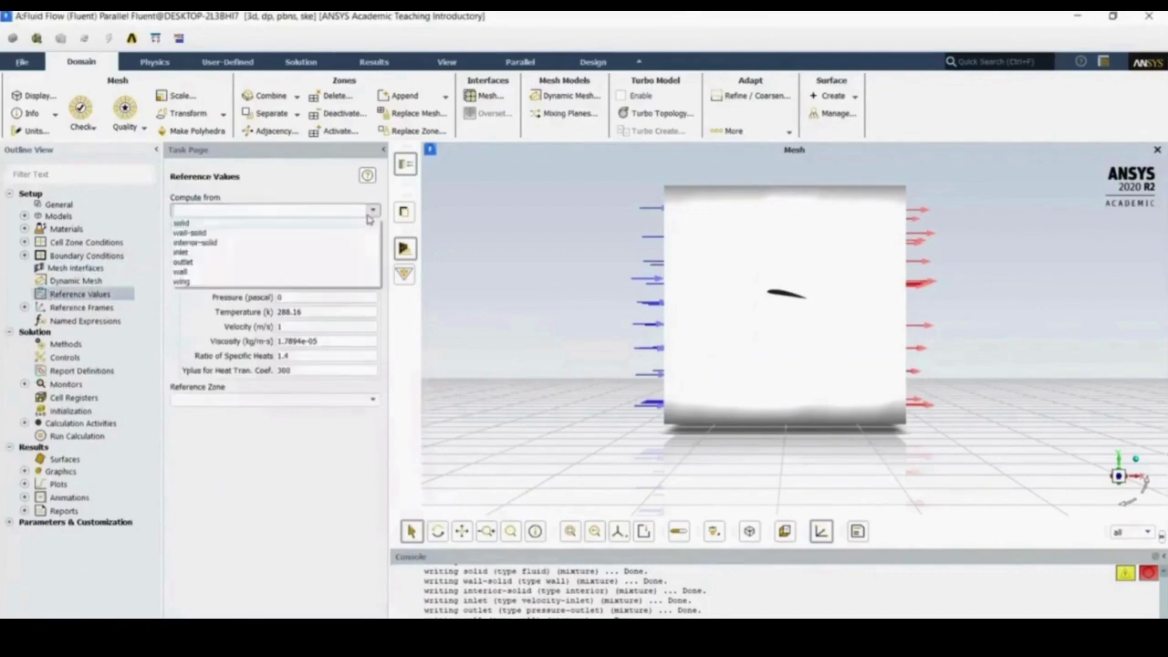
left_click(248, 252)
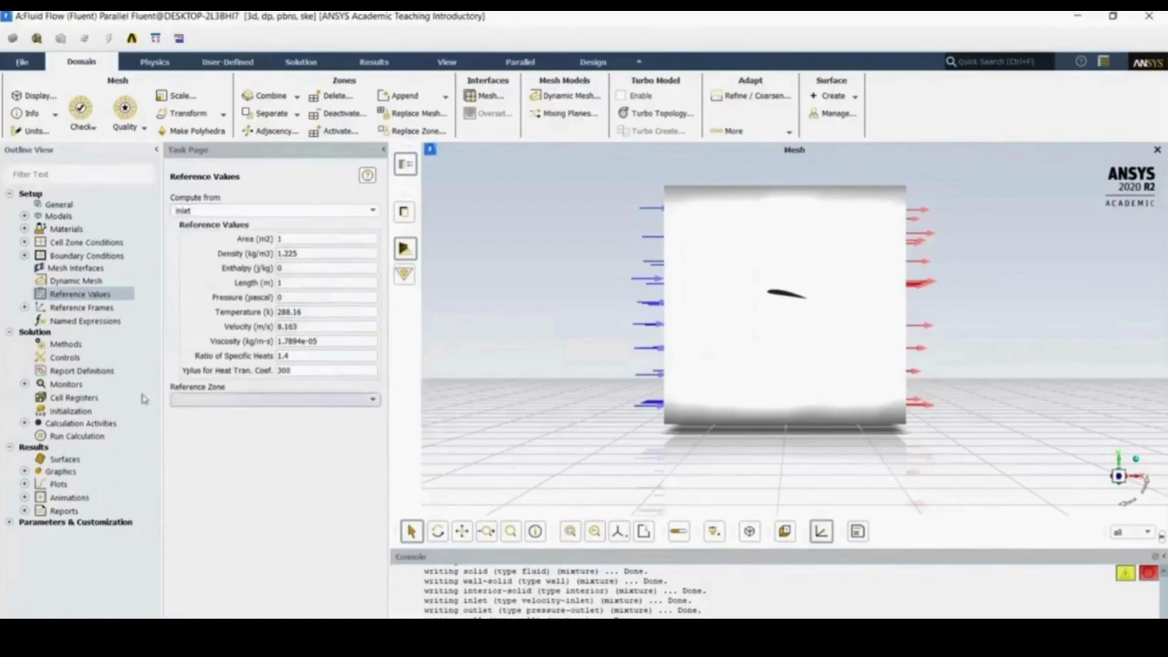
Create a drag coefficient report definition for the wing zone with a report file, report plot and console printing.
double_click(73, 372)
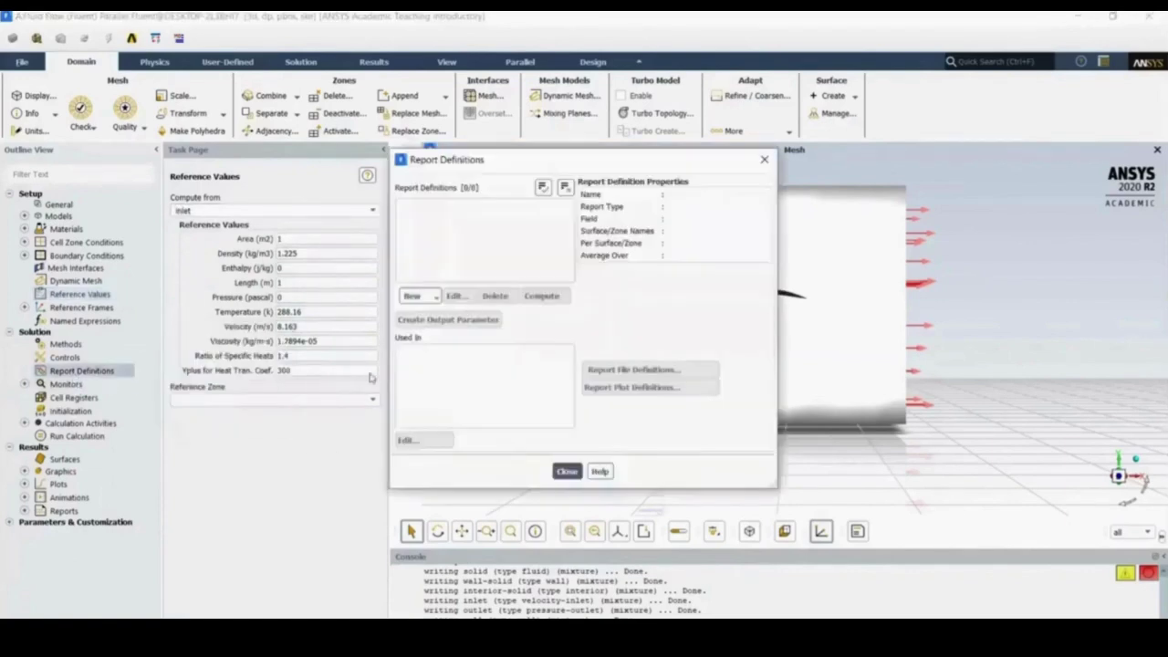
left_click(429, 296)
mouse_move(442, 354)
left_click(497, 355)
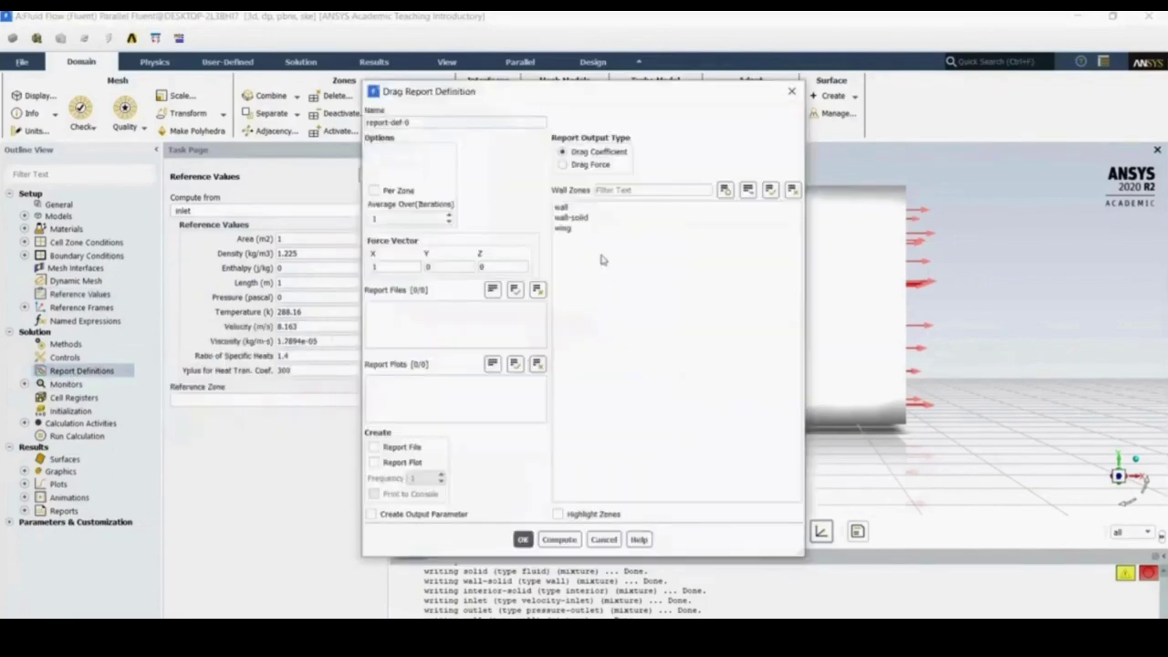
left_click(581, 229)
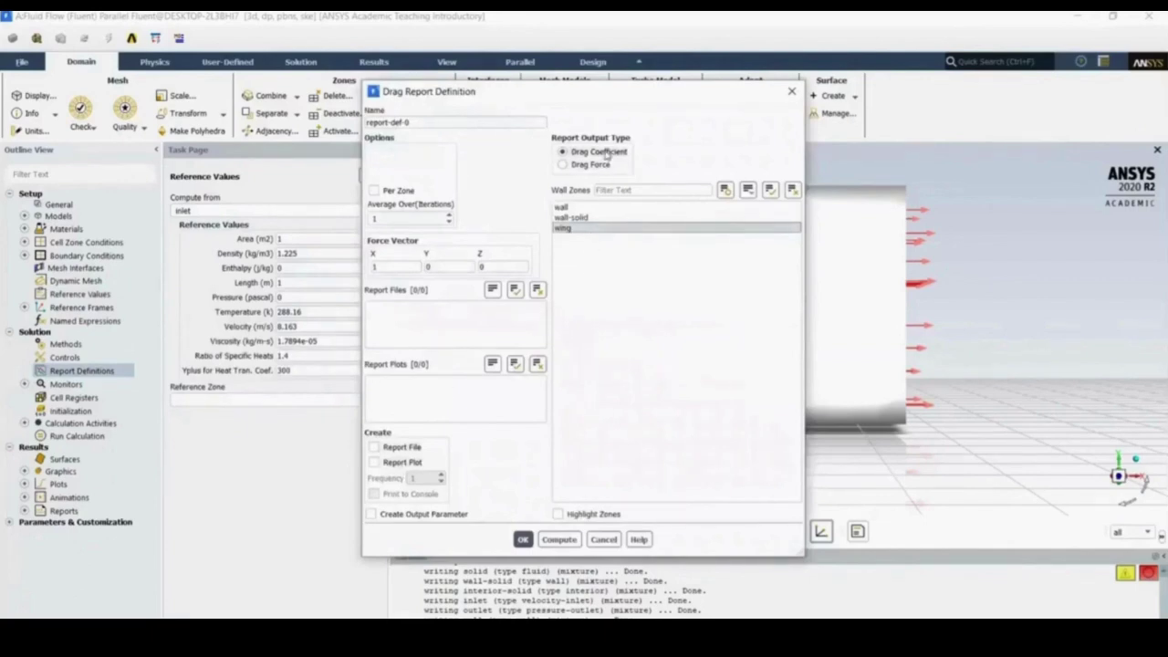
left_click(390, 448)
left_click(390, 462)
left_click(391, 493)
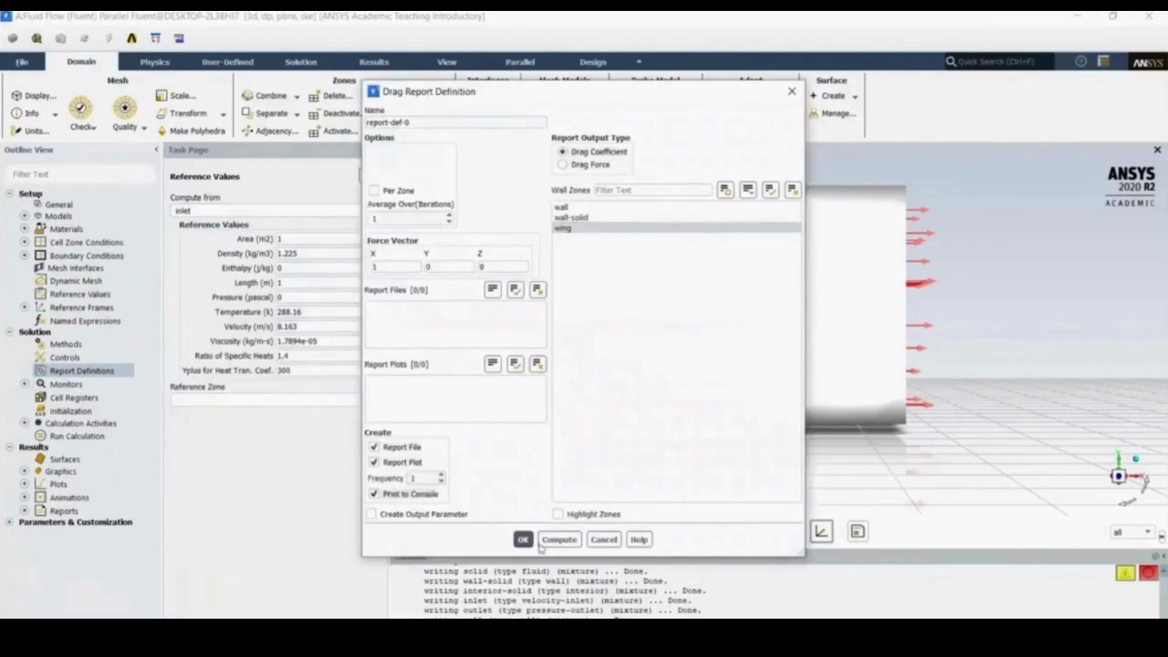
left_click(523, 539)
Create a lift coefficient report definition for the wing zone with a report file, report plot and console printing.
left_click(434, 296)
mouse_move(443, 355)
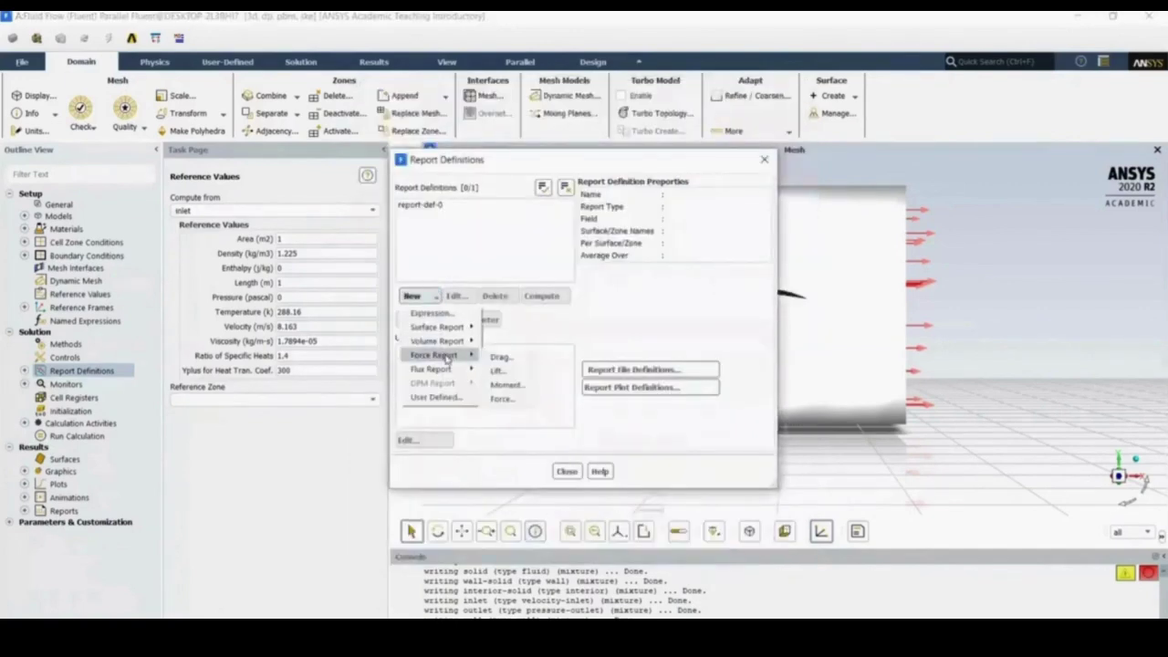
left_click(502, 369)
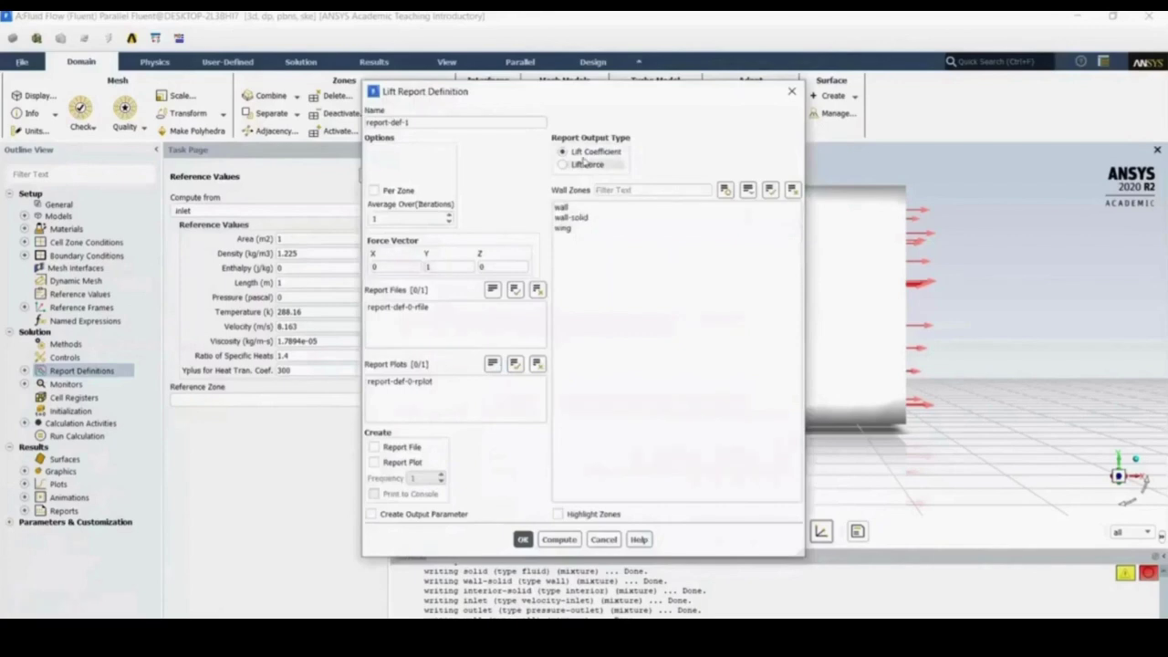
left_click(562, 229)
left_click(375, 447)
left_click(374, 463)
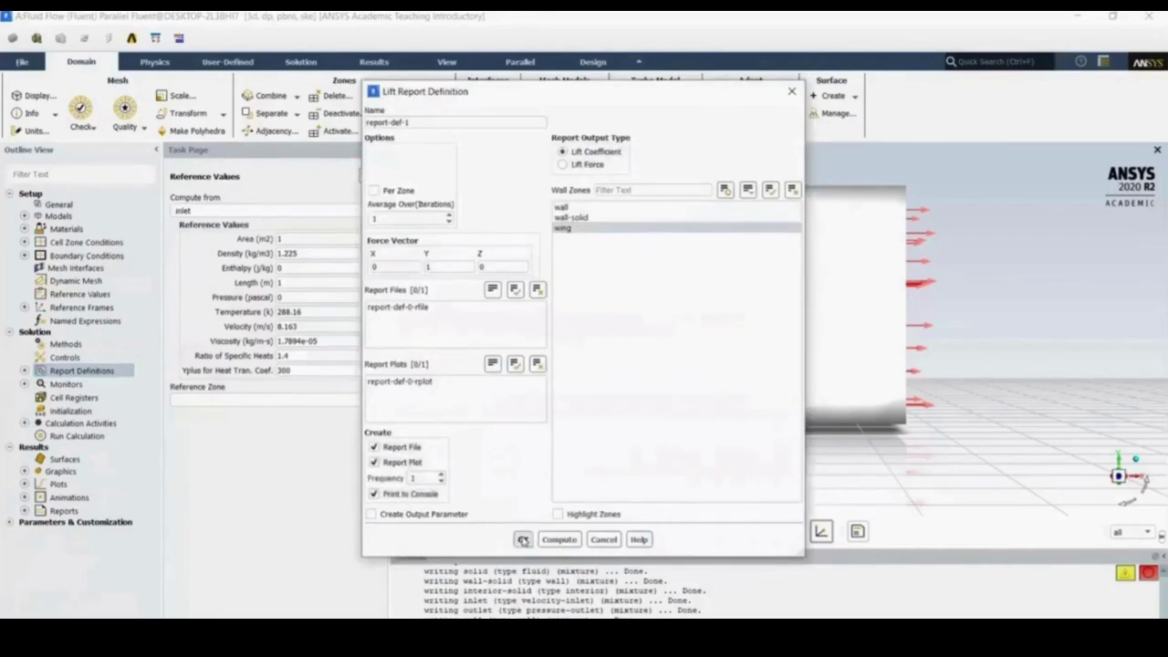
left_click(522, 539)
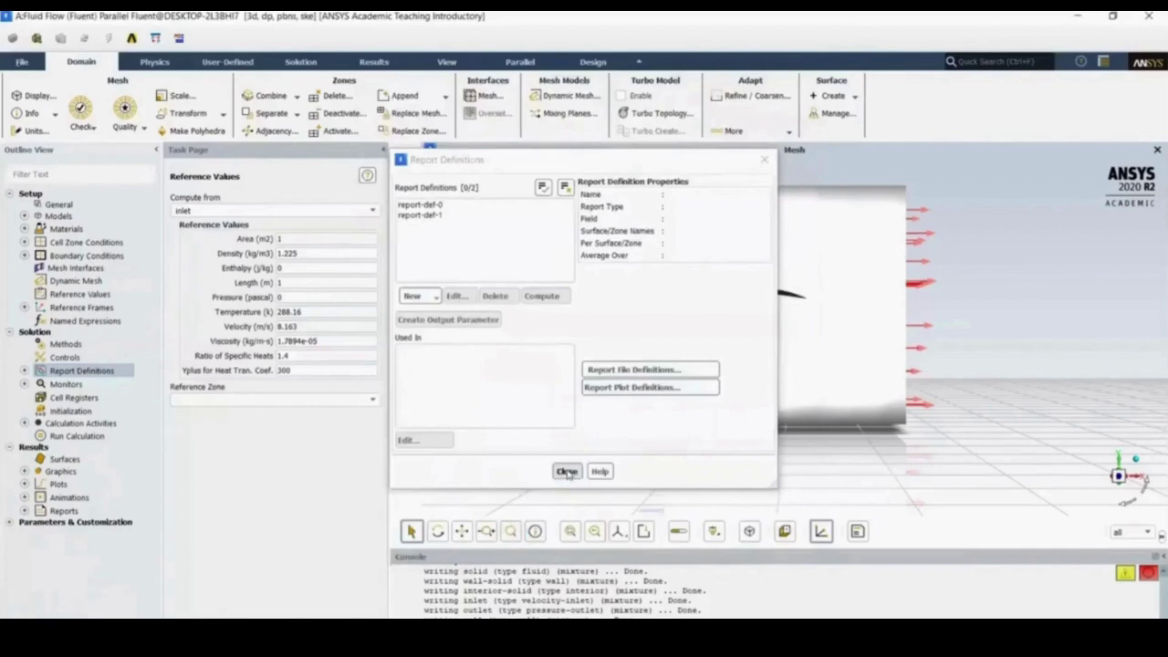
left_click(567, 471)
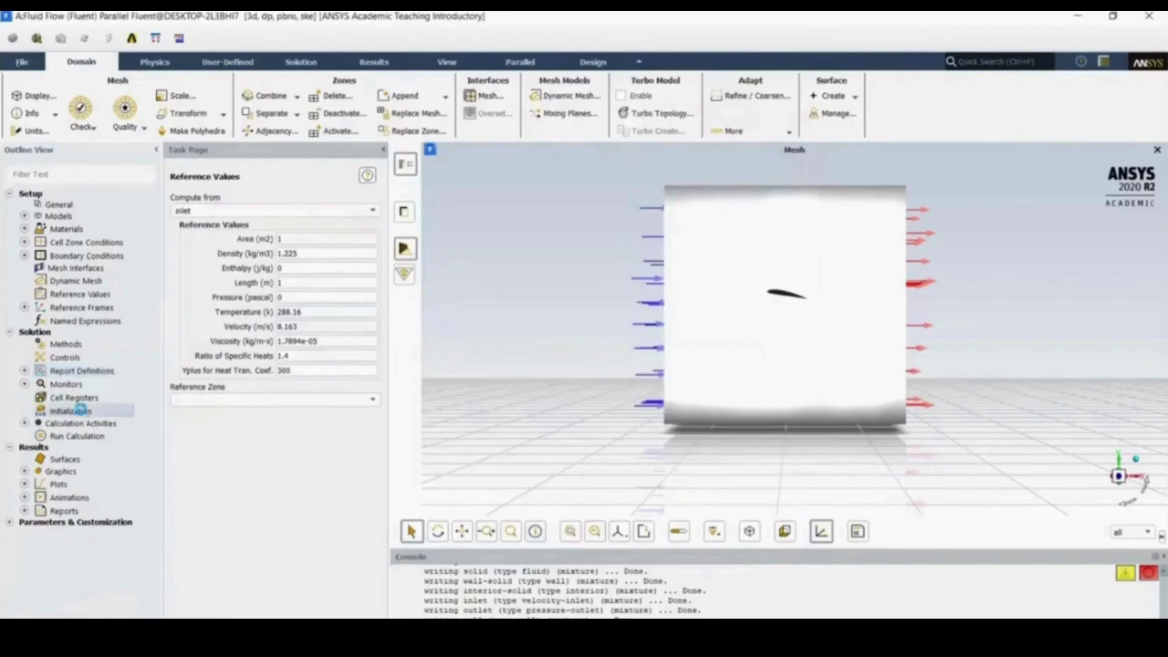
Set hybrid initialization to 25 iterations and initialize the solution.
double_click(82, 412)
left_click(201, 248)
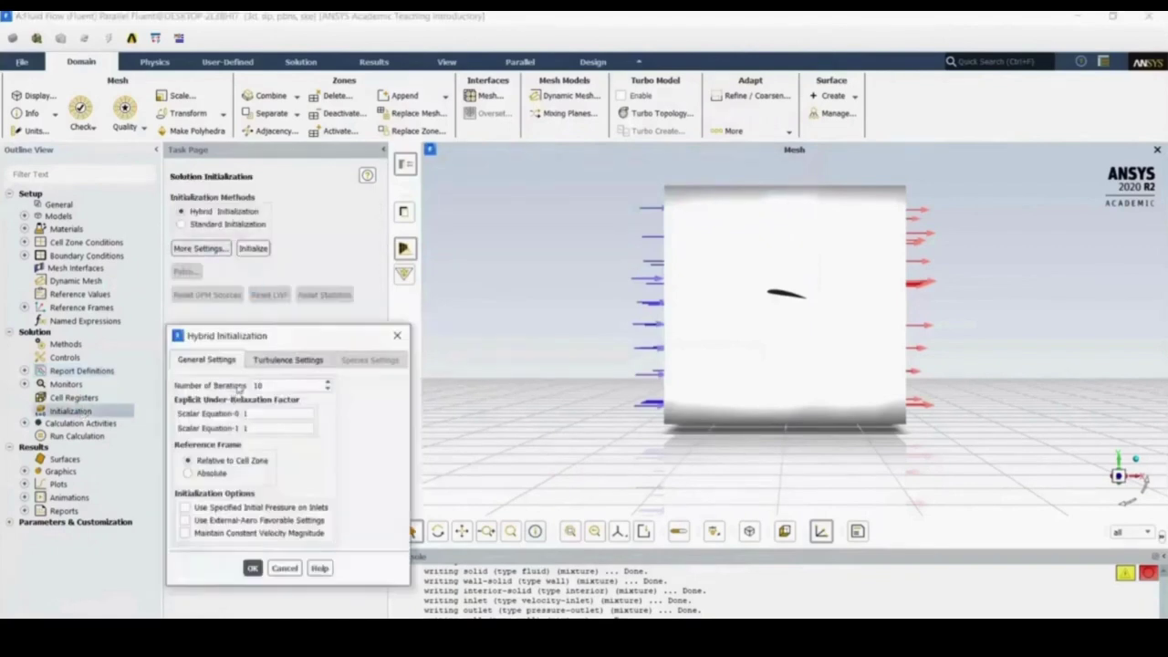
double_click(264, 385)
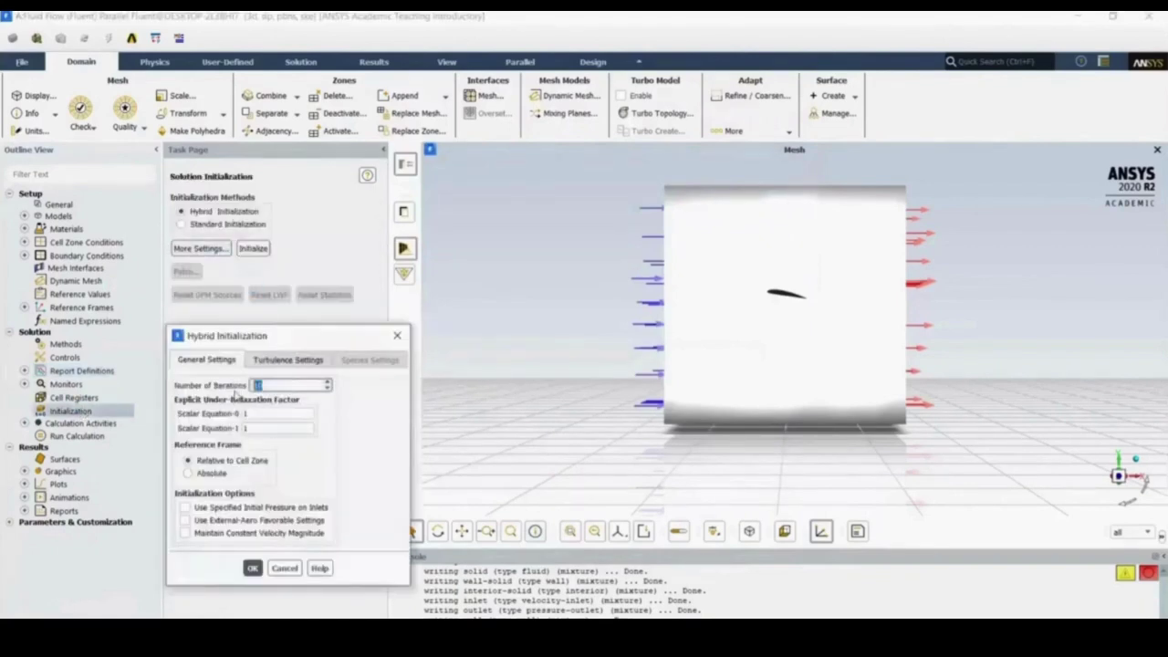
left_click(259, 569)
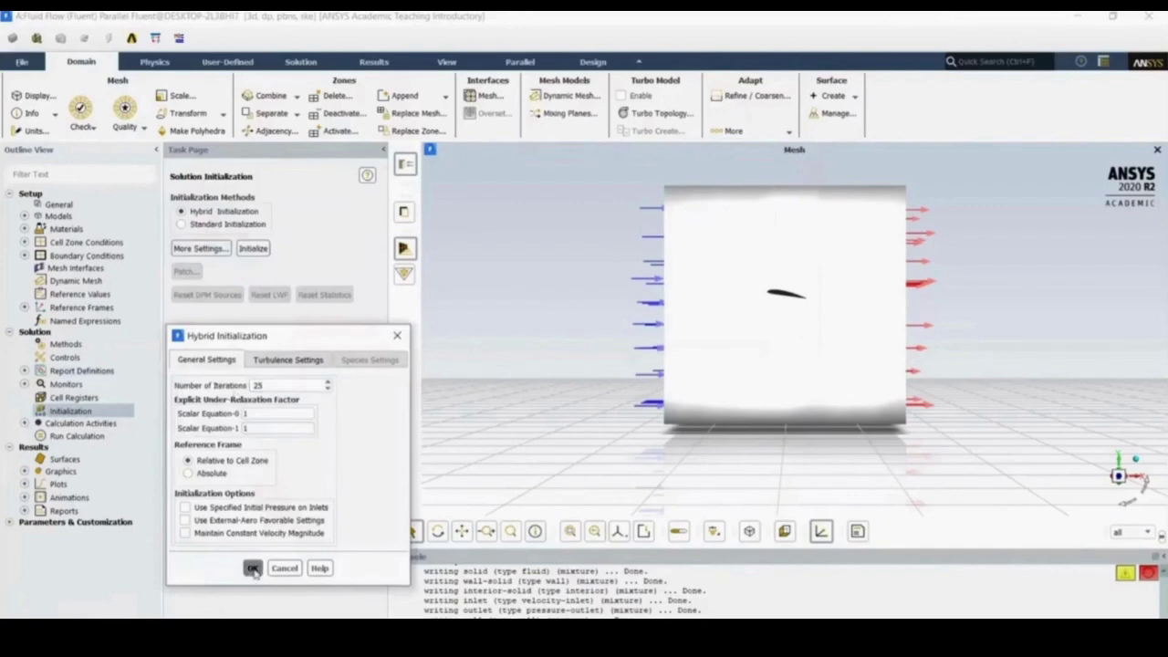
left_click(253, 248)
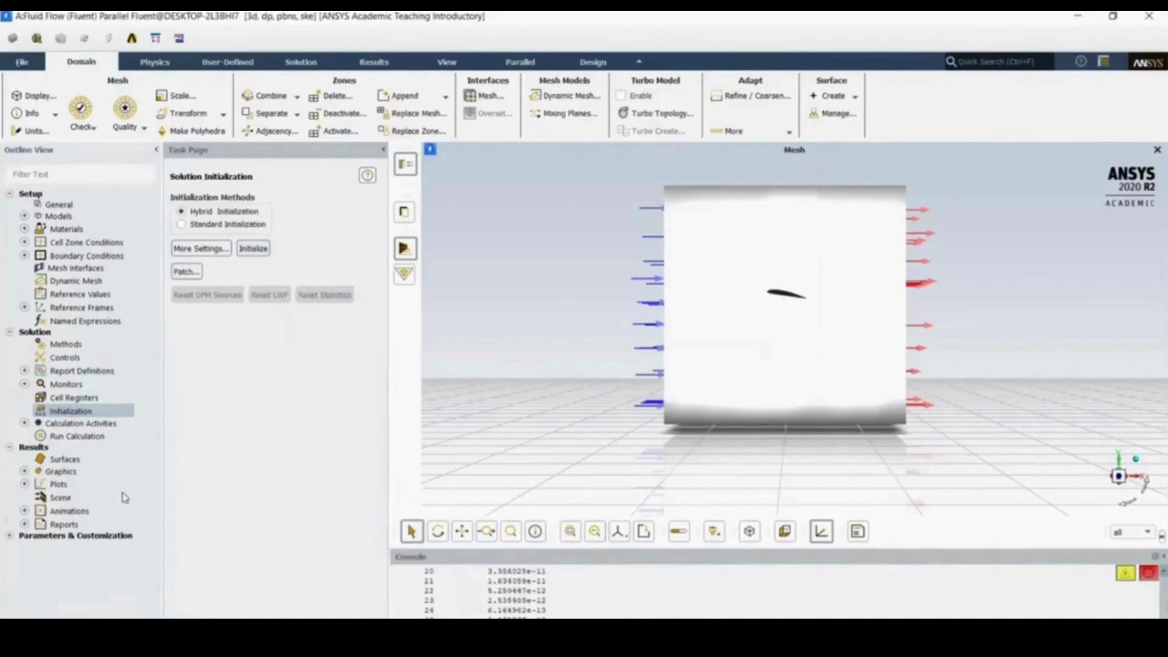
Run the calculation with 100 iterations, and close the residuals and drag coefficient plots when it completes.
left_click(83, 435)
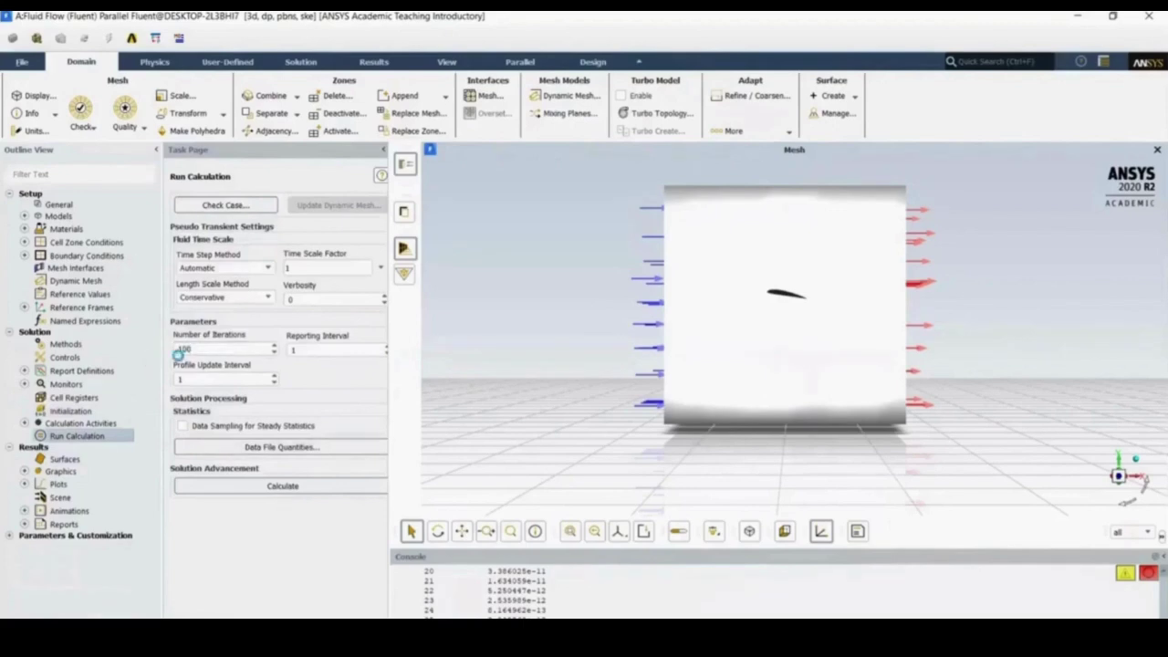
left_click(292, 486)
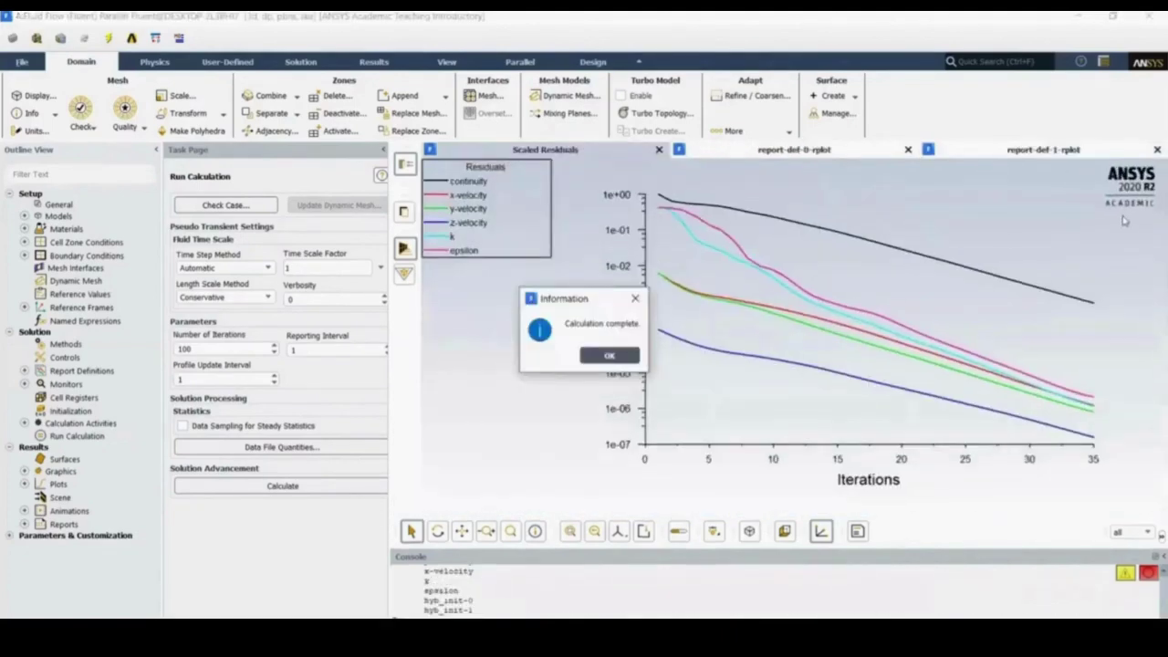
left_click(617, 355)
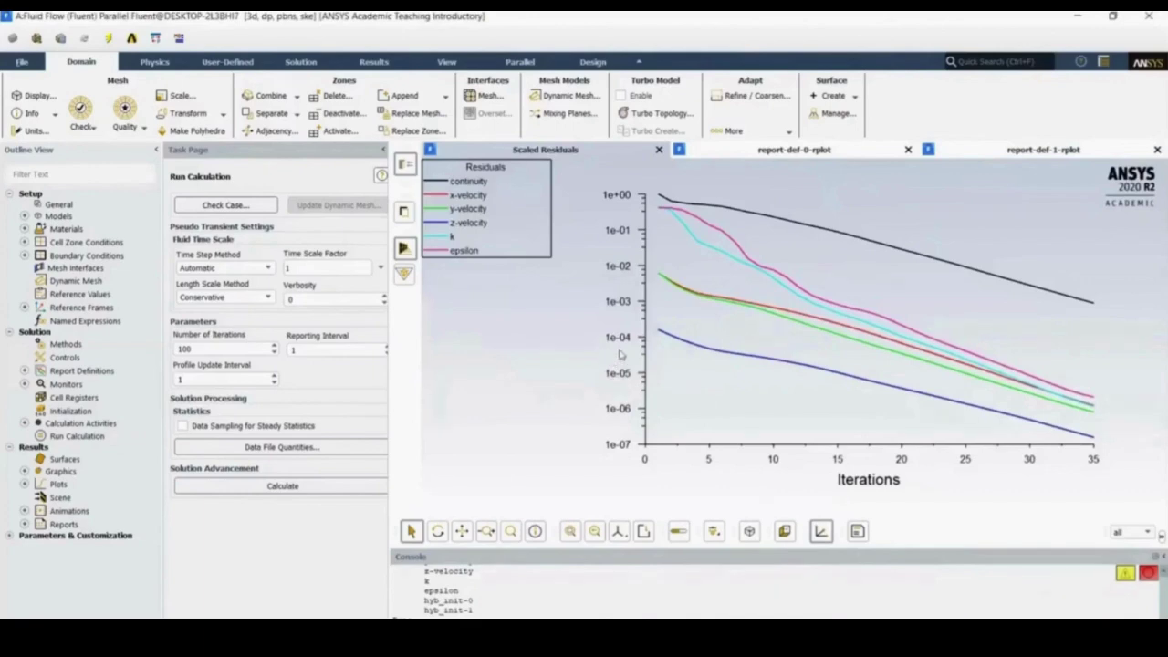
left_click(658, 148)
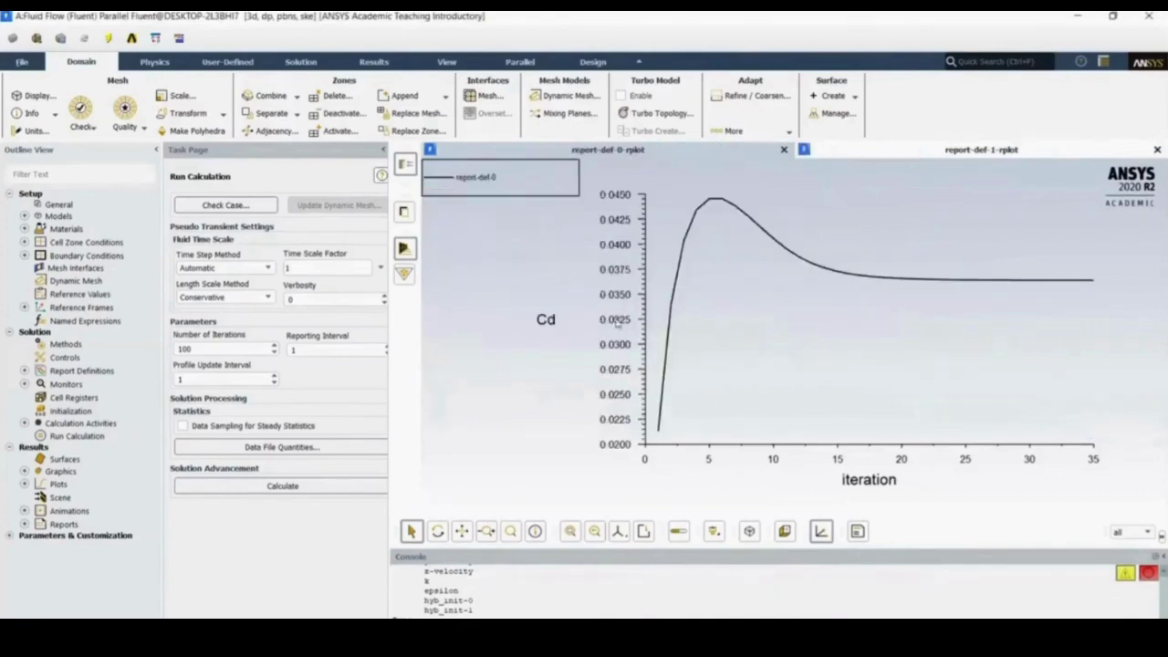
left_click(783, 150)
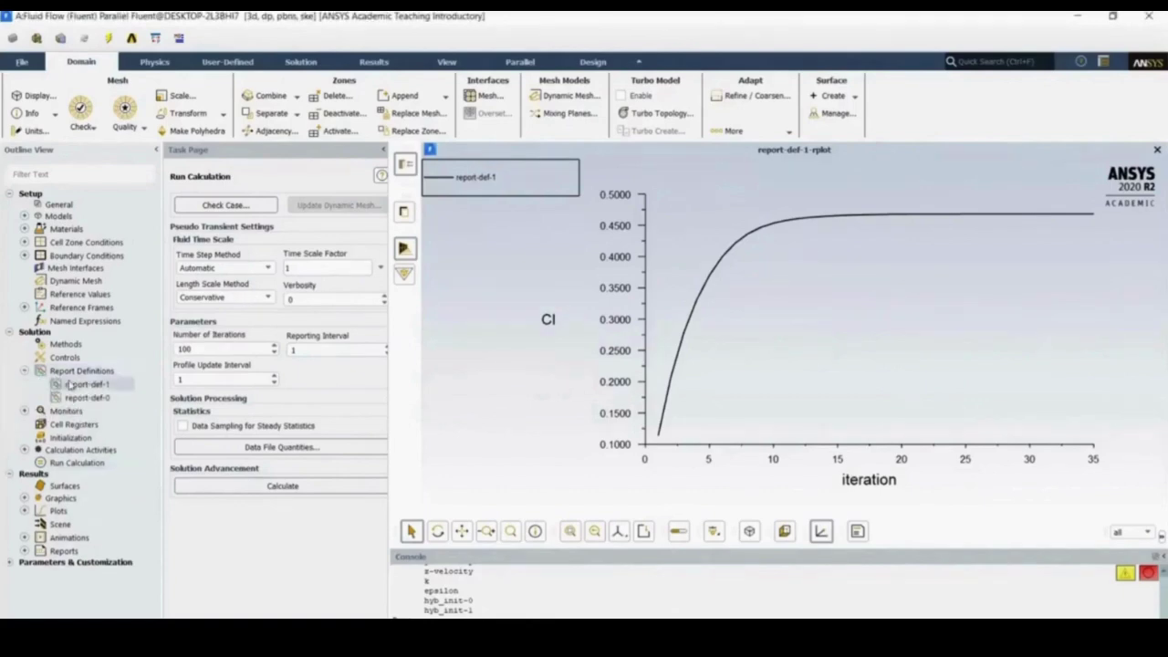
Compute the wing's lift coefficient from the report-def-1 lift report.
right_click(71, 383)
left_click(71, 383)
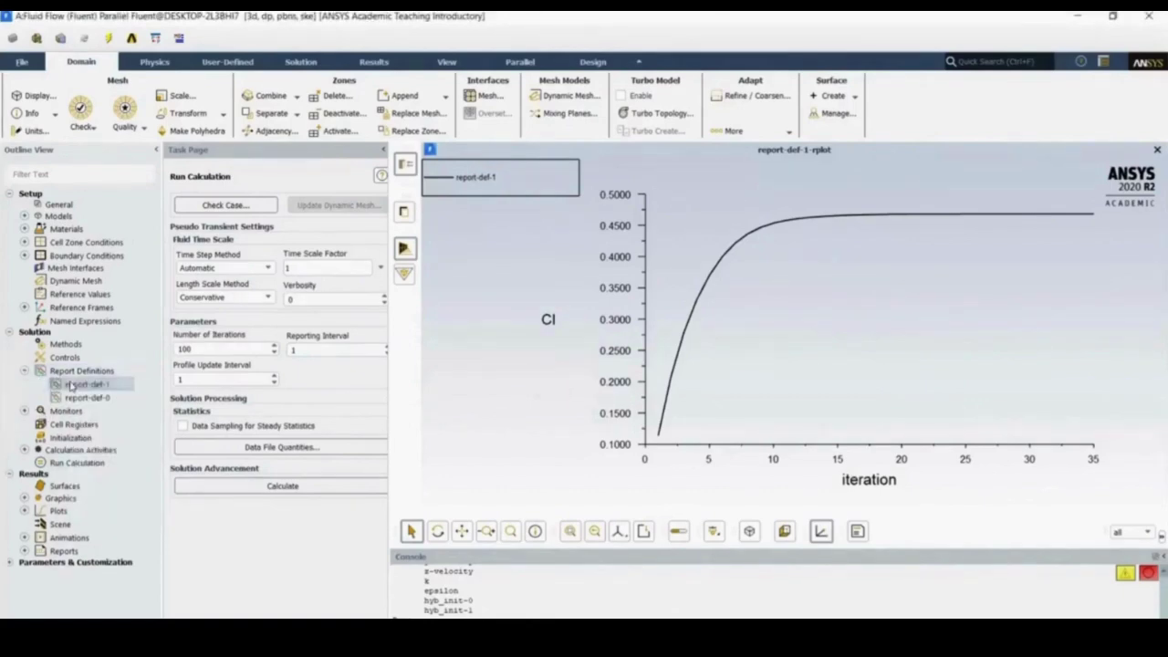
double_click(72, 385)
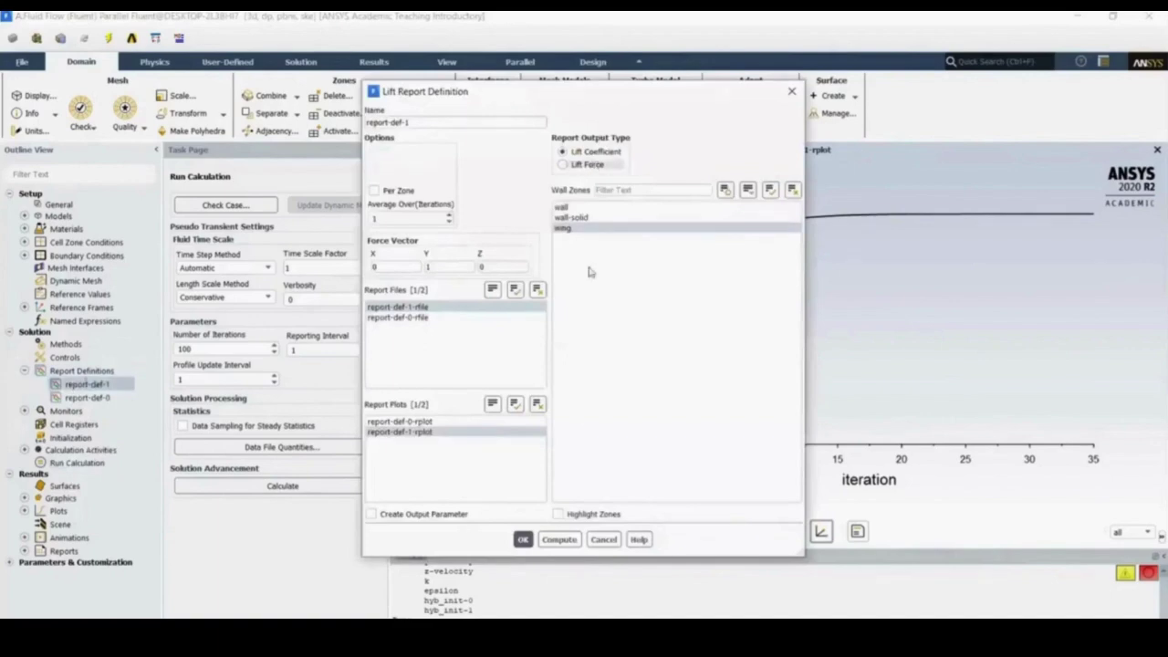
left_click(559, 539)
left_click(558, 539)
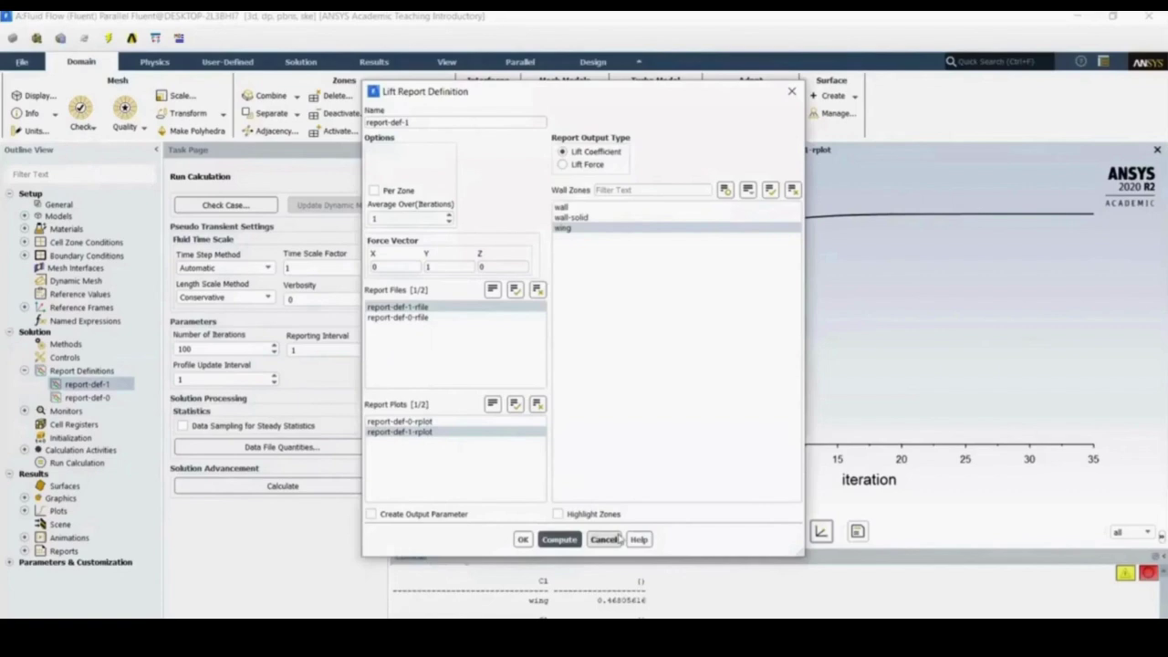
left_click(791, 93)
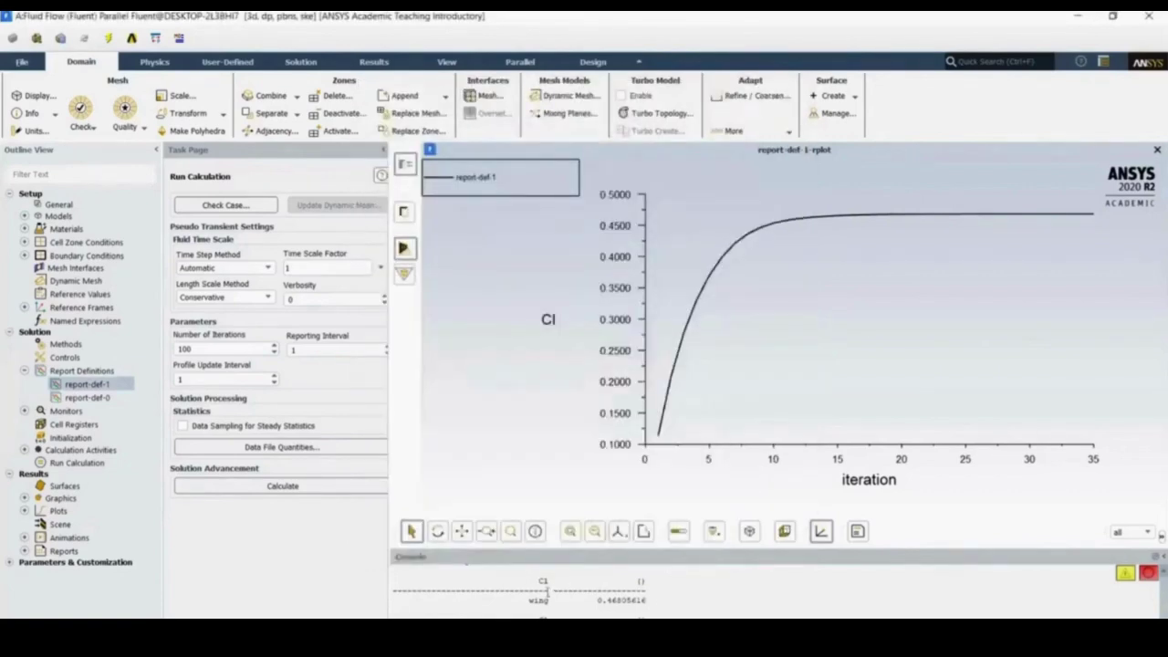
Compute the wing's drag coefficient from the report-def-0 drag report.
double_click(87, 398)
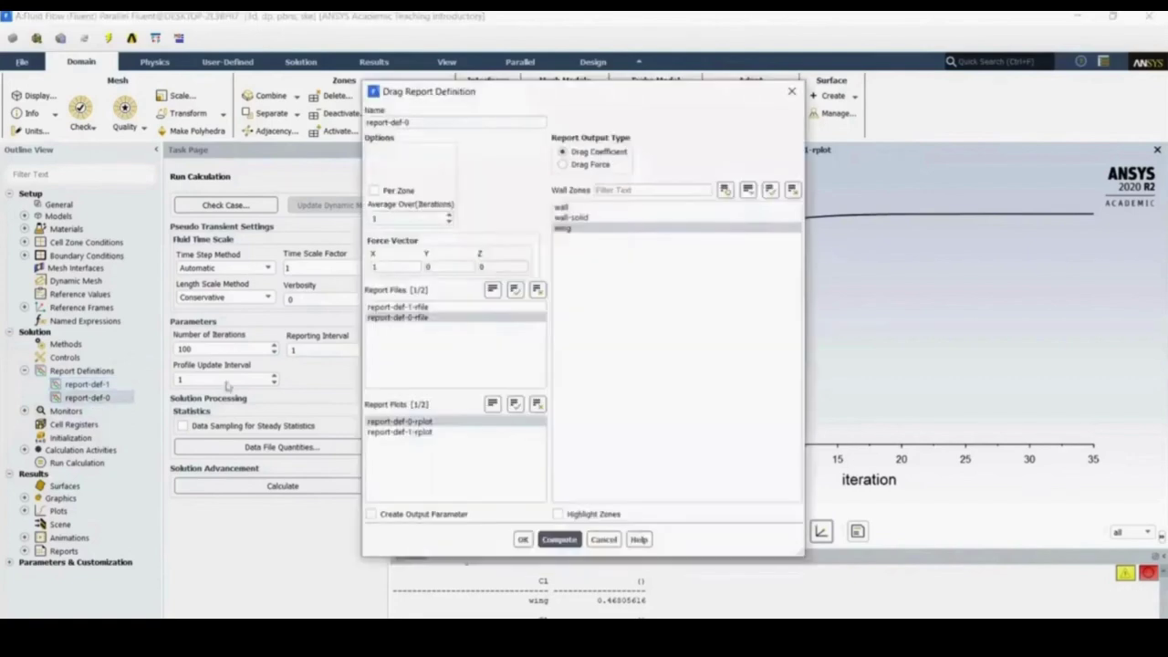
left_click(560, 540)
left_click(603, 540)
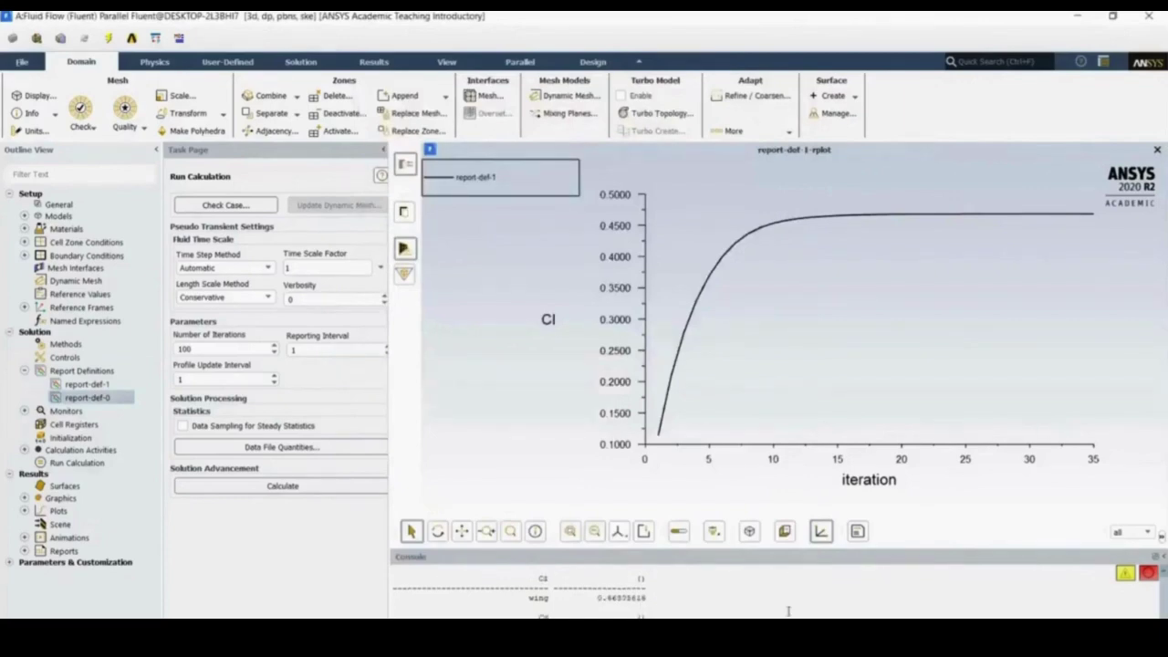
Create and display velocity vectors colored by velocity magnitude on the wing surface, and compute their range.
left_click(25, 499)
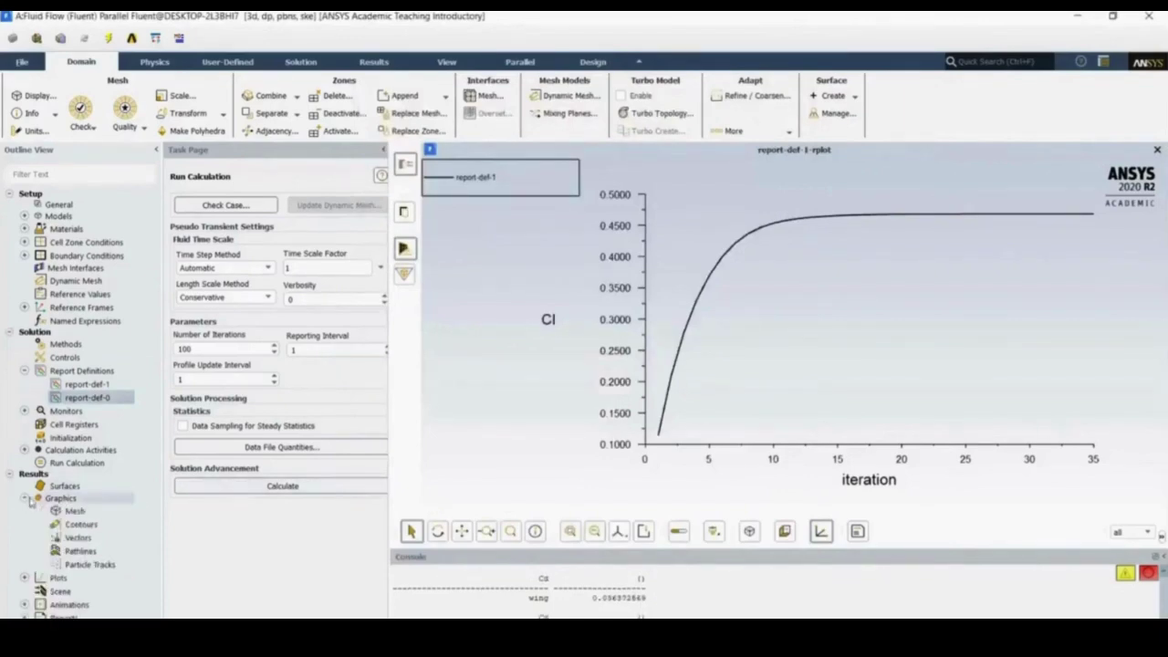
double_click(82, 538)
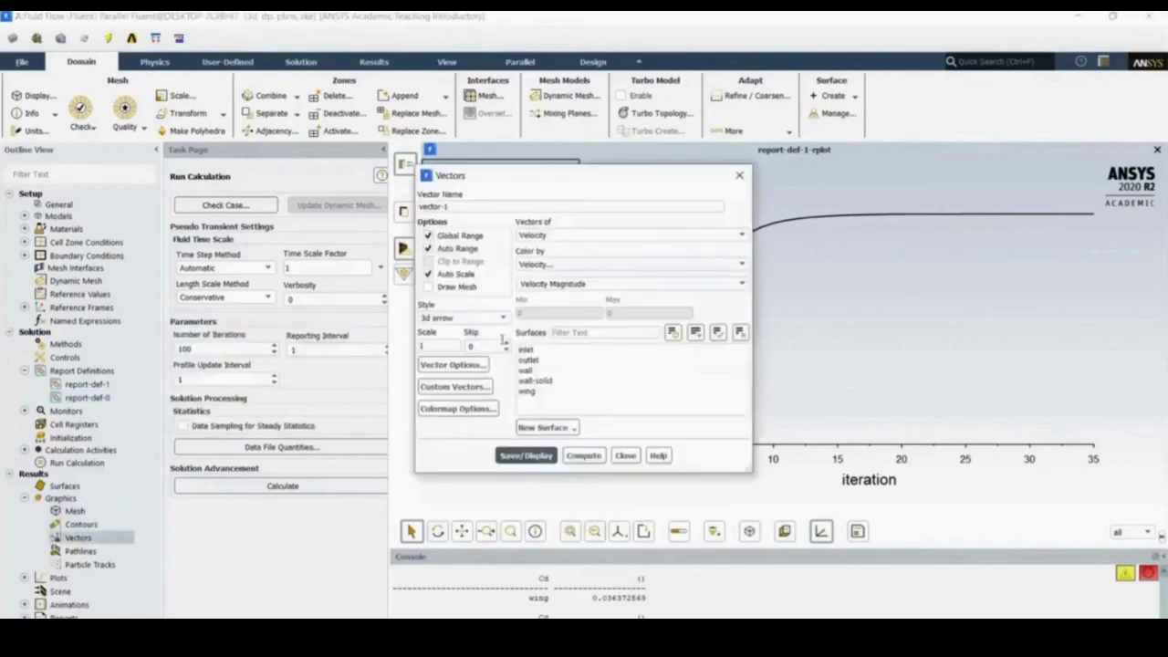
left_click(538, 390)
left_click(526, 456)
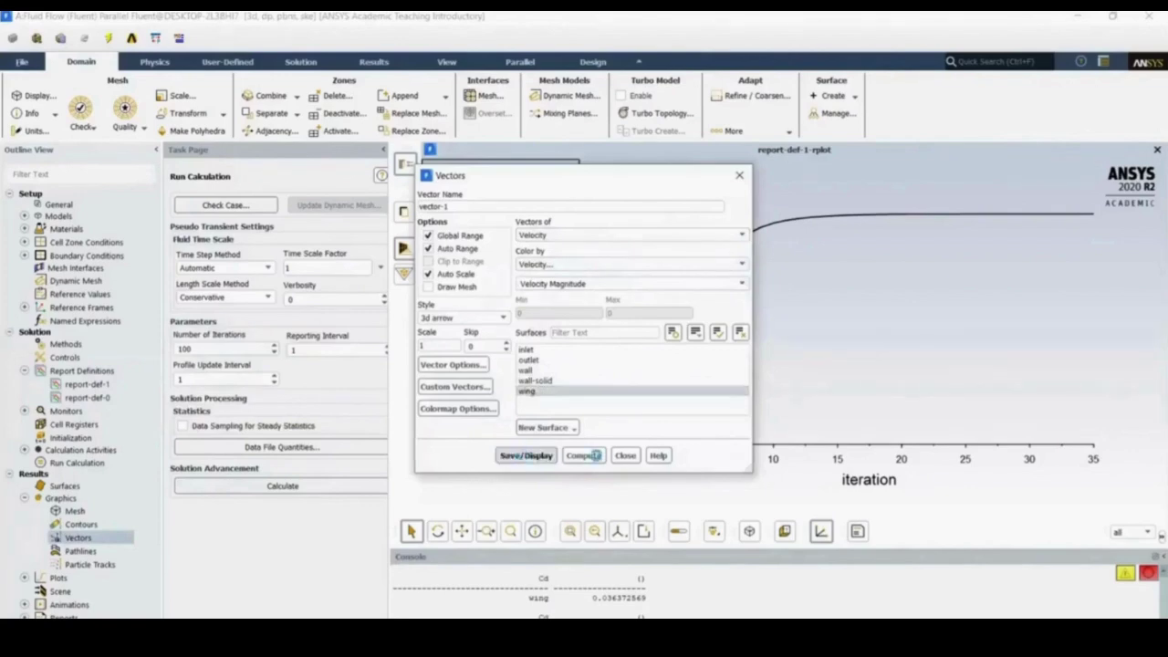
left_click(595, 455)
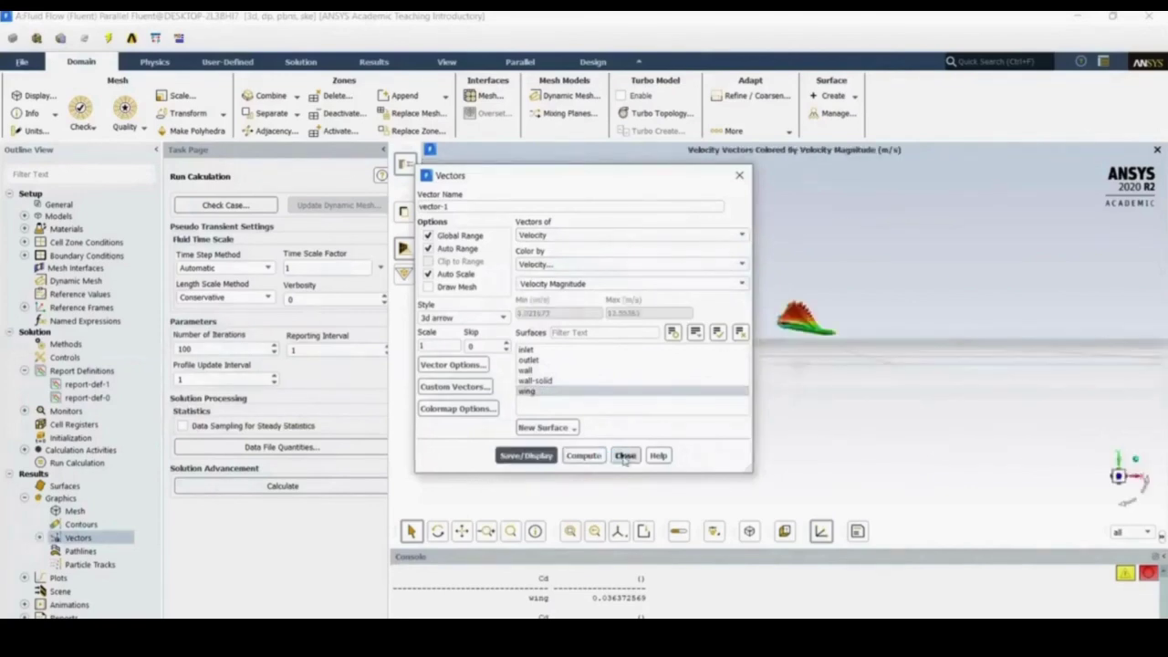
left_click(625, 456)
scroll(866, 333, "up", 2)
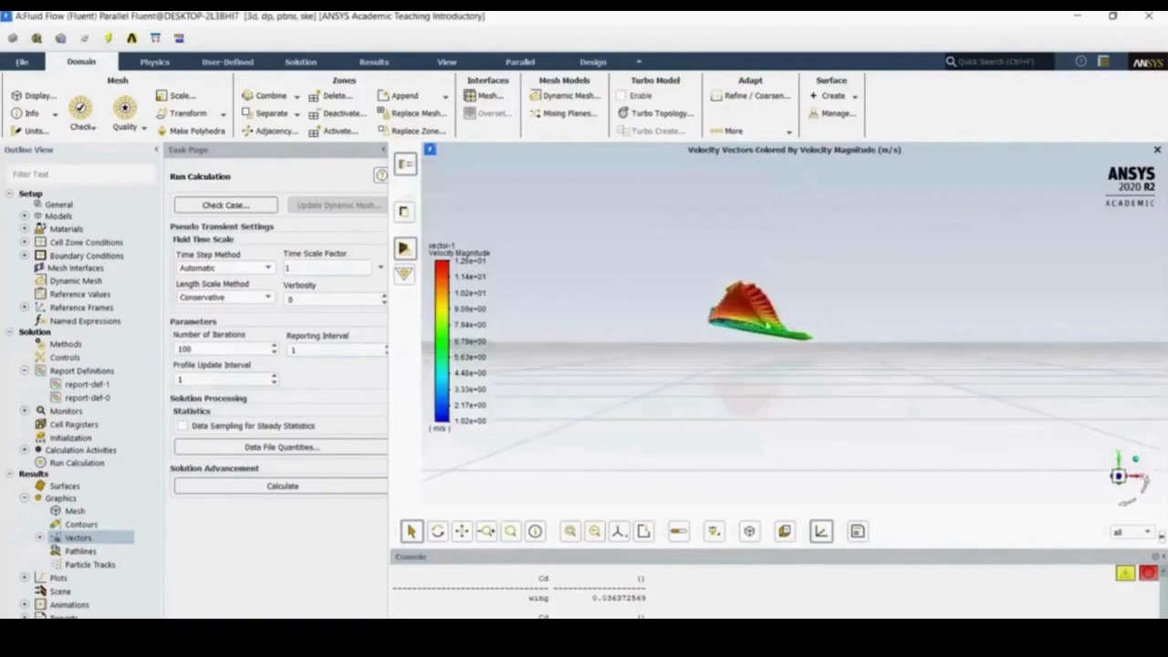
scroll(770, 324, "up", 5)
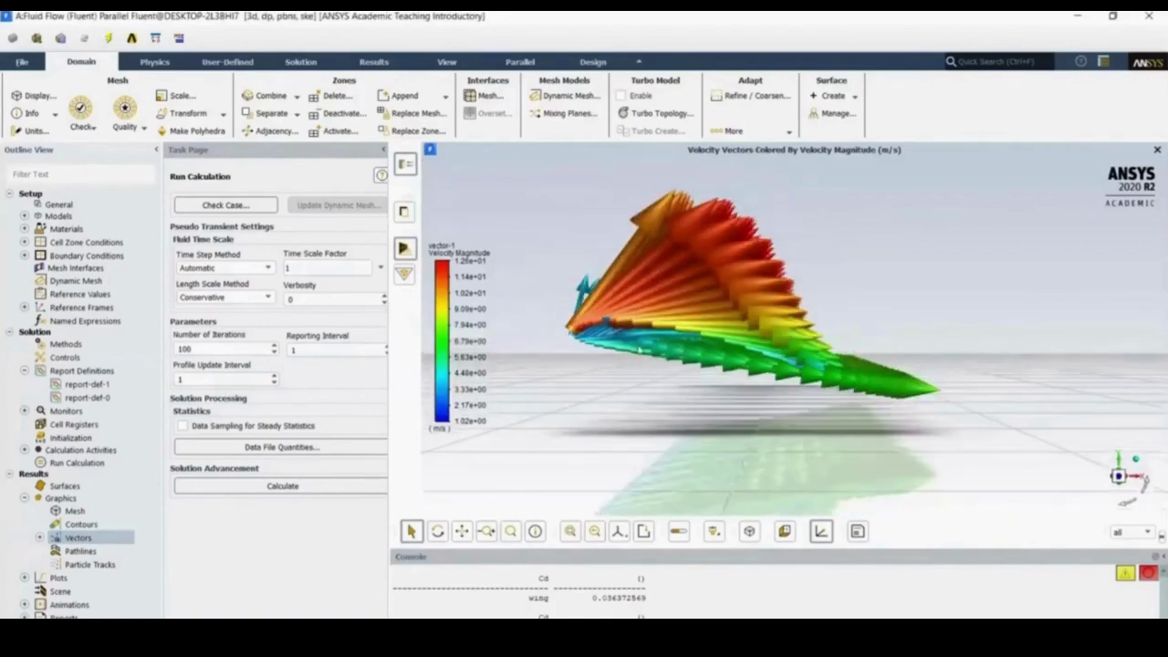